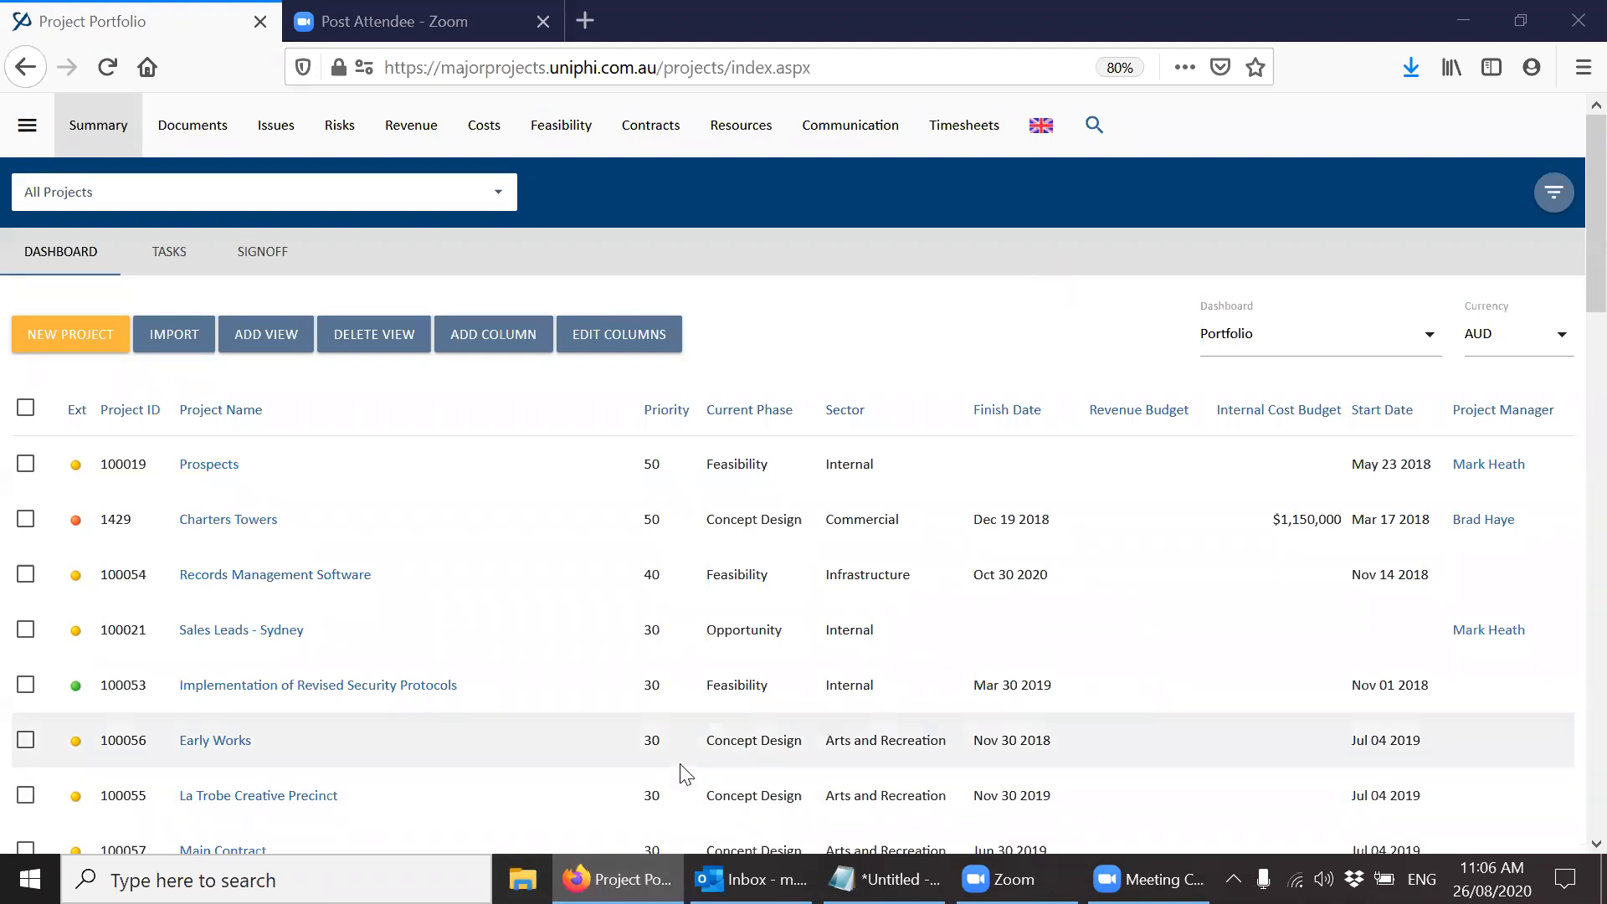
Open the Webinar Files folder in File Explorer as a smaller window over the browser, and minimize it.
key(super+e)
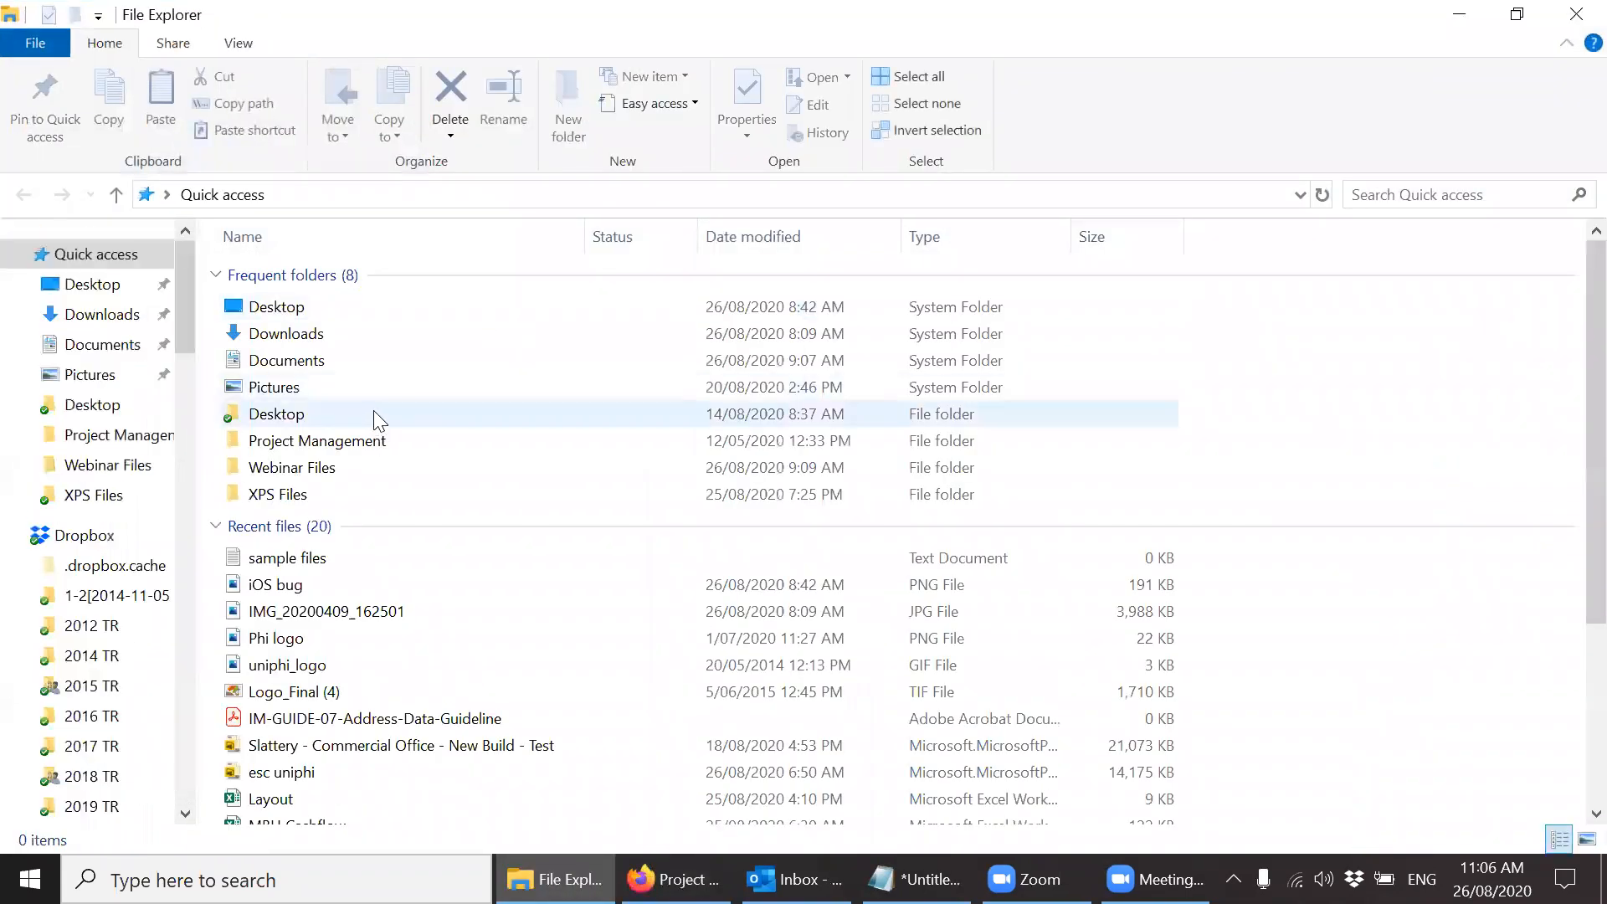
double_click(344, 469)
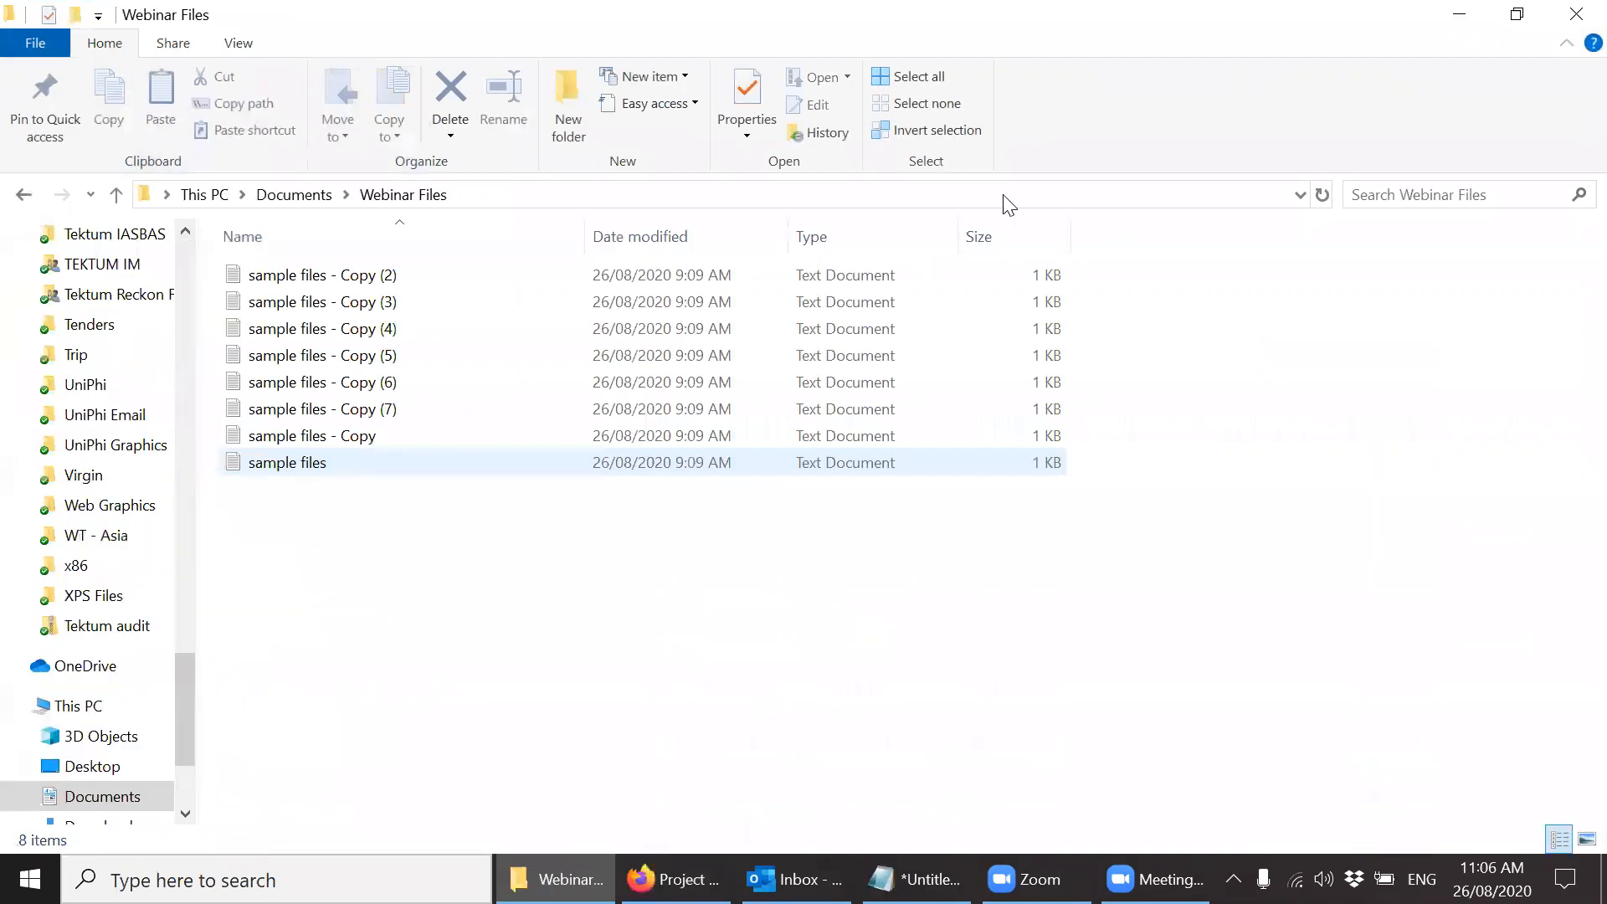
click(1516, 14)
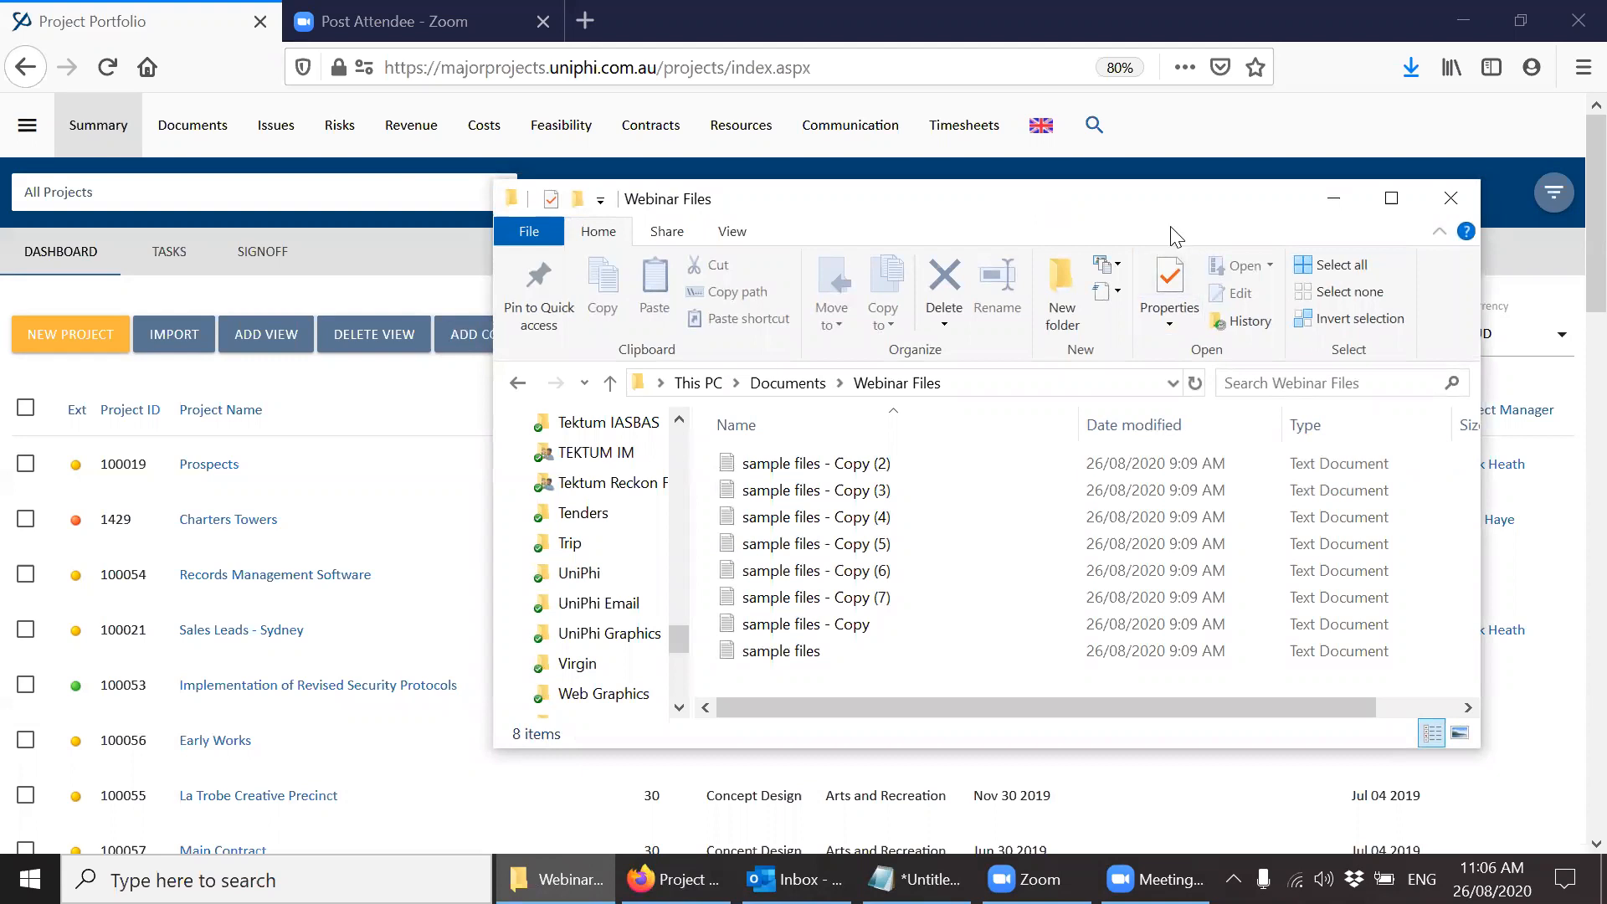
drag(1180, 198, 1180, 259)
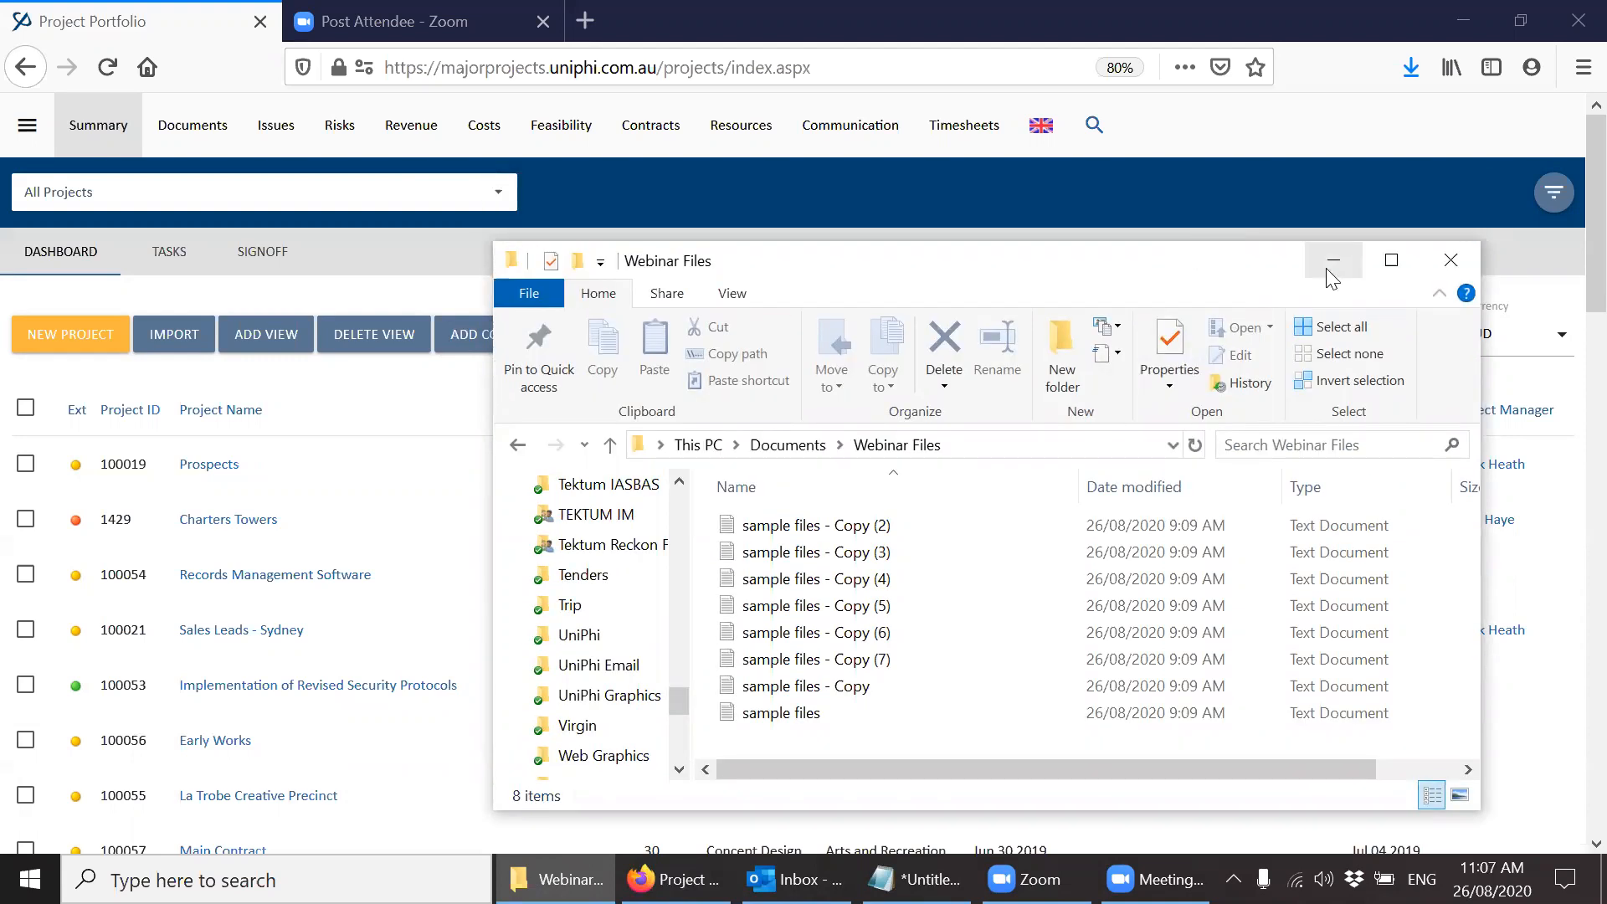
click(1333, 262)
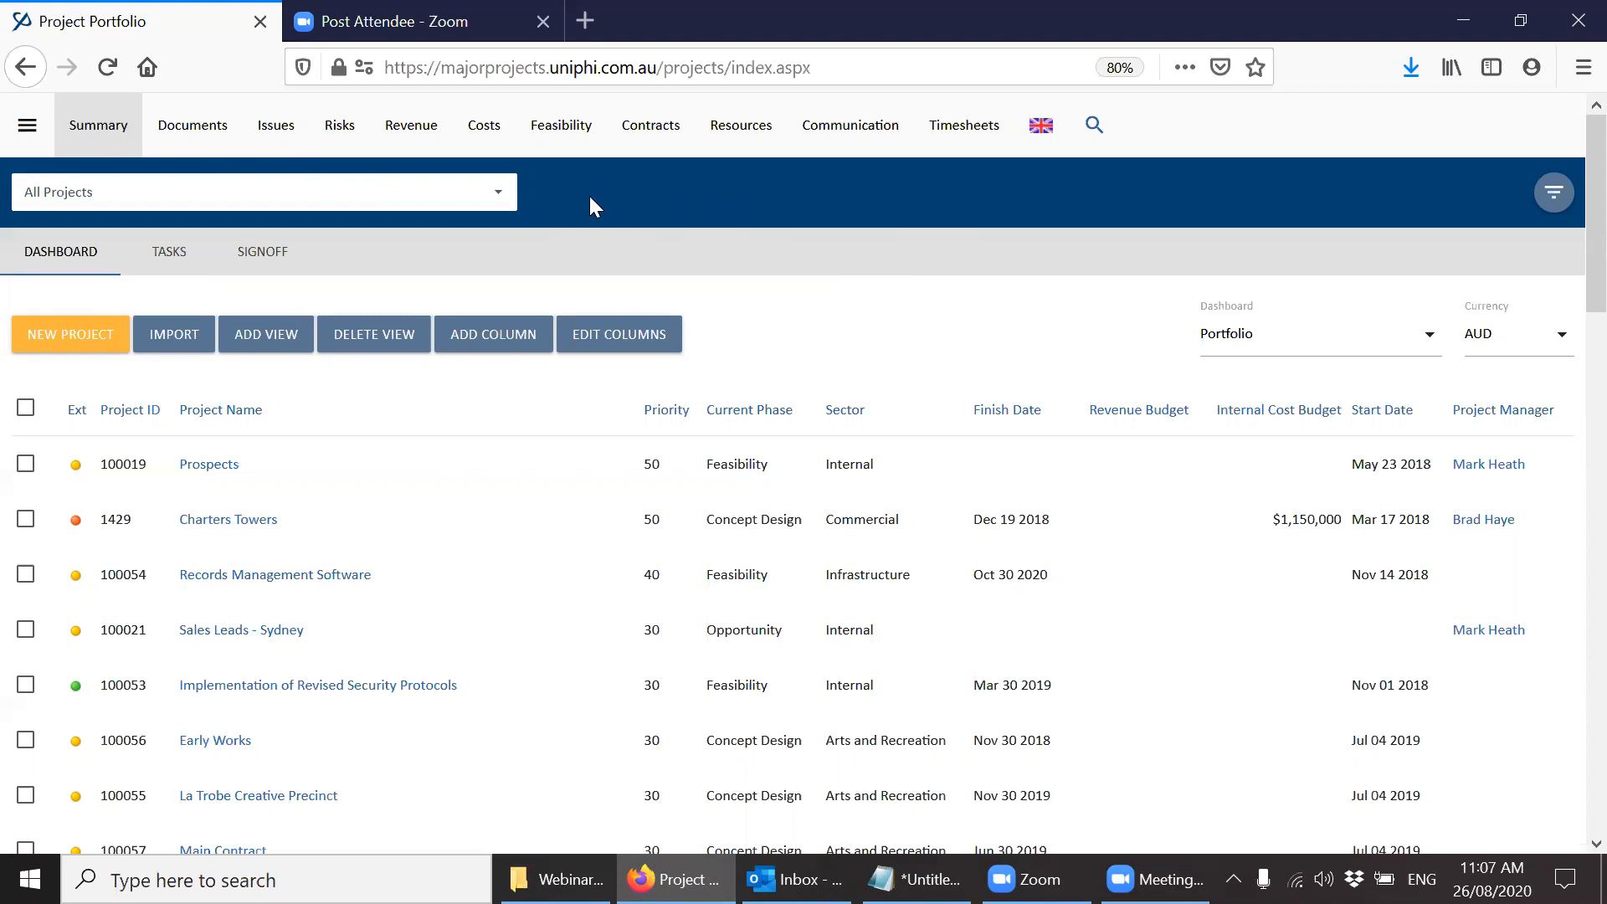
Upload all eight sample files from the Webinar Files folder as a new document in the Documents list for all projects.
click(192, 155)
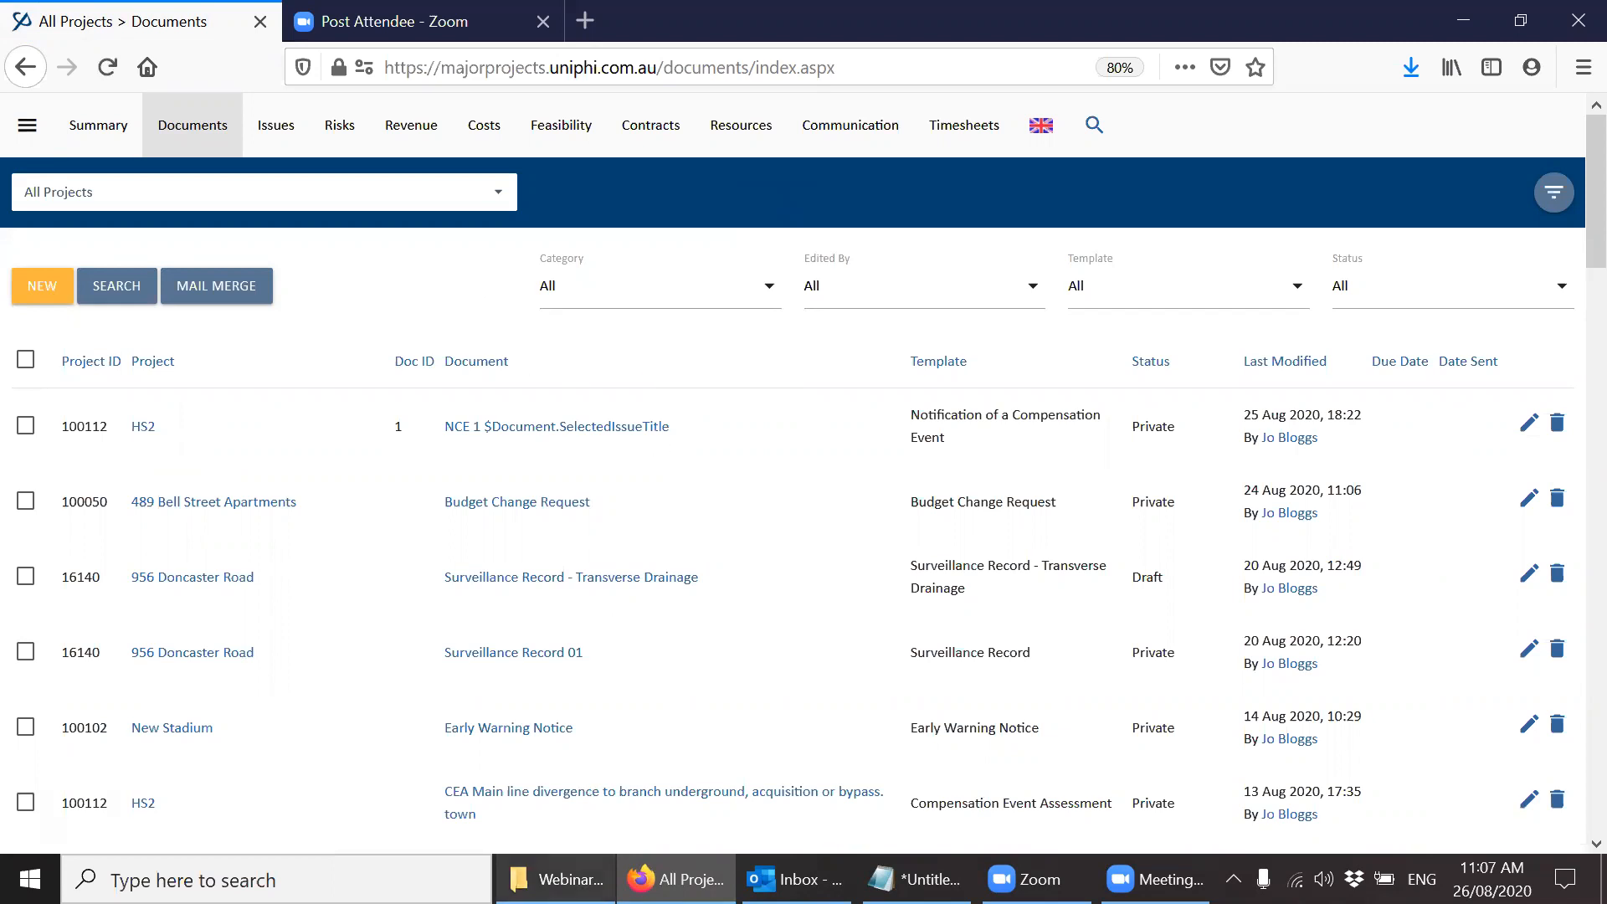
mouse_move(557, 879)
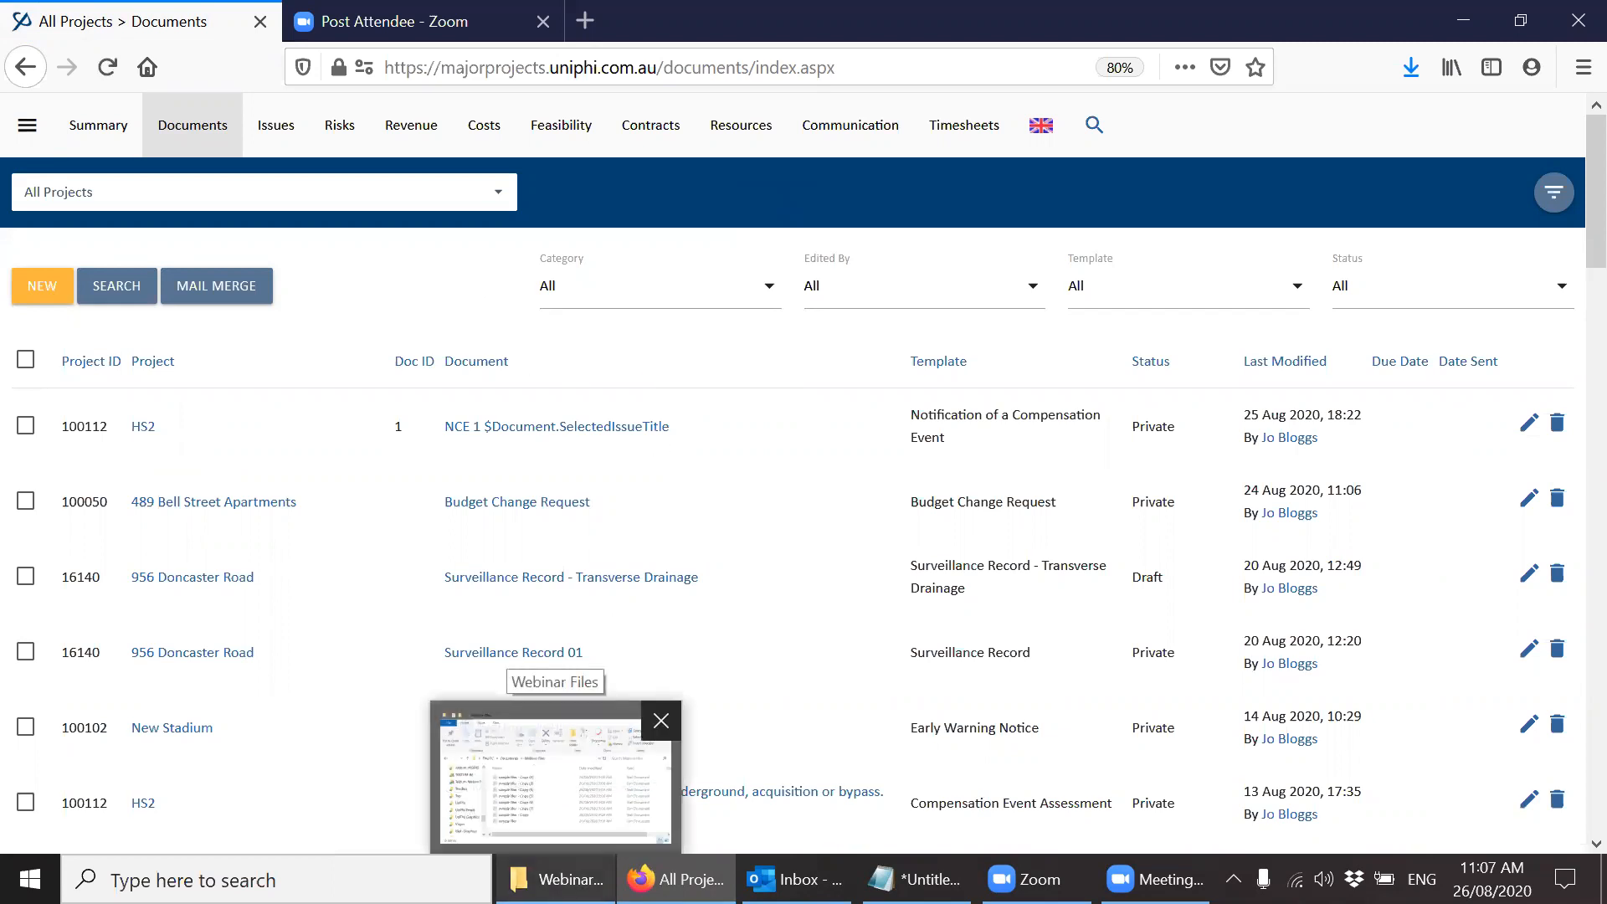
click(555, 766)
click(822, 525)
key(shift+Down)
key(shift+Down)
key(shift+Down)
key(shift+Down)
key(shift+Down)
key(shift+Down)
key(shift+Down)
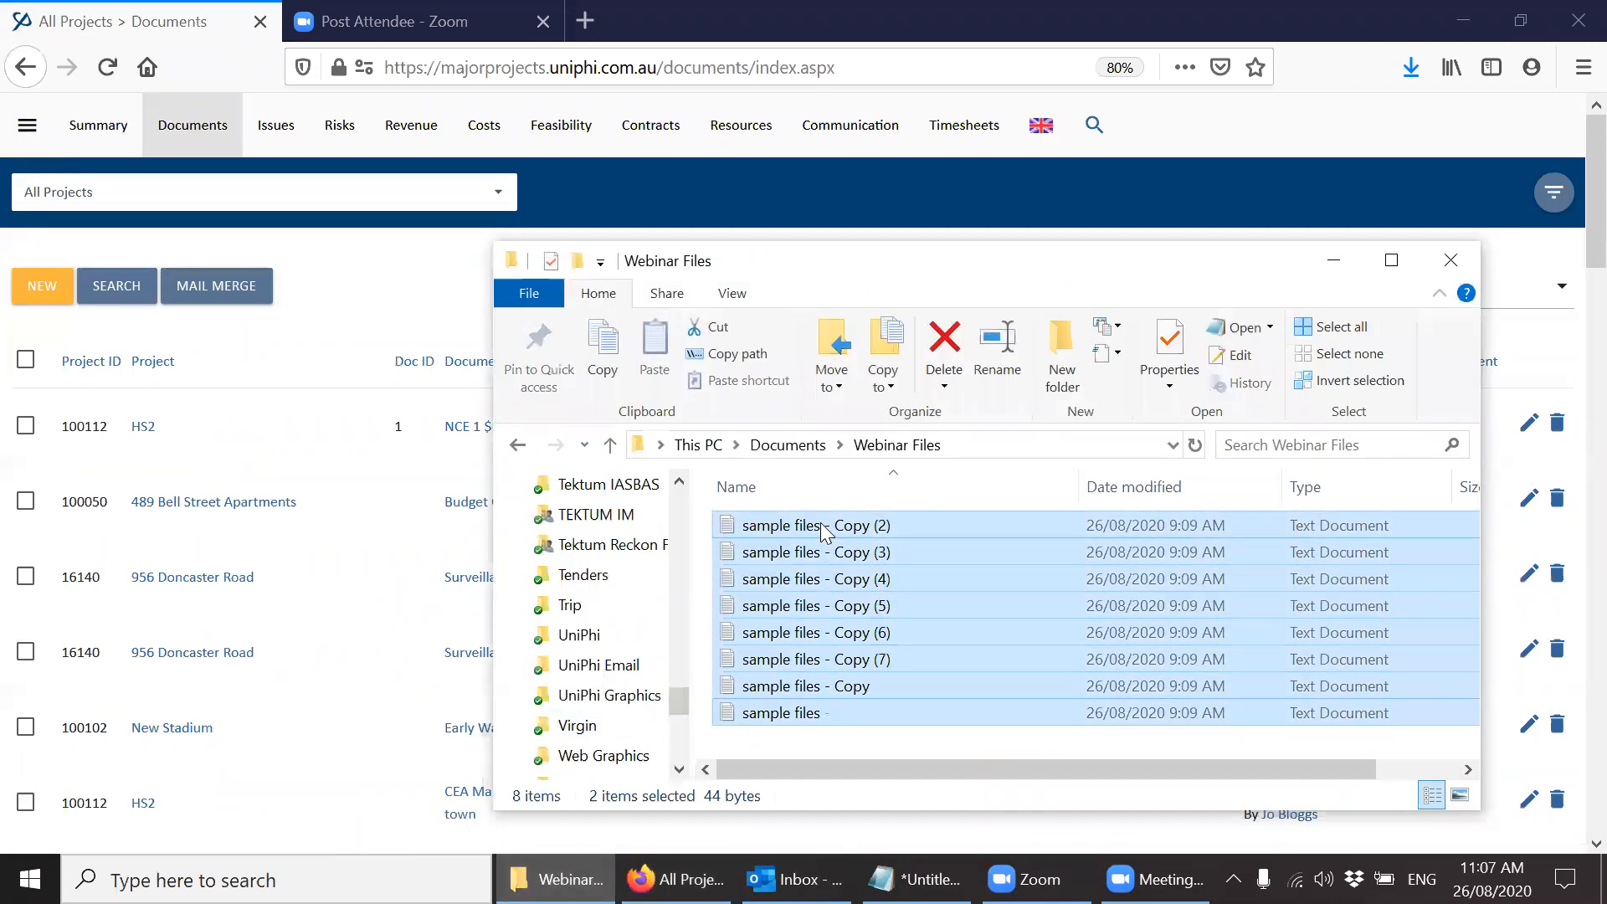
drag(812, 713, 67, 287)
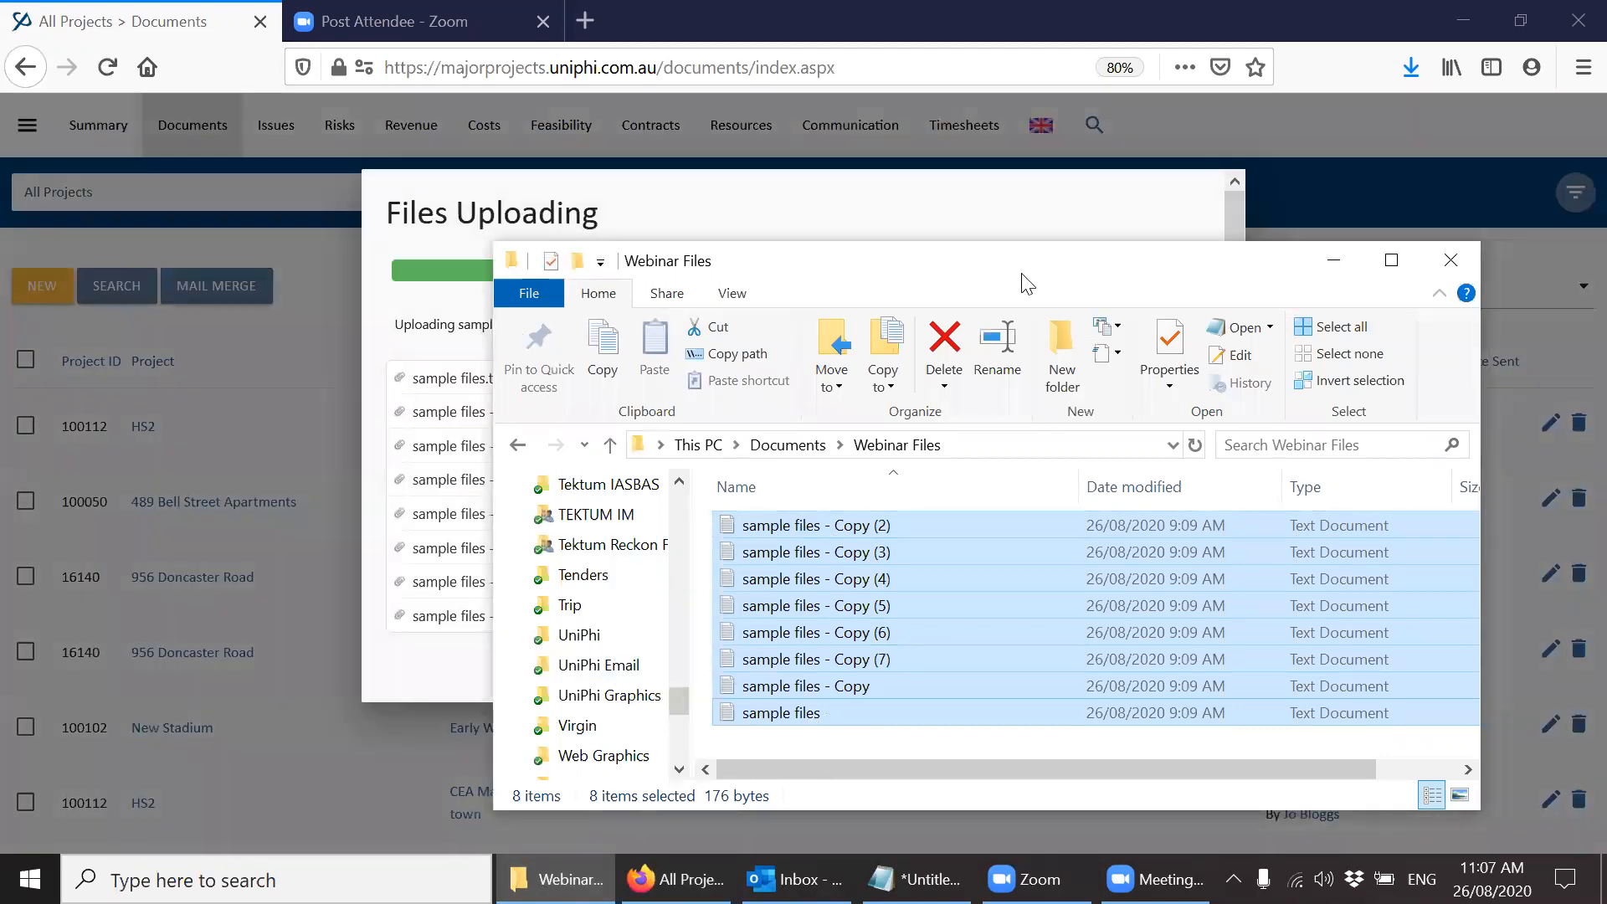
click(1336, 262)
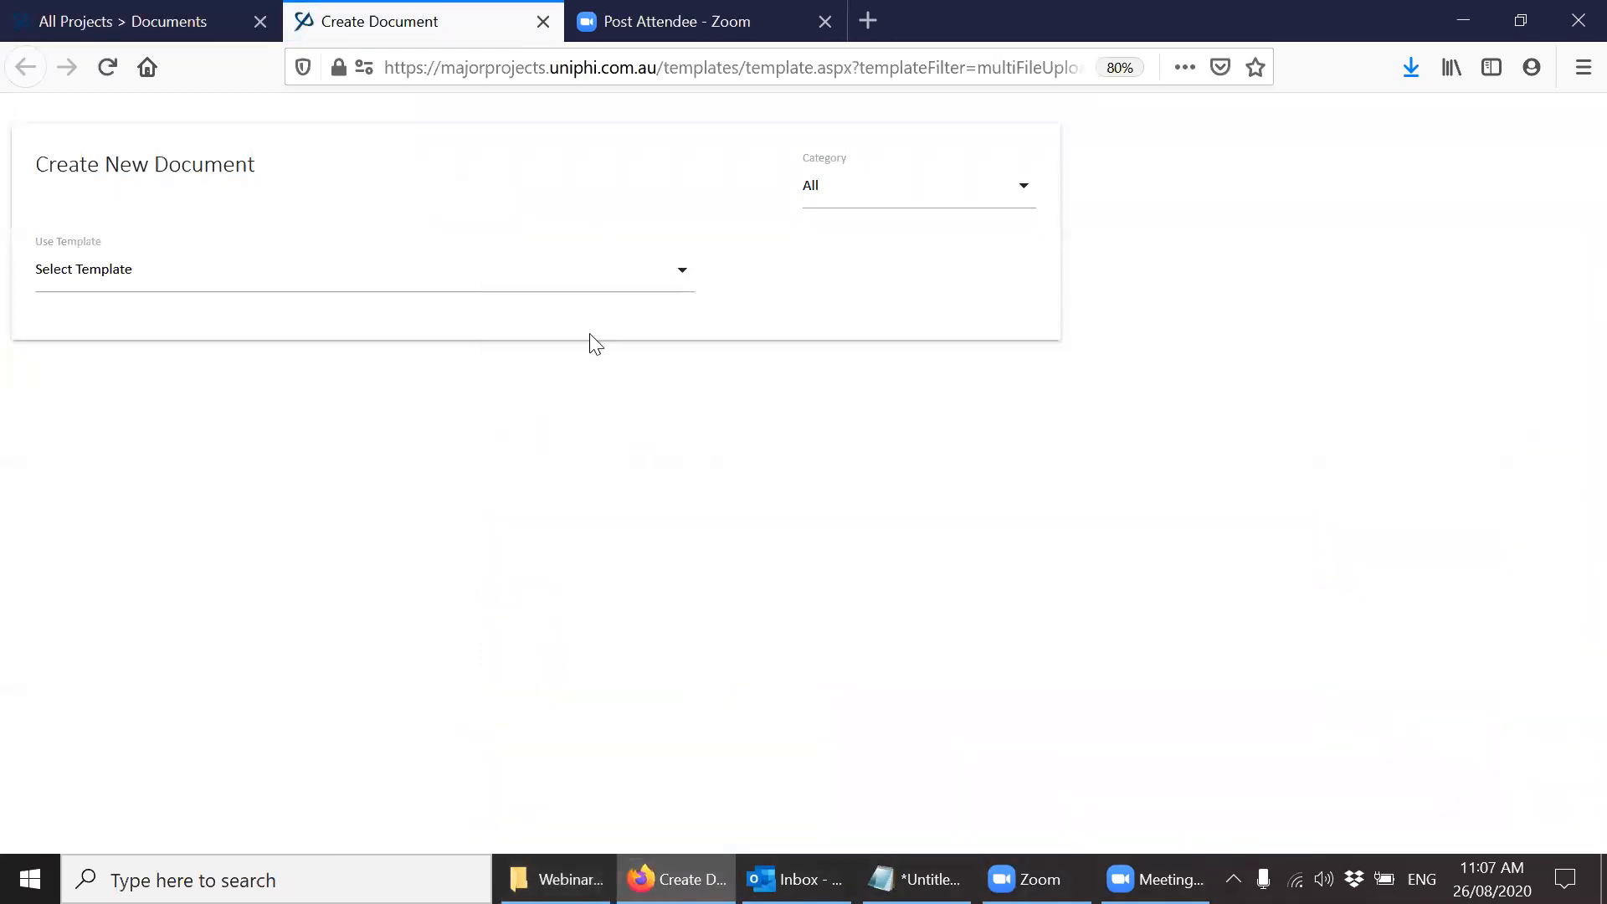
Create the uploaded files' document with the Consulting Contract template in the project 300 Melville Road Apartments.
click(591, 292)
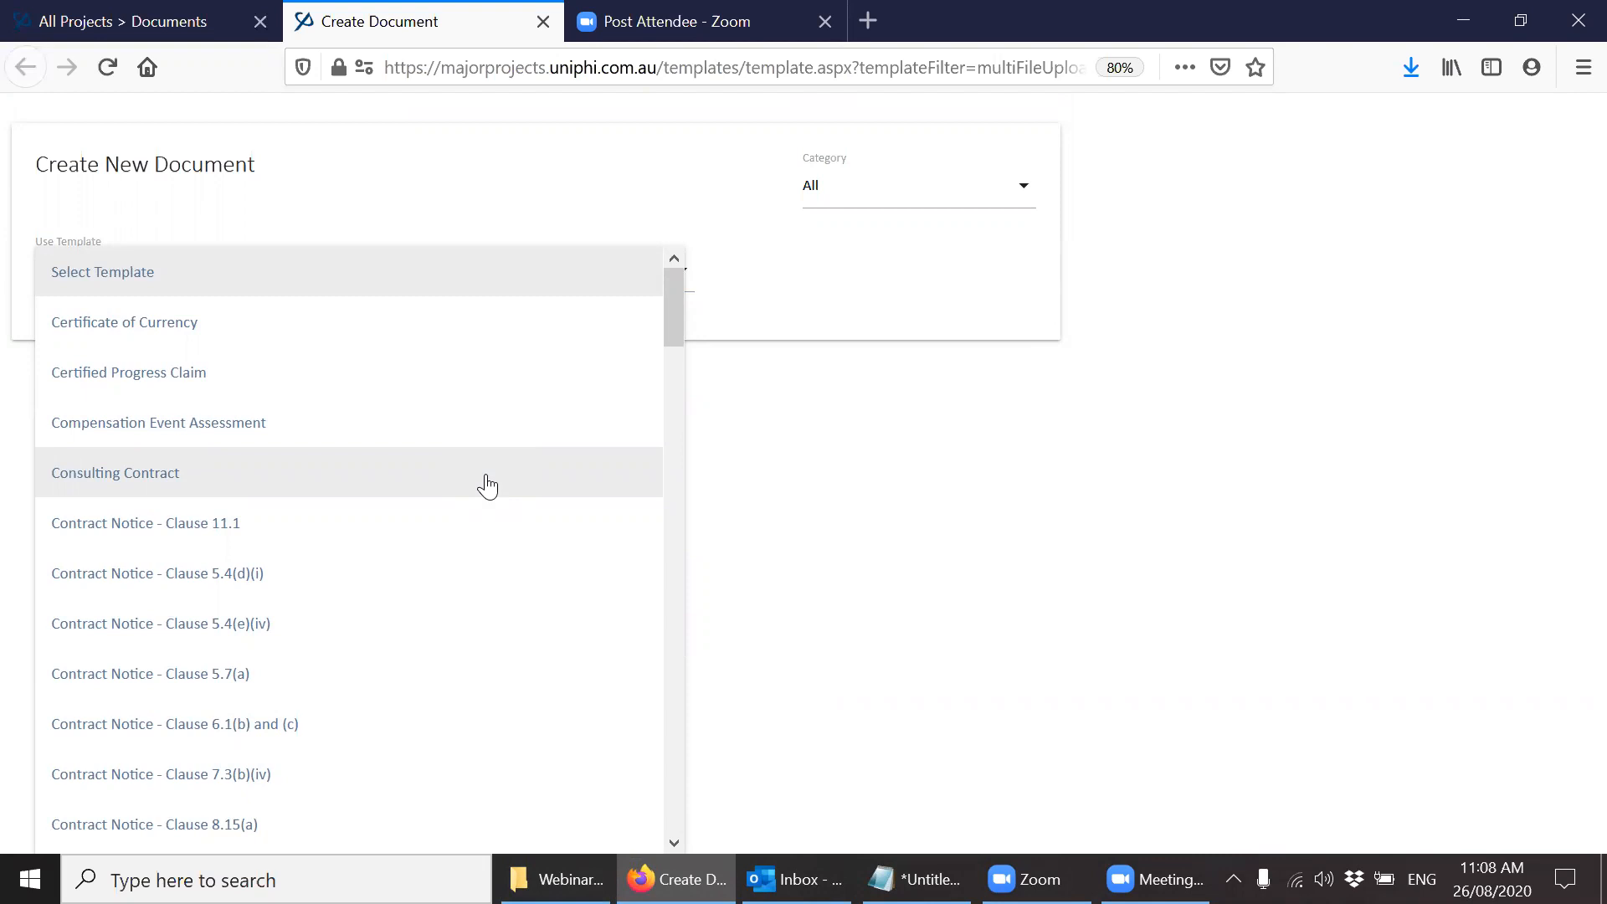
click(486, 486)
click(469, 373)
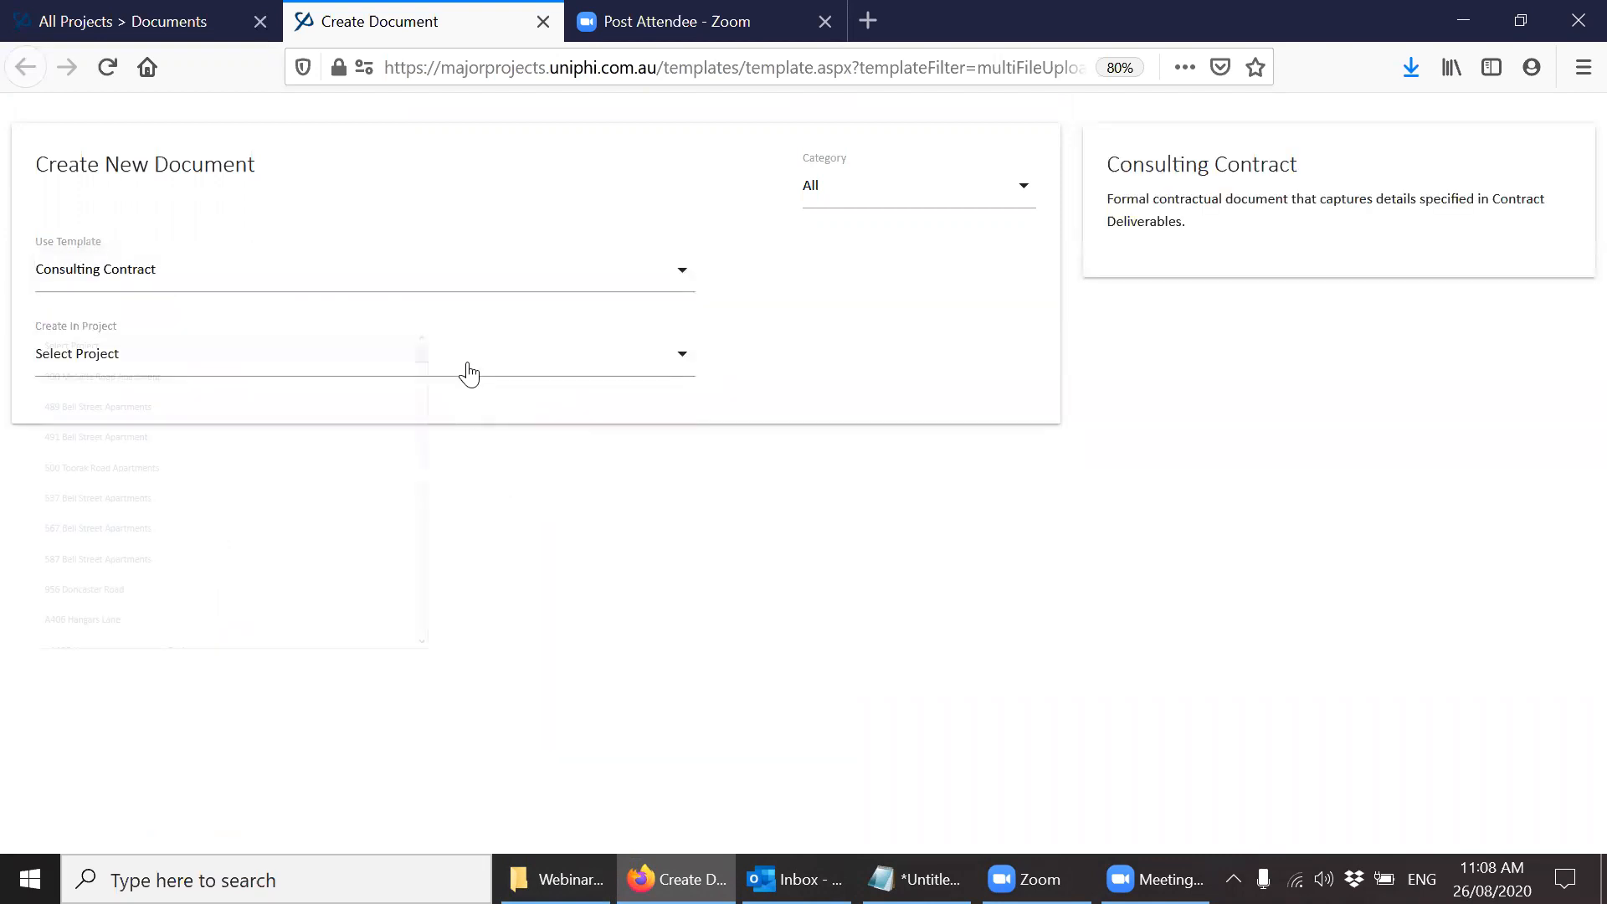
click(454, 410)
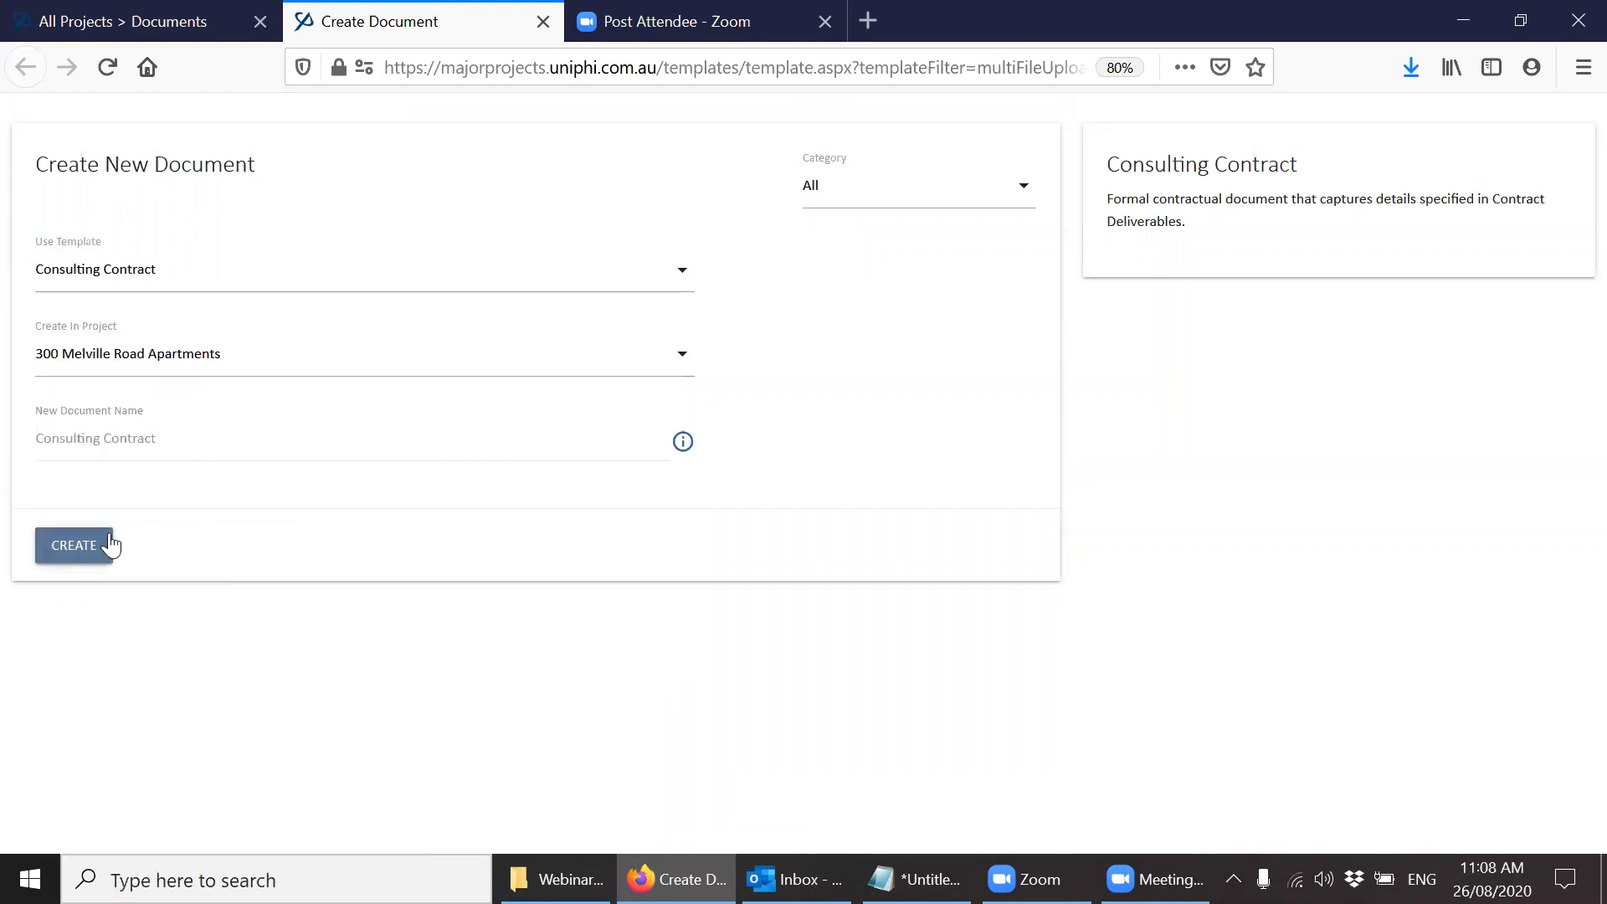
click(67, 554)
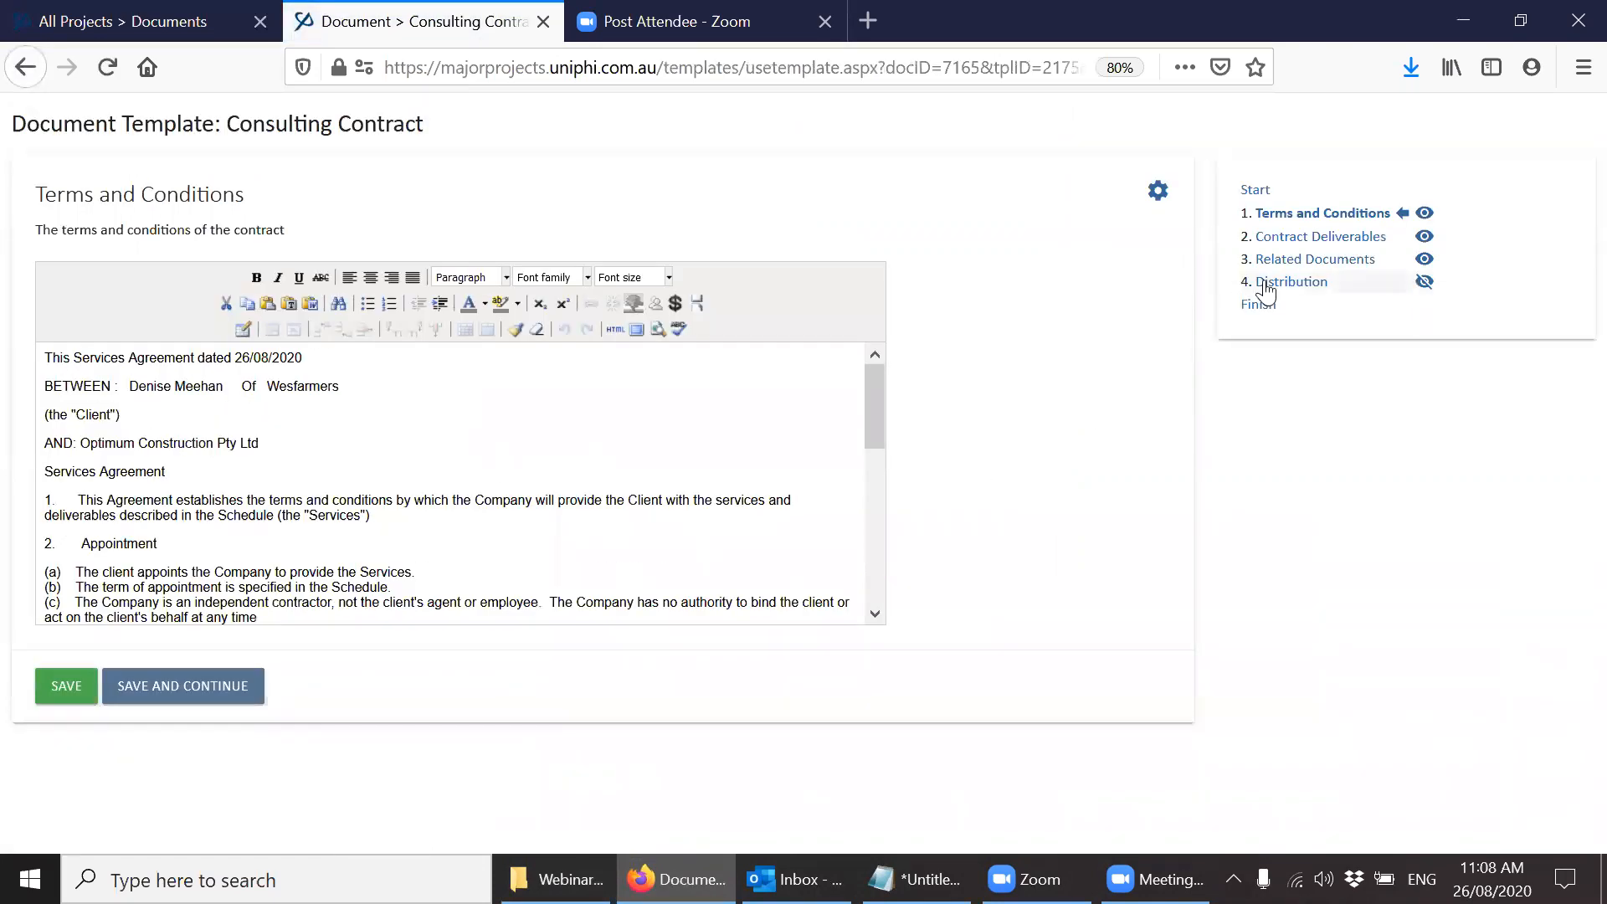
Check the contract's Related Documents for the uploaded files, set the document status to Open for Review and close the document.
click(1320, 265)
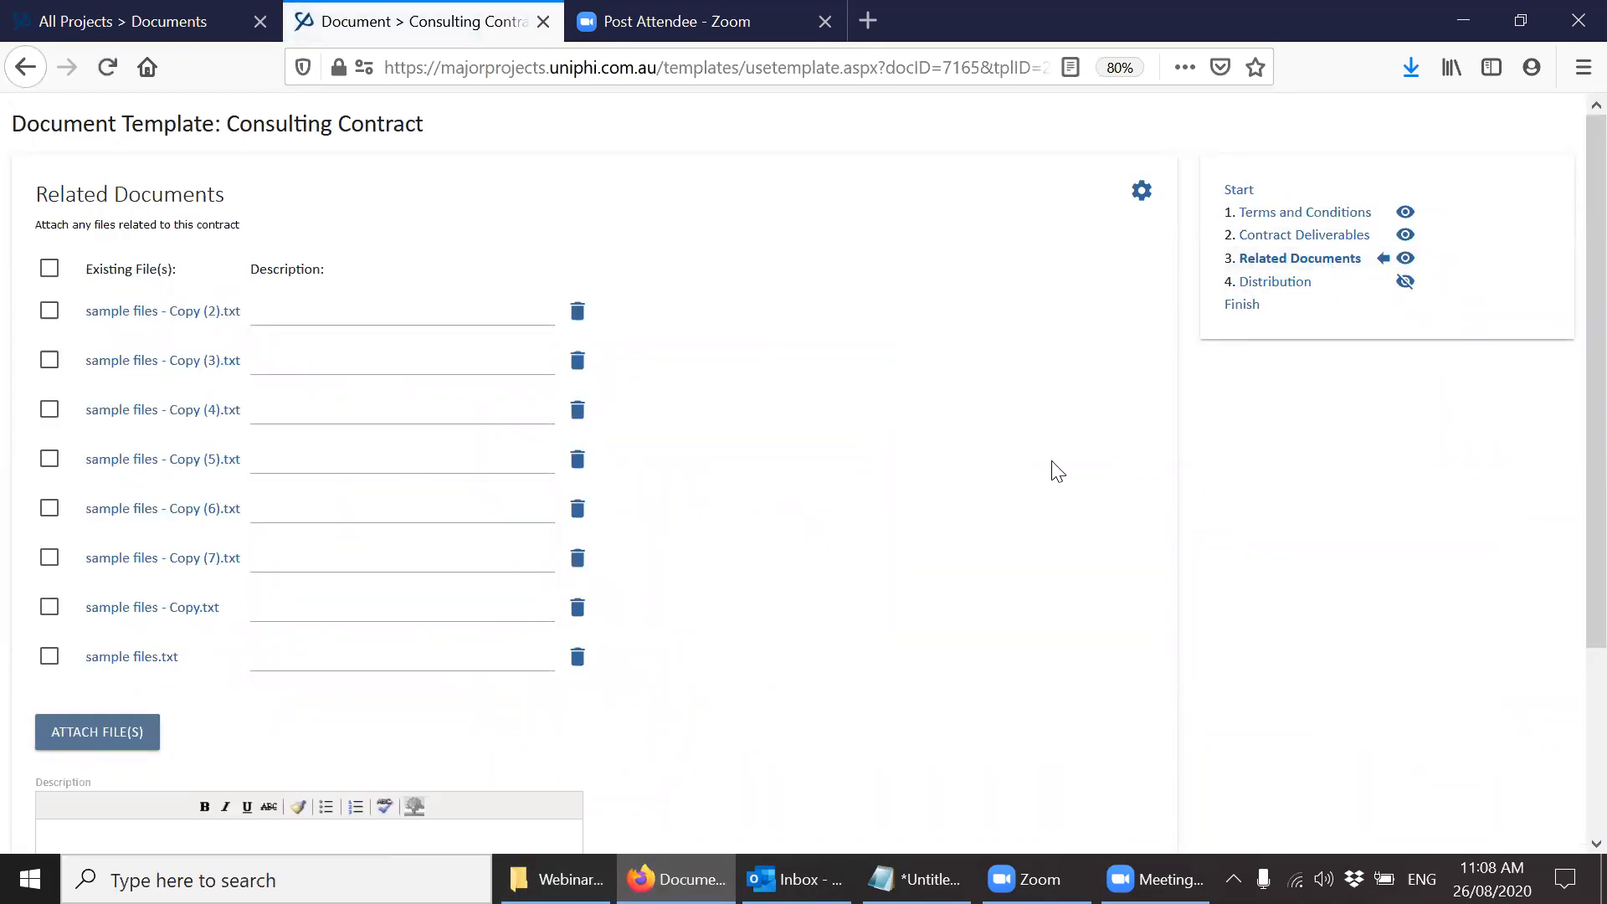
click(1240, 307)
click(256, 423)
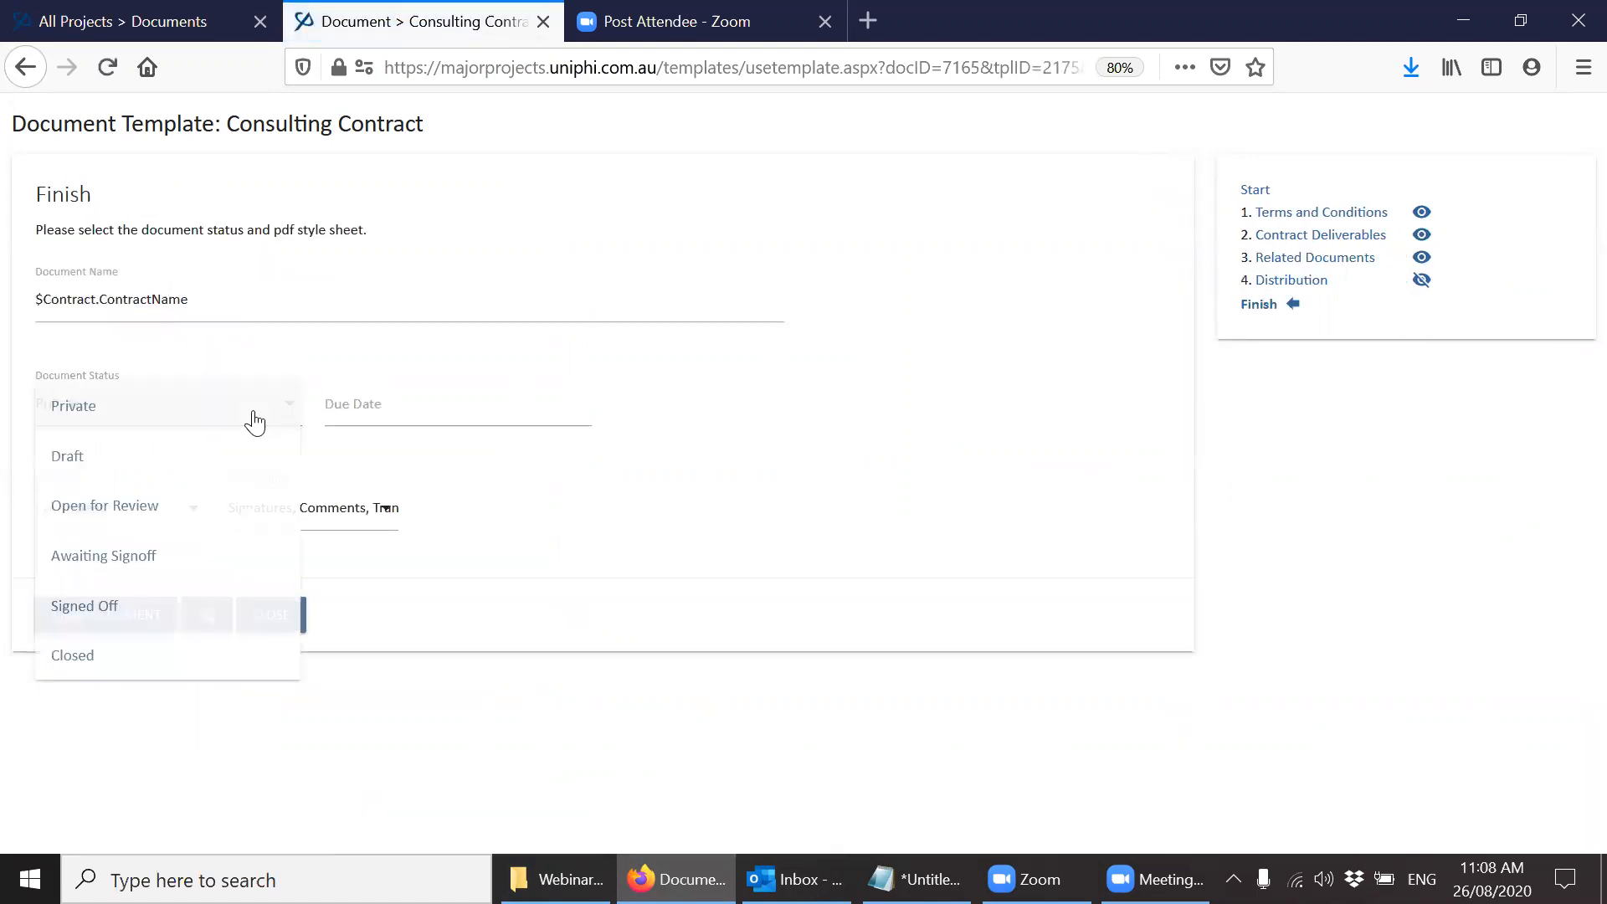
click(226, 507)
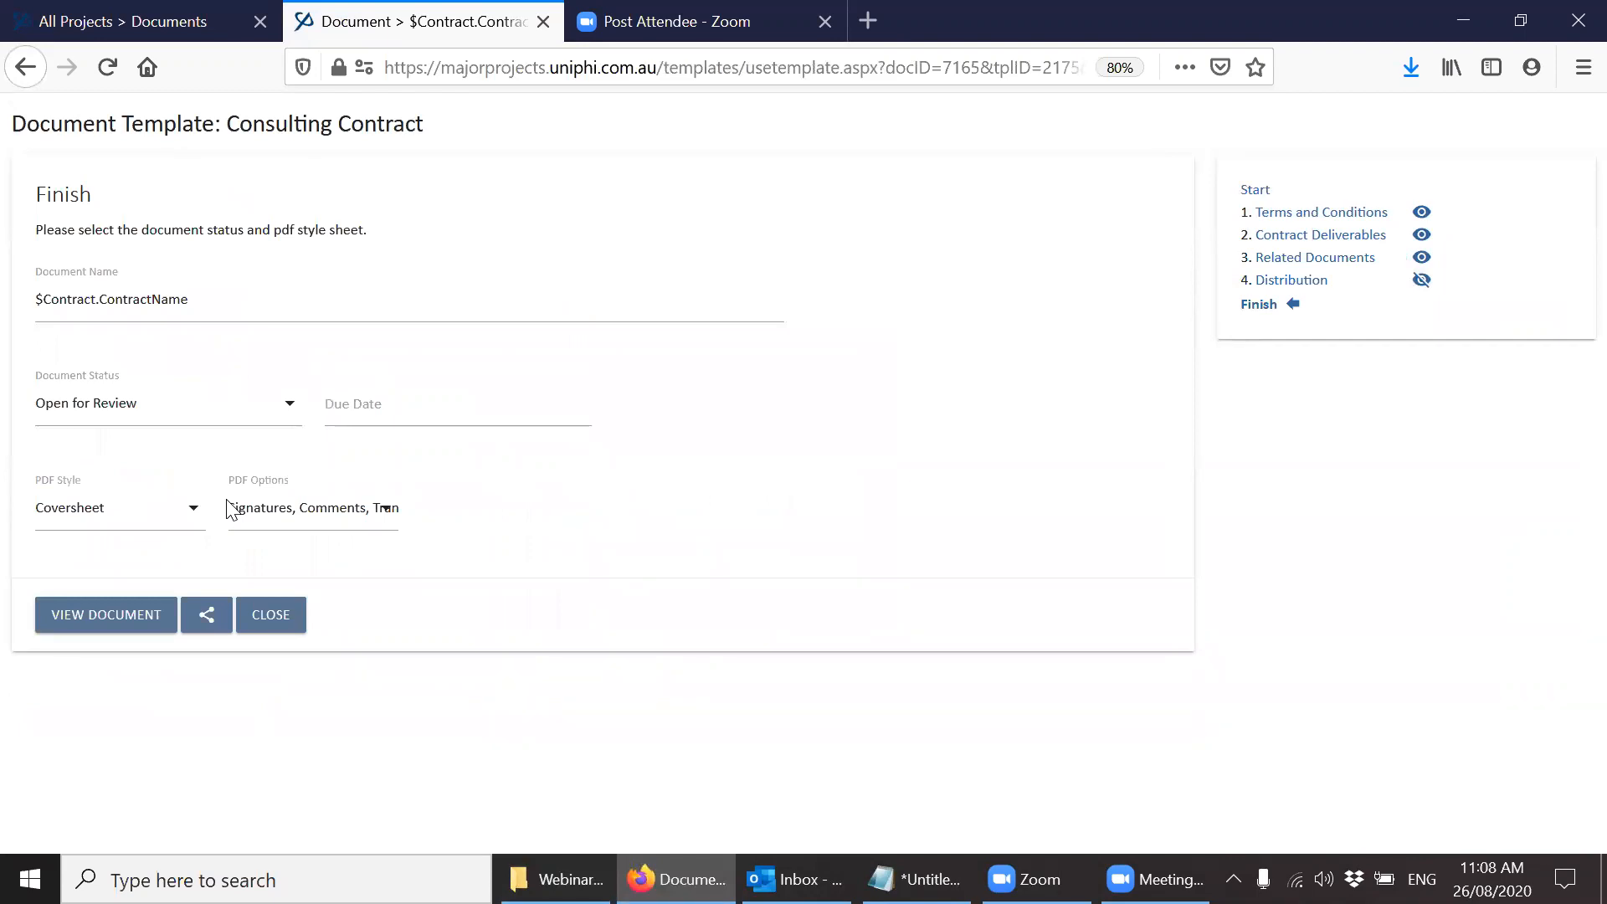
key(ctrl+w)
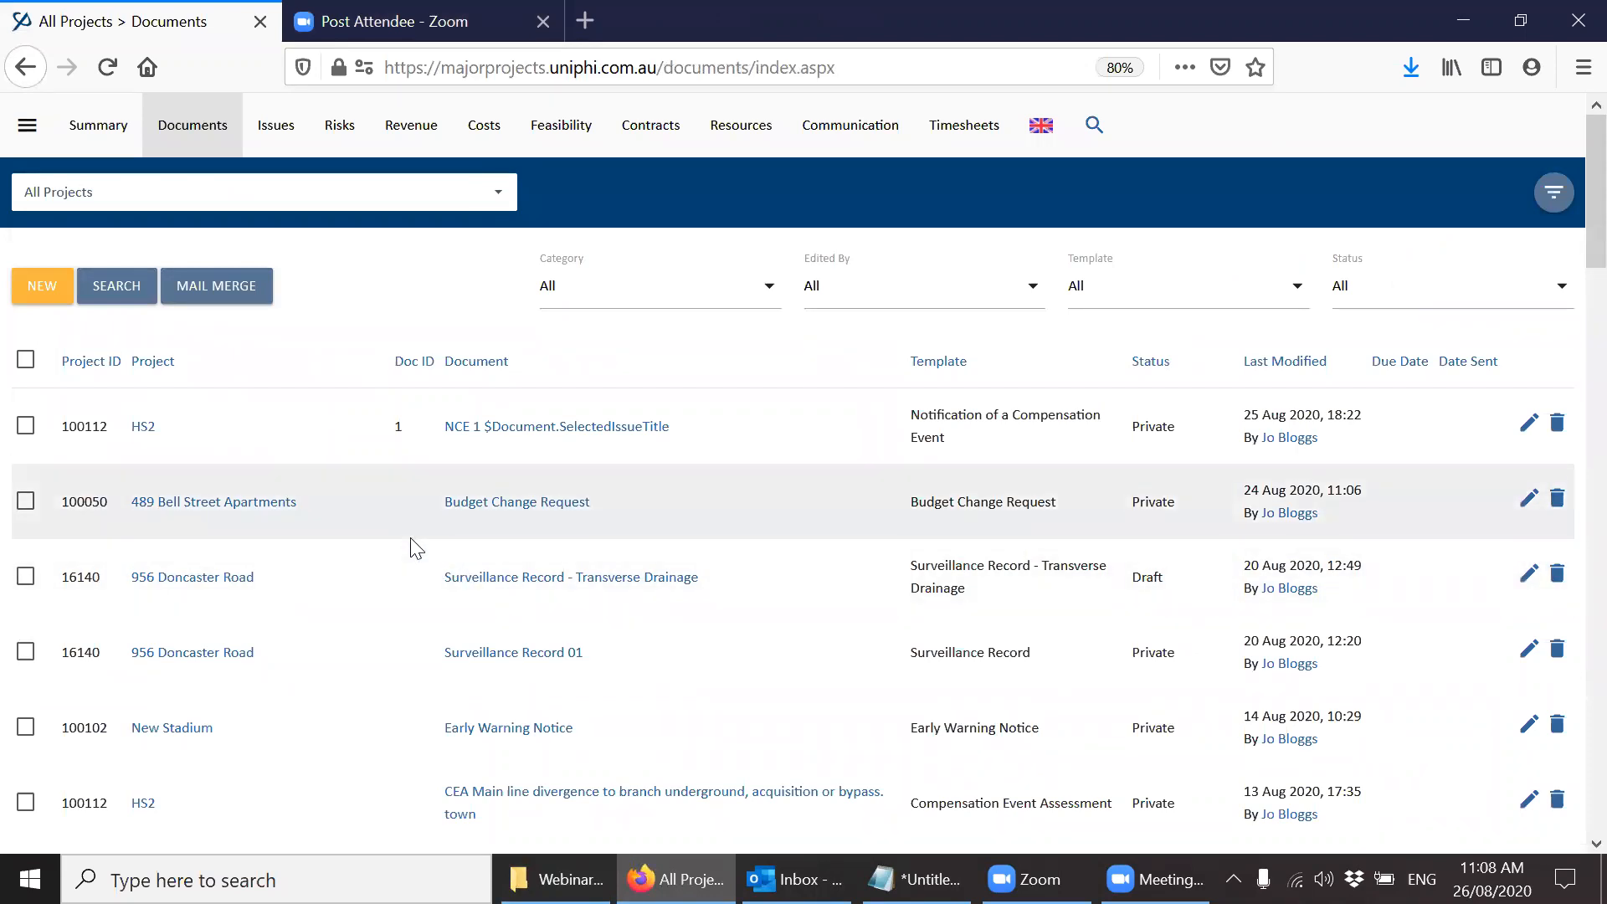
Create another new document from the Consulting Contract template in the project 300 Melville Road Apartments.
click(62, 297)
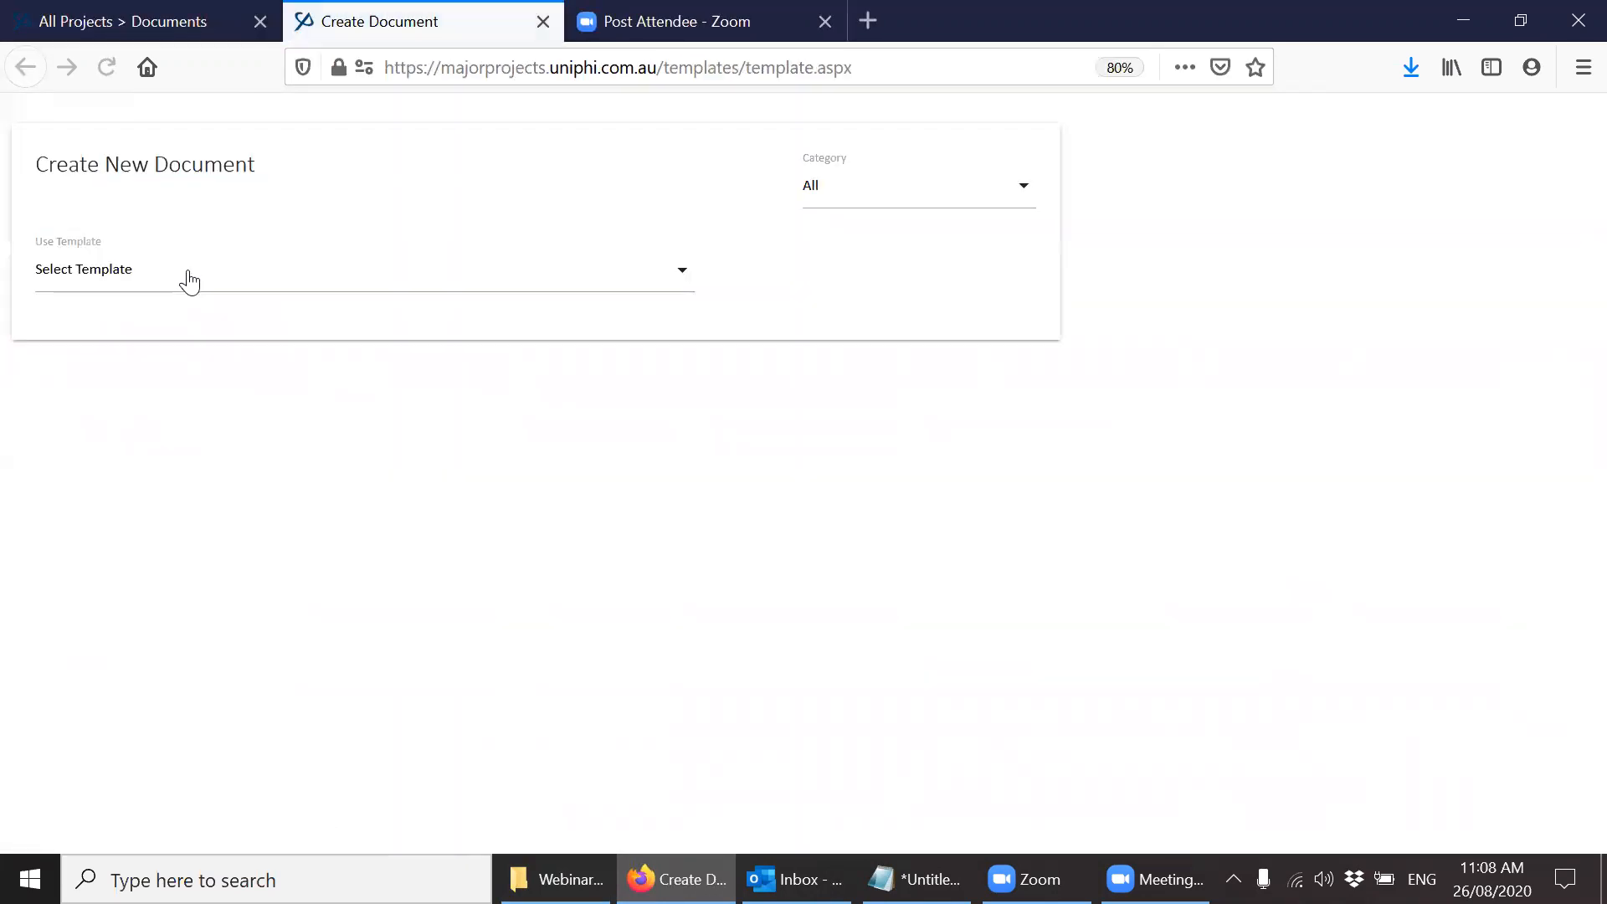
click(190, 276)
scroll(190, 283, down, 2)
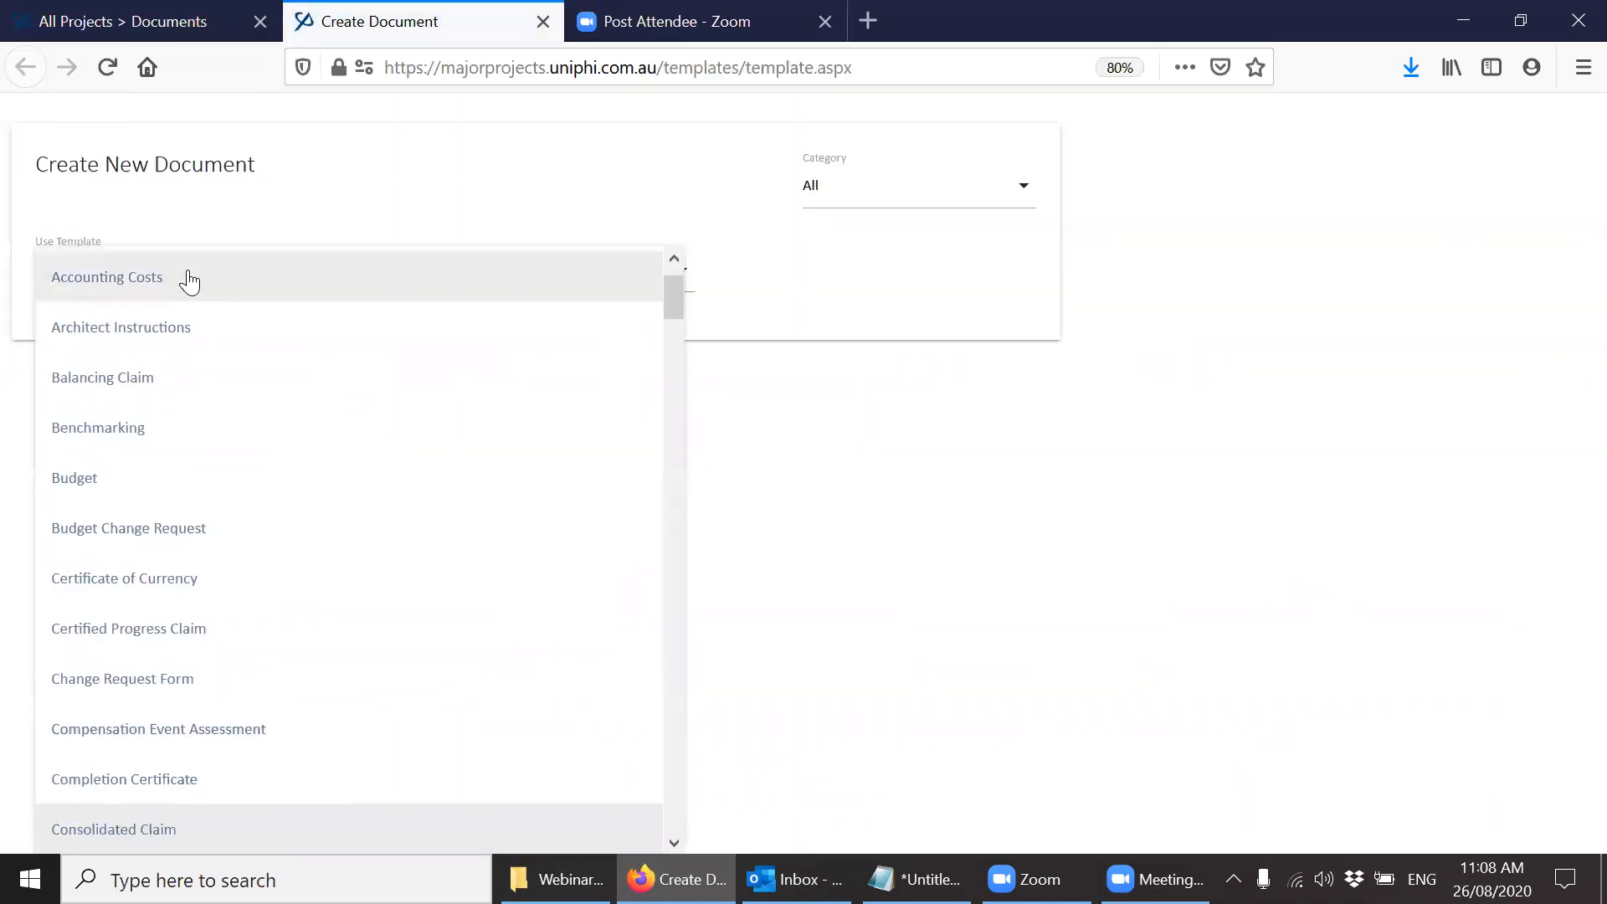
scroll(190, 283, down, 6)
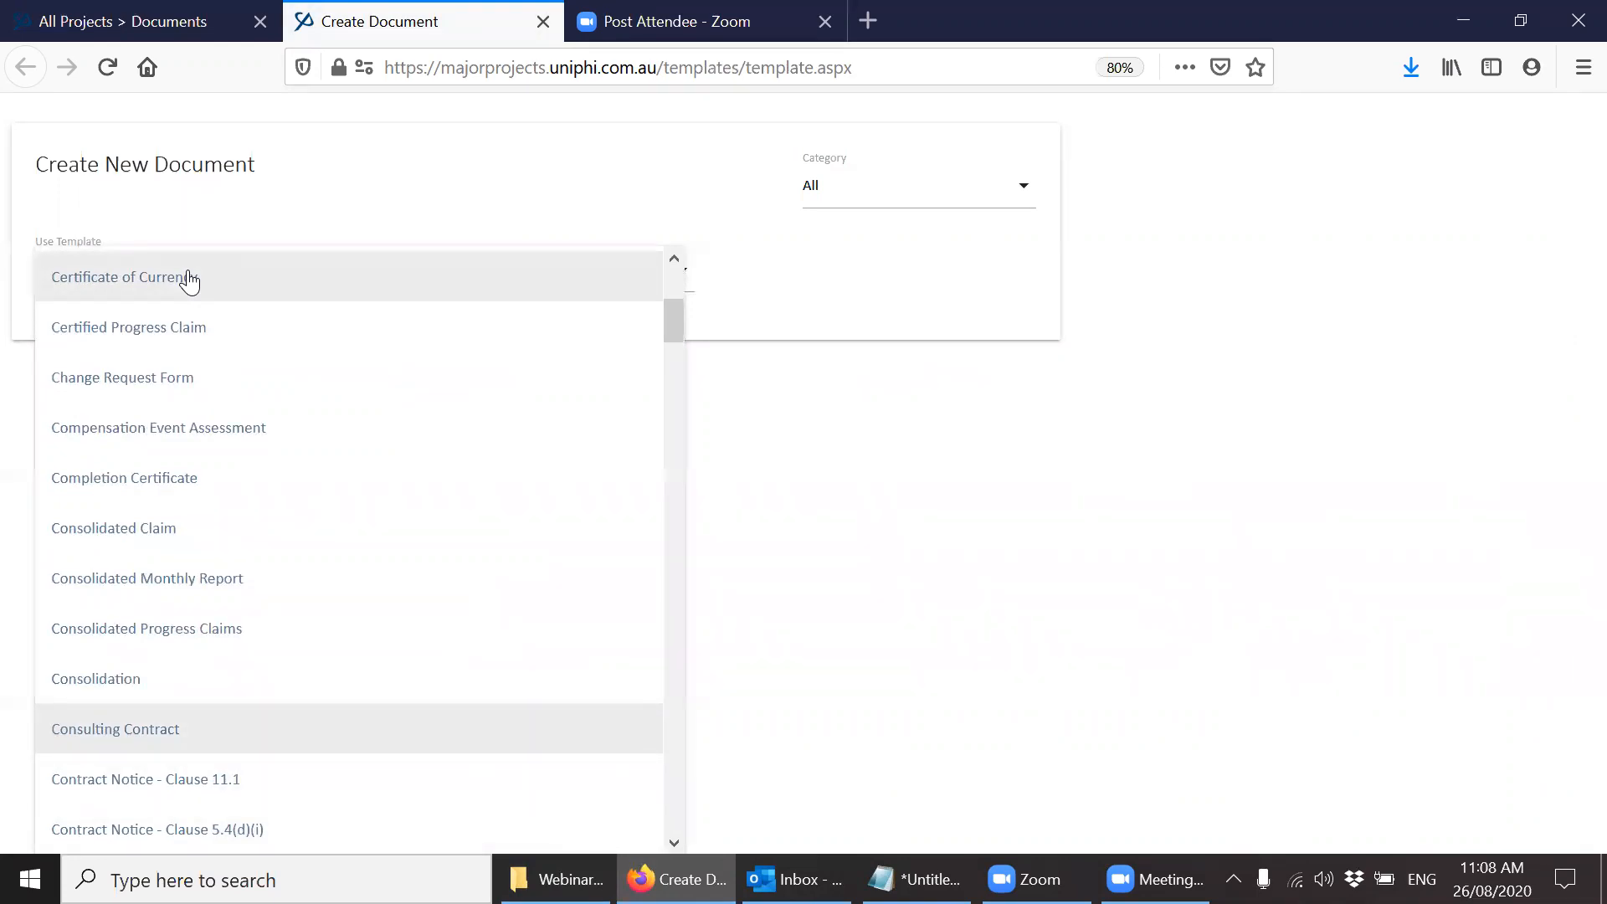
key(Return)
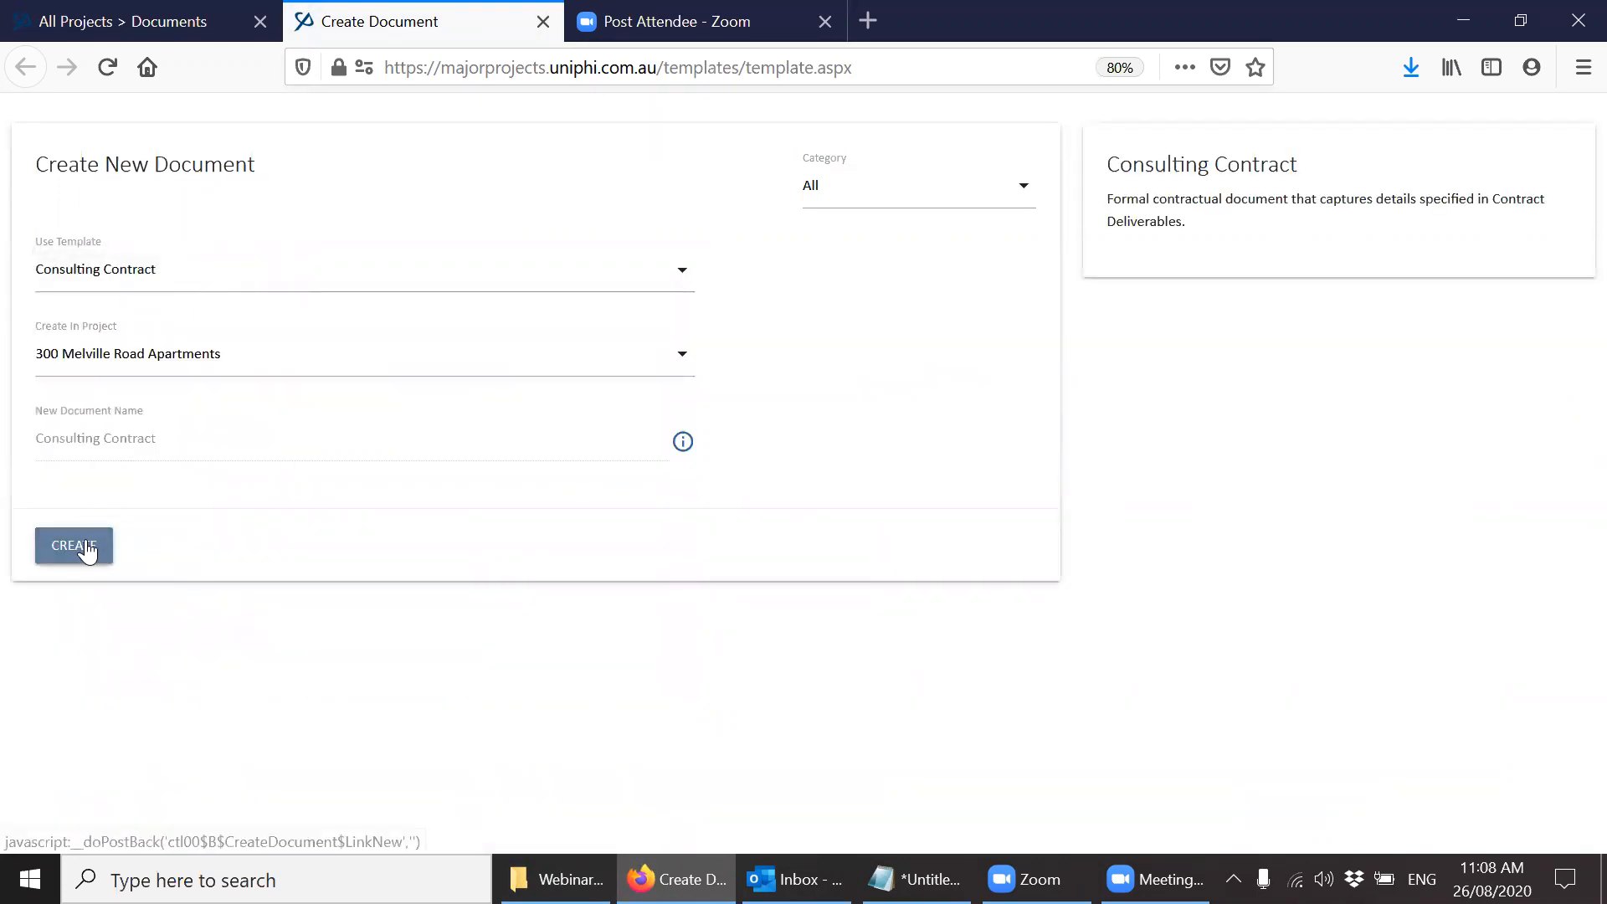
click(86, 546)
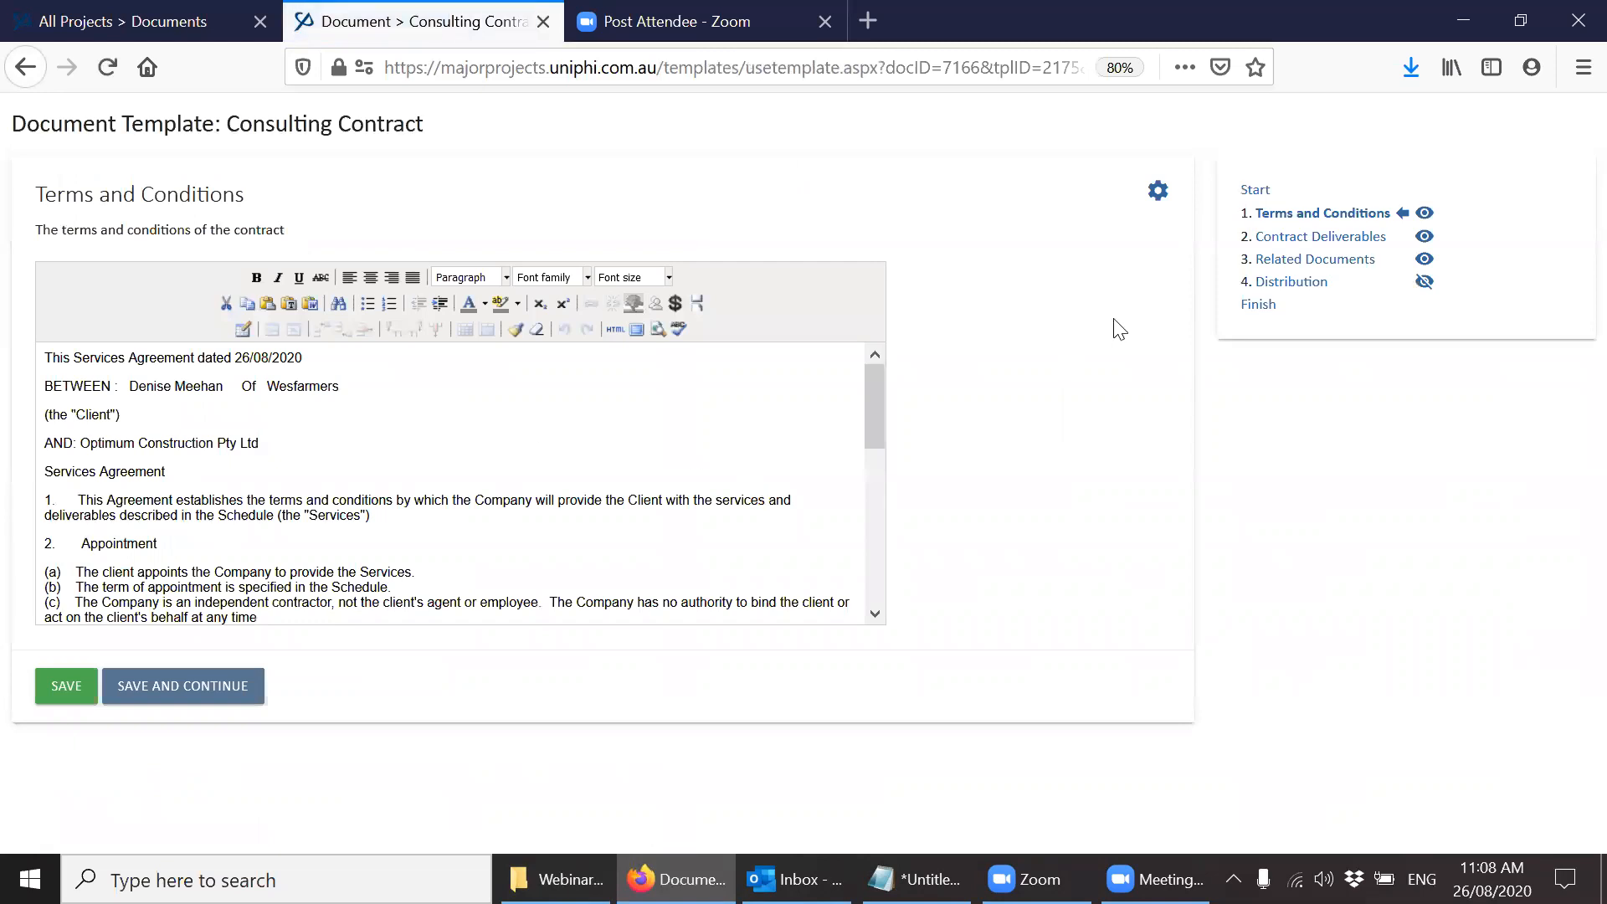
Attach all eight sample files from the Webinar Files folder to the contract's Related Documents section, and close the document.
click(1306, 241)
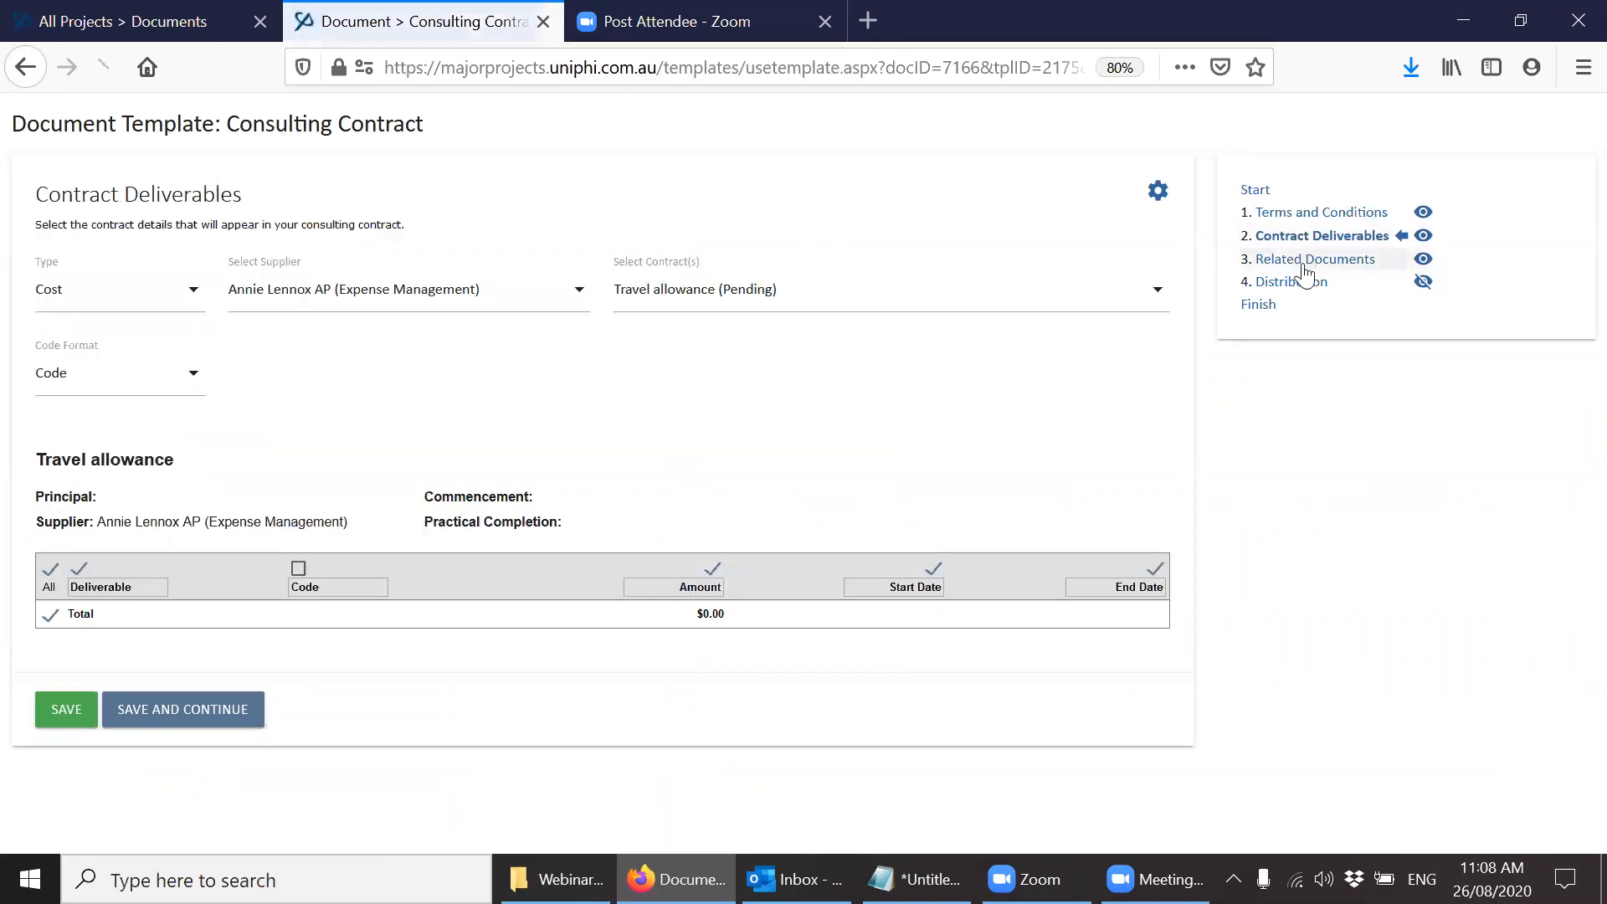
click(1299, 263)
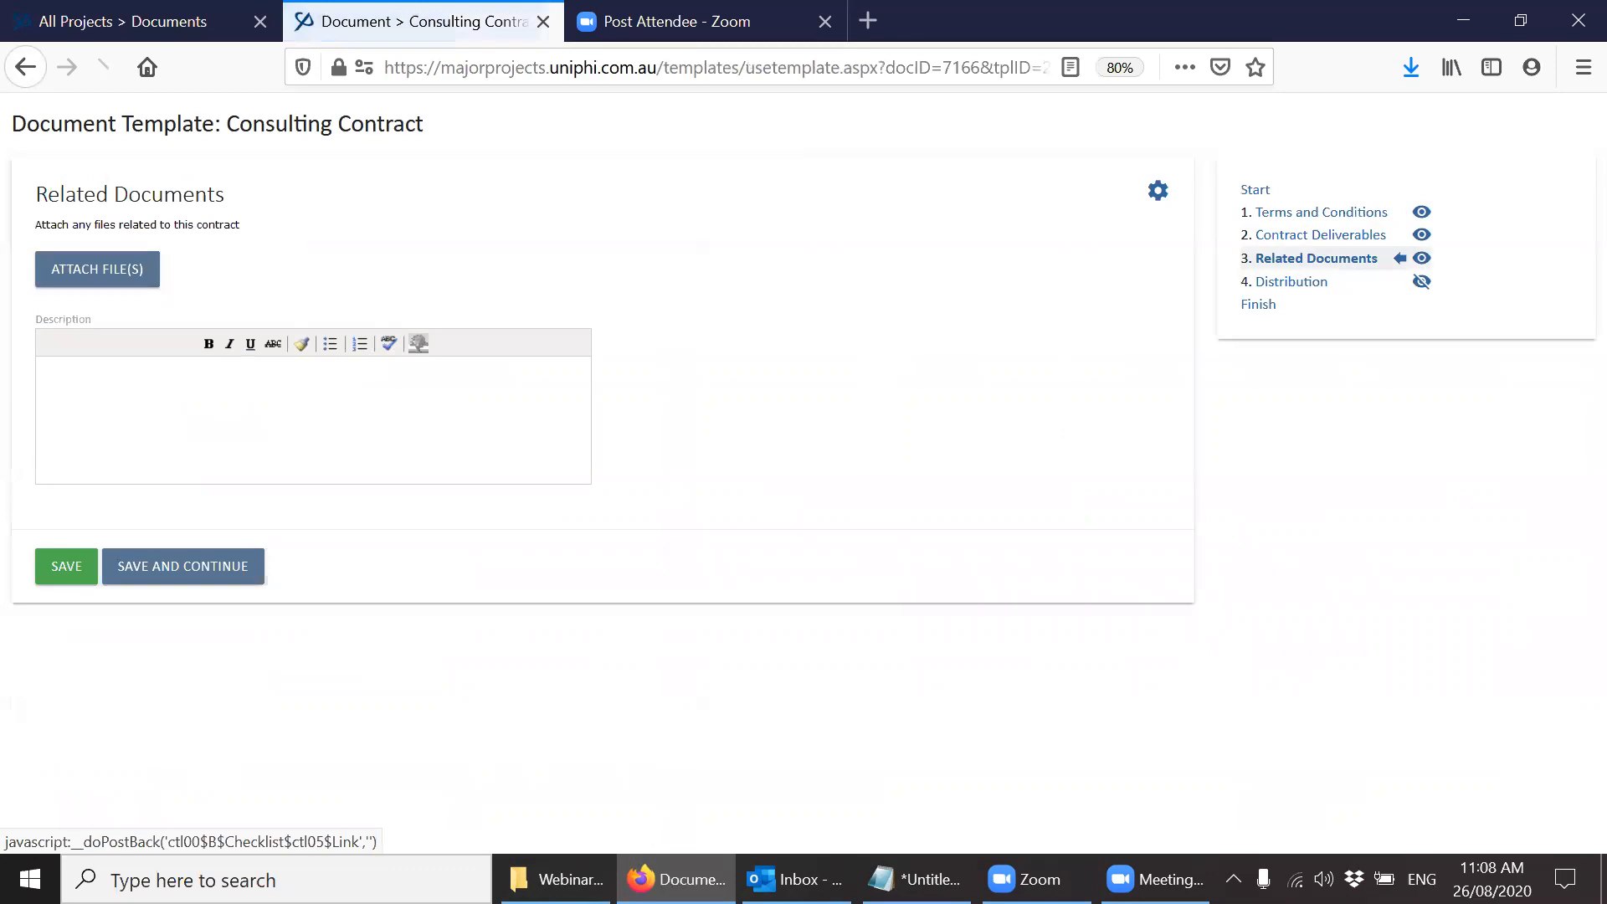
click(554, 879)
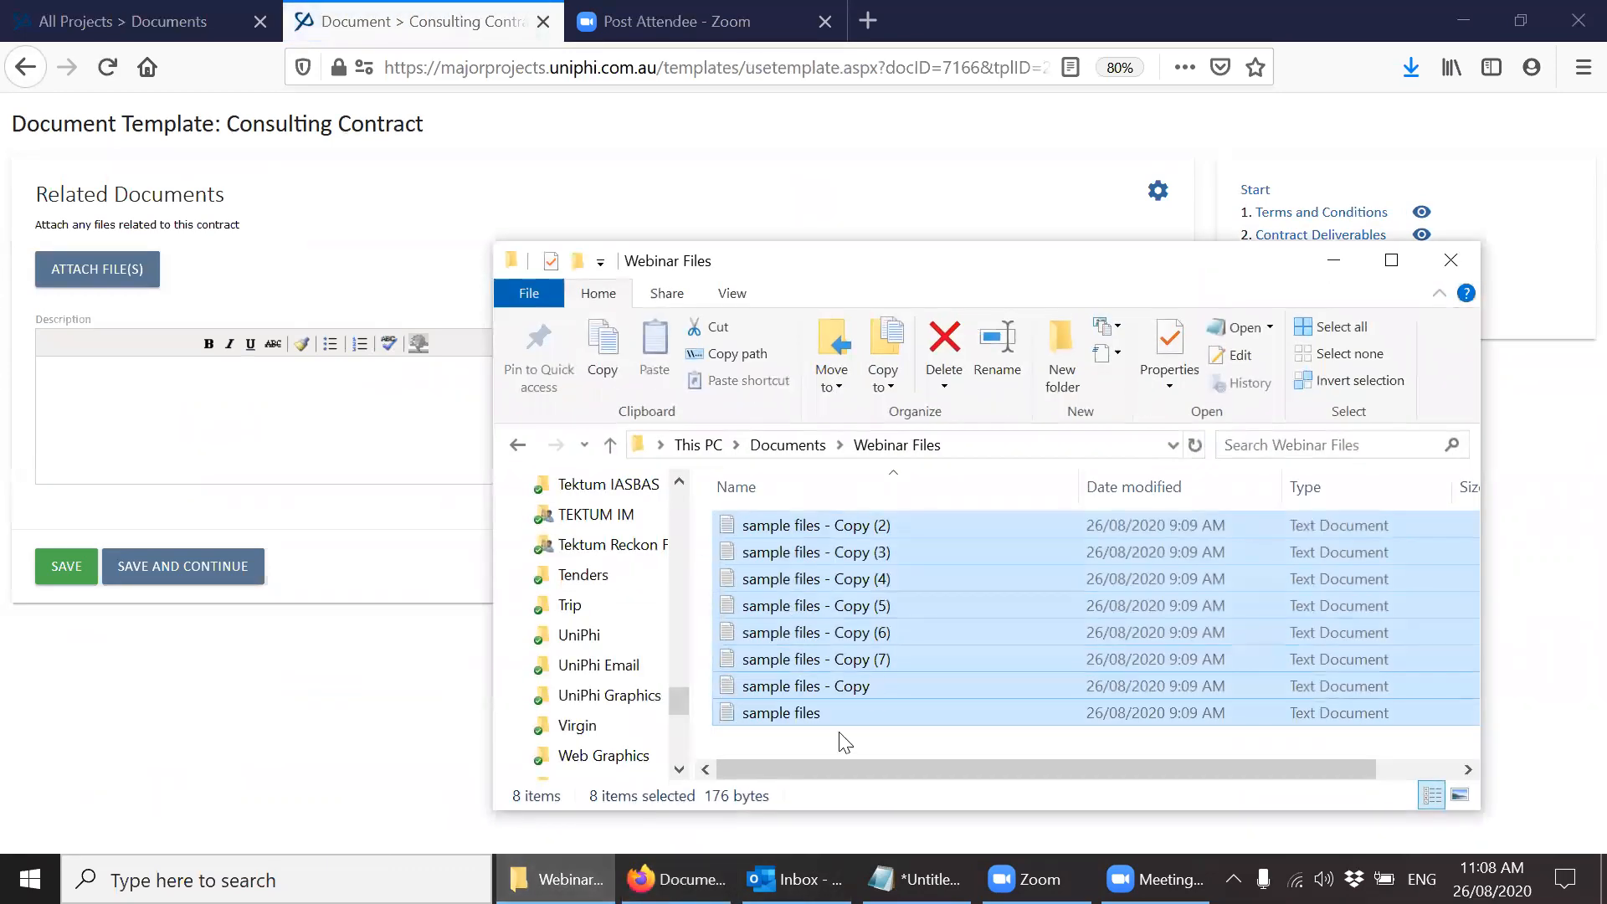
drag(869, 683, 121, 313)
click(262, 339)
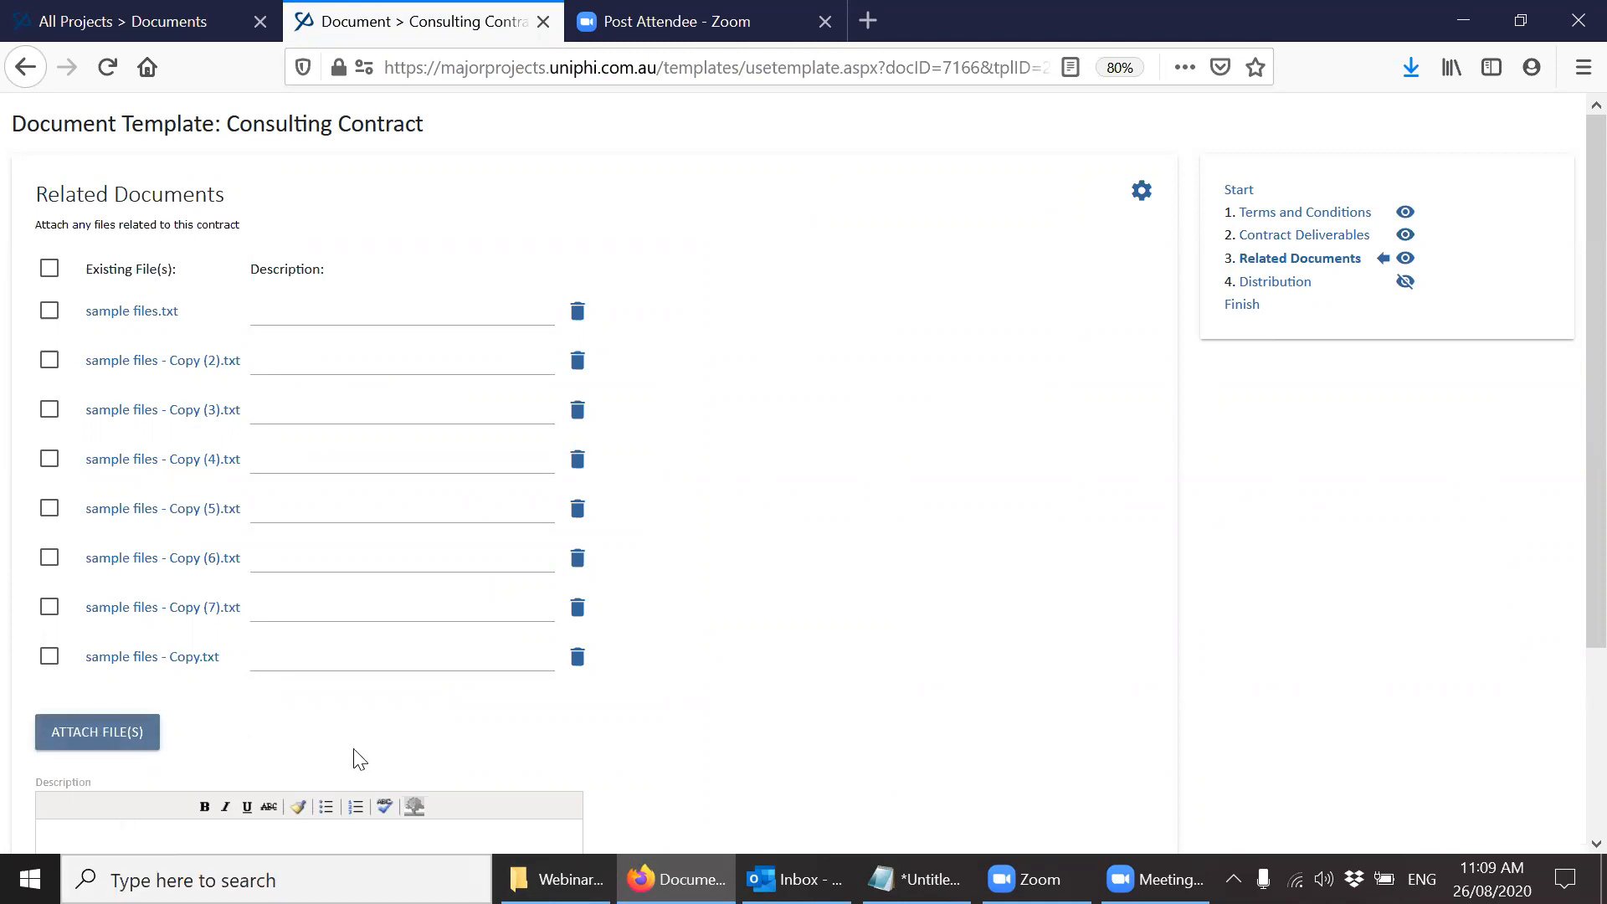
click(123, 736)
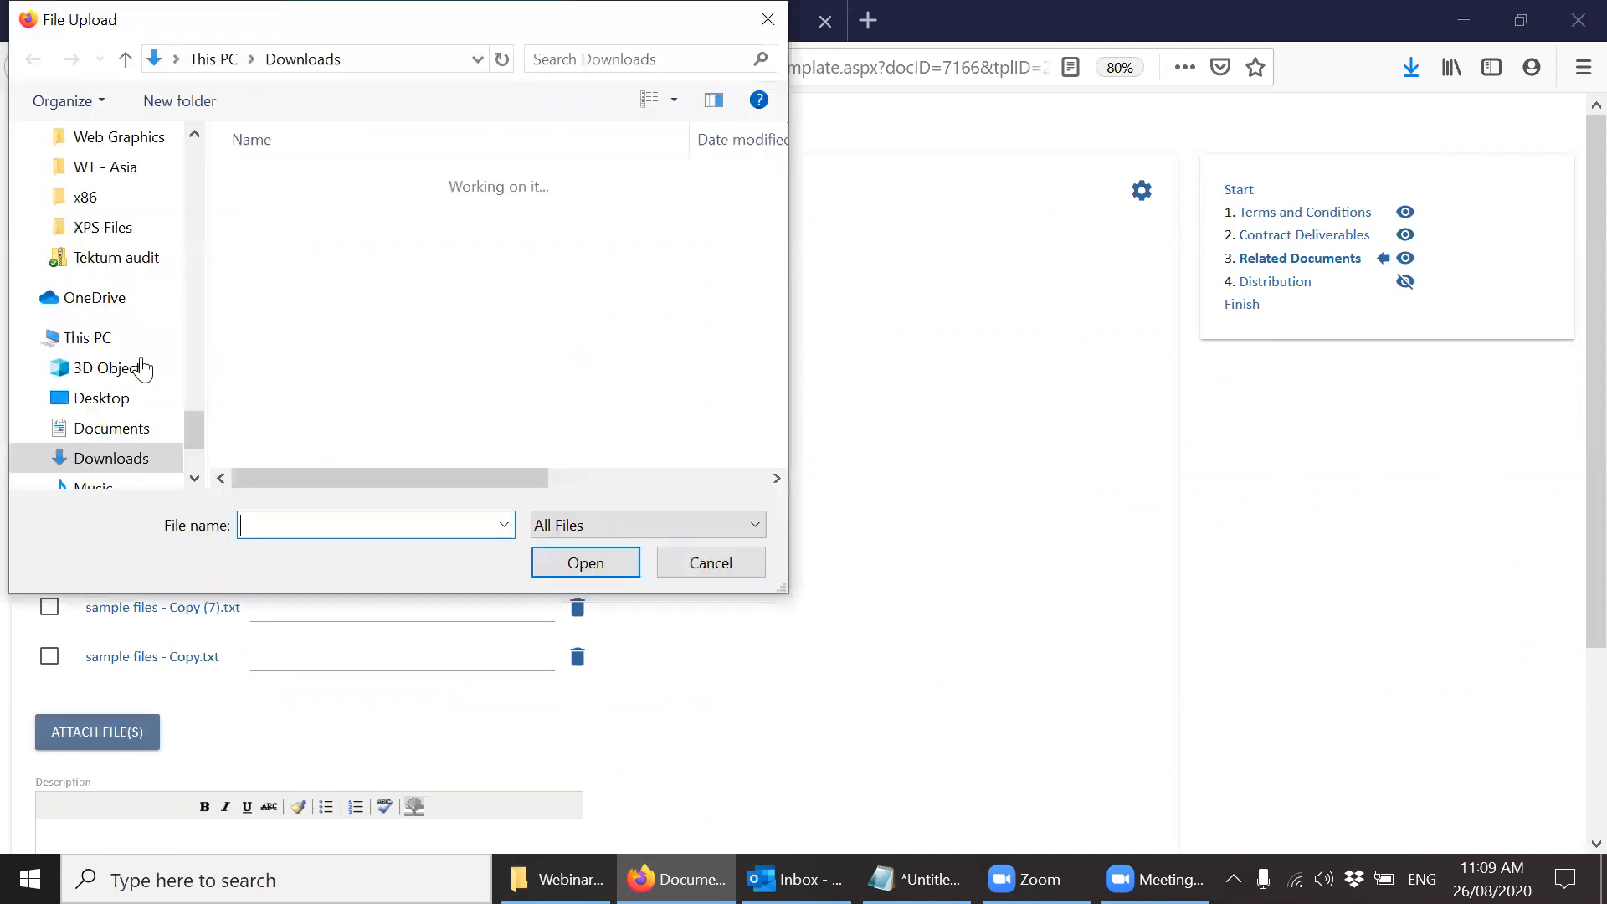
click(680, 559)
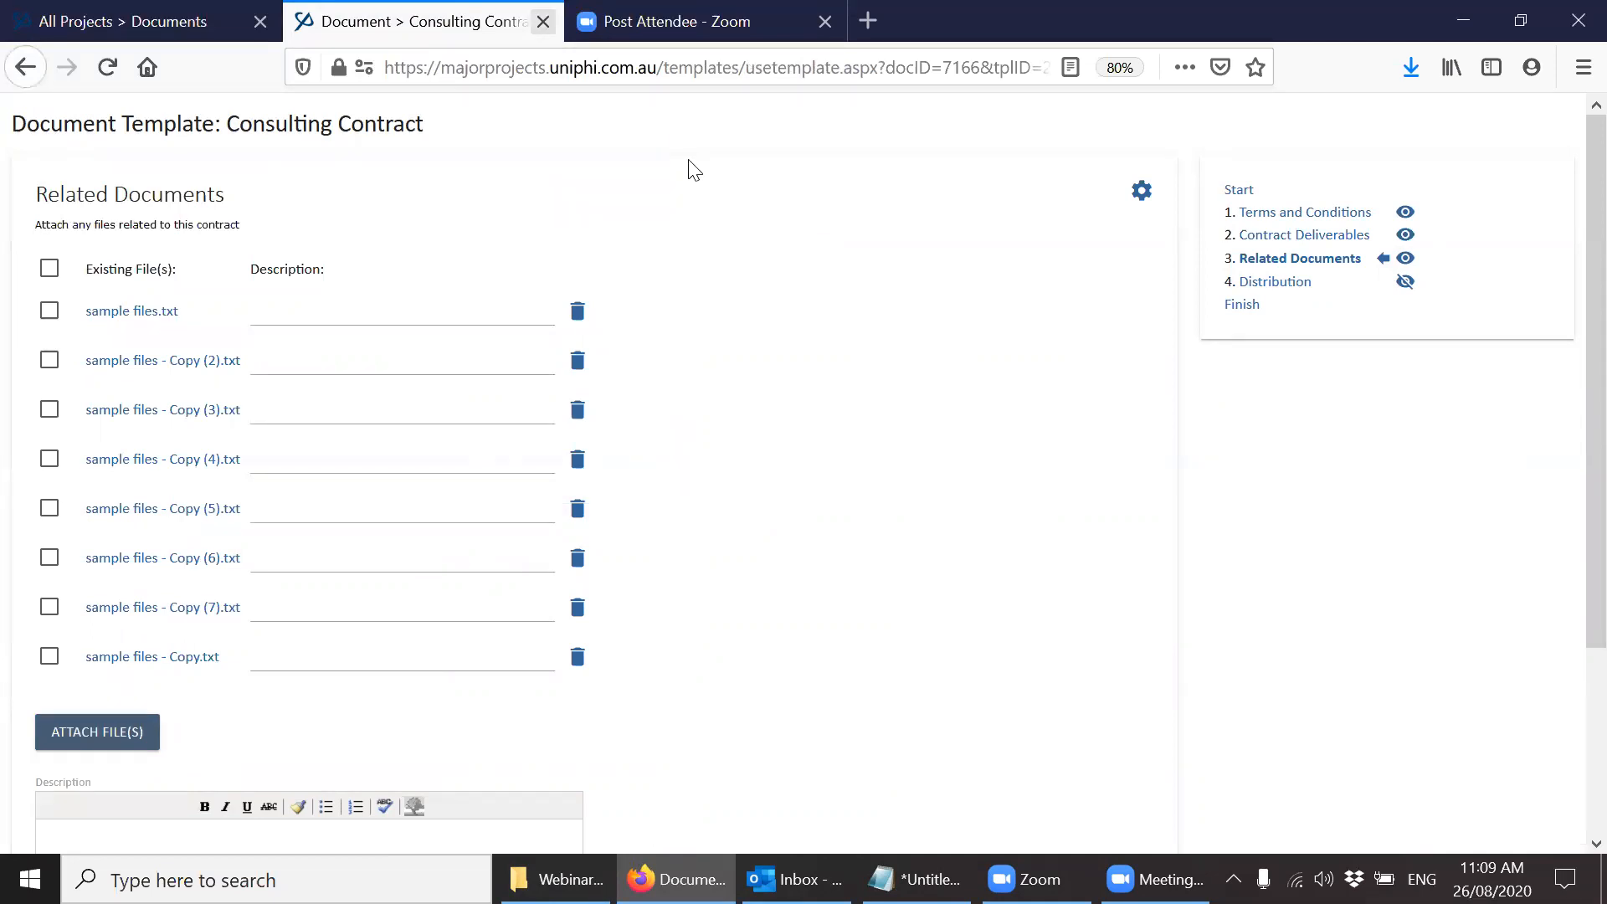
key(ctrl+w)
Open the Soil Contamination issue and attach all eight sample files from the Webinar Files folder to a new comment.
click(293, 148)
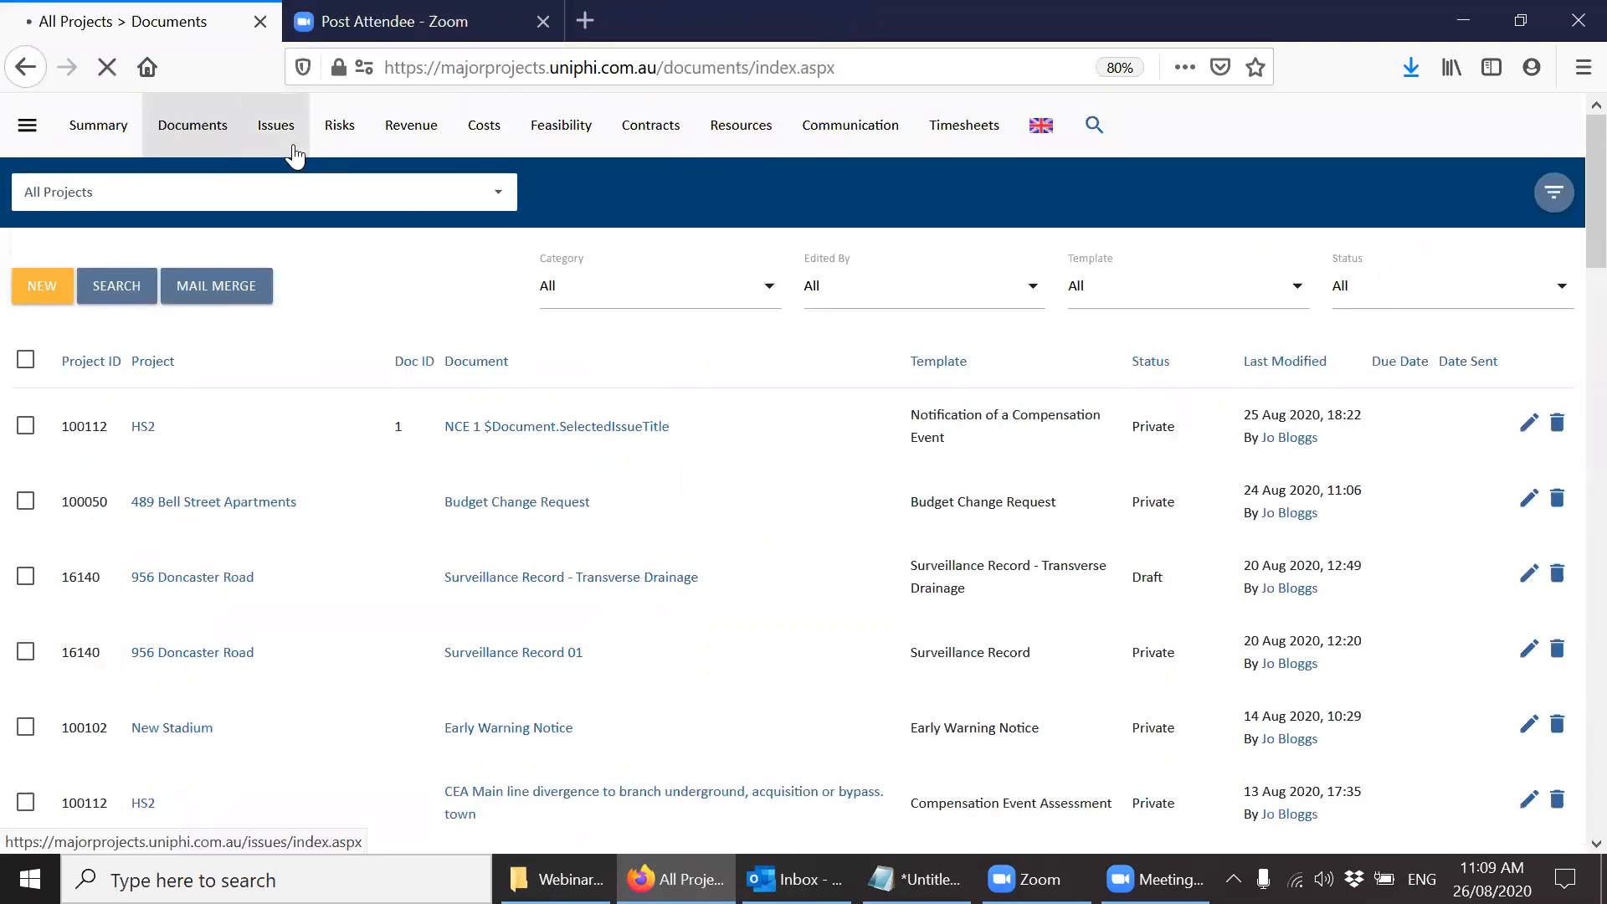
click(741, 419)
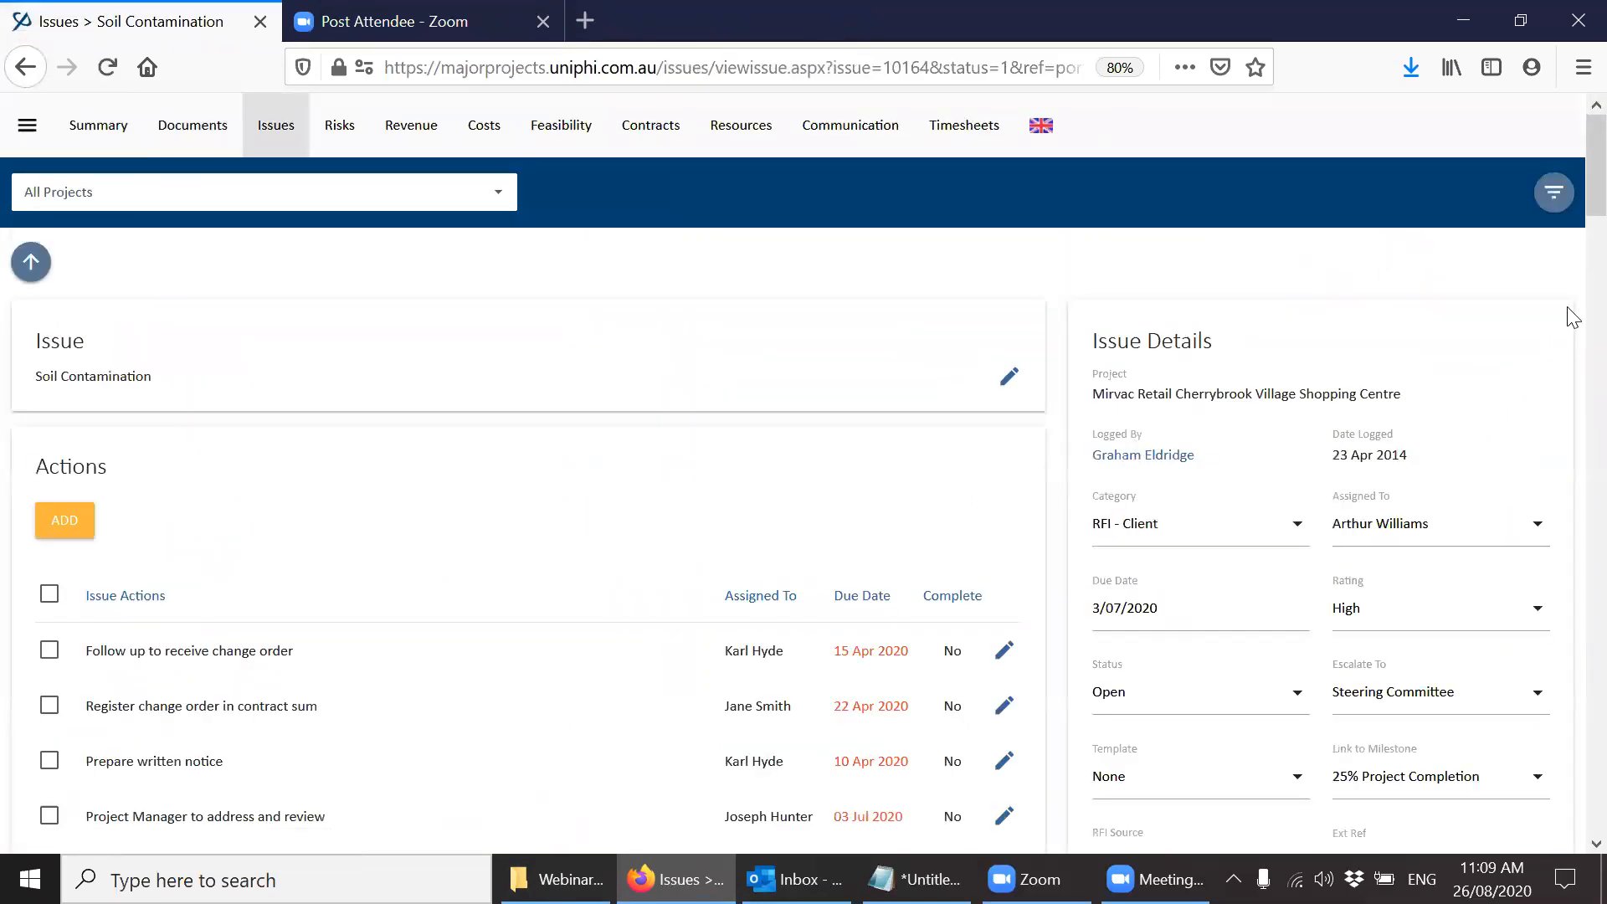
drag(1594, 167, 1574, 423)
scroll(1568, 375, up, 5)
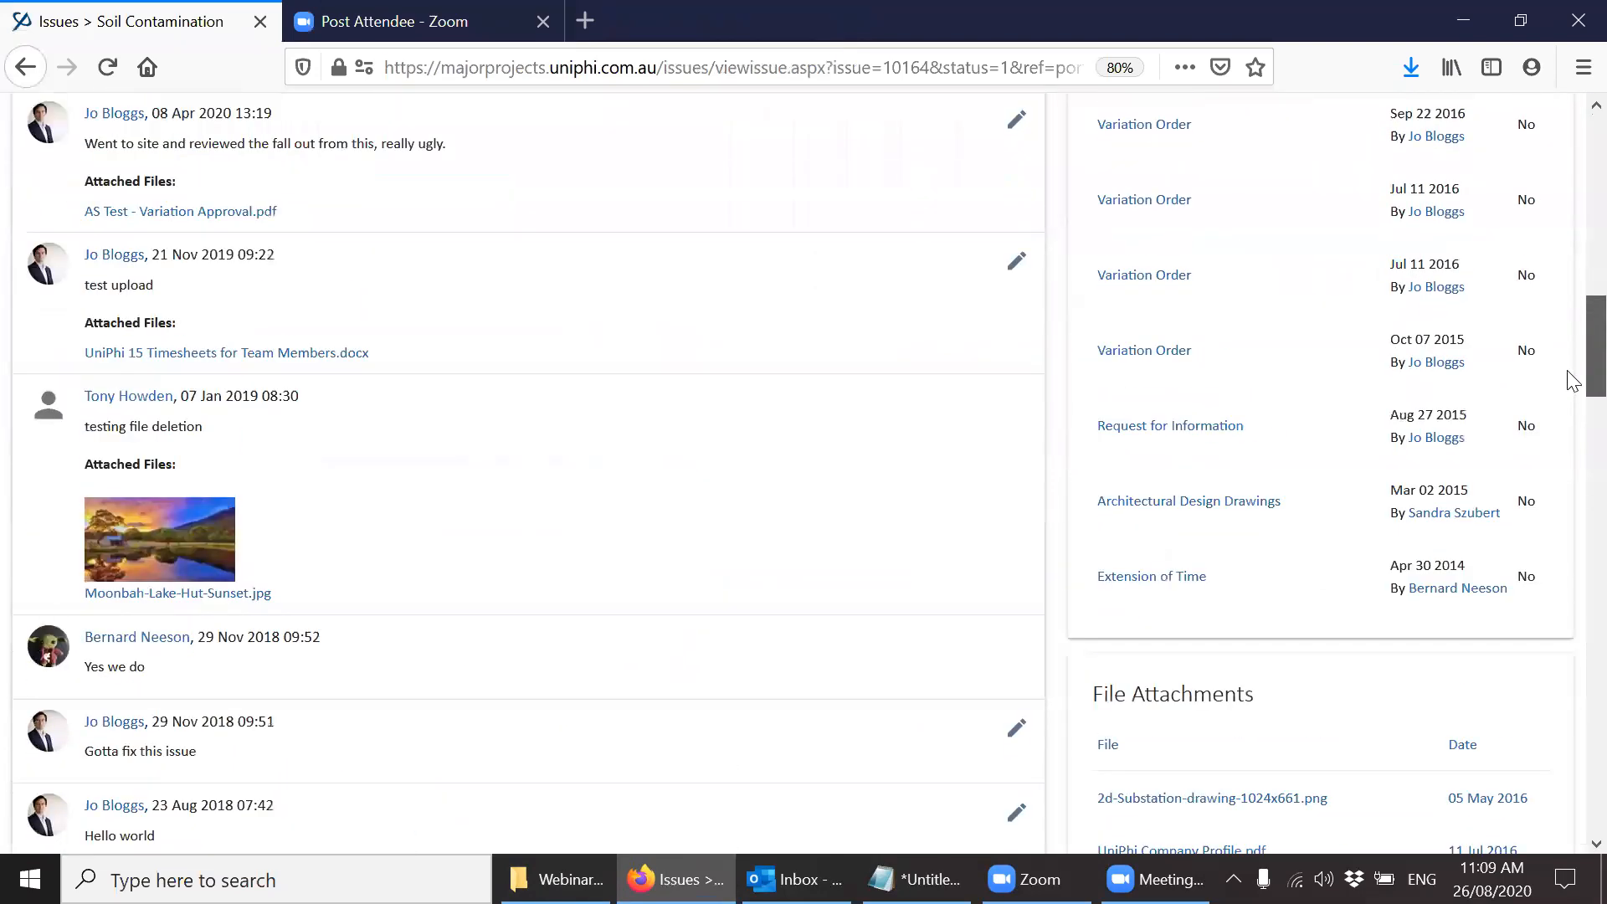
click(552, 879)
drag(778, 725, 100, 140)
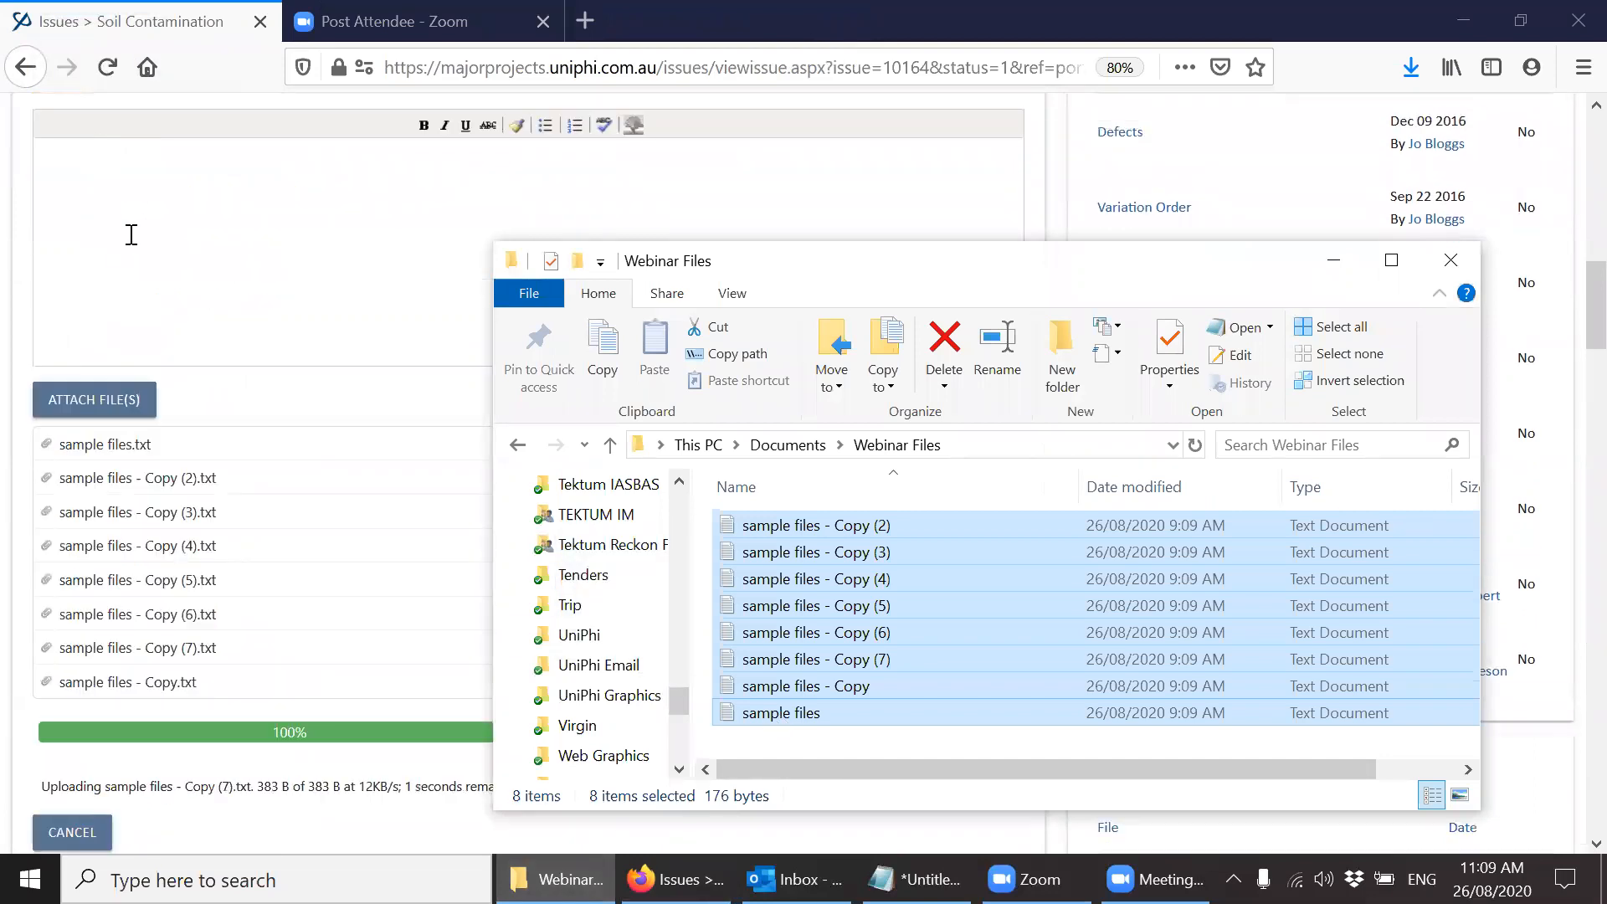
Enter "Webinar 6 years later" as the issue comment's text and save the comment.
click(131, 234)
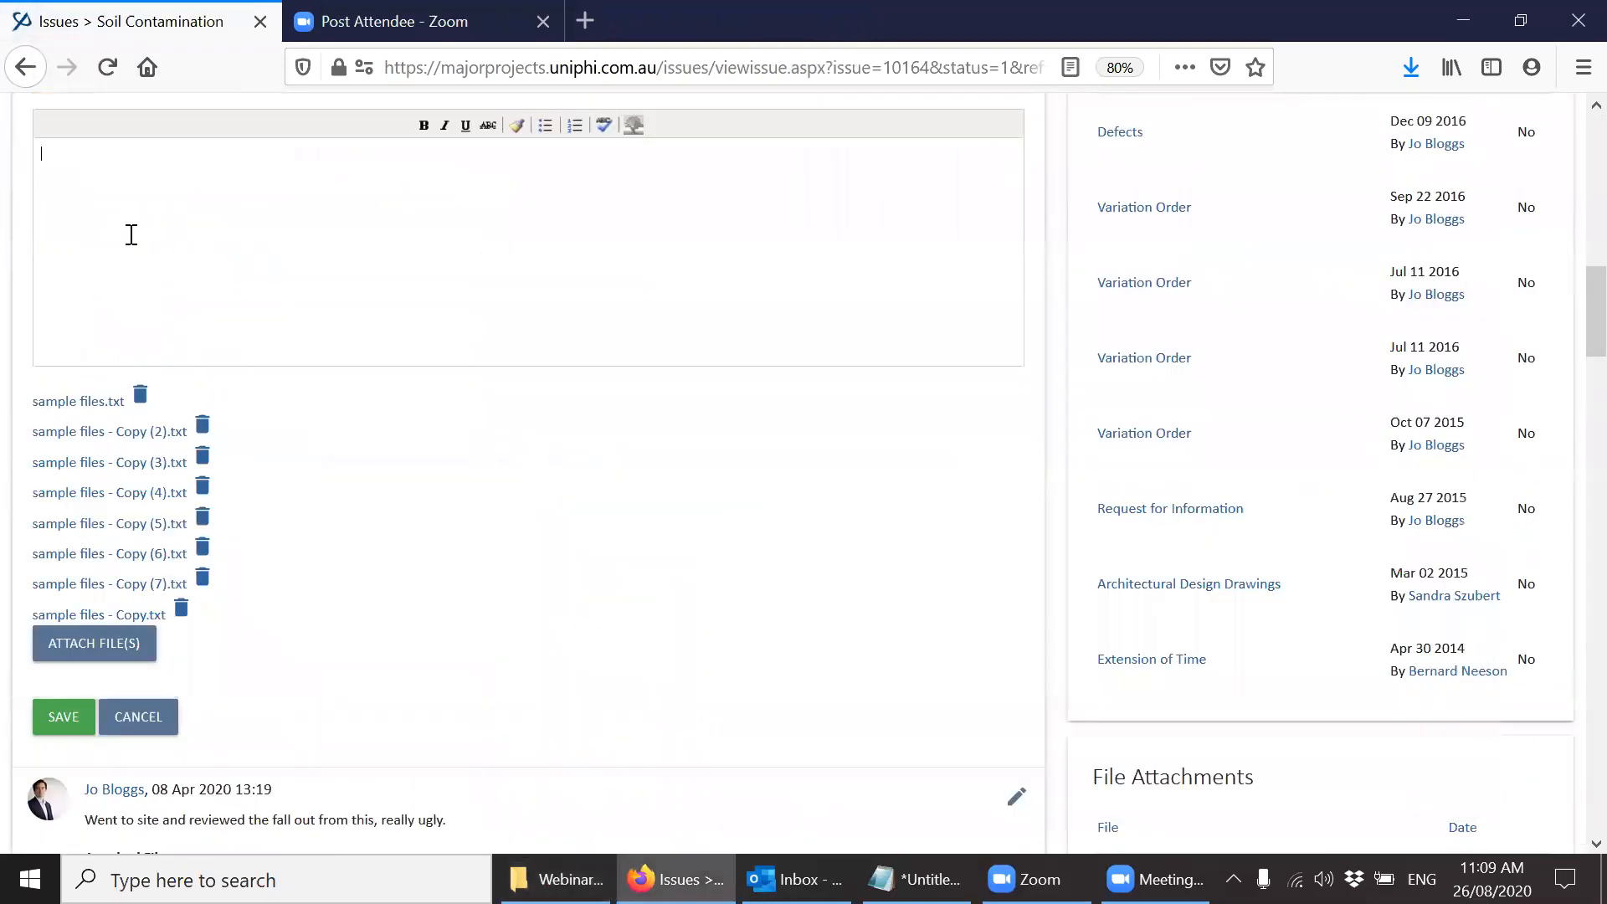
text(Webinar 6 years later)
click(58, 720)
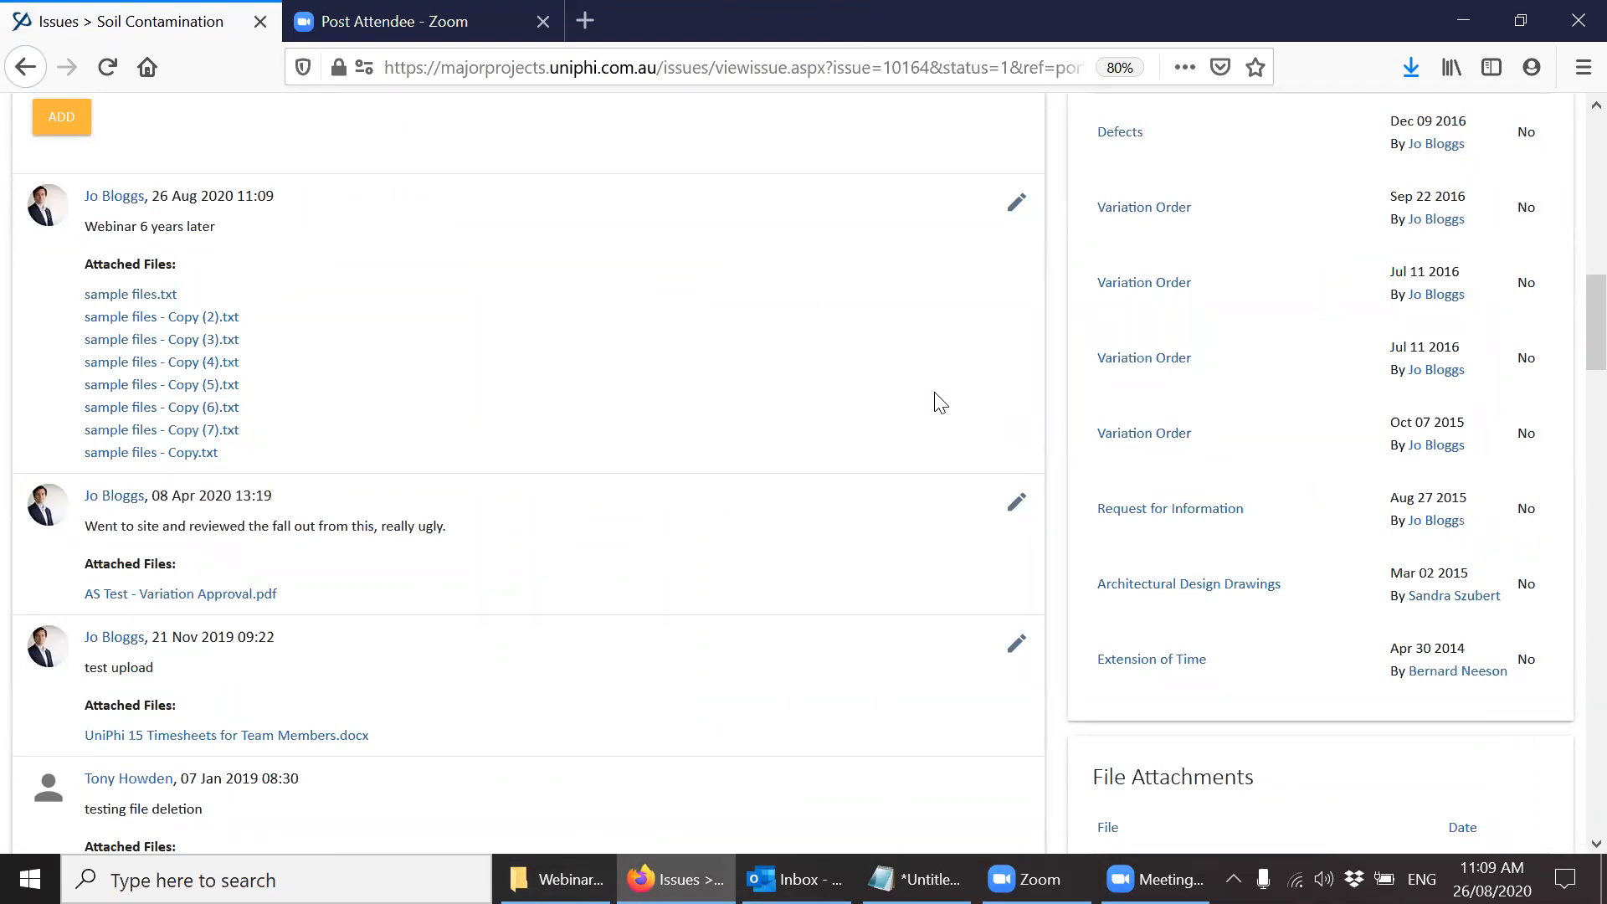
Open the Consulting Services contract of the project 300 Melville Road Apartments and examine its Contract Deliverables.
scroll(1570, 301, up, 1)
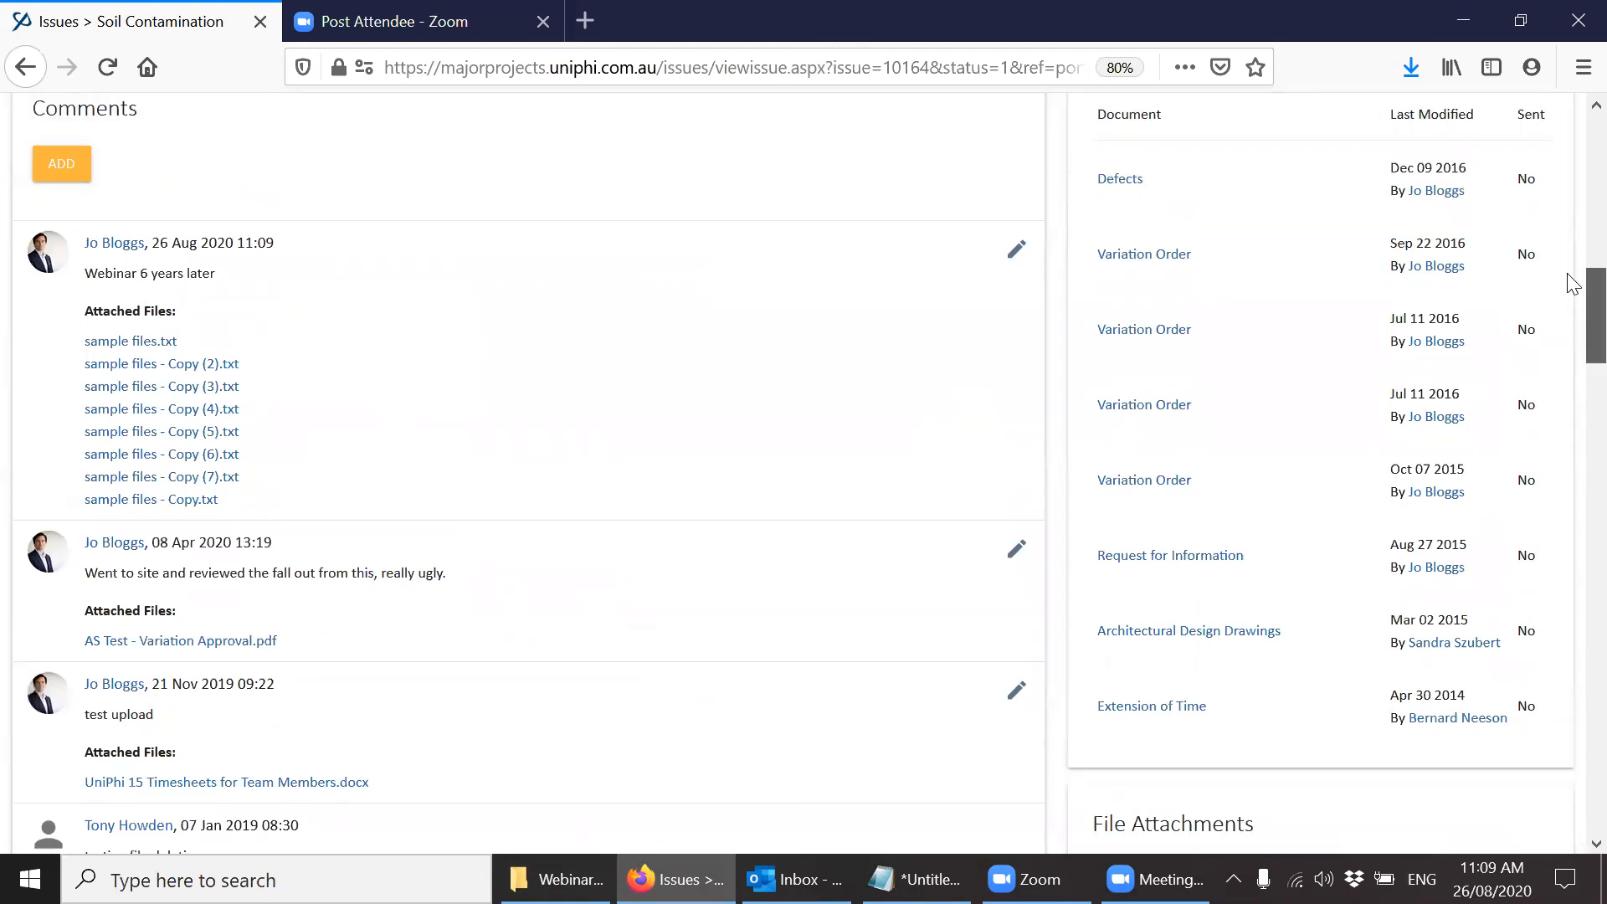
scroll(1570, 300, up, 15)
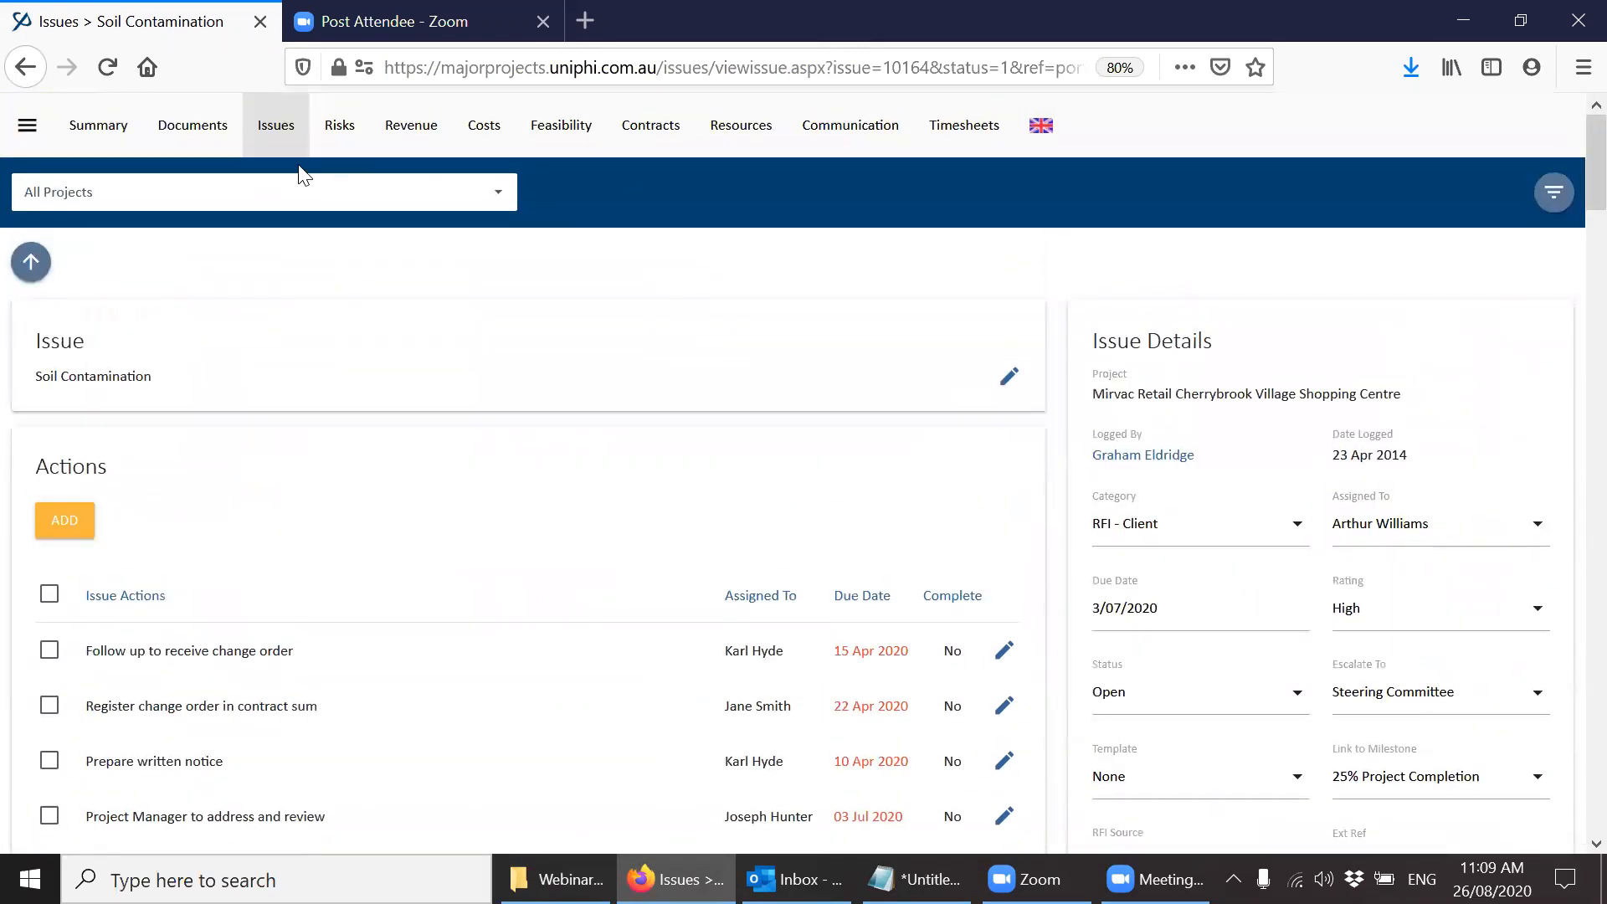
click(117, 149)
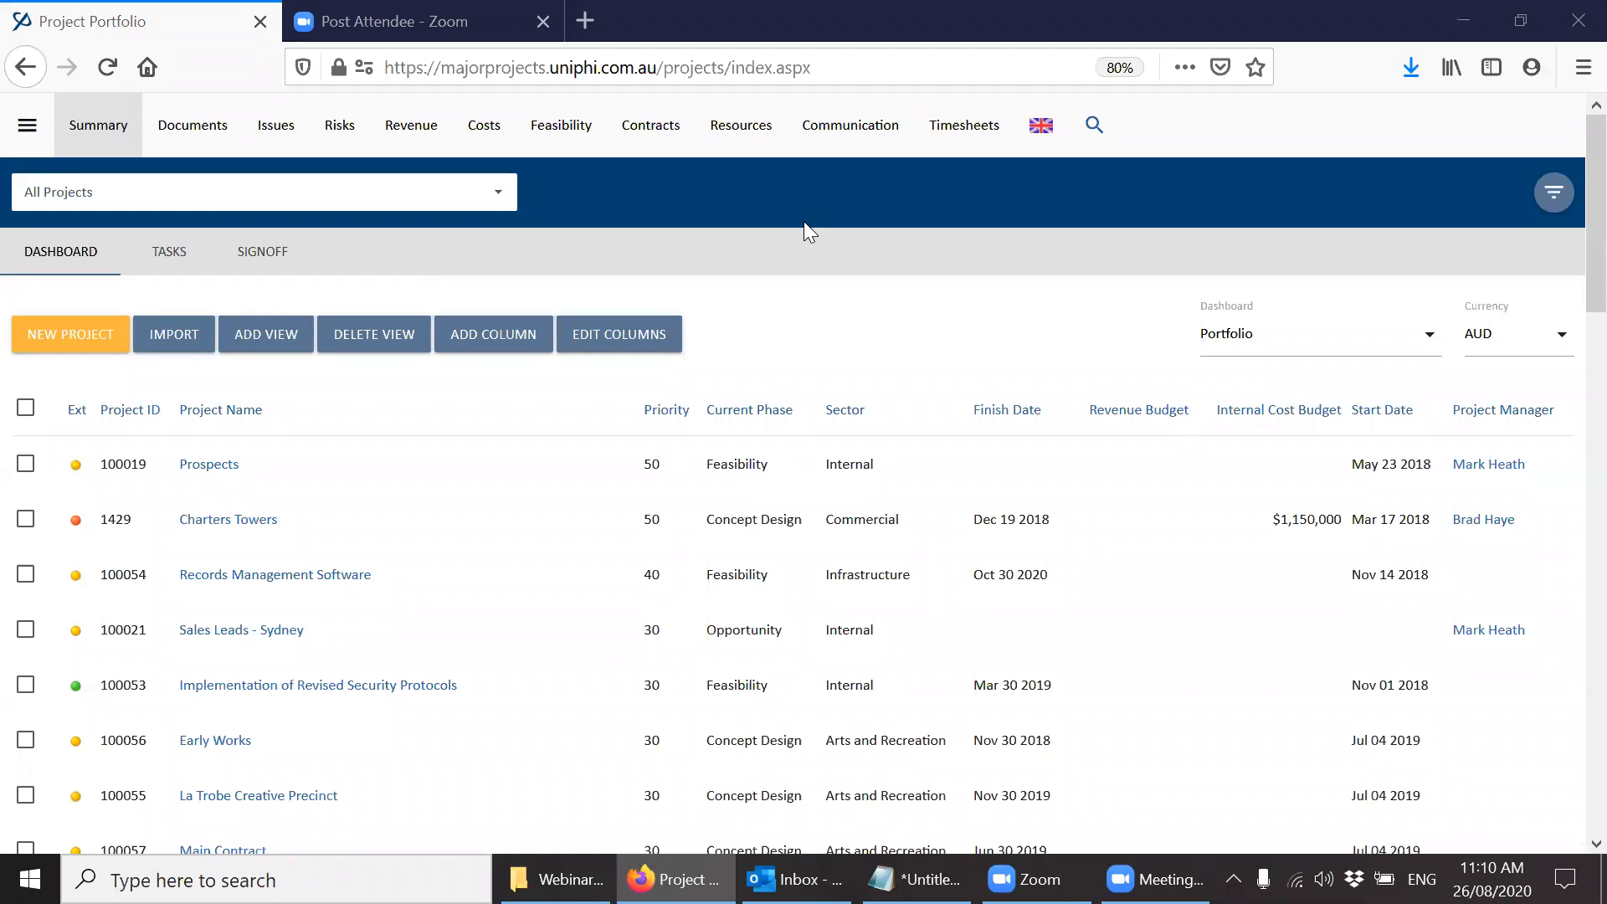
click(675, 148)
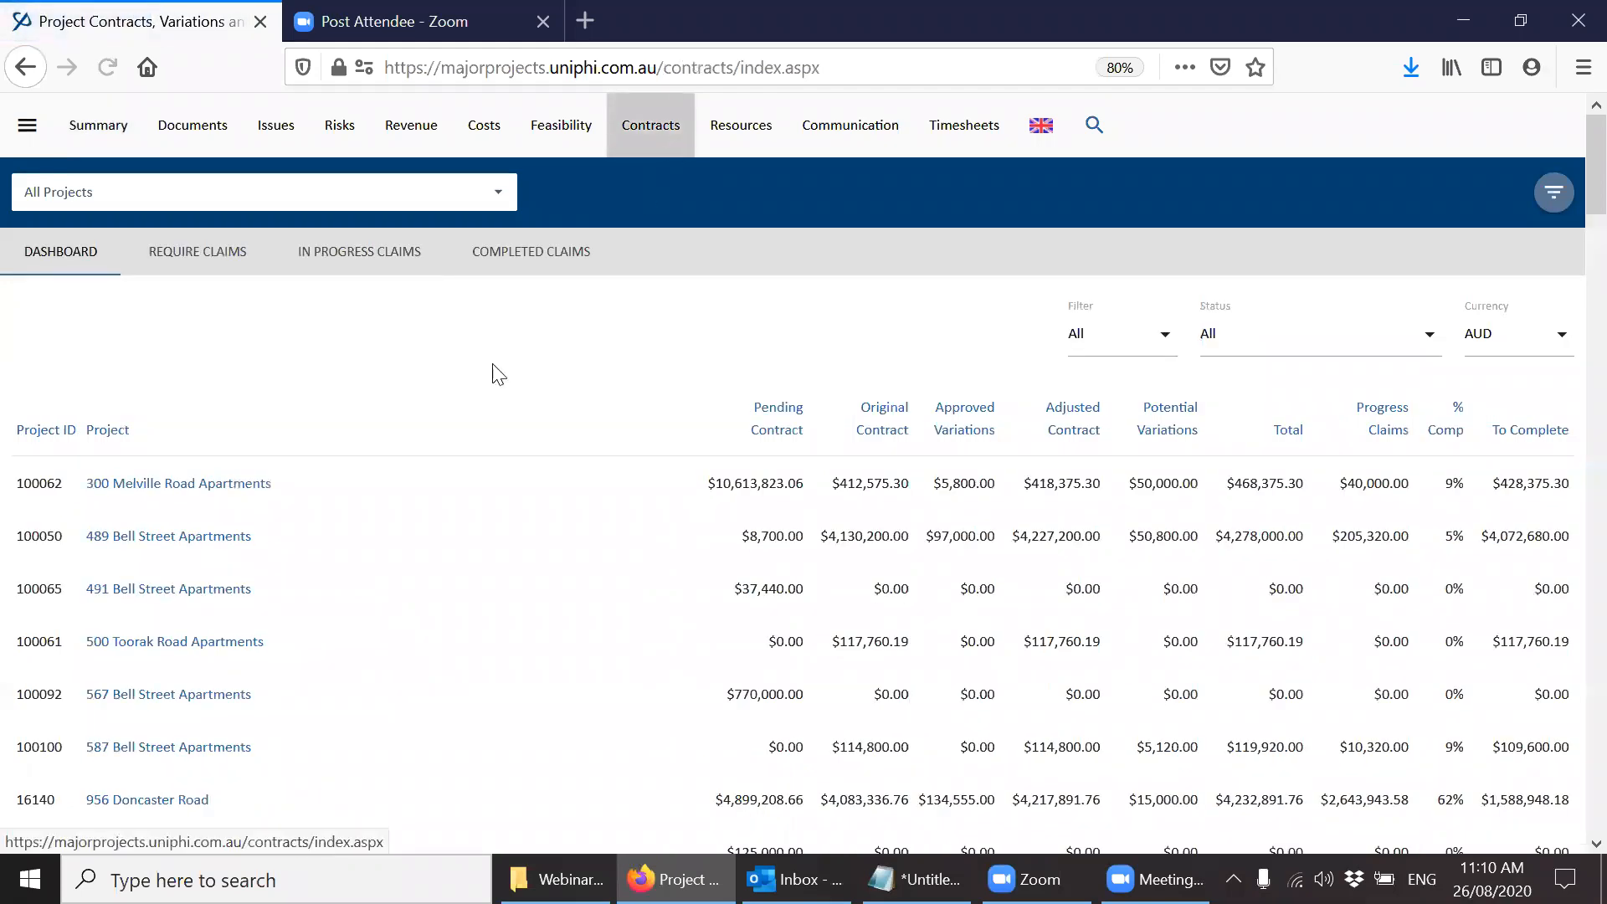
click(215, 483)
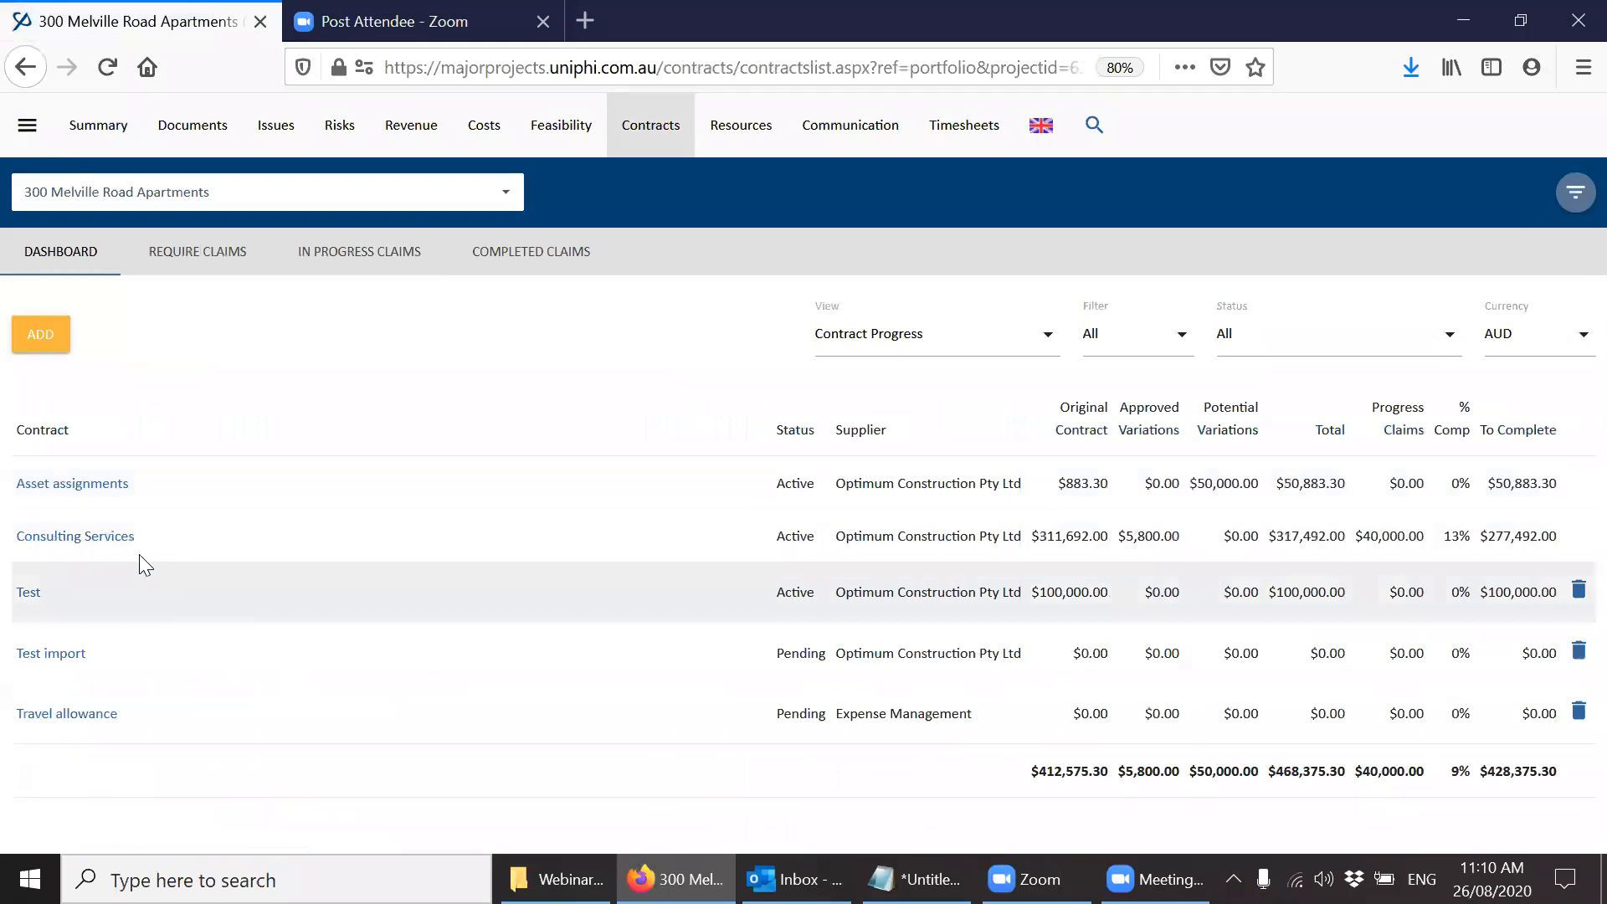
click(110, 543)
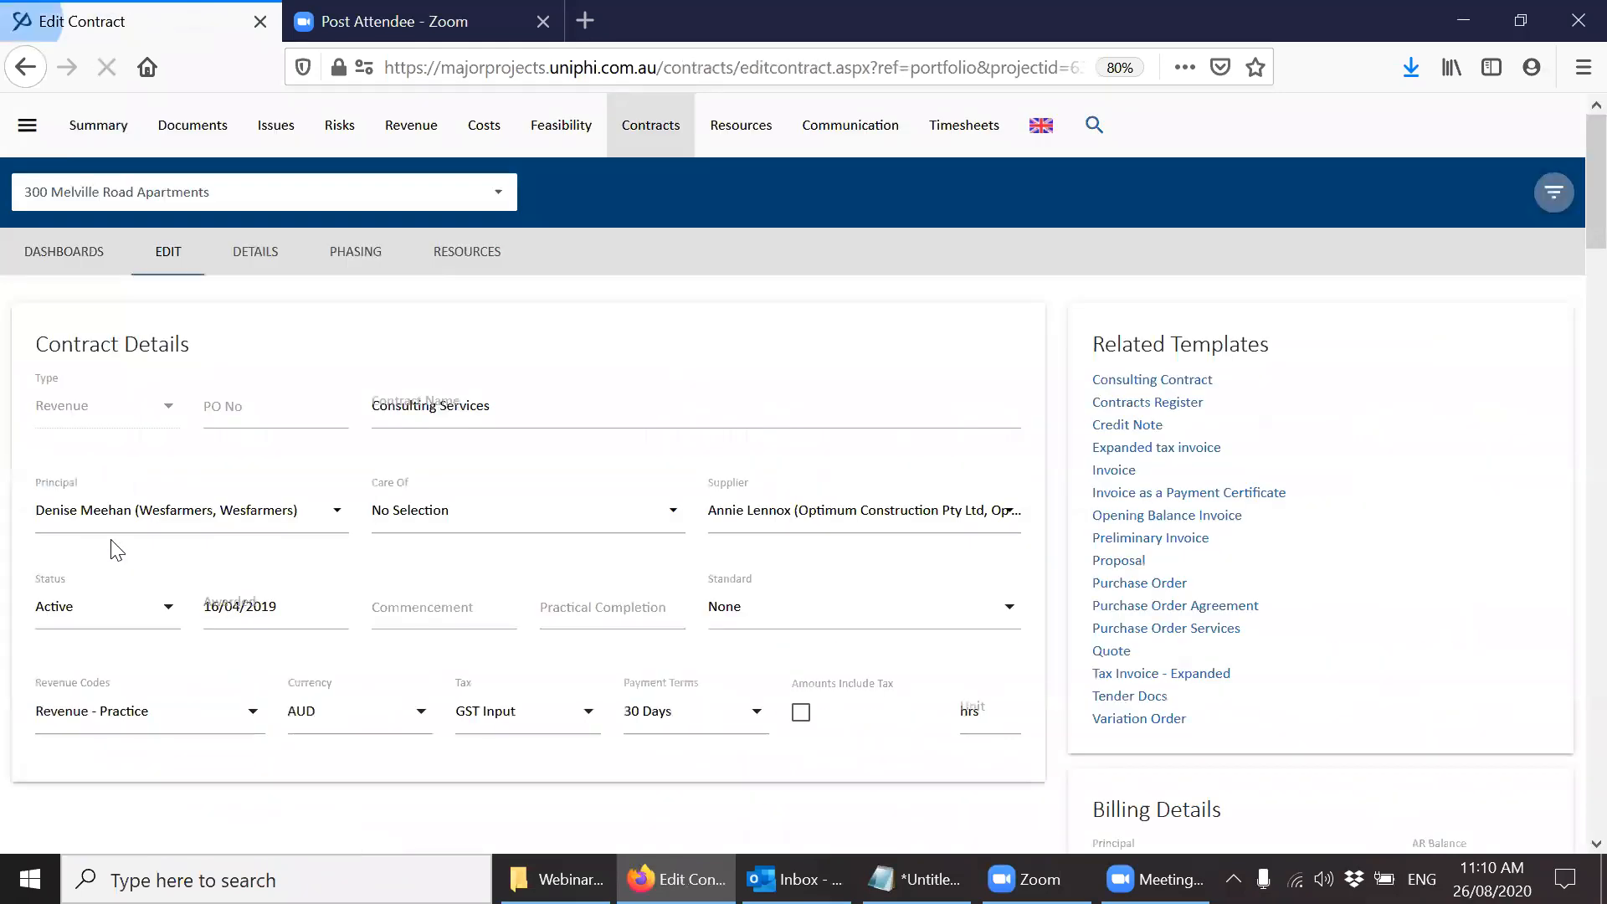
scroll(1571, 232, down, 10)
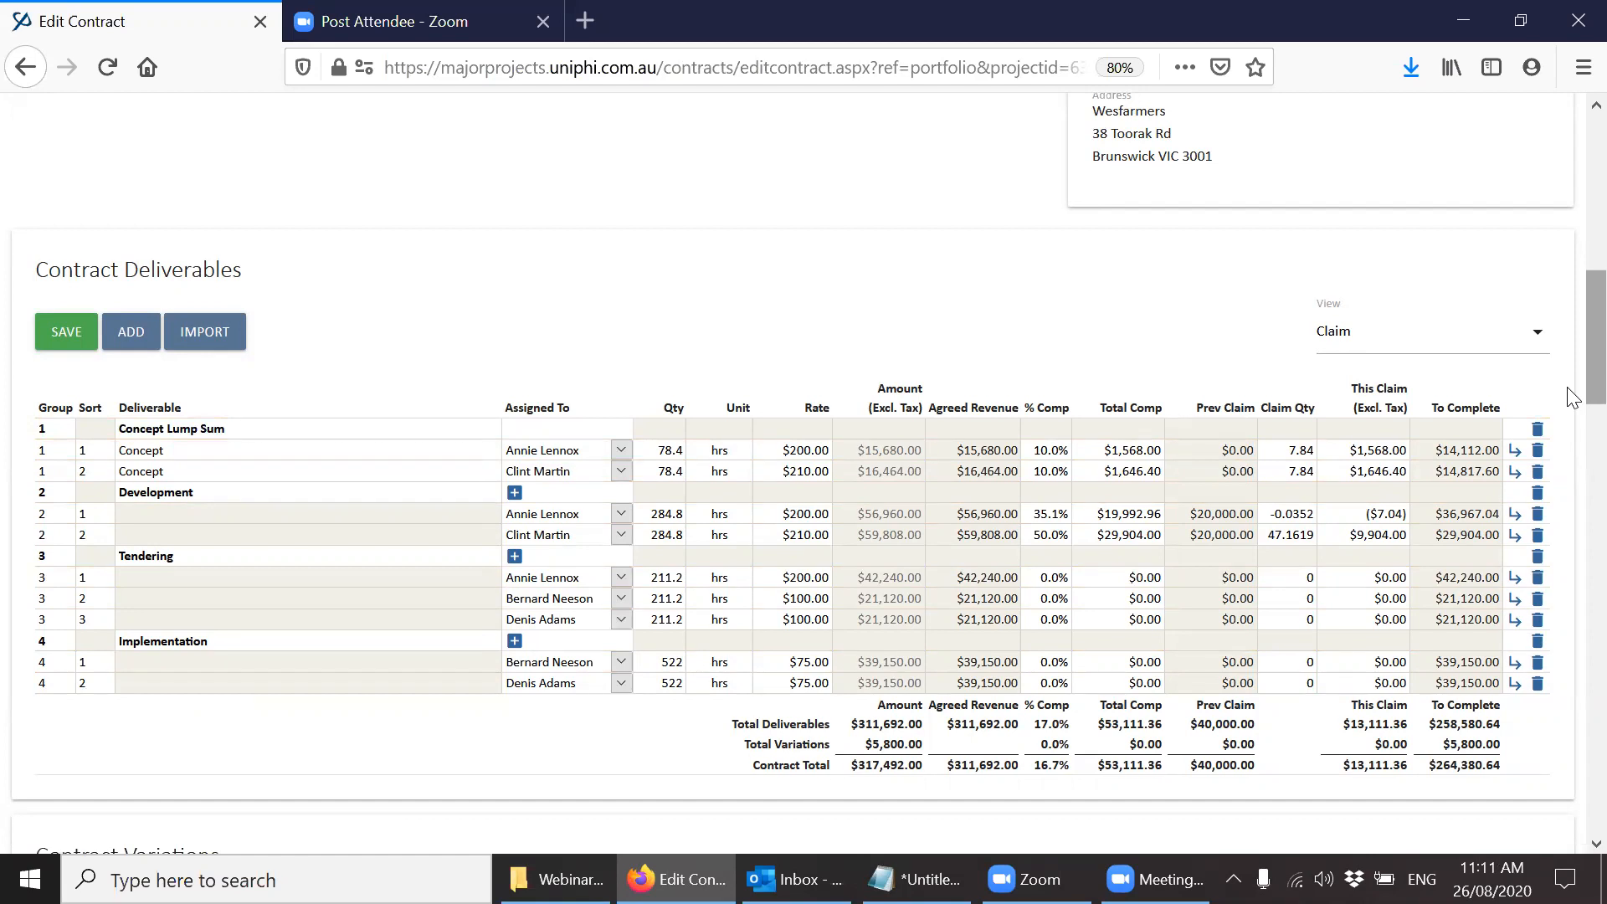
drag(1572, 397, 1569, 251)
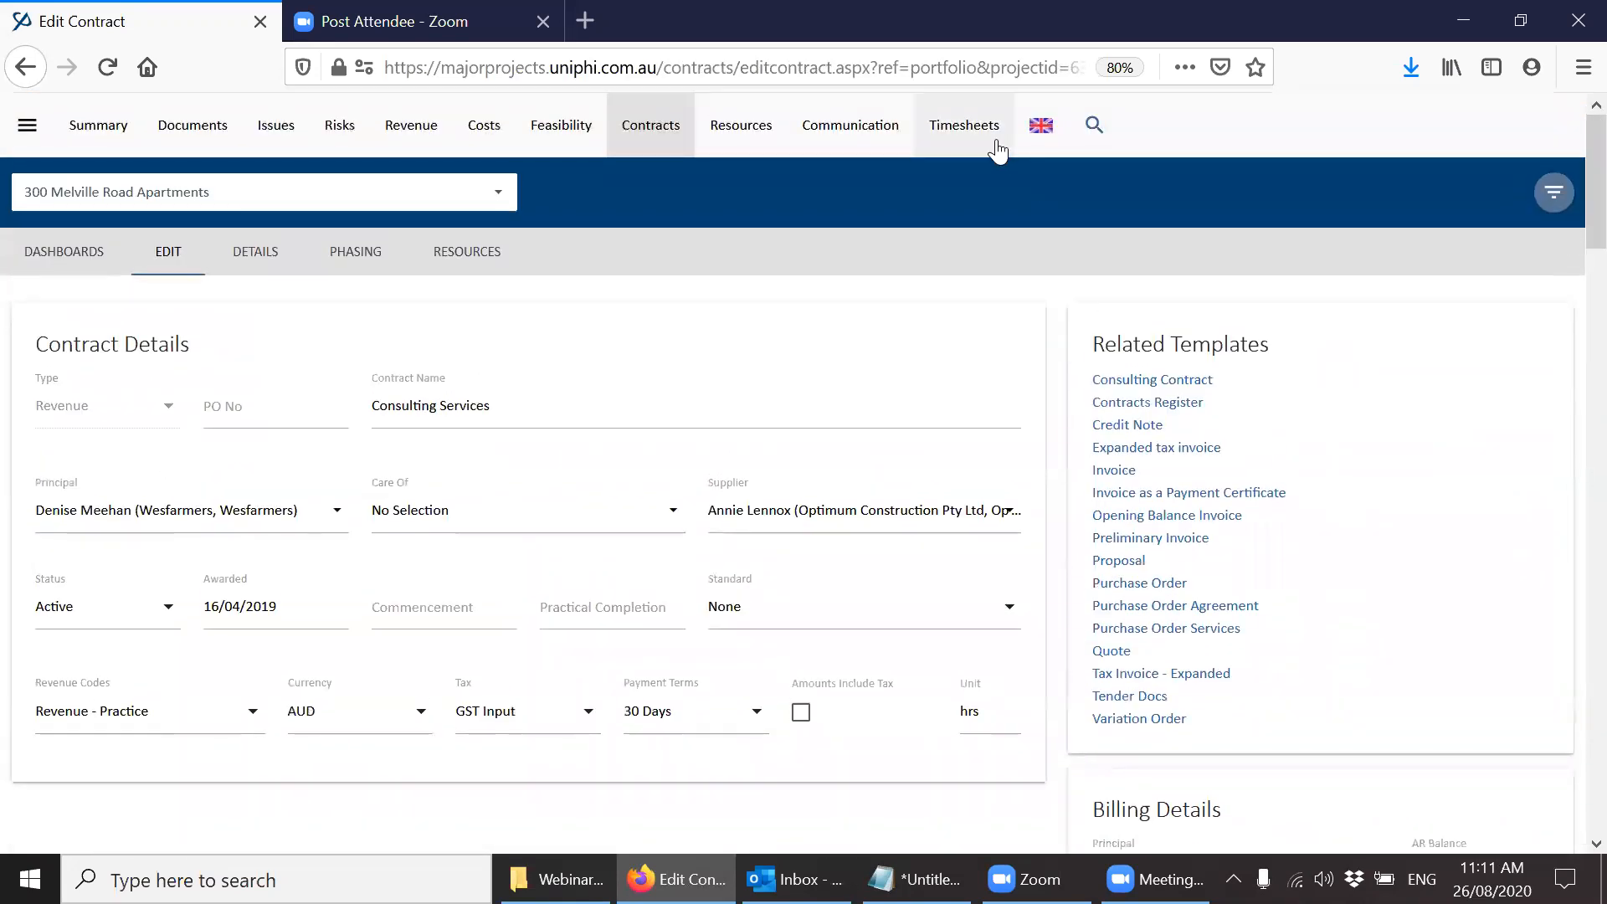
Open the weekly timesheet of another team member and examine the Progress bar of the 956 Doncaster Road Concept Phase task.
click(993, 154)
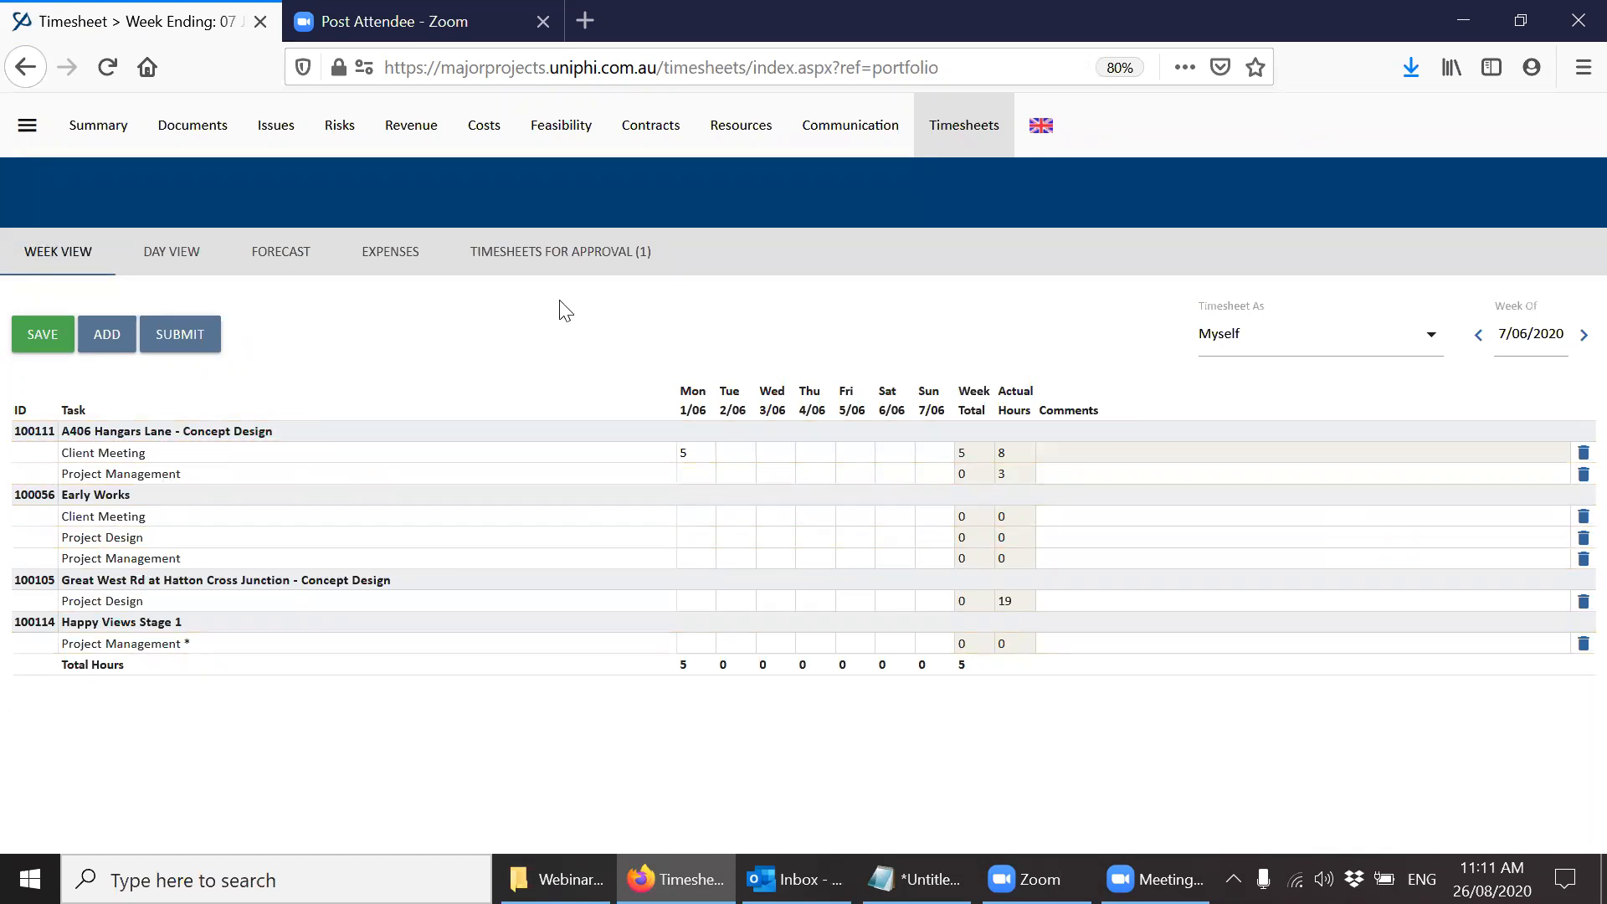
click(1263, 351)
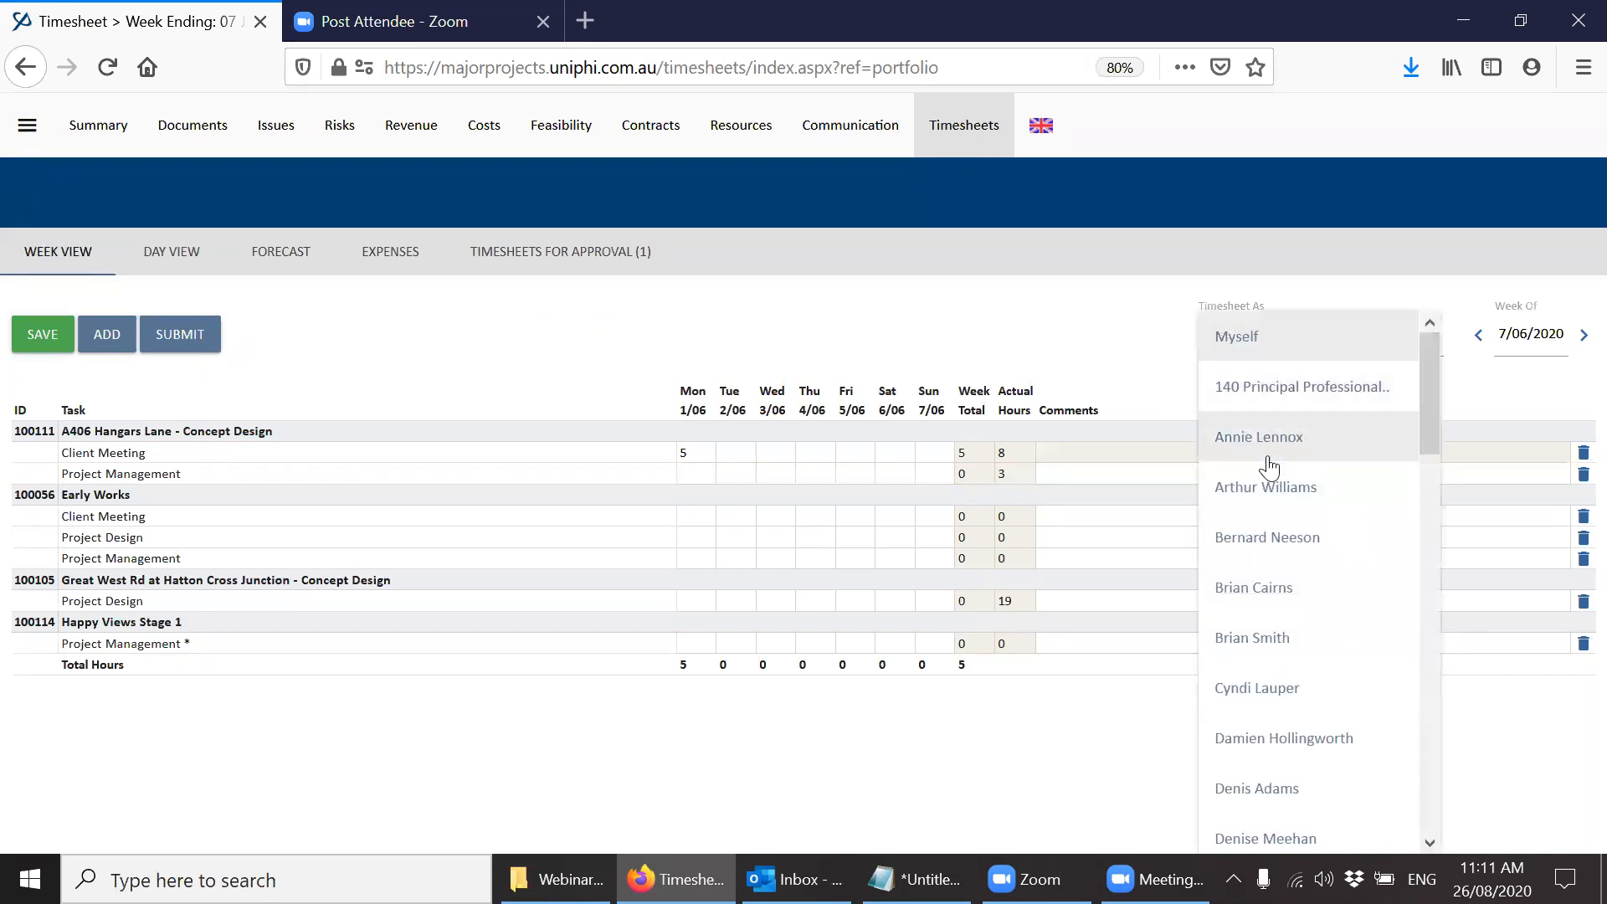
click(1272, 540)
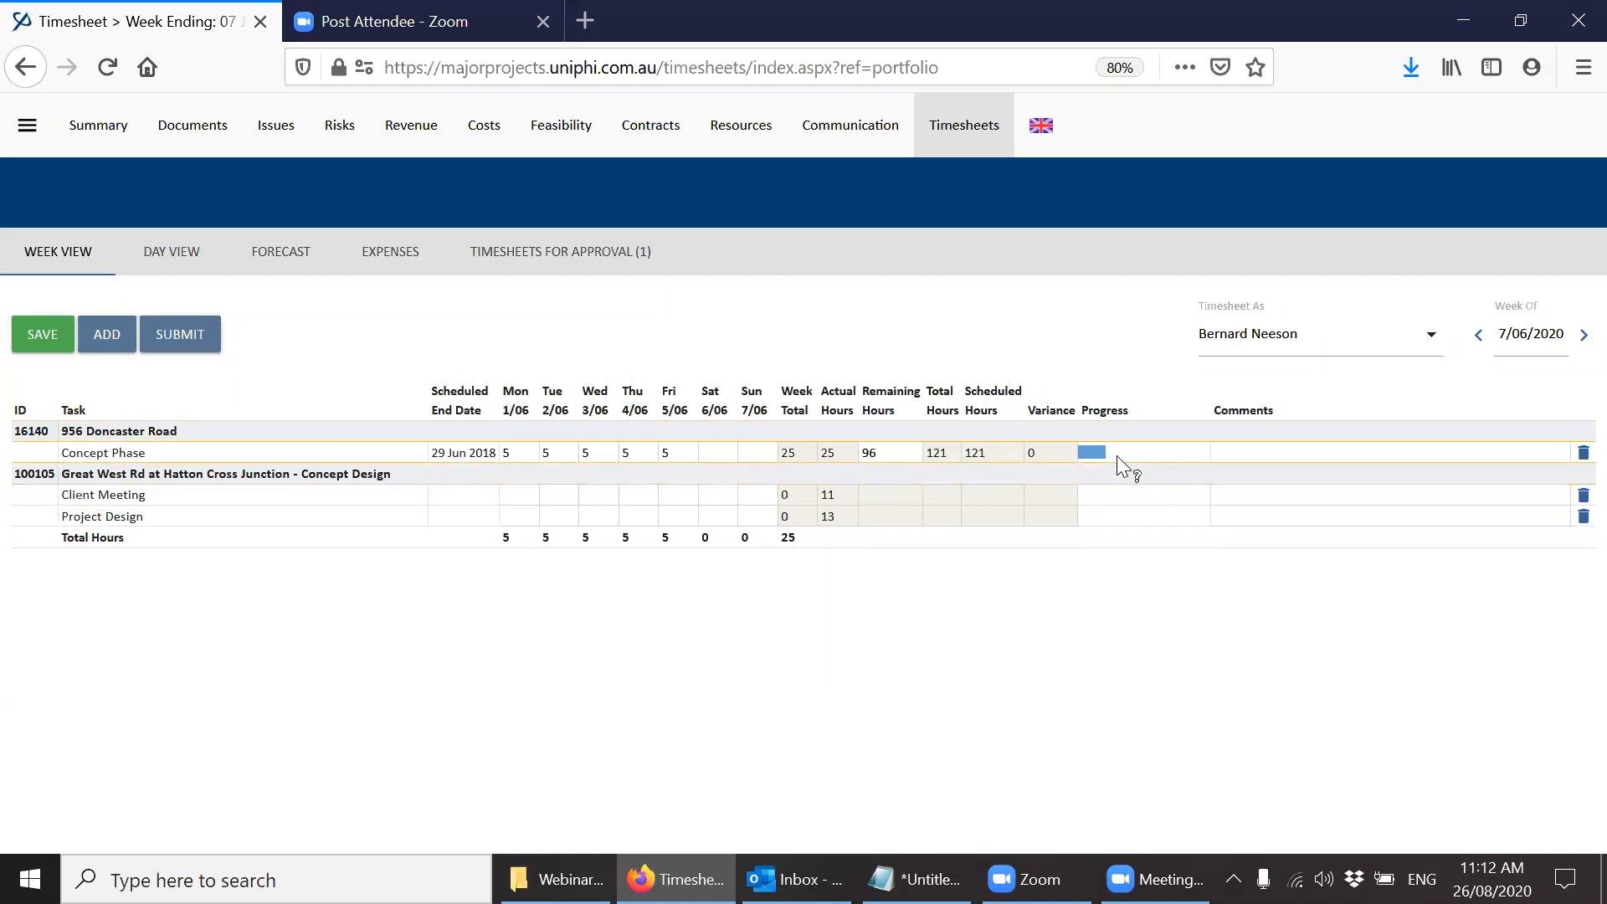
mouse_move(1103, 456)
click(216, 152)
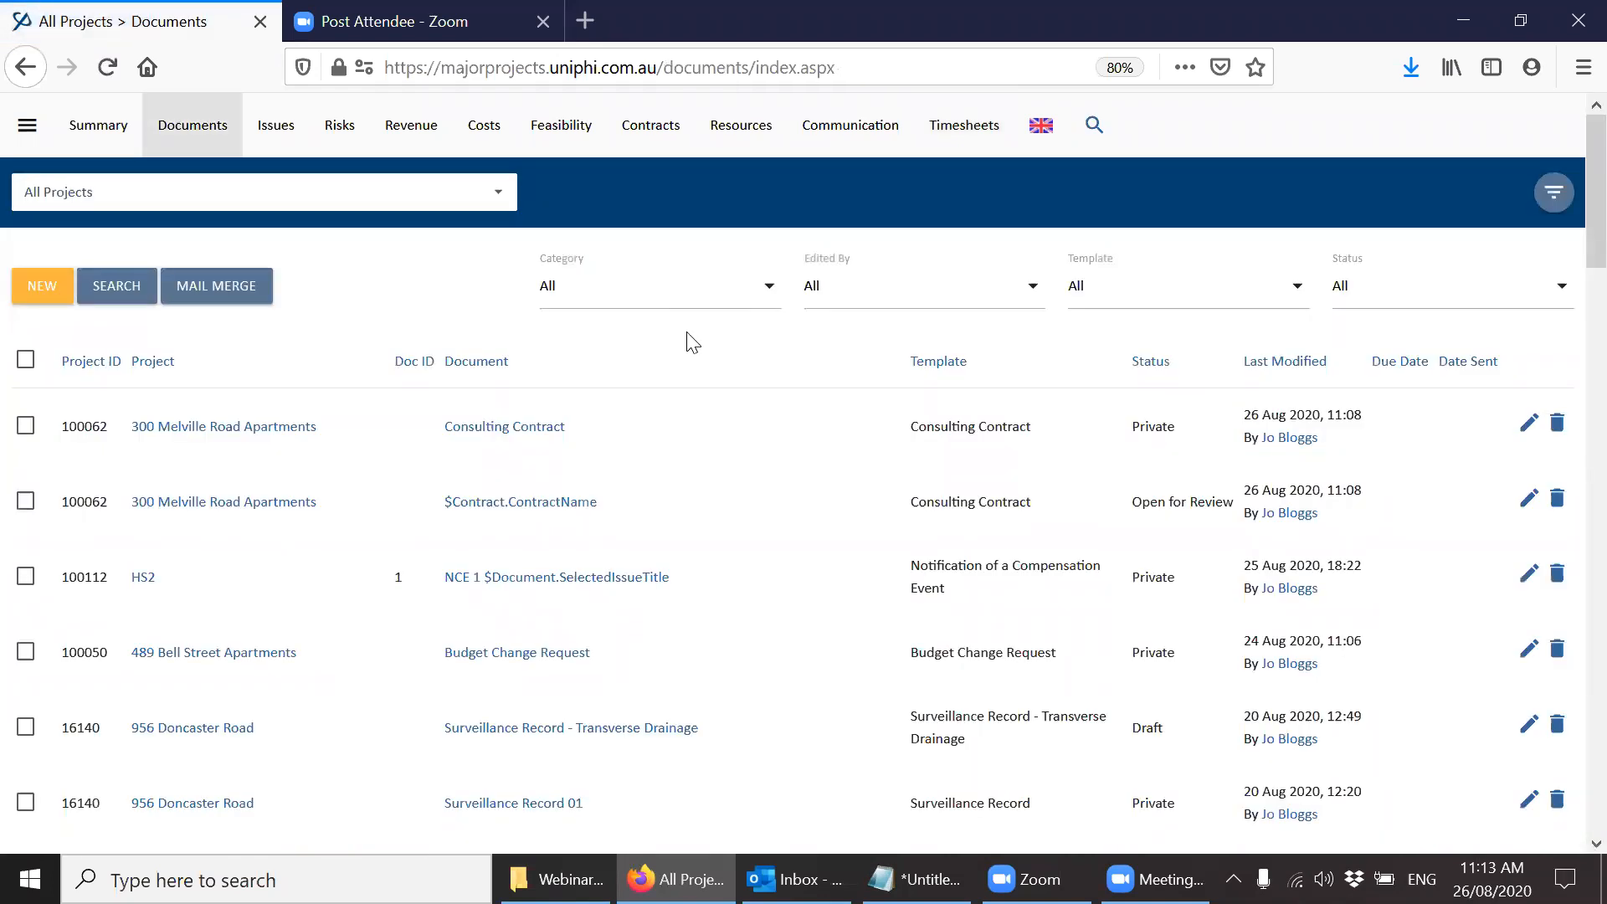
click(237, 733)
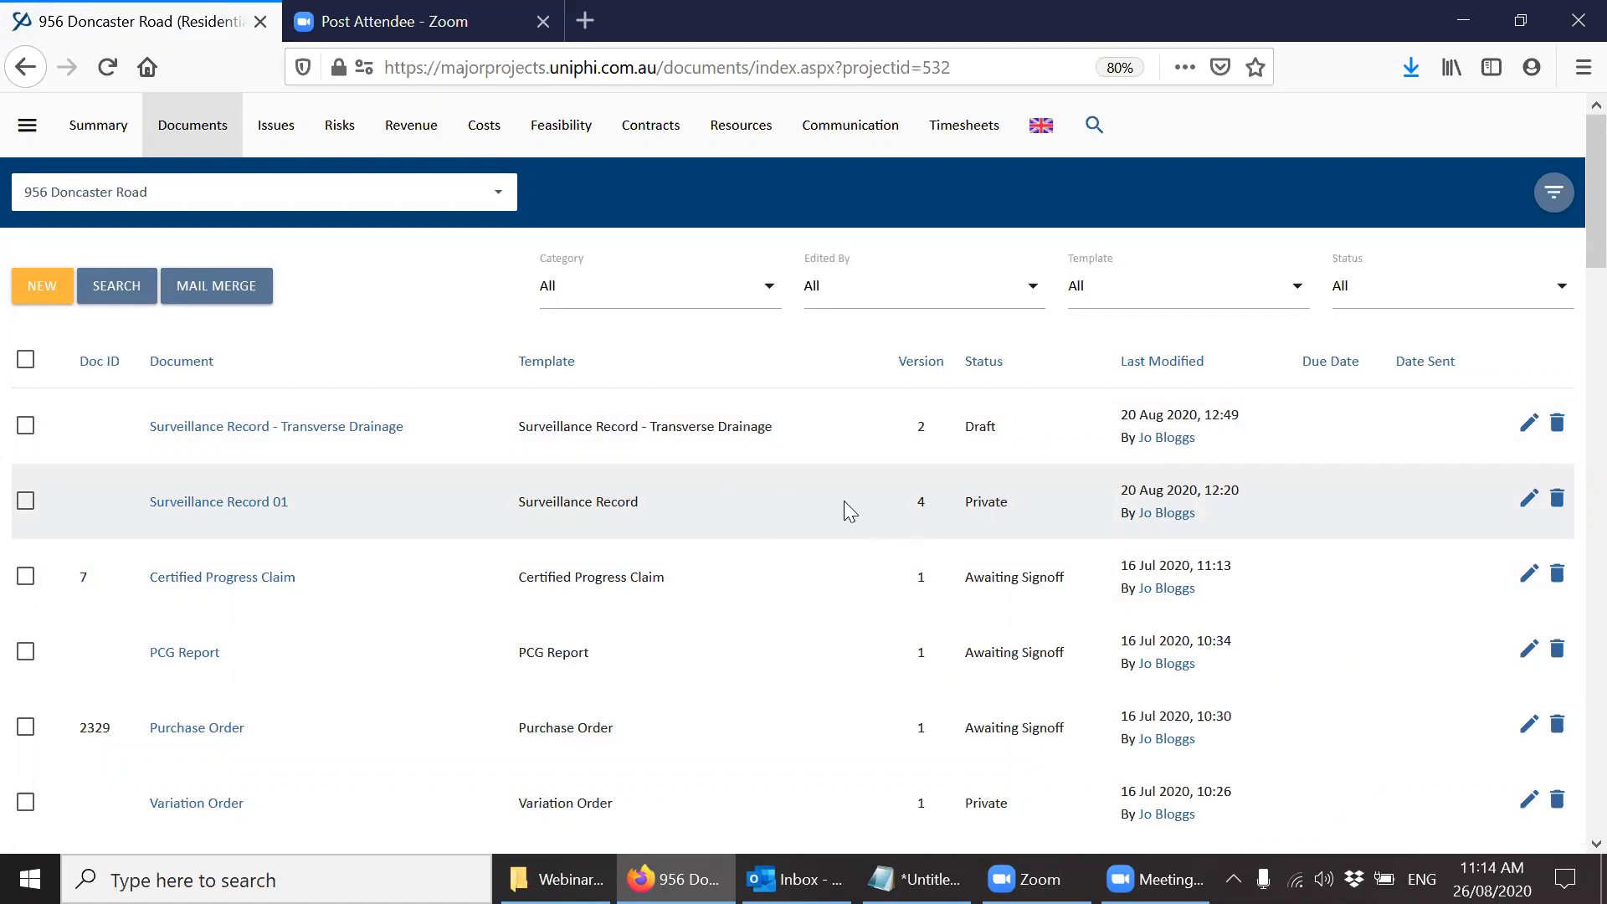
drag(1570, 251, 1573, 805)
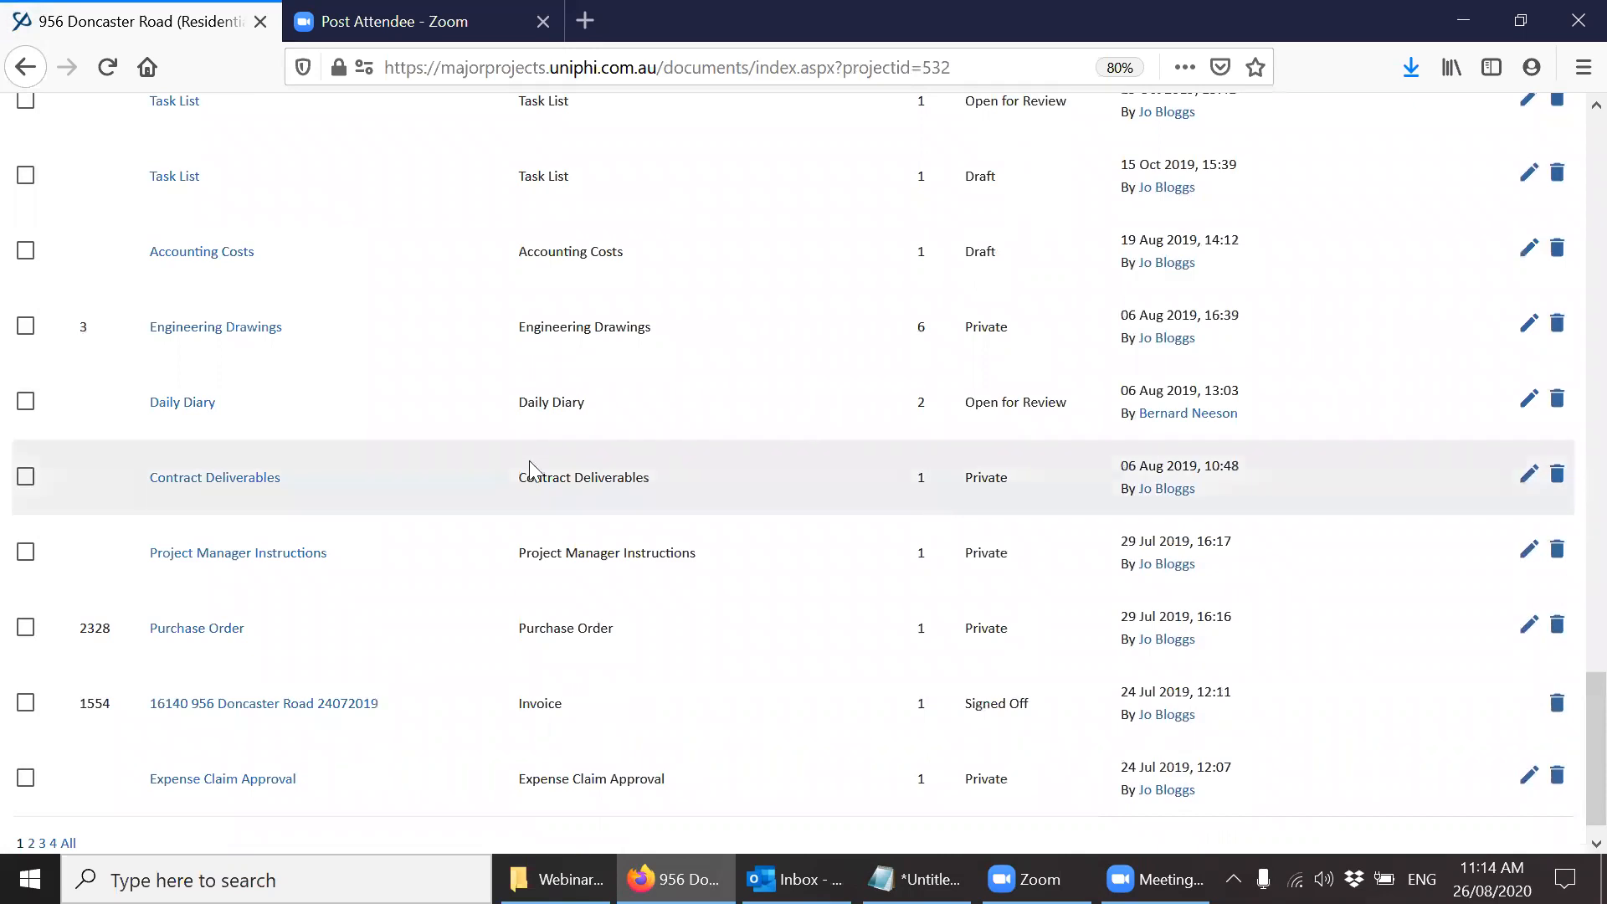
drag(1572, 773, 1572, 201)
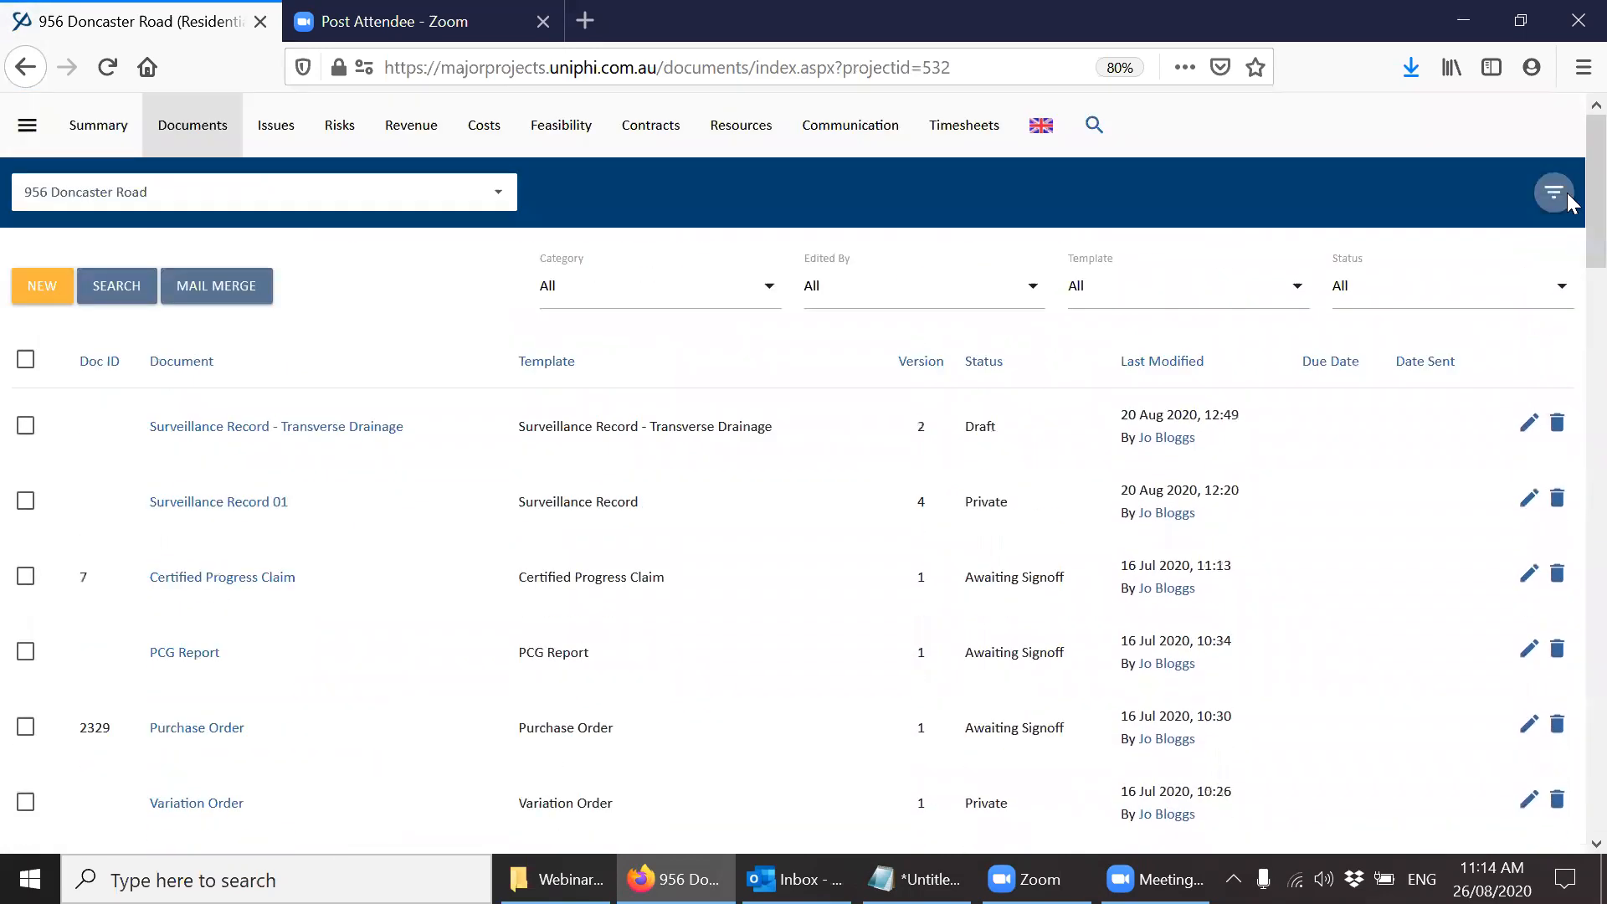
click(918, 372)
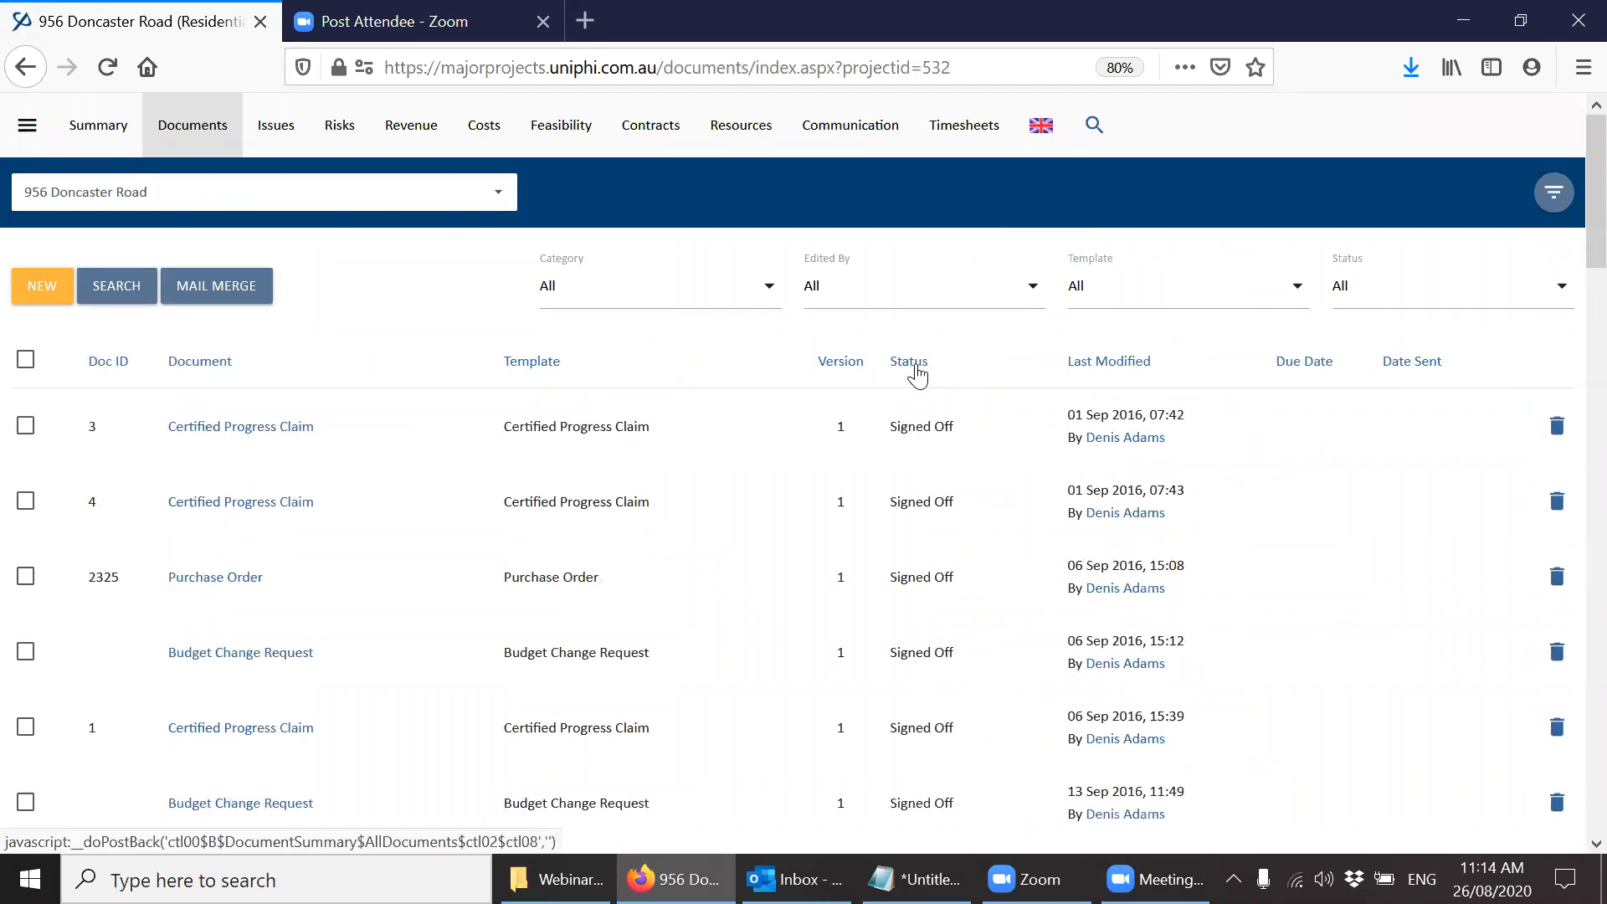
click(844, 368)
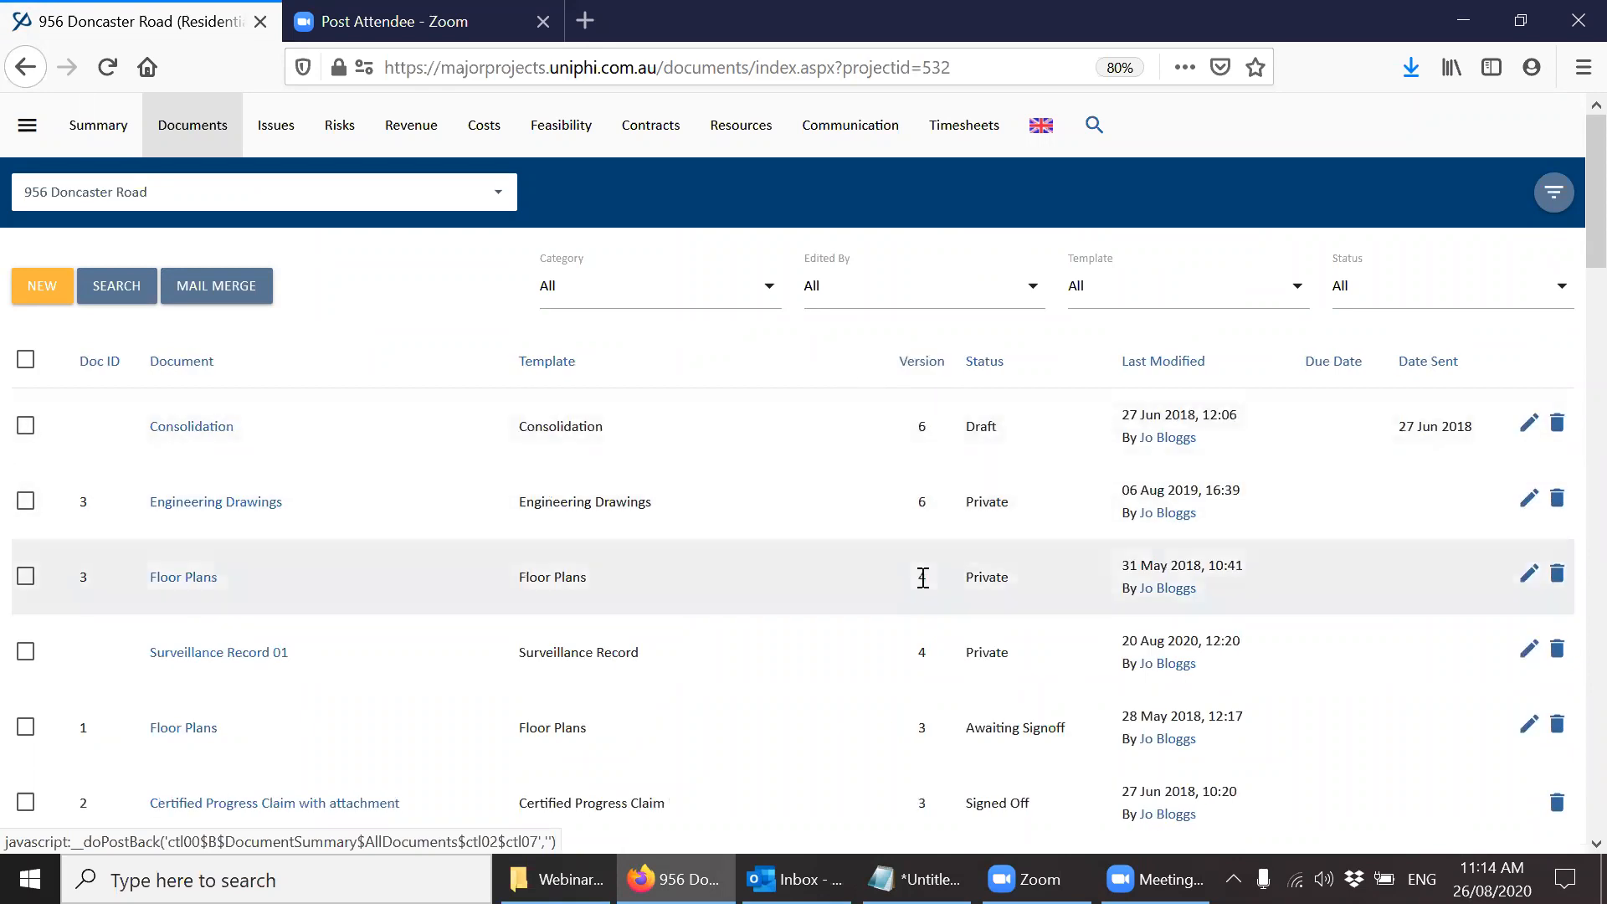
Open the Consolidation document and switch it to version 3.
click(216, 430)
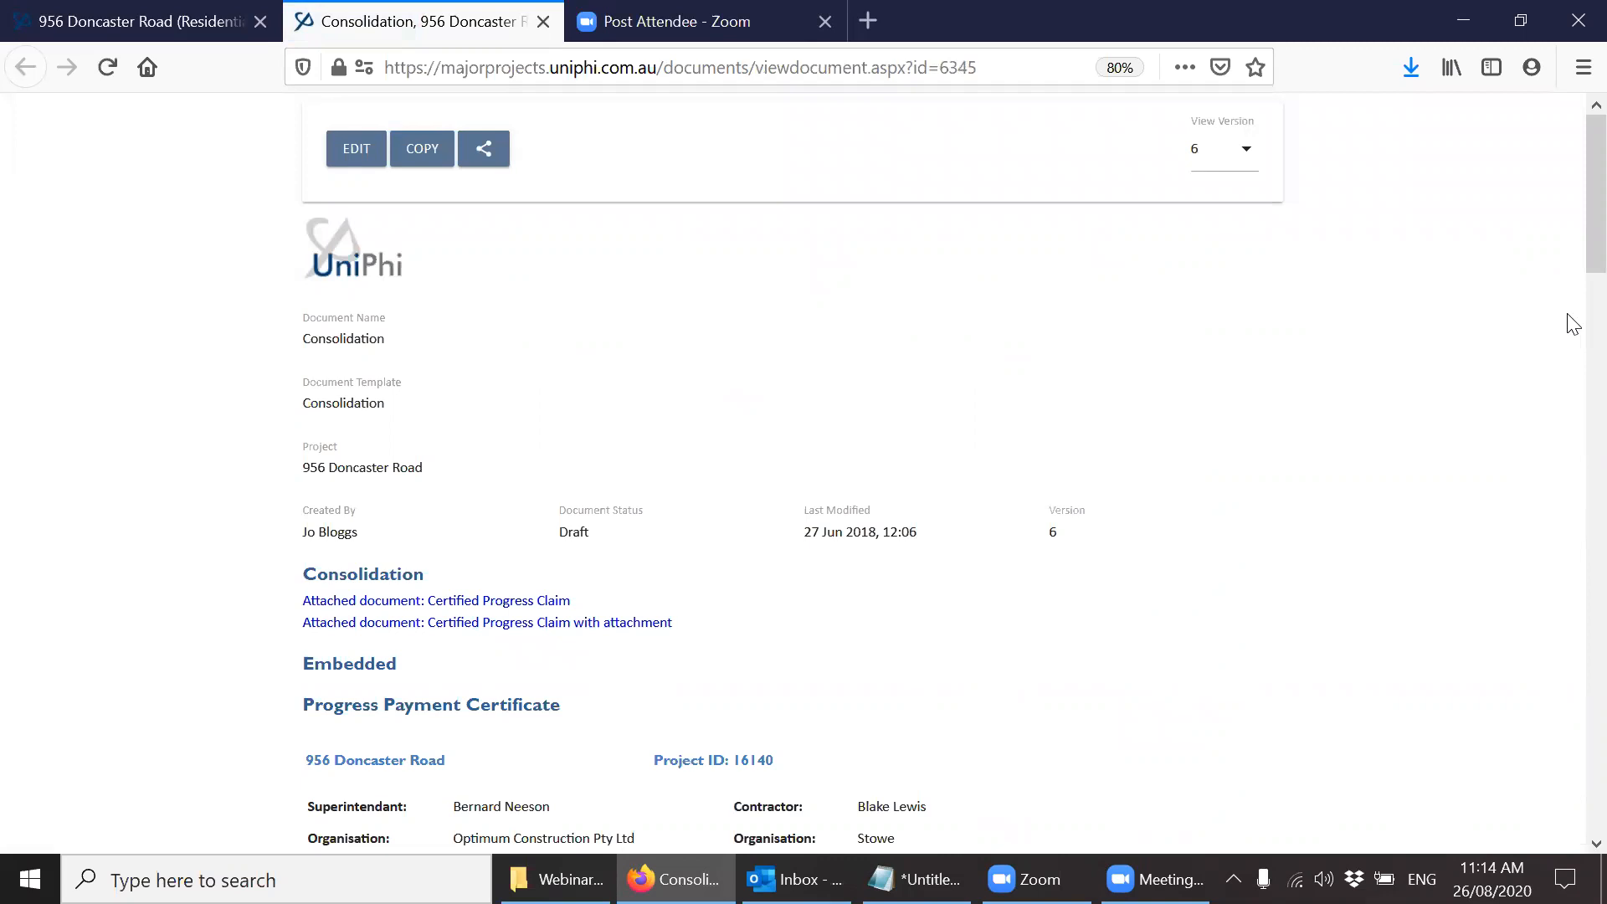
scroll(1570, 284, down, 10)
drag(1568, 420, 1567, 214)
click(1219, 164)
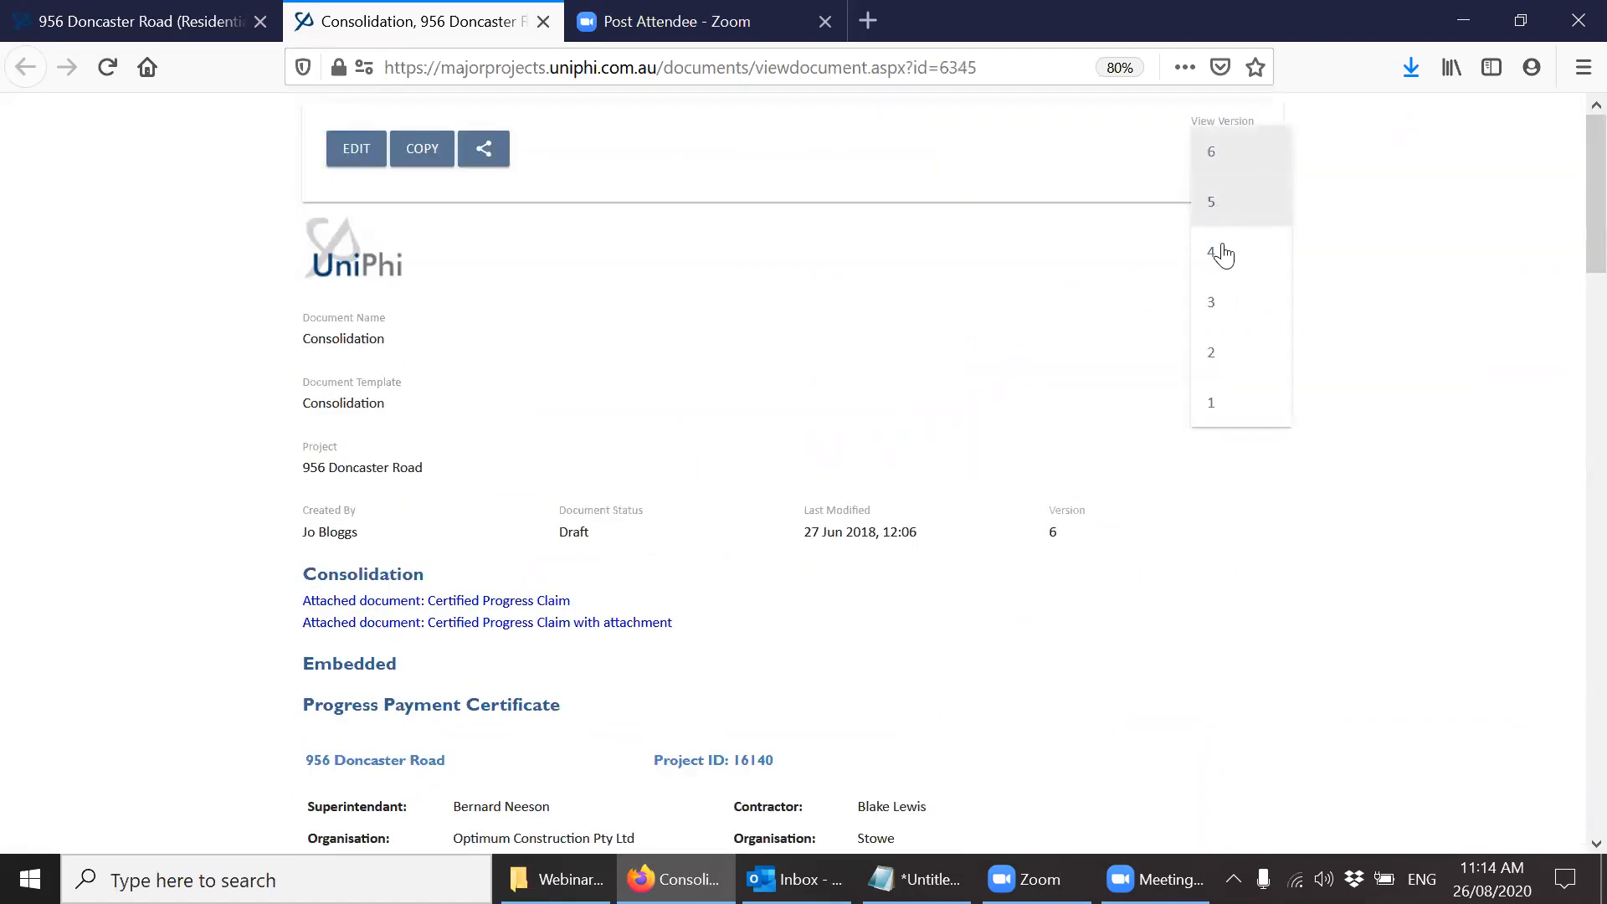
click(1219, 311)
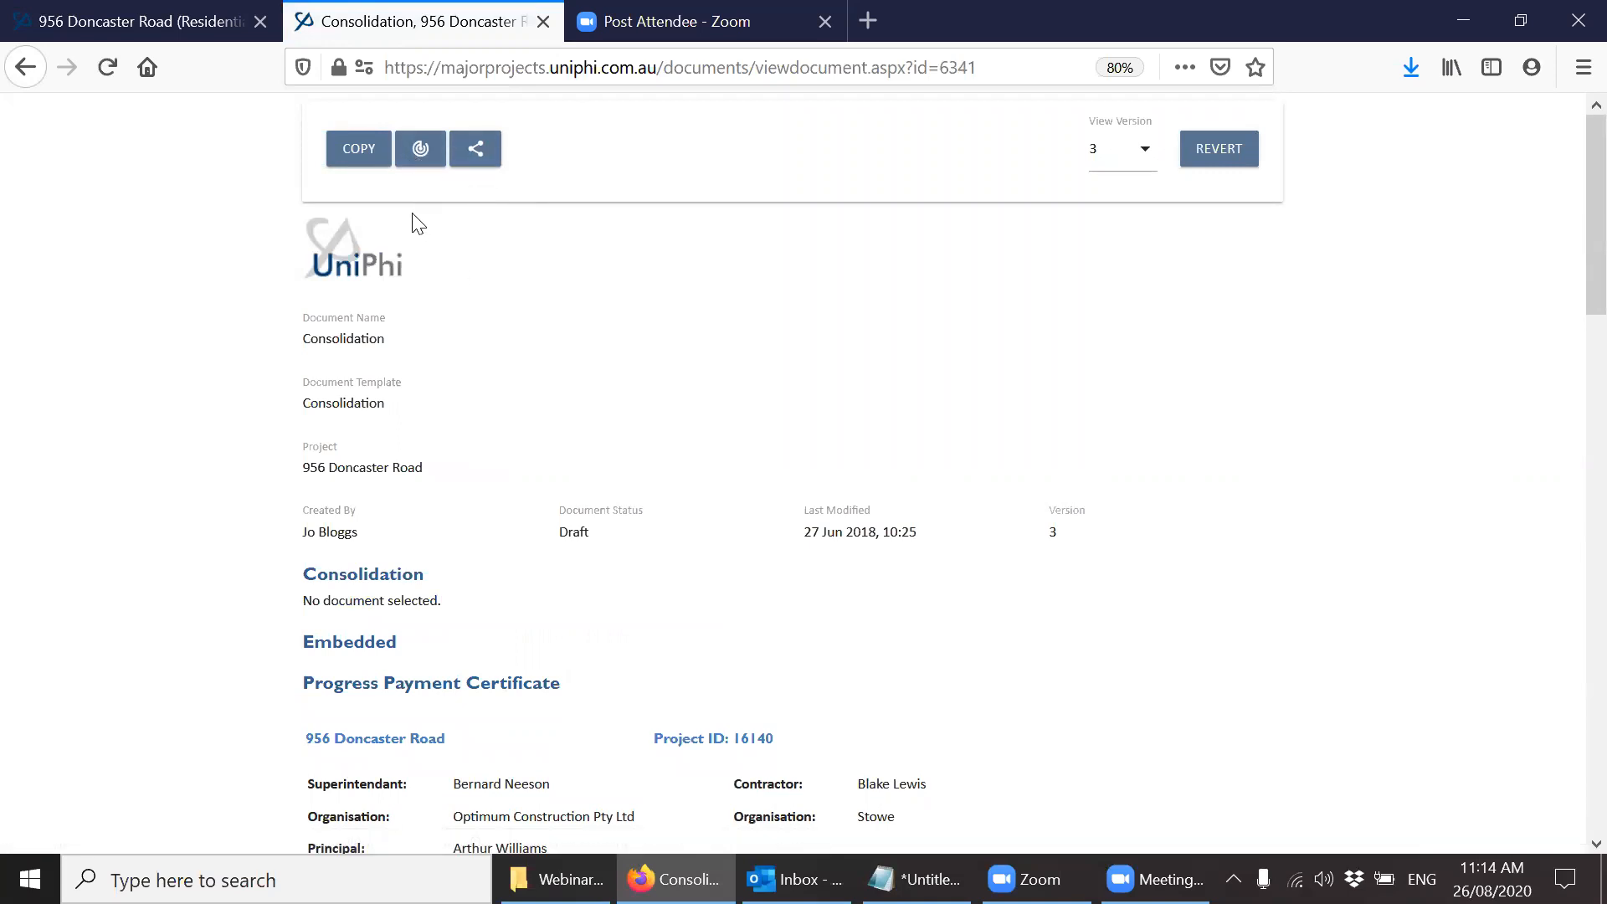
Show the tracked changes for version 3 of the Consolidation document and review them through the document.
click(413, 165)
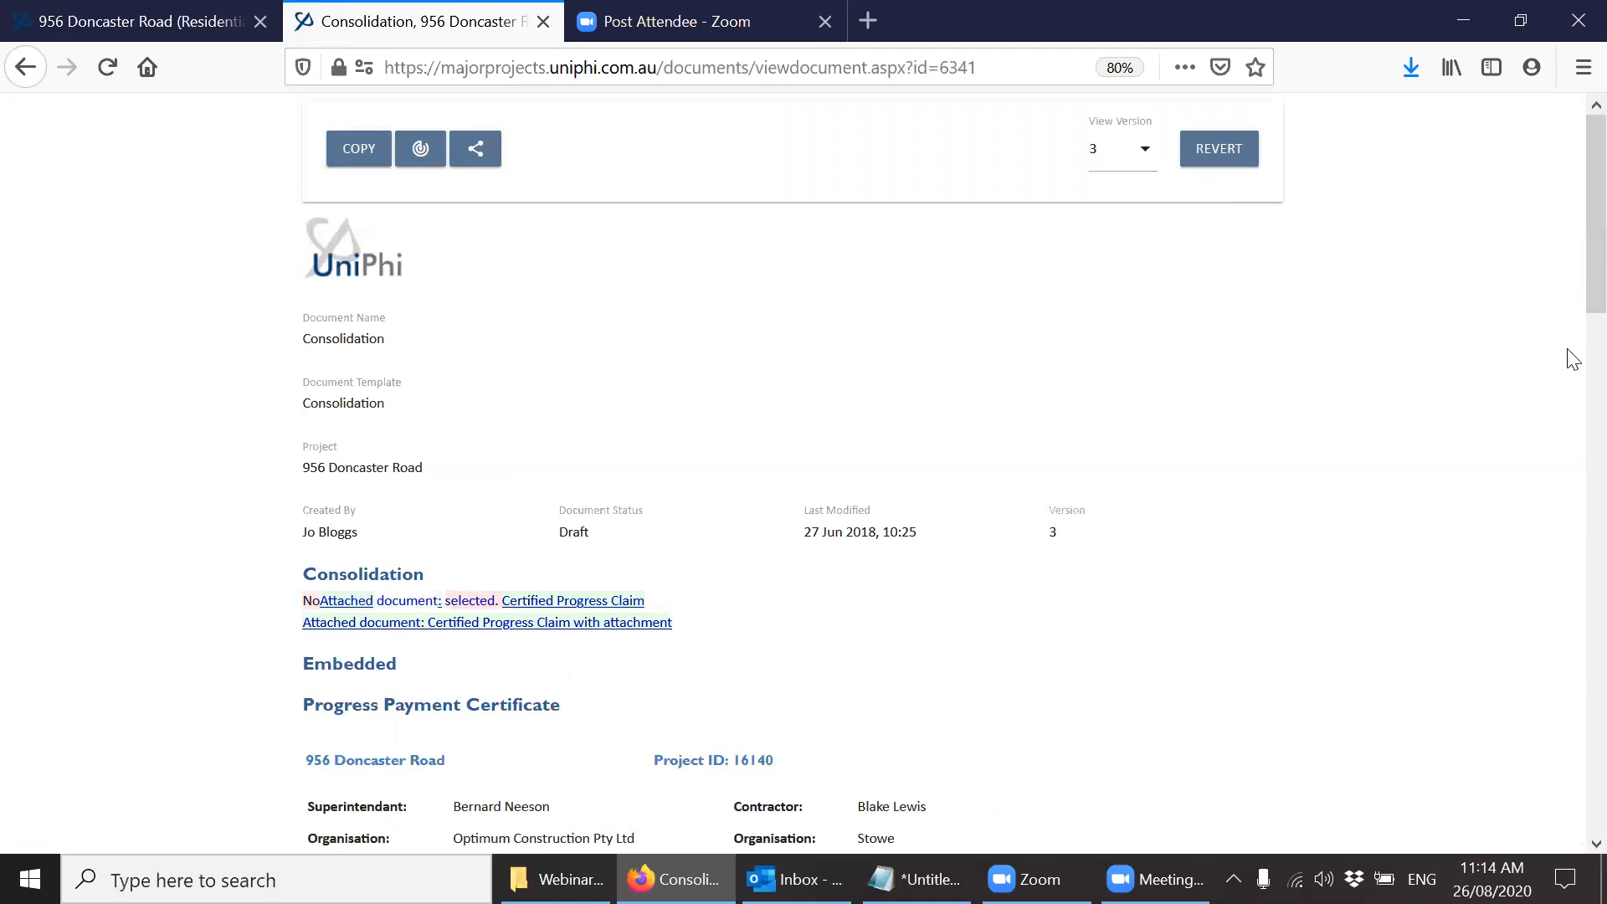
scroll(1572, 360, down, 10)
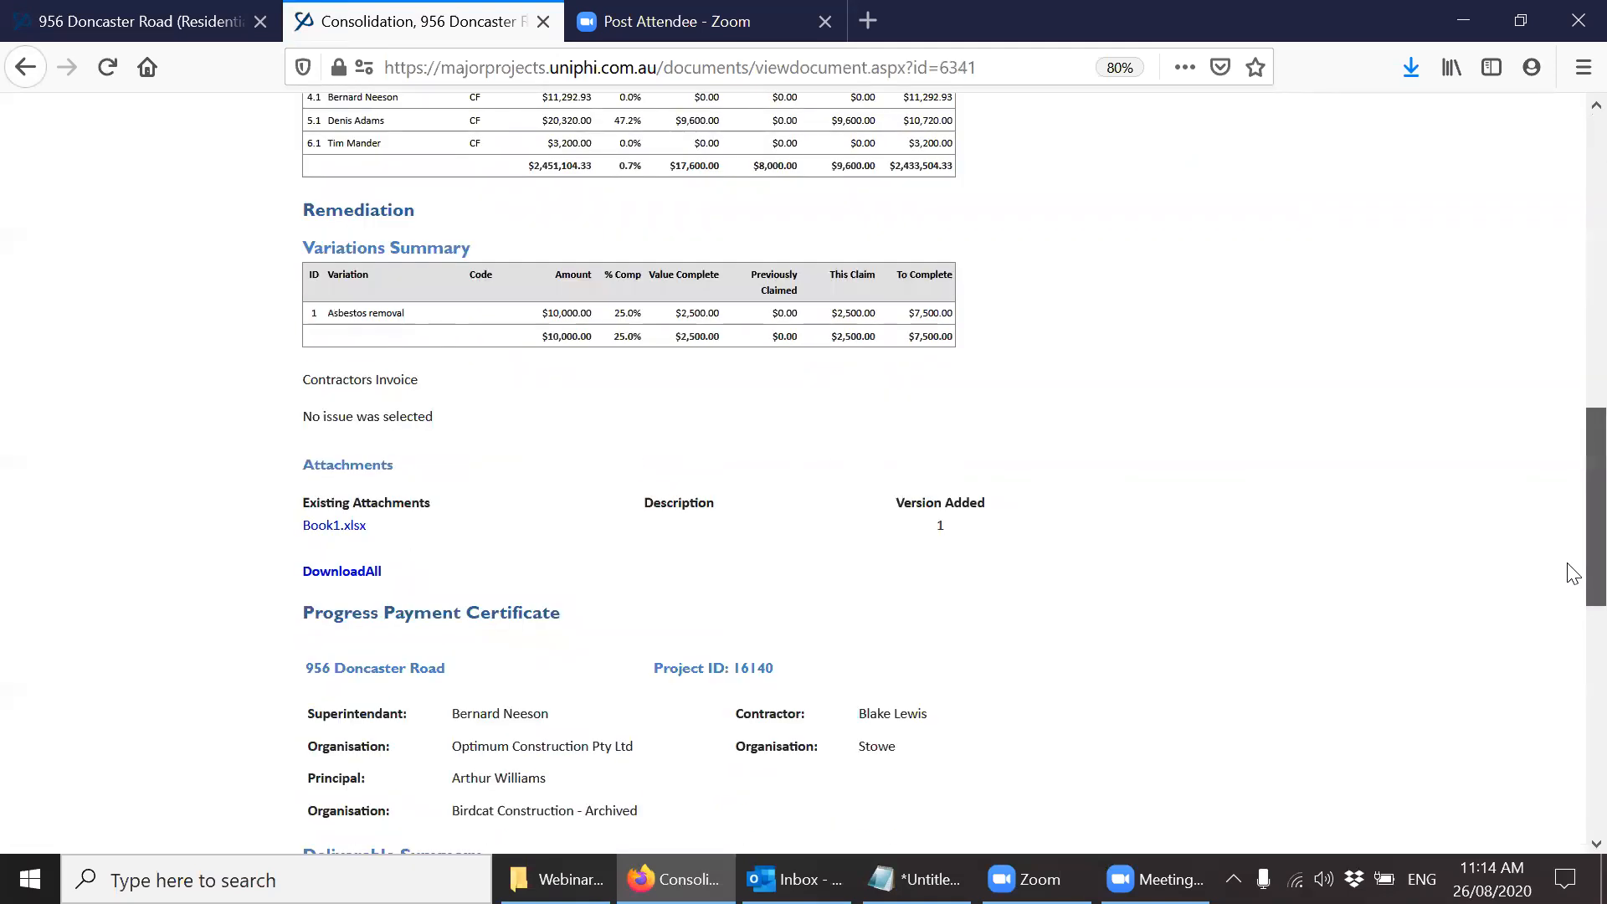
drag(1571, 574, 1568, 259)
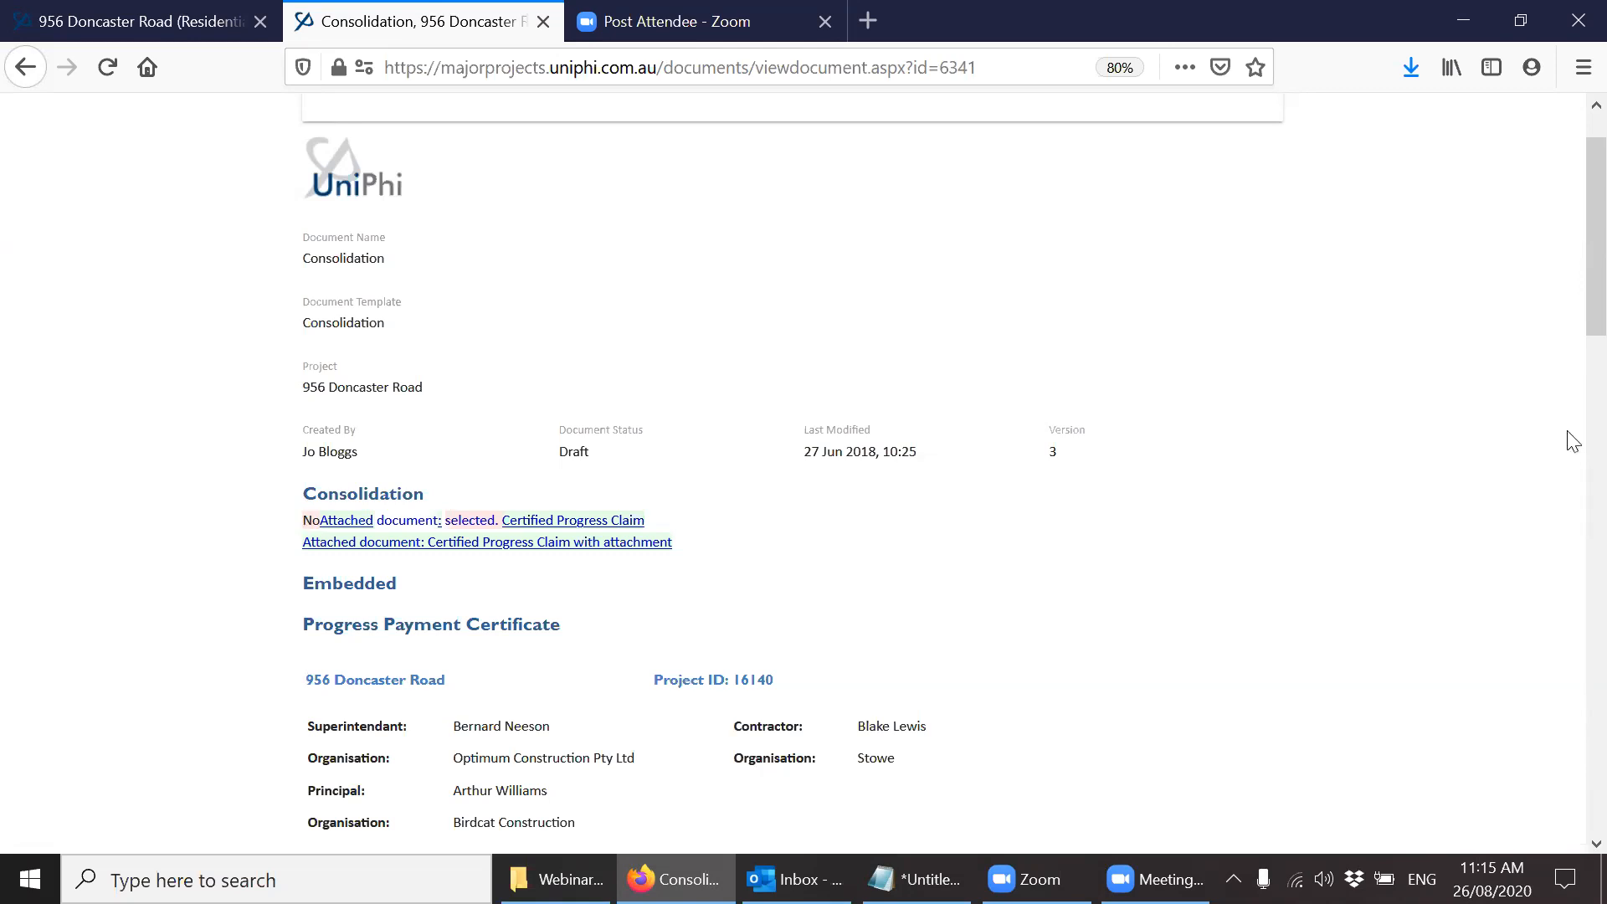
drag(1570, 325, 1568, 243)
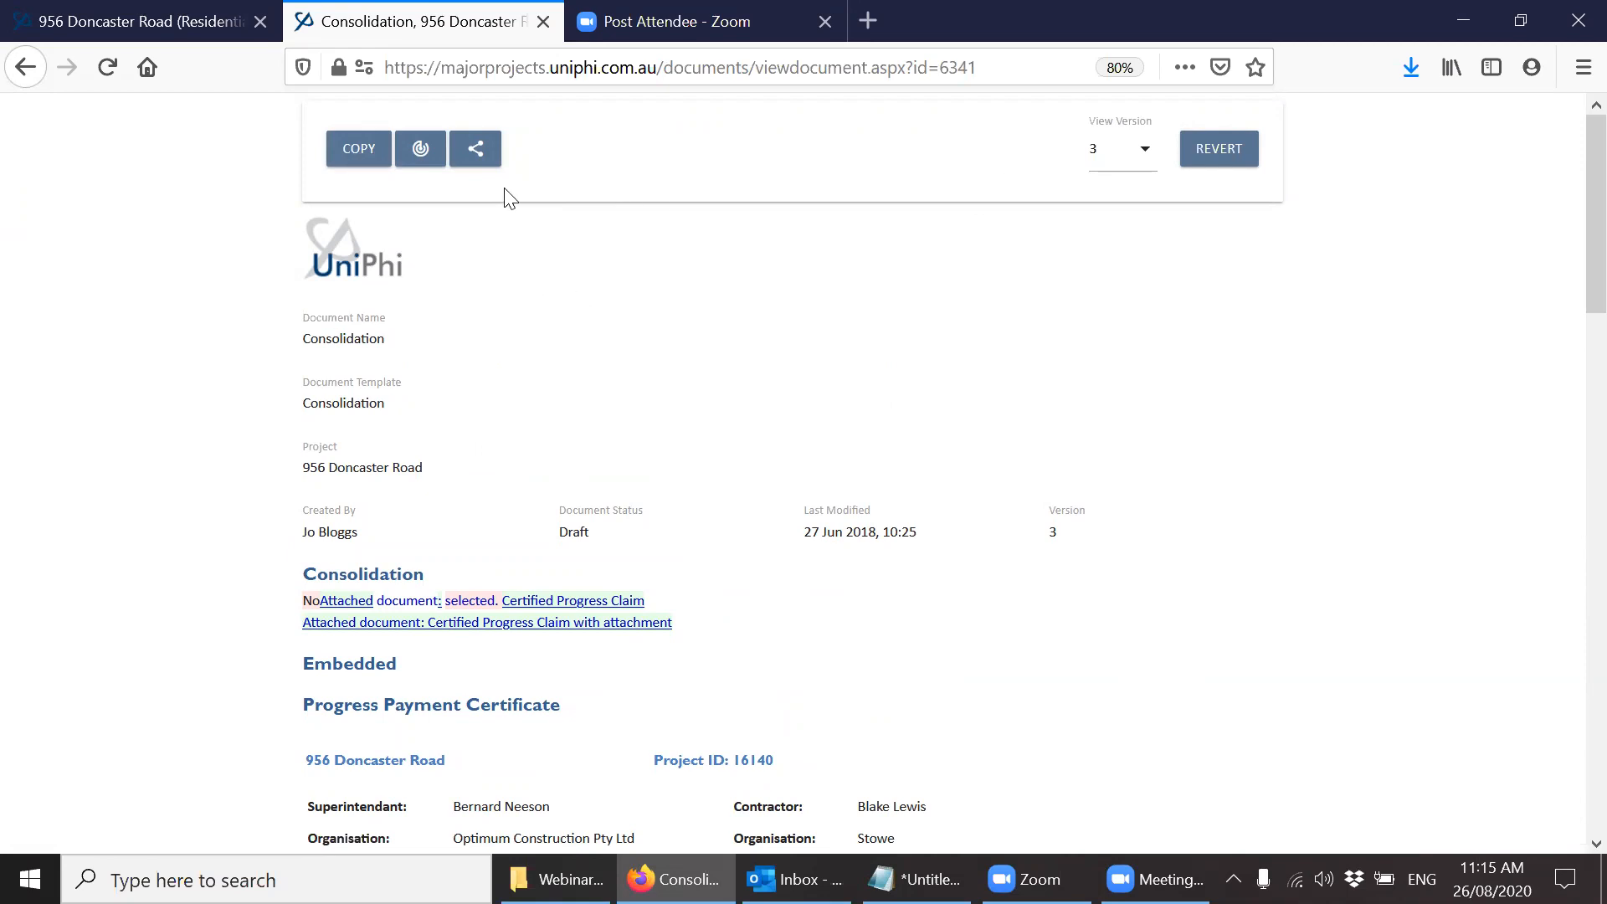
Check the sharing and PDF options of the Consolidation document, and close the document.
click(476, 151)
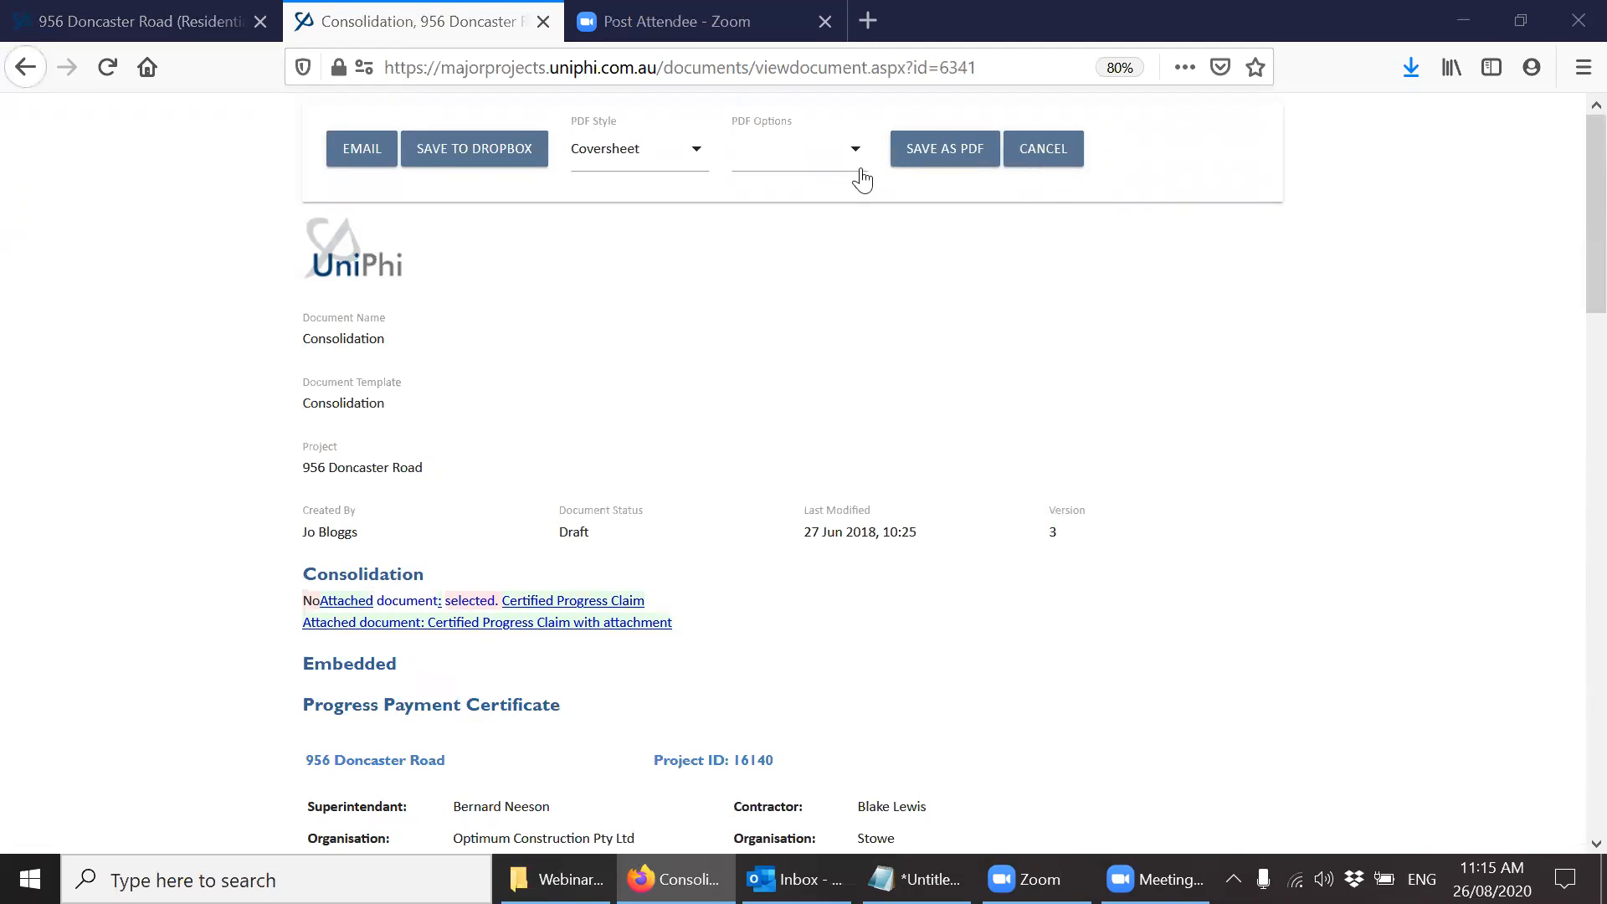
click(1039, 163)
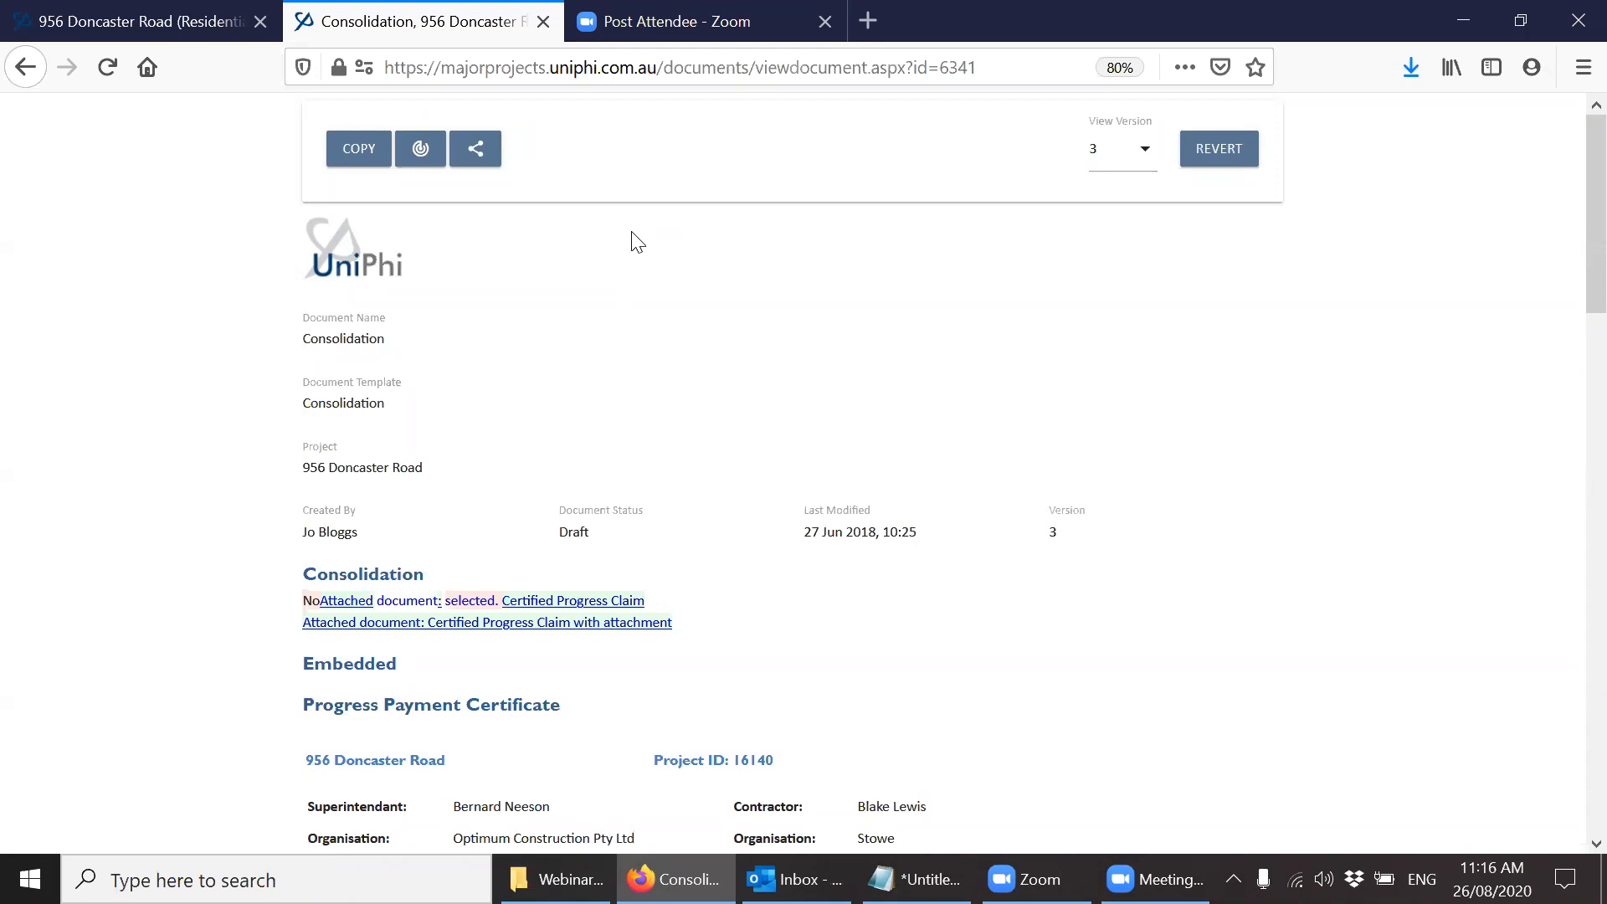
key(ctrl+w)
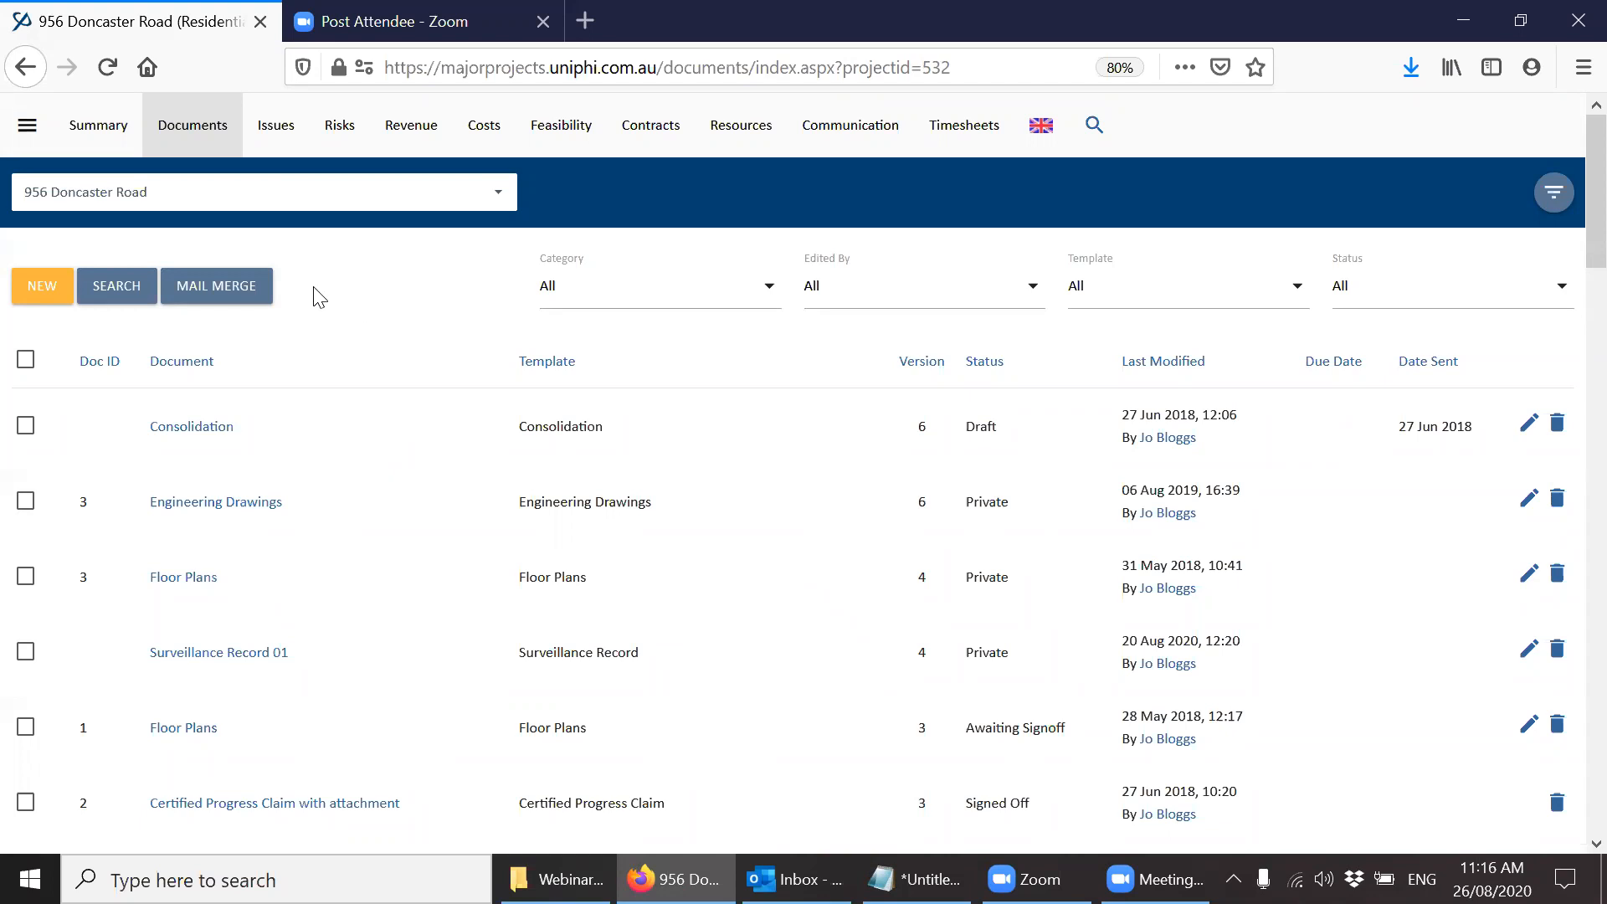
Open the Project Summary Export report from the Programme category of the reports.
click(37, 146)
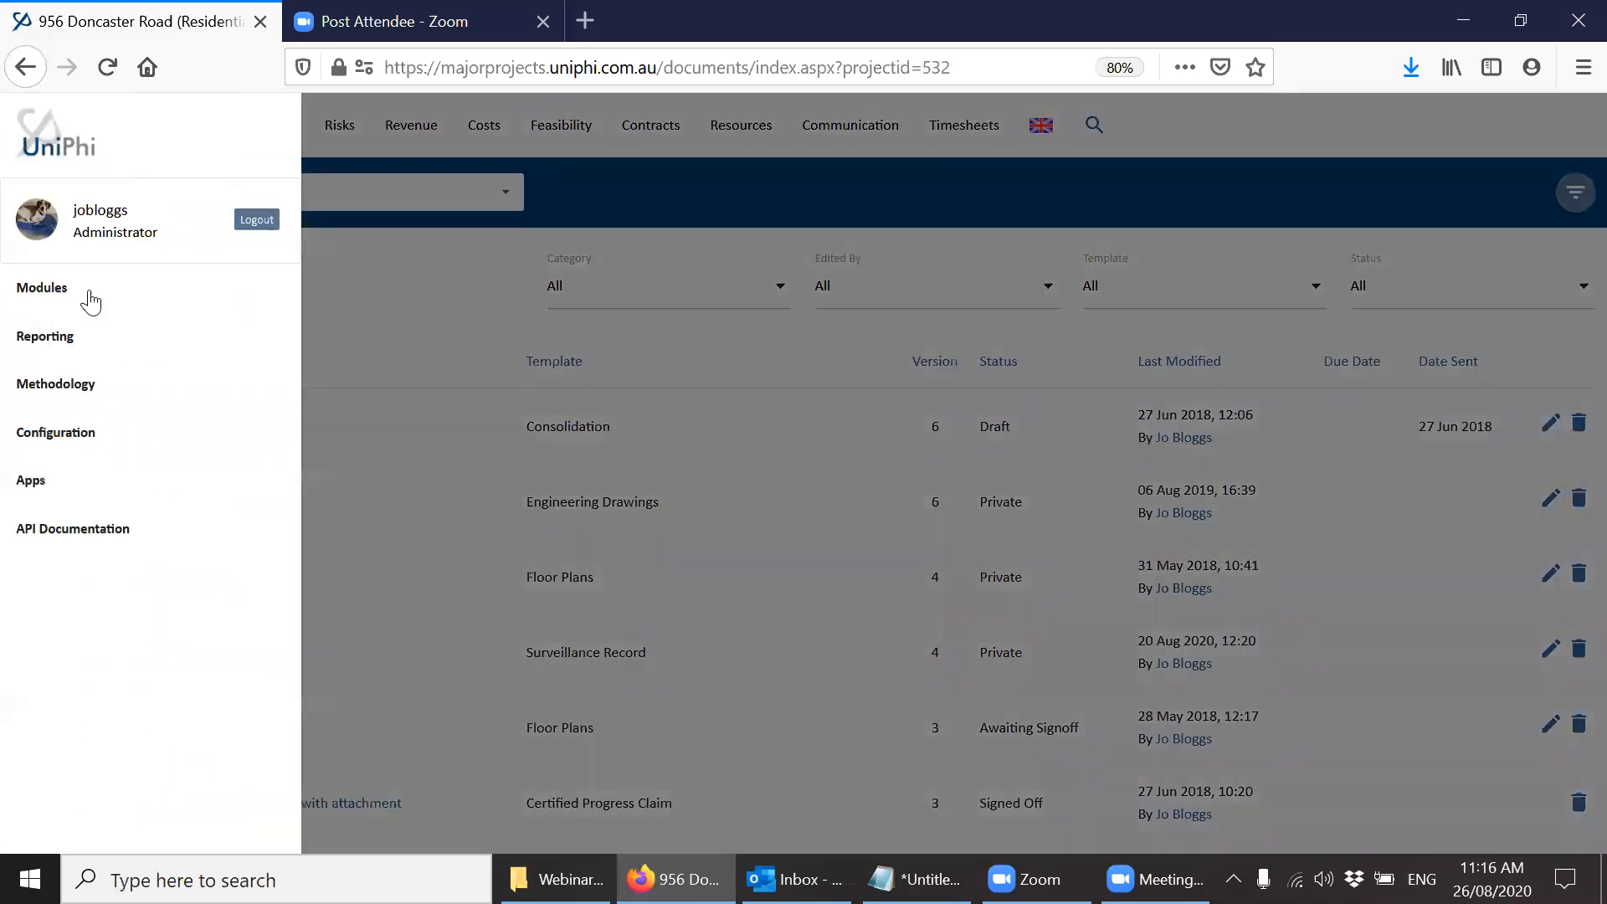
click(84, 347)
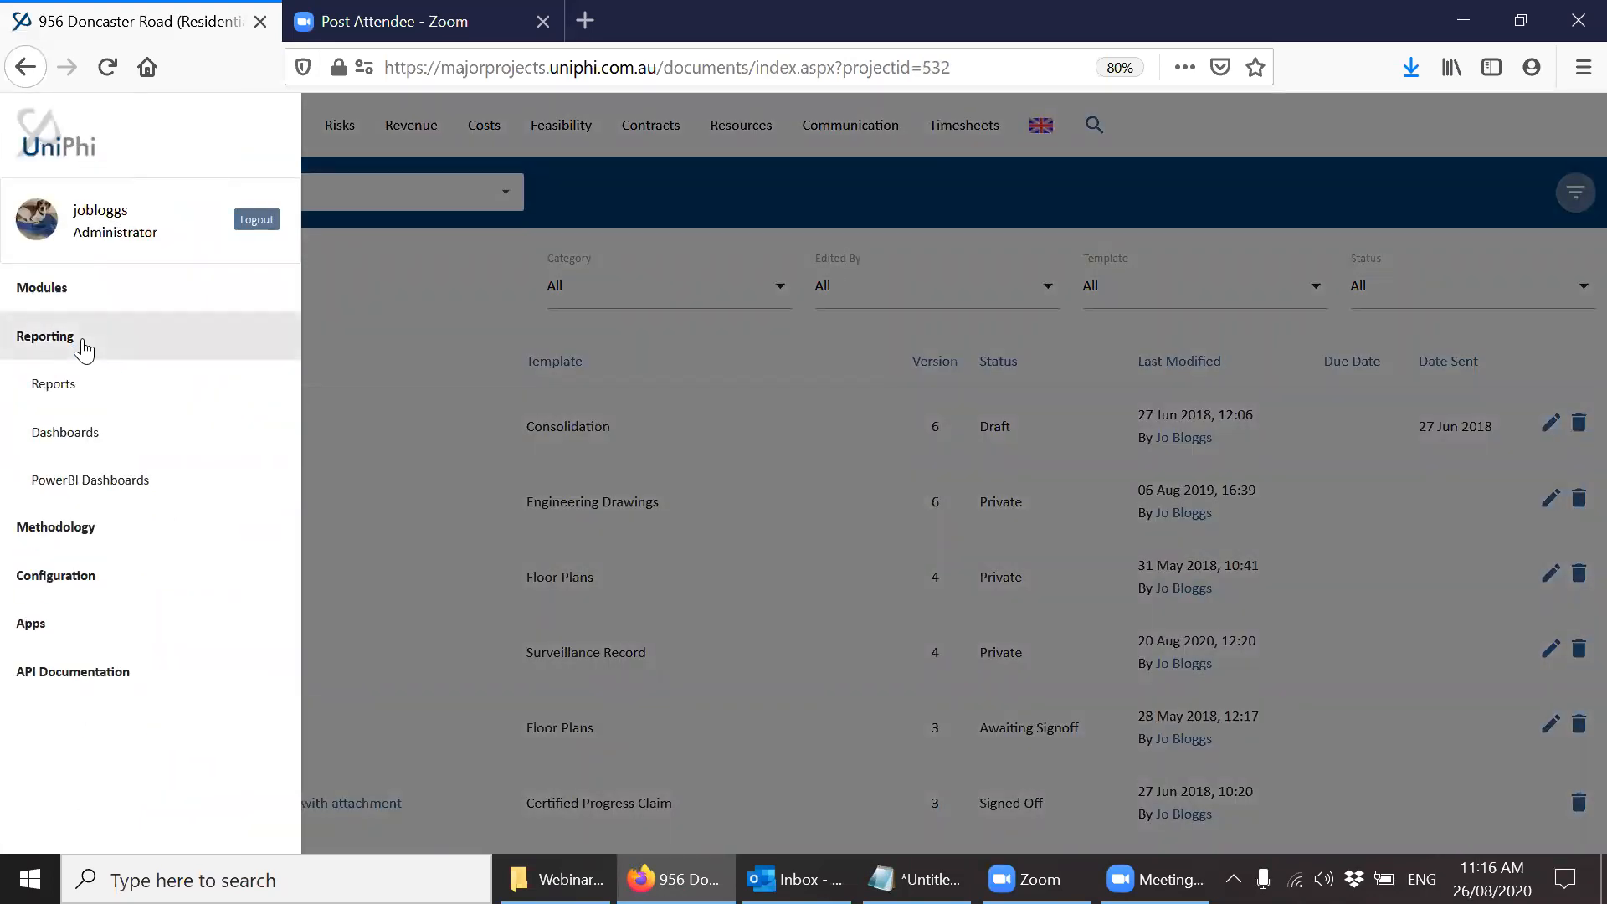
click(72, 393)
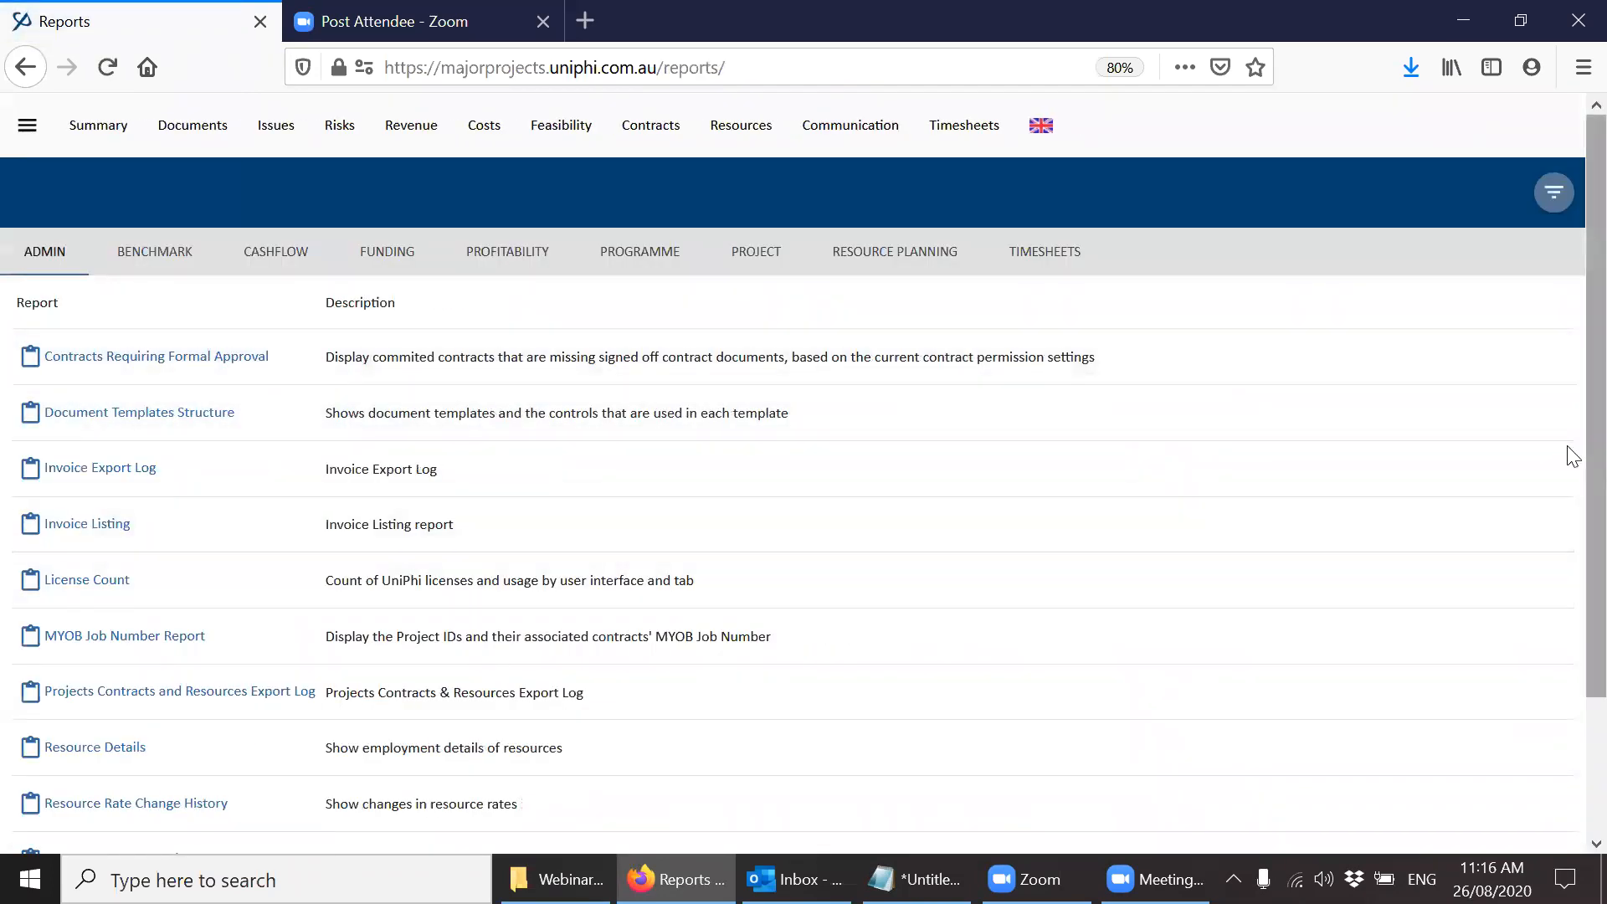
click(649, 265)
drag(1572, 314, 1572, 557)
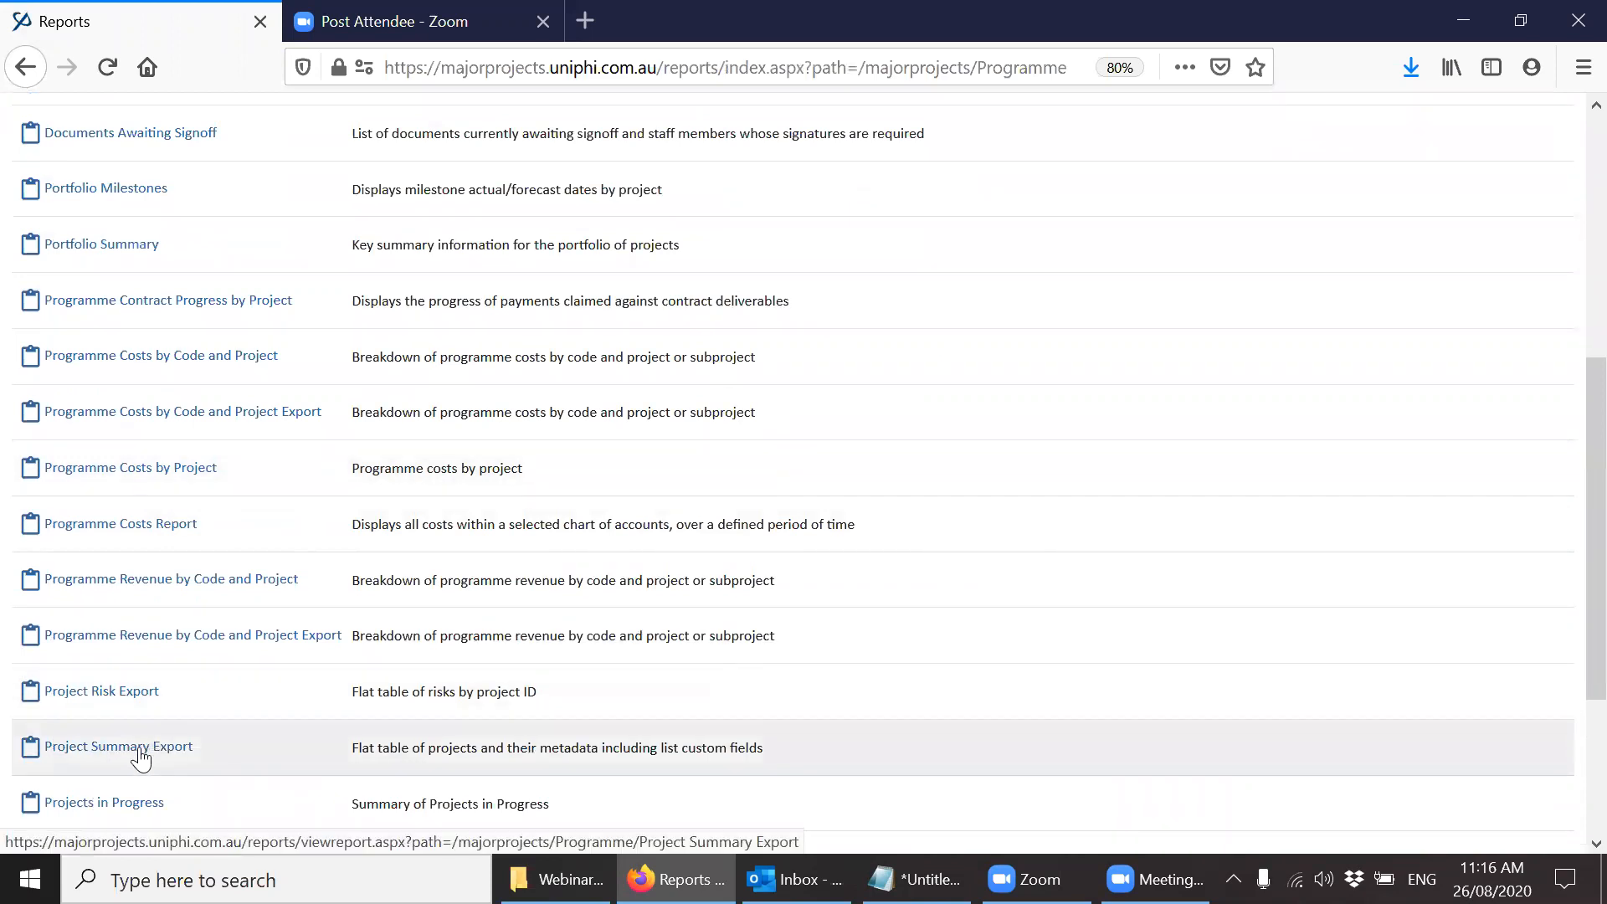
click(138, 756)
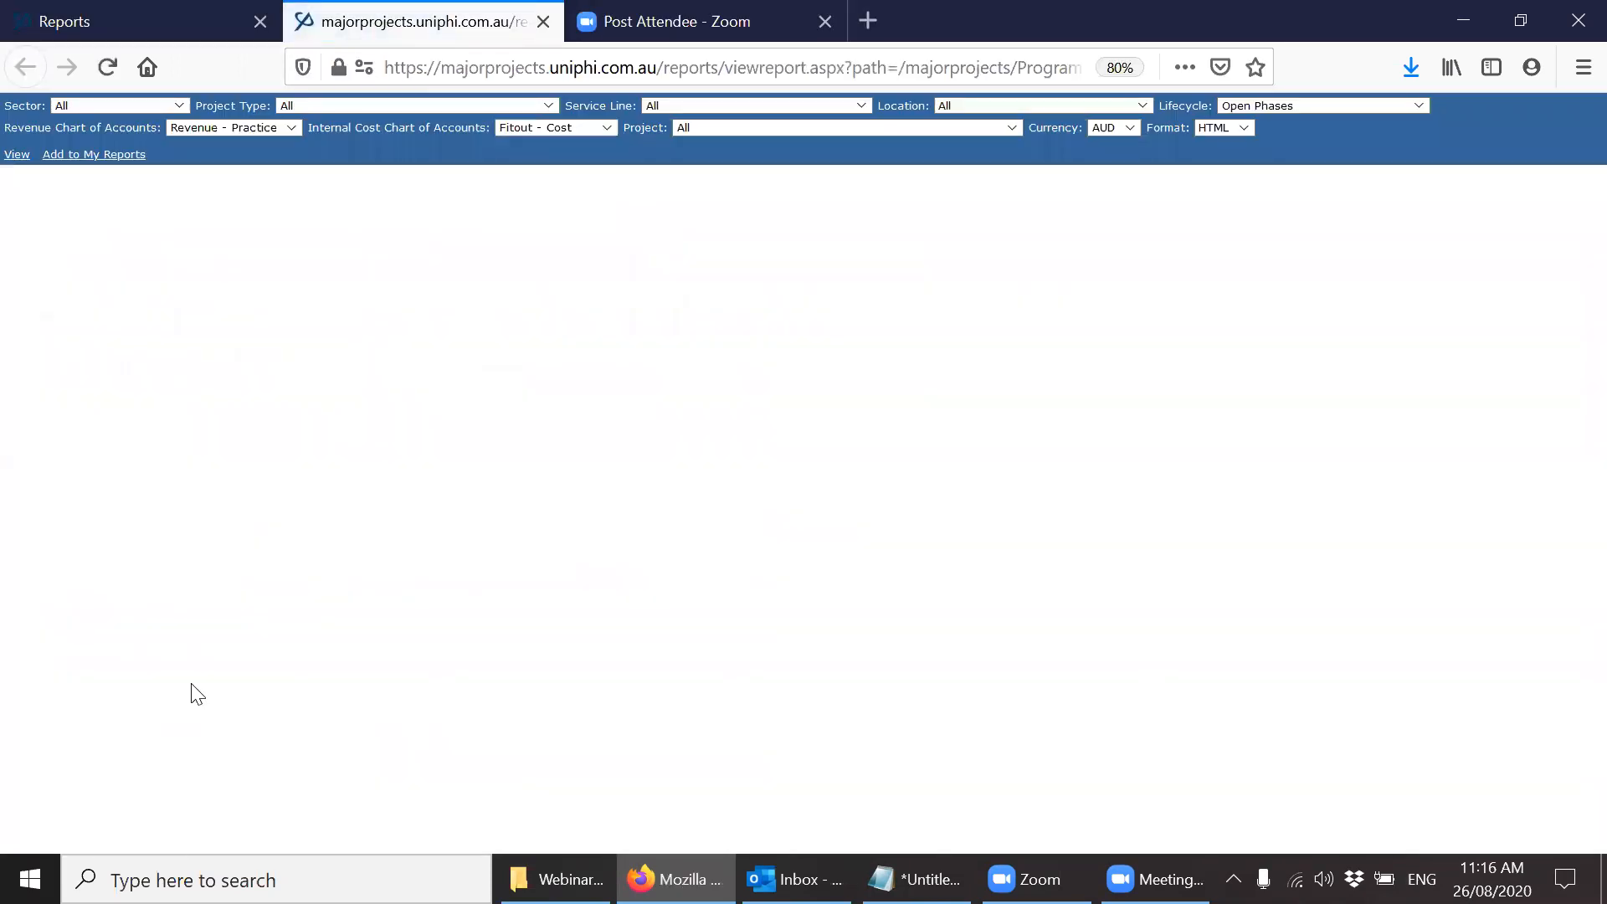
Set the Project Summary Export report's format to Excel and return to the list of Programme reports.
click(1224, 127)
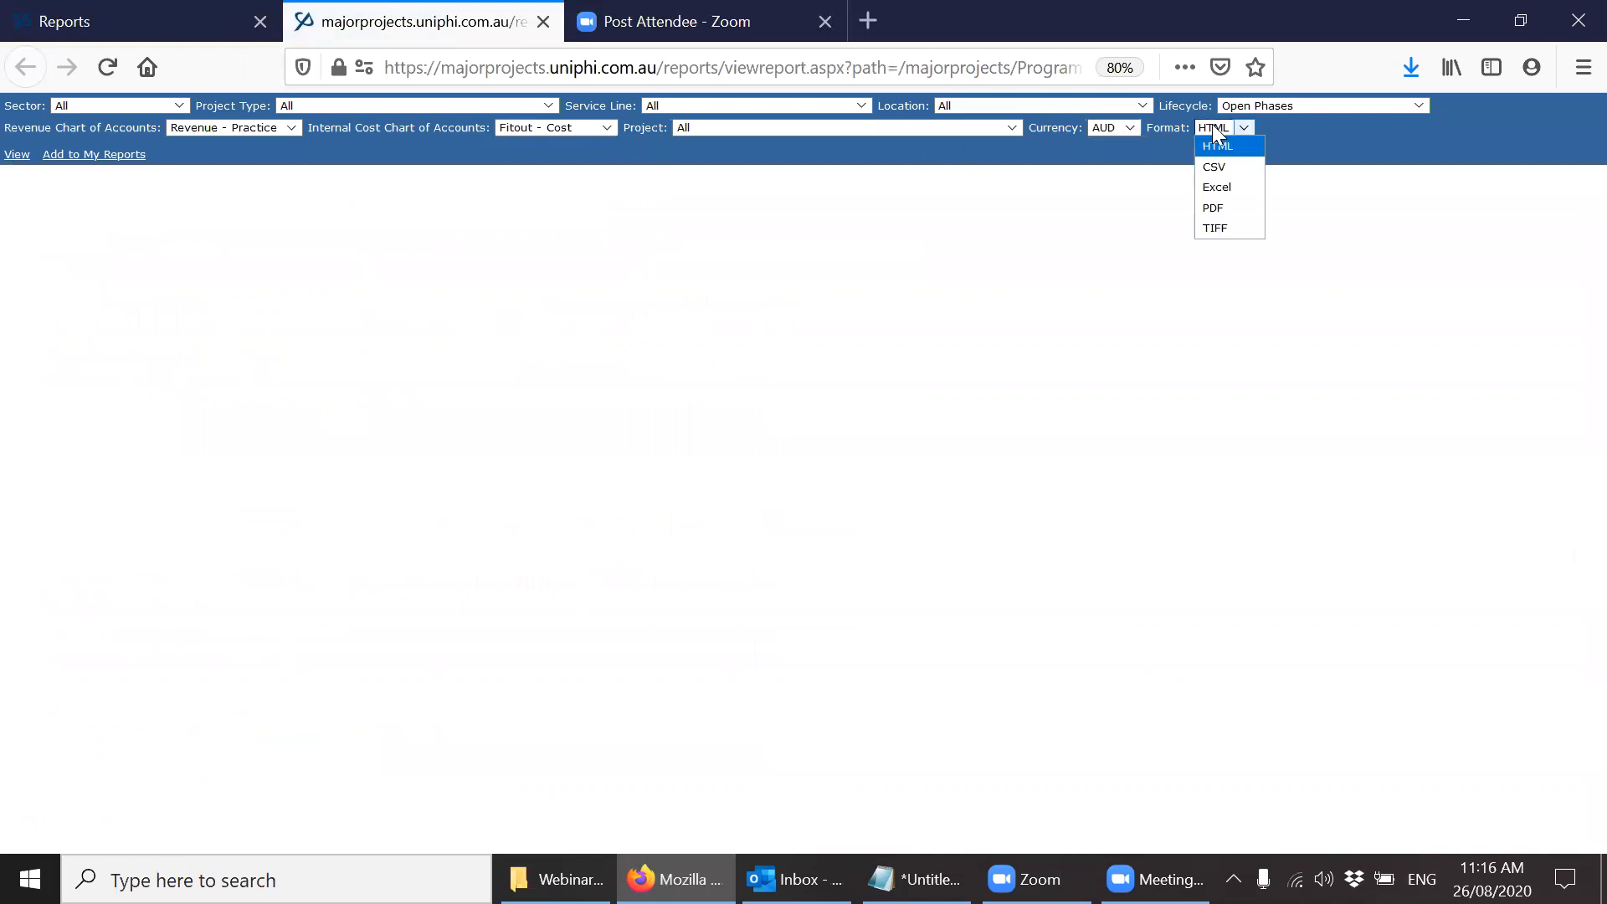
click(1237, 187)
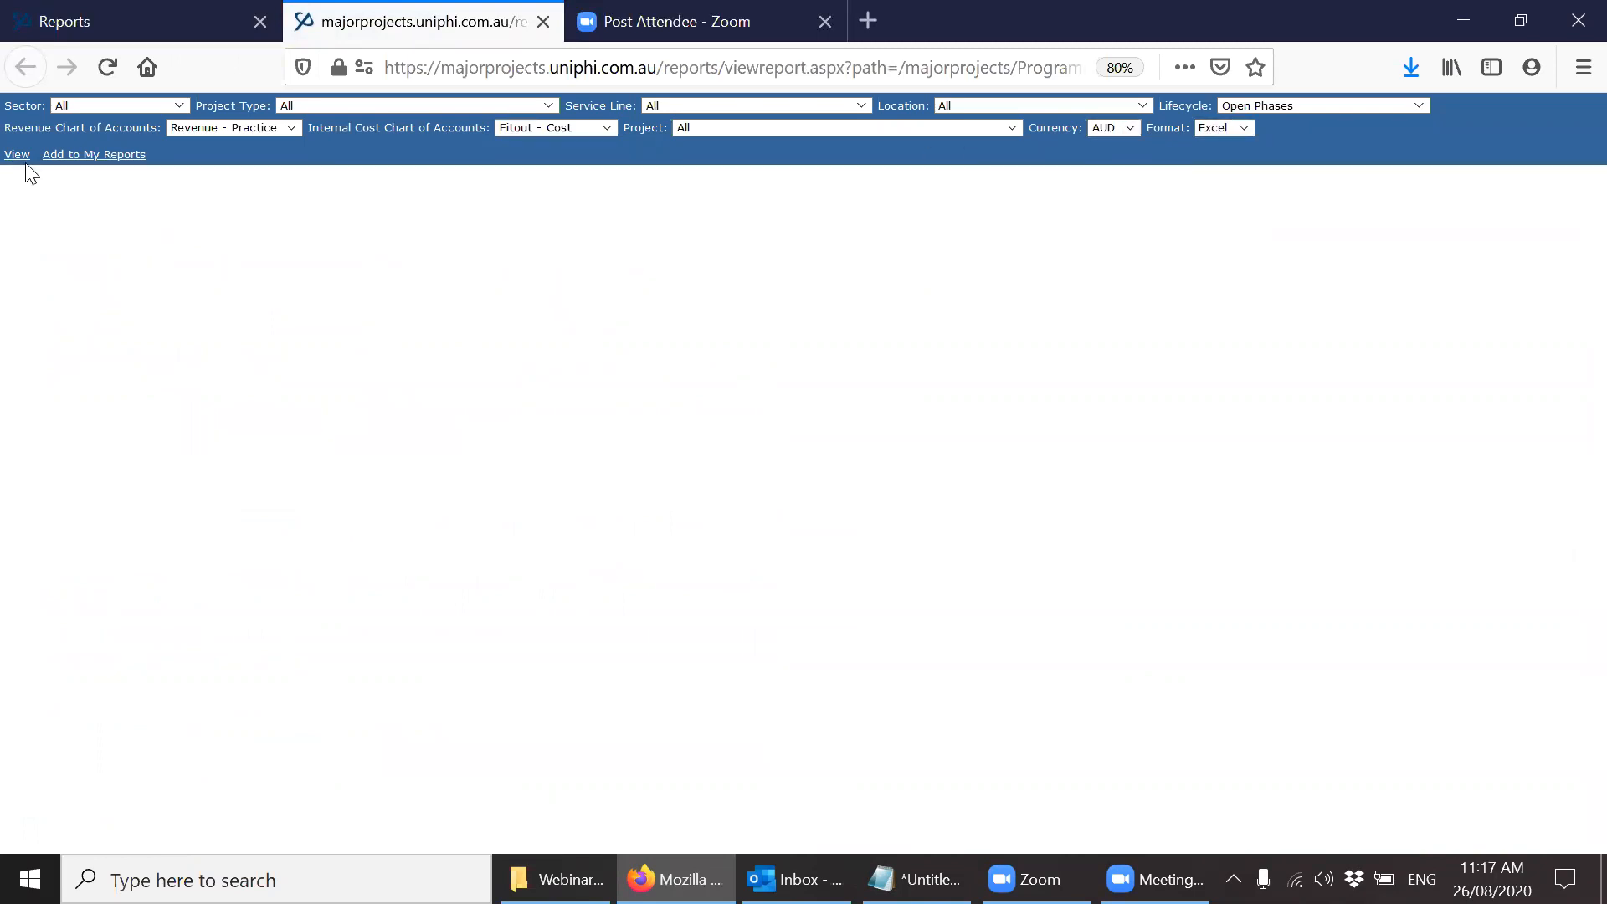
click(203, 36)
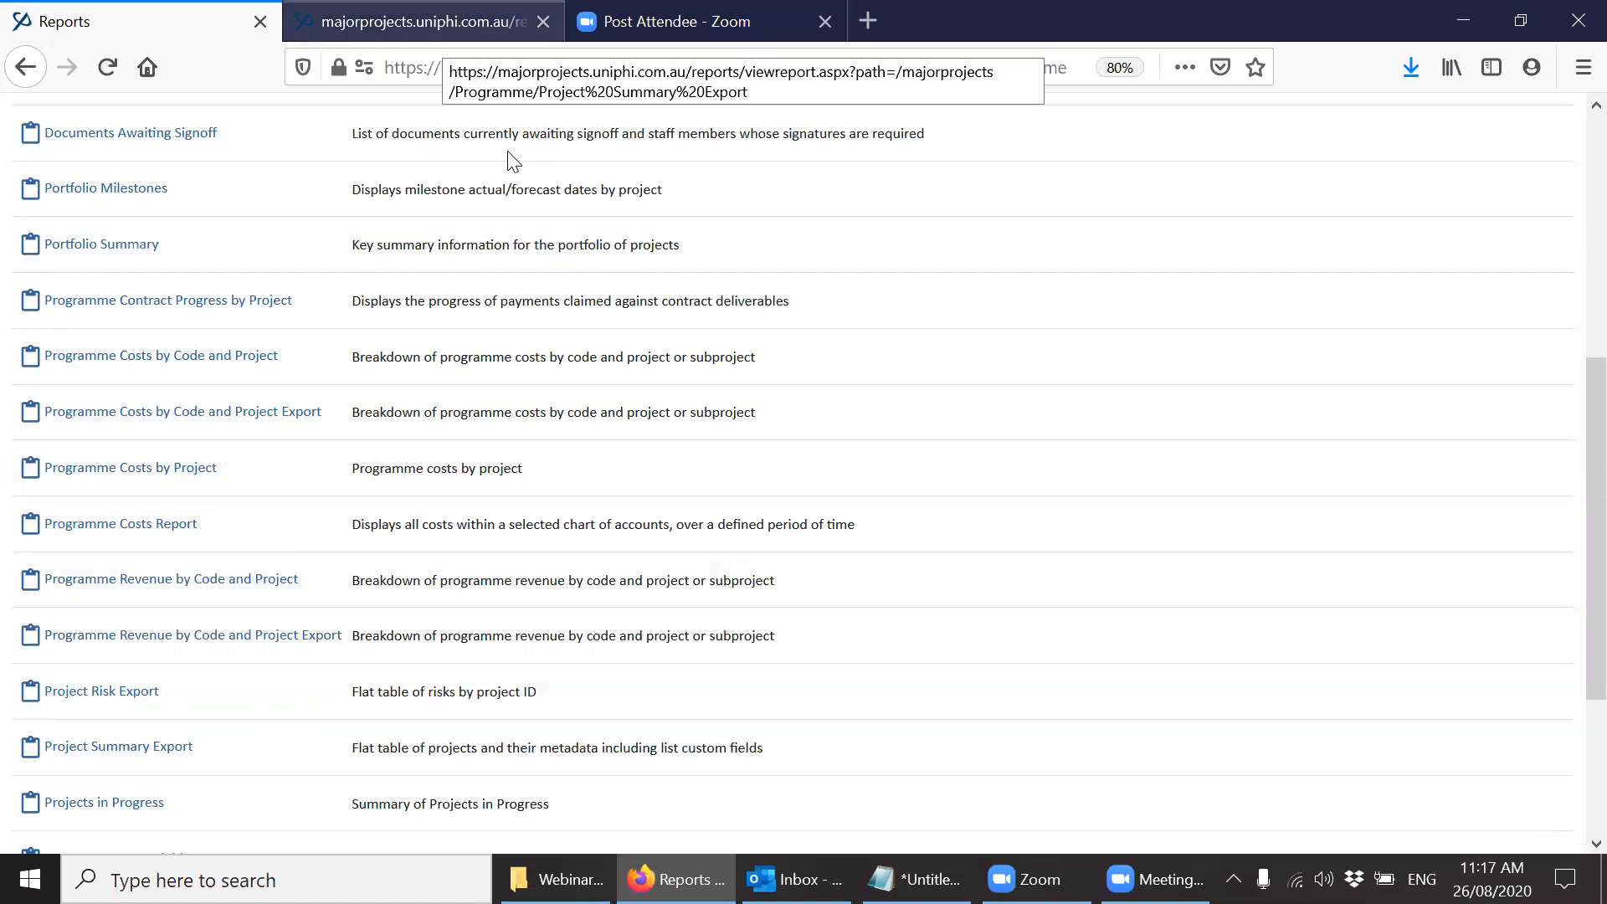
Run the Project Summary Export report in Excel format and open the resulting Project_Summary_Export.xlsx in Excel.
click(441, 30)
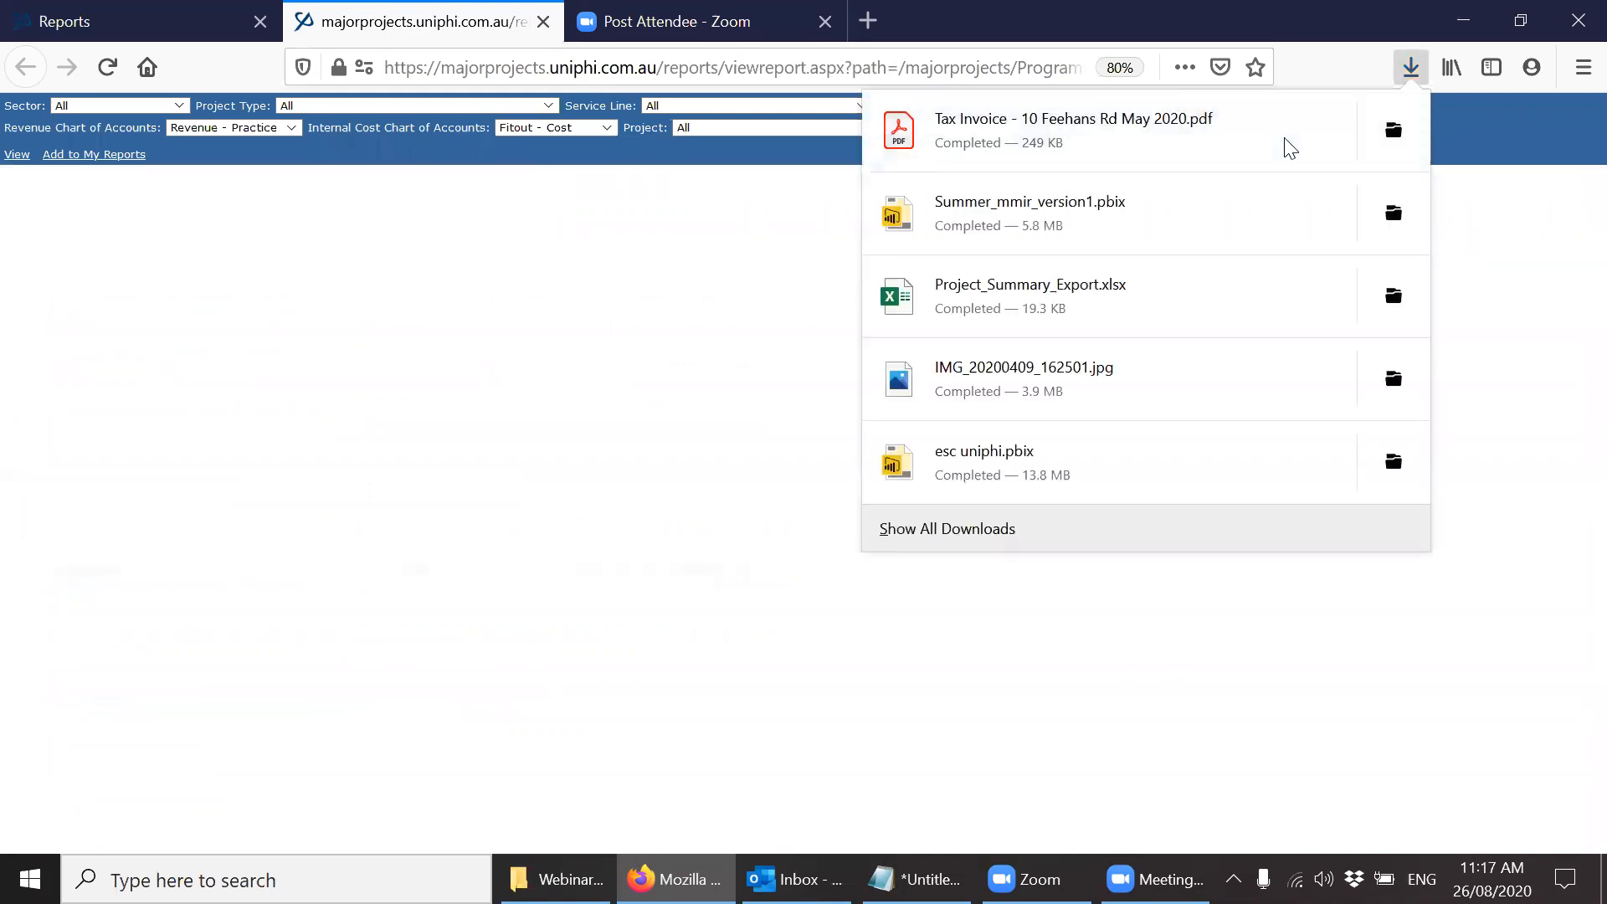
click(504, 436)
click(17, 156)
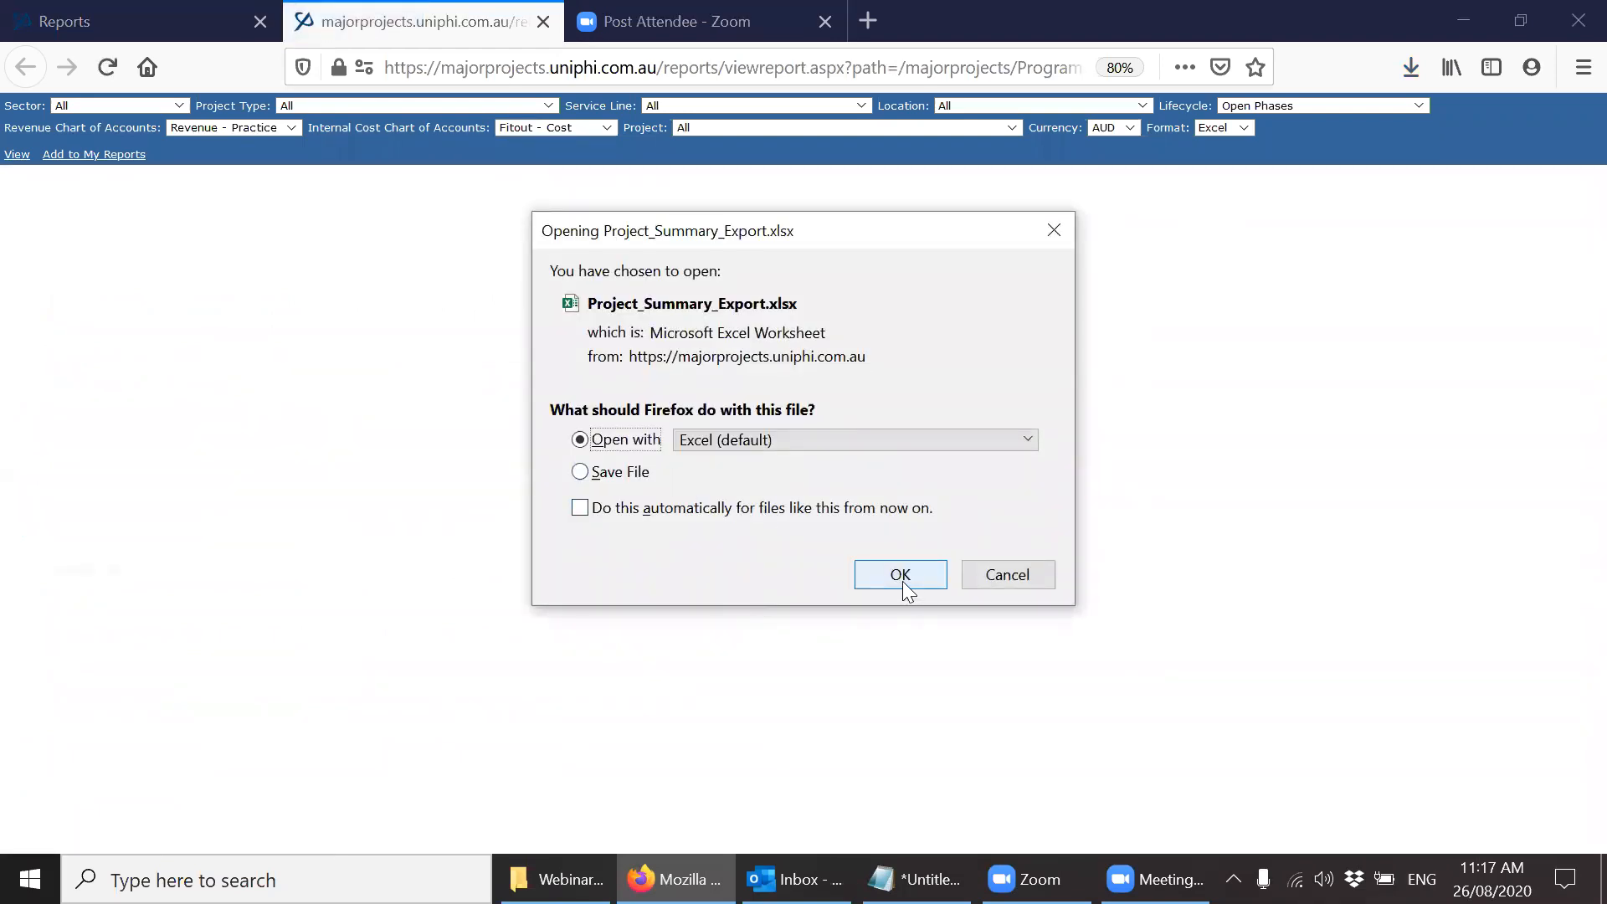
click(904, 585)
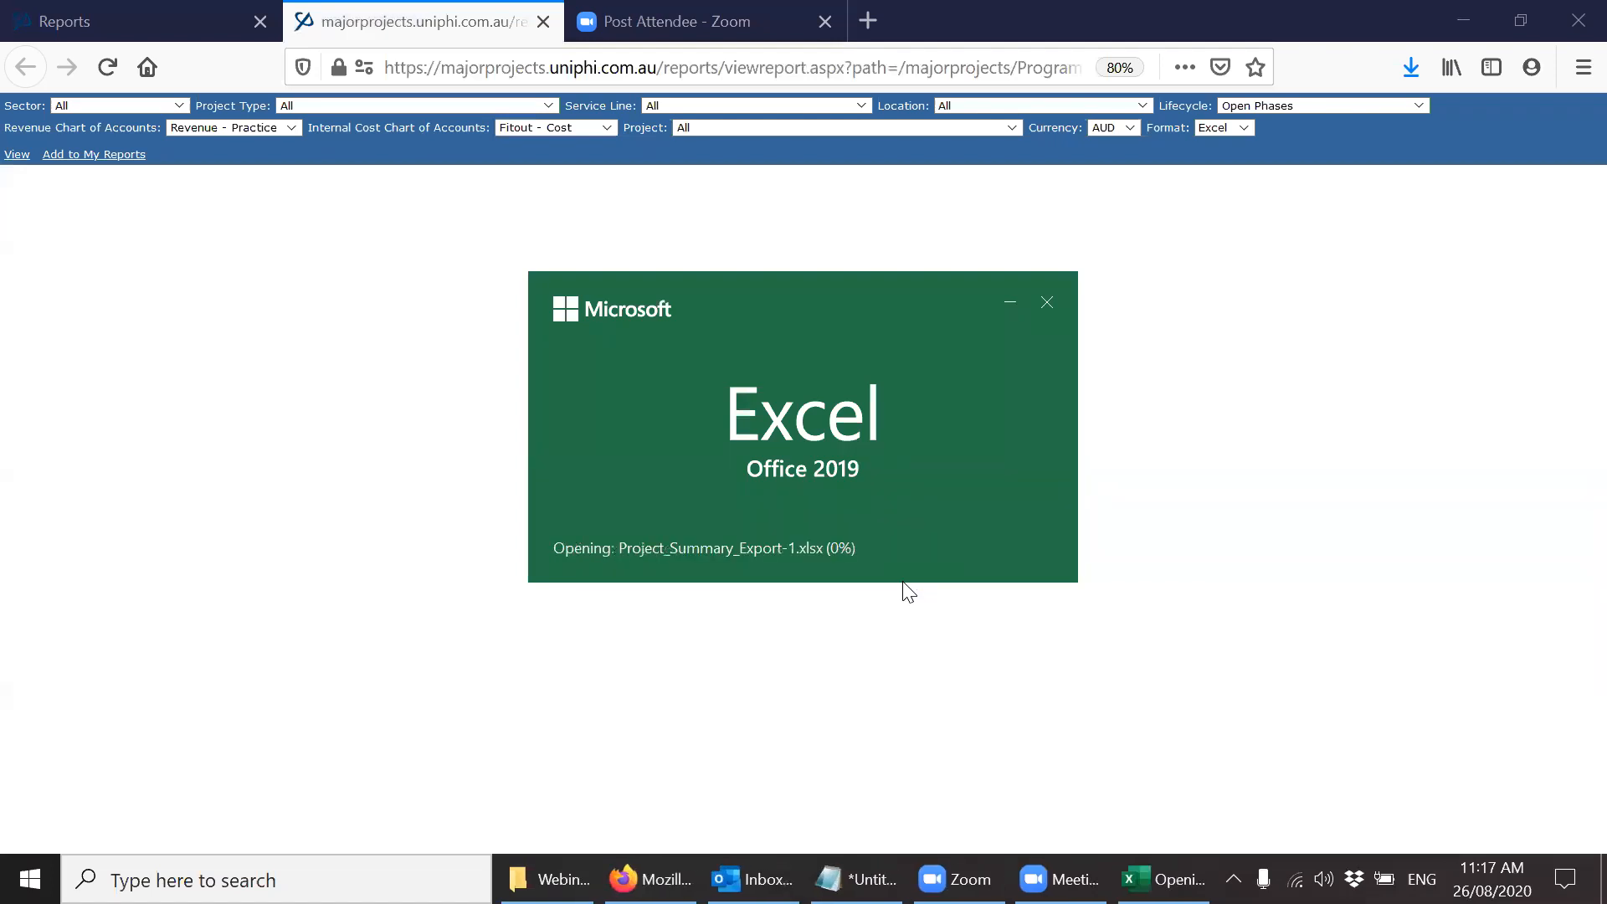
Examine the exported columns from Project ID across to Property Type, and return to the first cell.
key(Down)
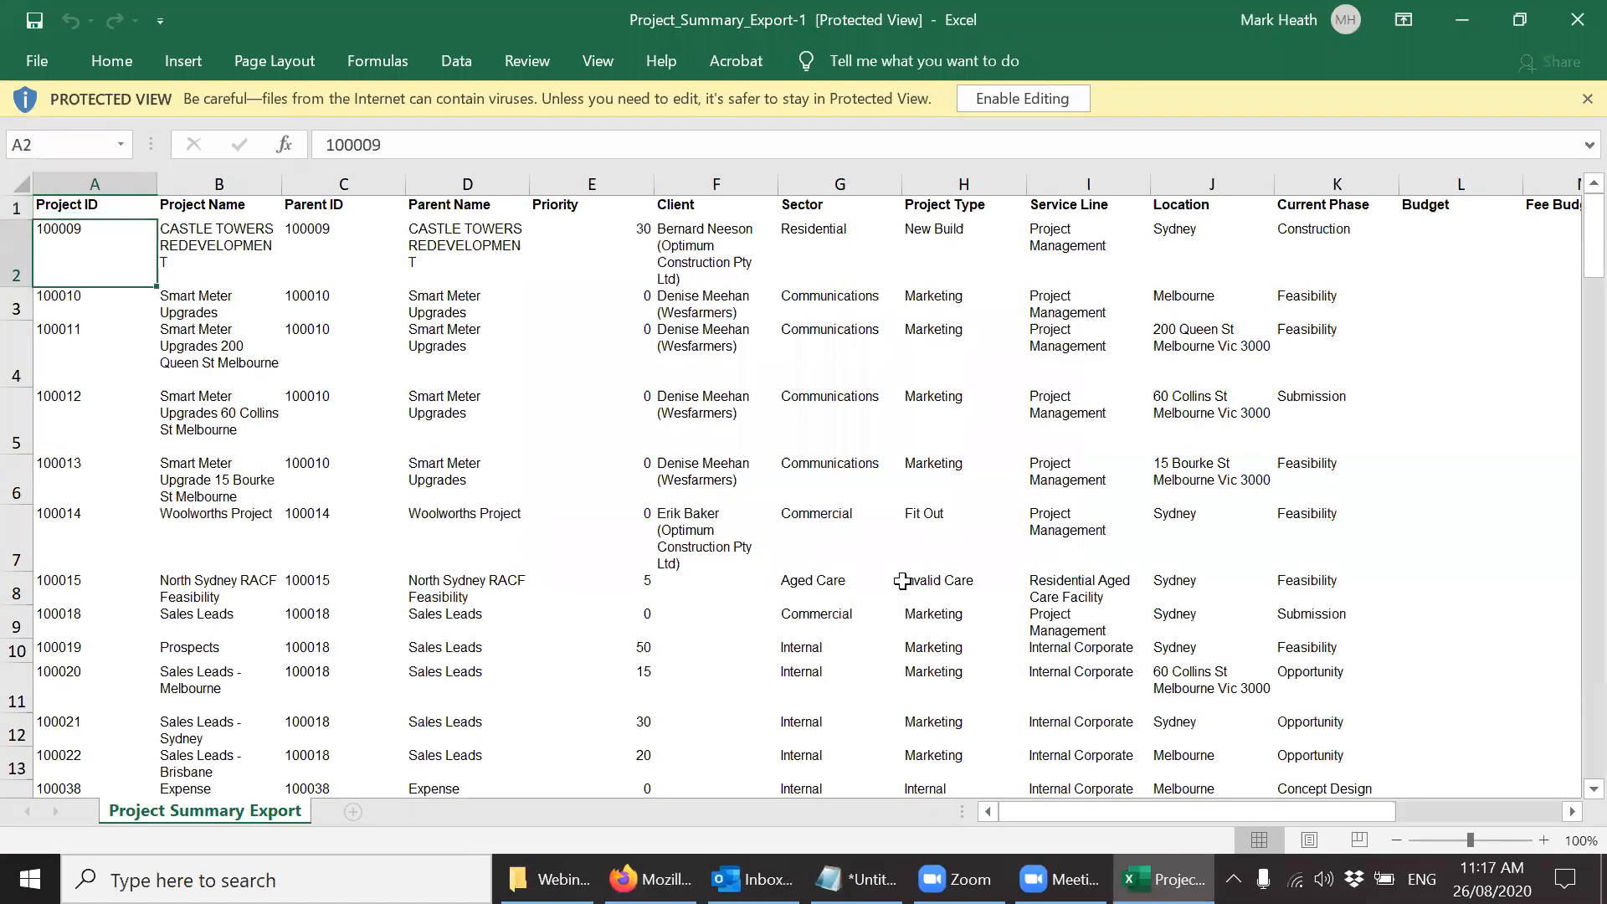
key(Right)
key(Right)
key(Right)
key(Right)
key(Right)
key(Right)
key(Right)
key(Right)
key(Right)
key(Right)
key(Right)
key(Right)
key(Right)
key(Right)
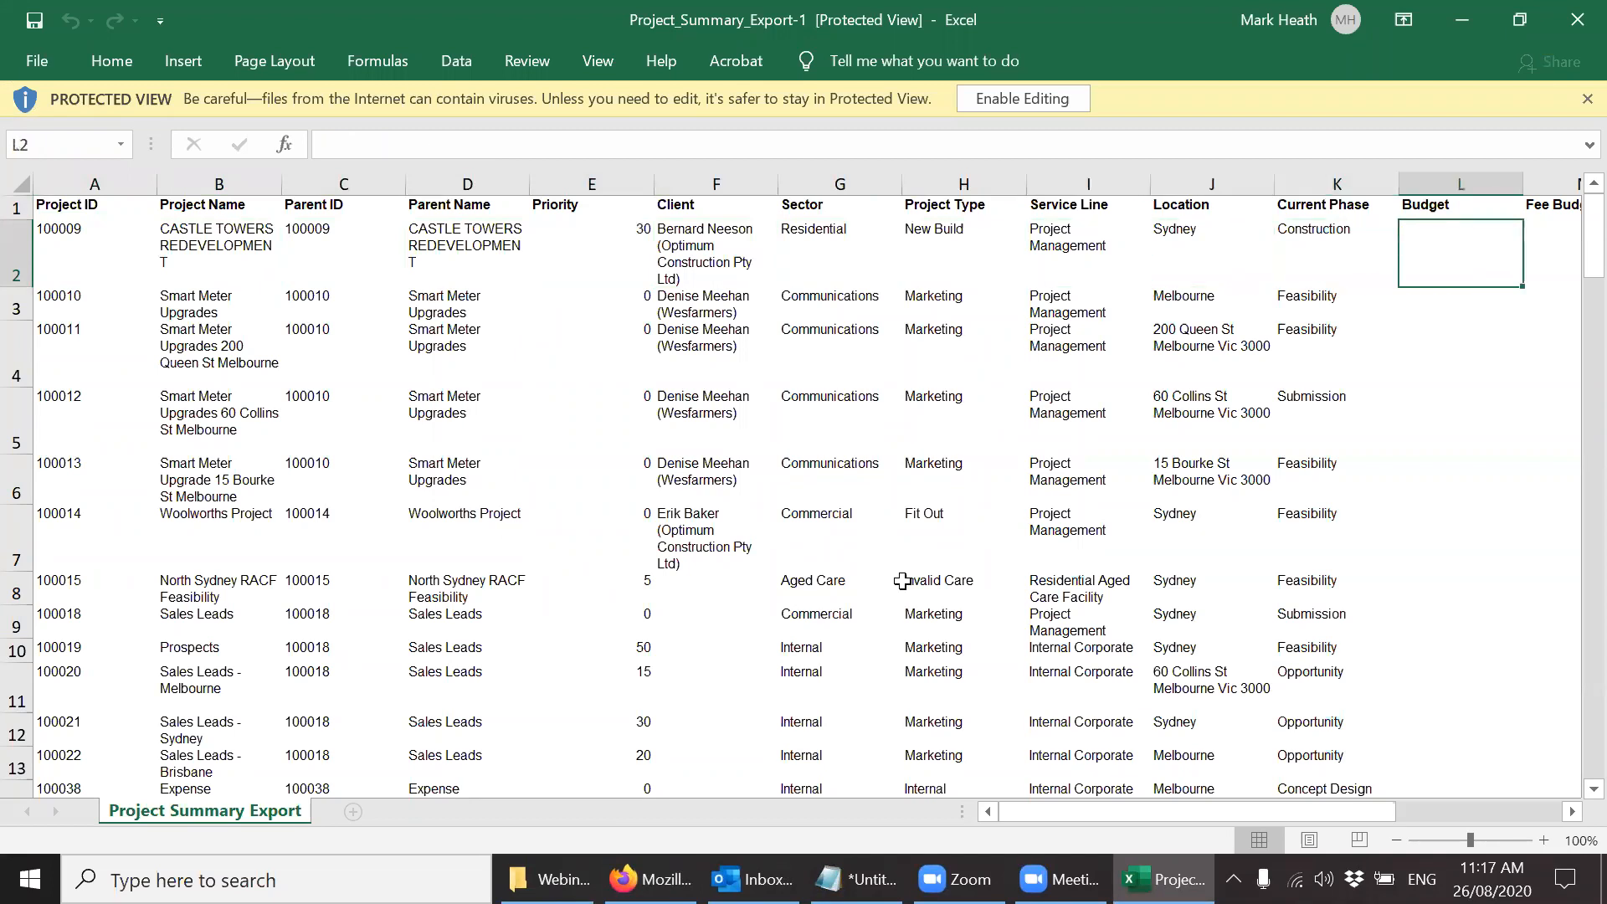
key(Left)
key(Right)
key(Right)
key(Right)
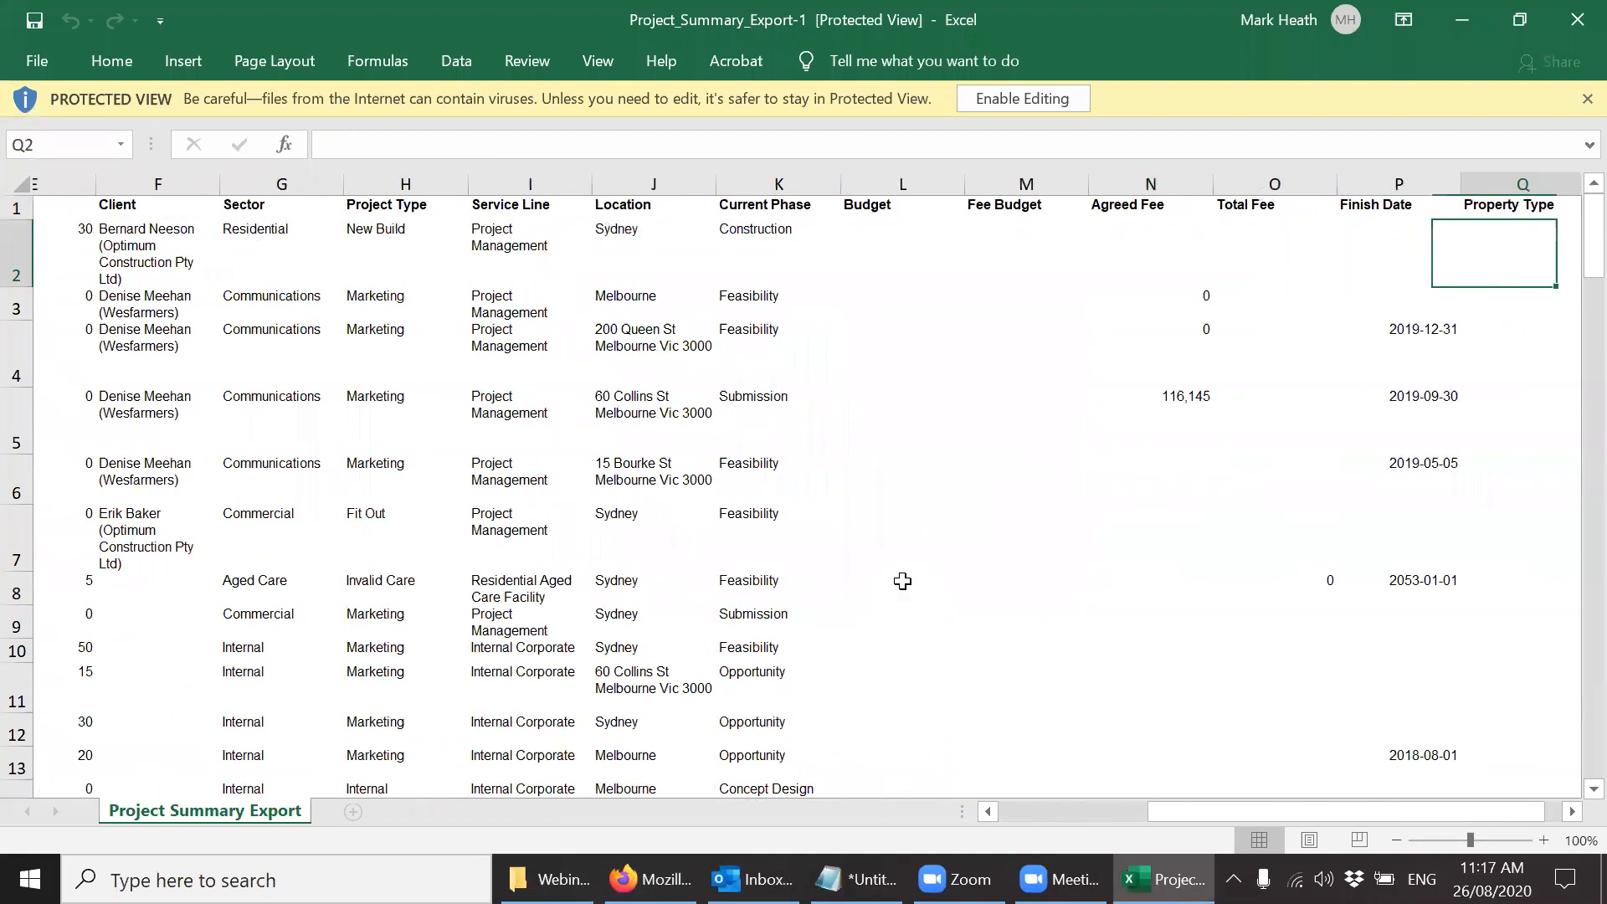
key(Left)
key(Left)
key(Left)
key(Left)
key(Up)
key(ctrl+Home)
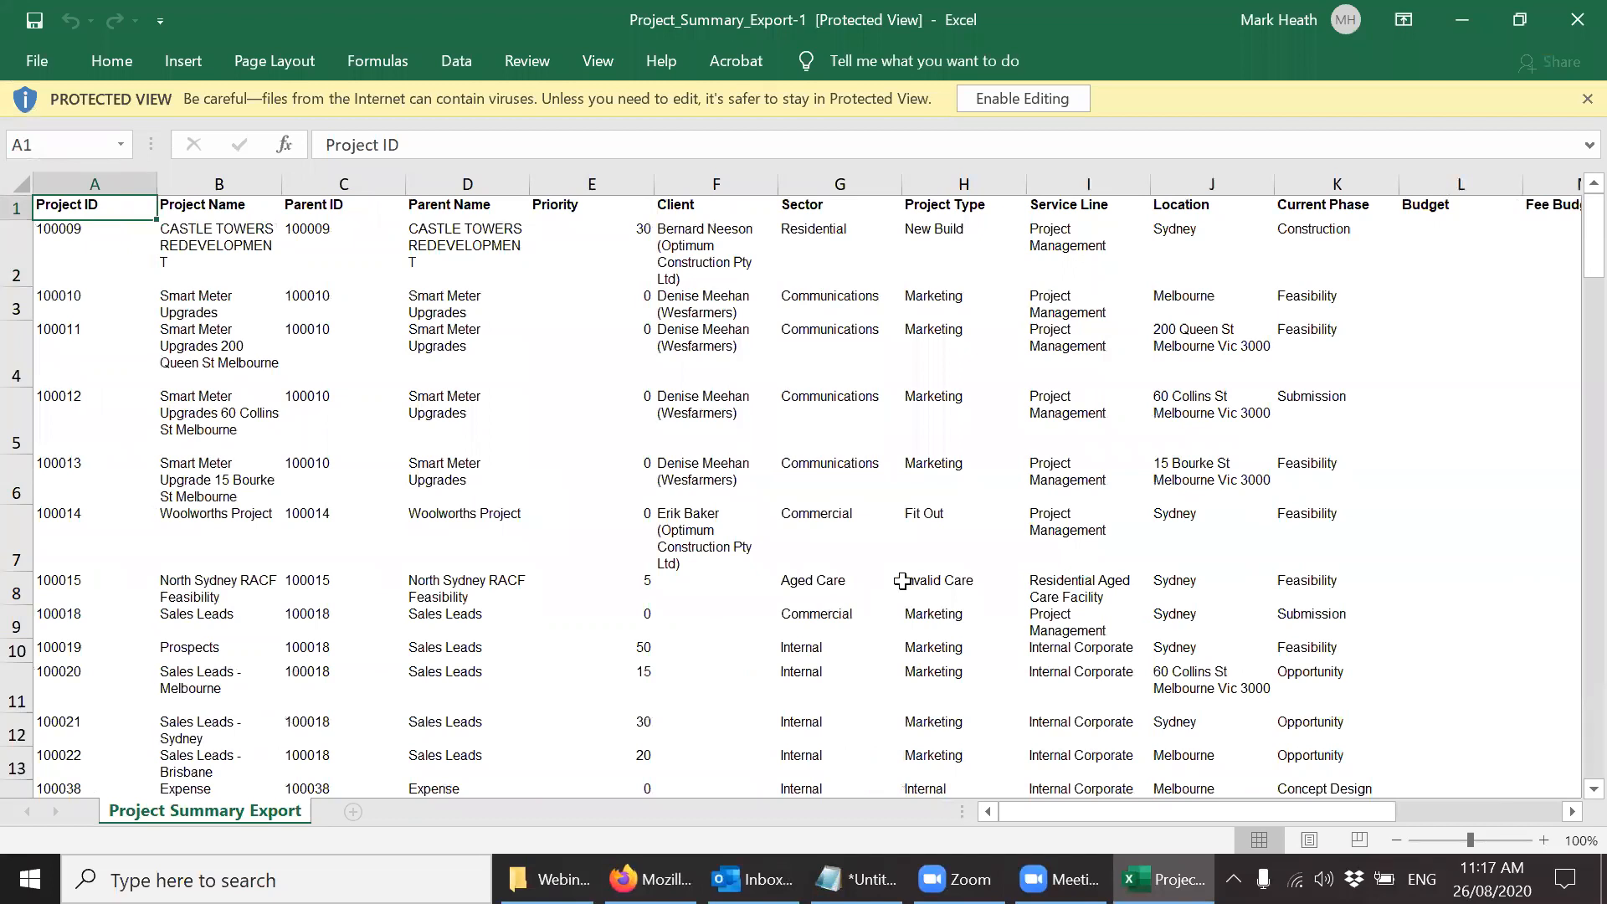
Select the whole exported project table including its headers and copy it.
key(ctrl+shift+Down)
key(ctrl+shift+Right)
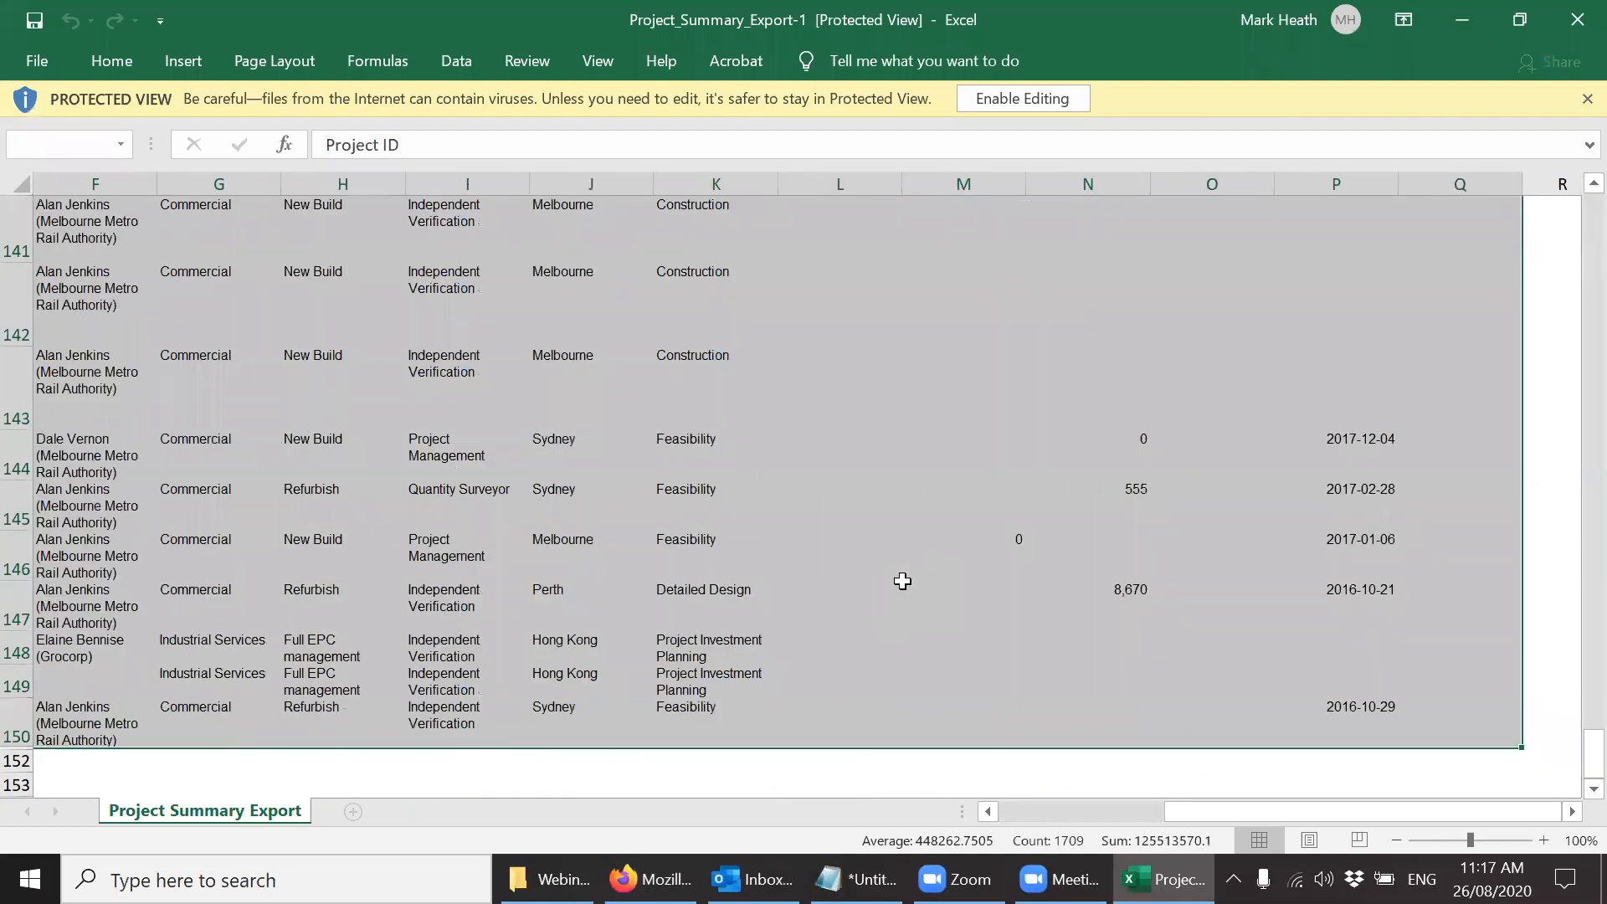
key(ctrl+c)
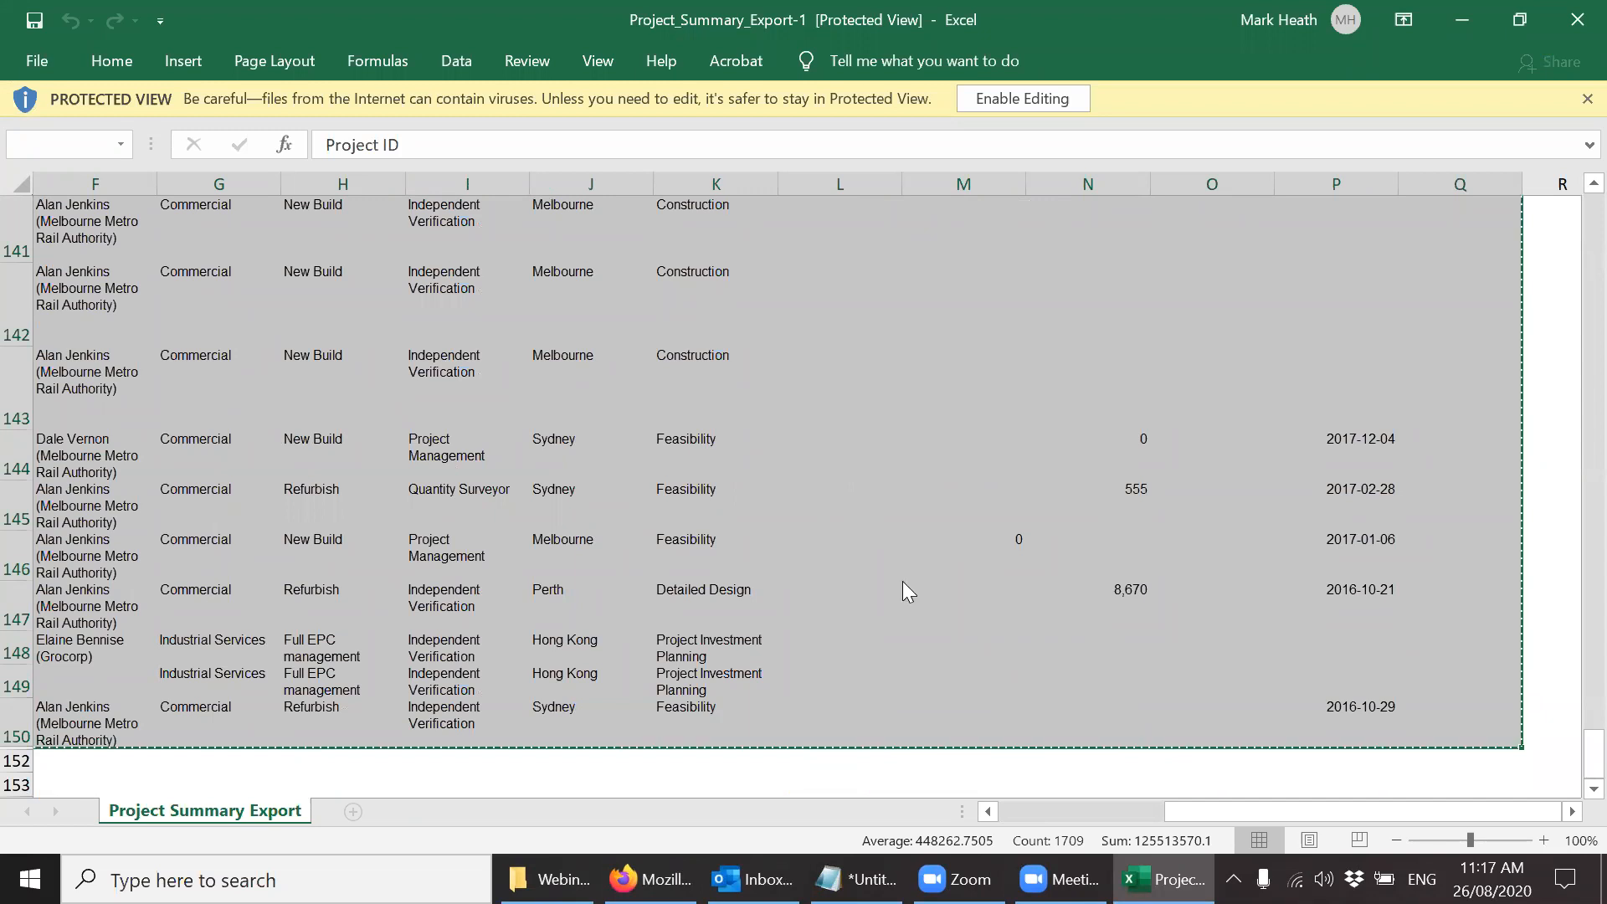
Switch to the browser and open the project import page from the portfolio Summary.
click(650, 878)
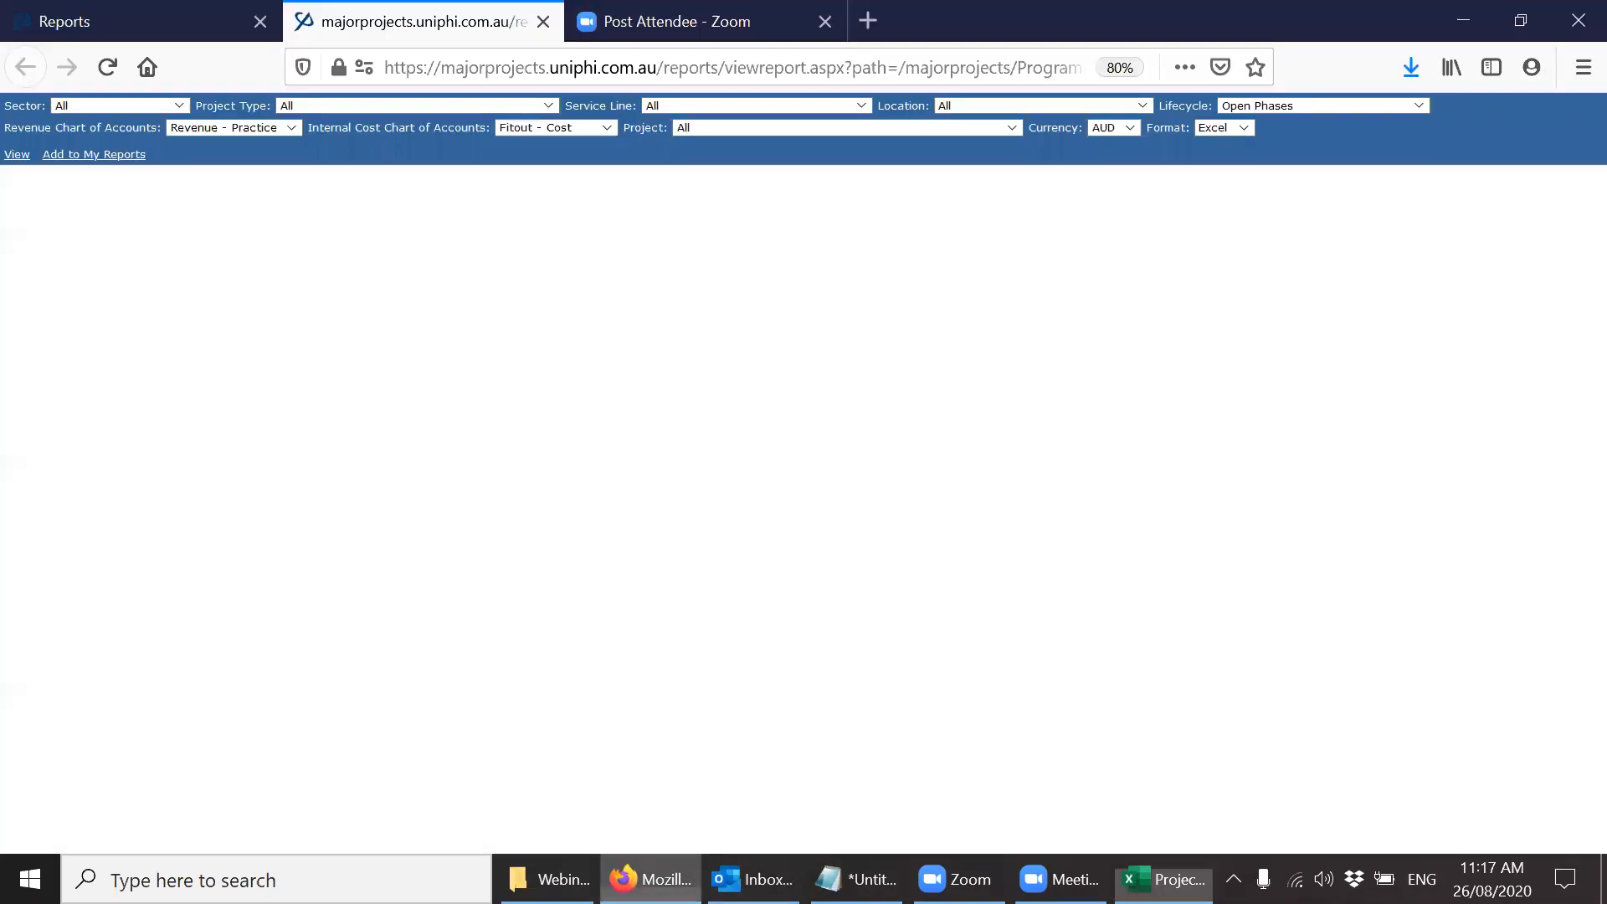
click(176, 27)
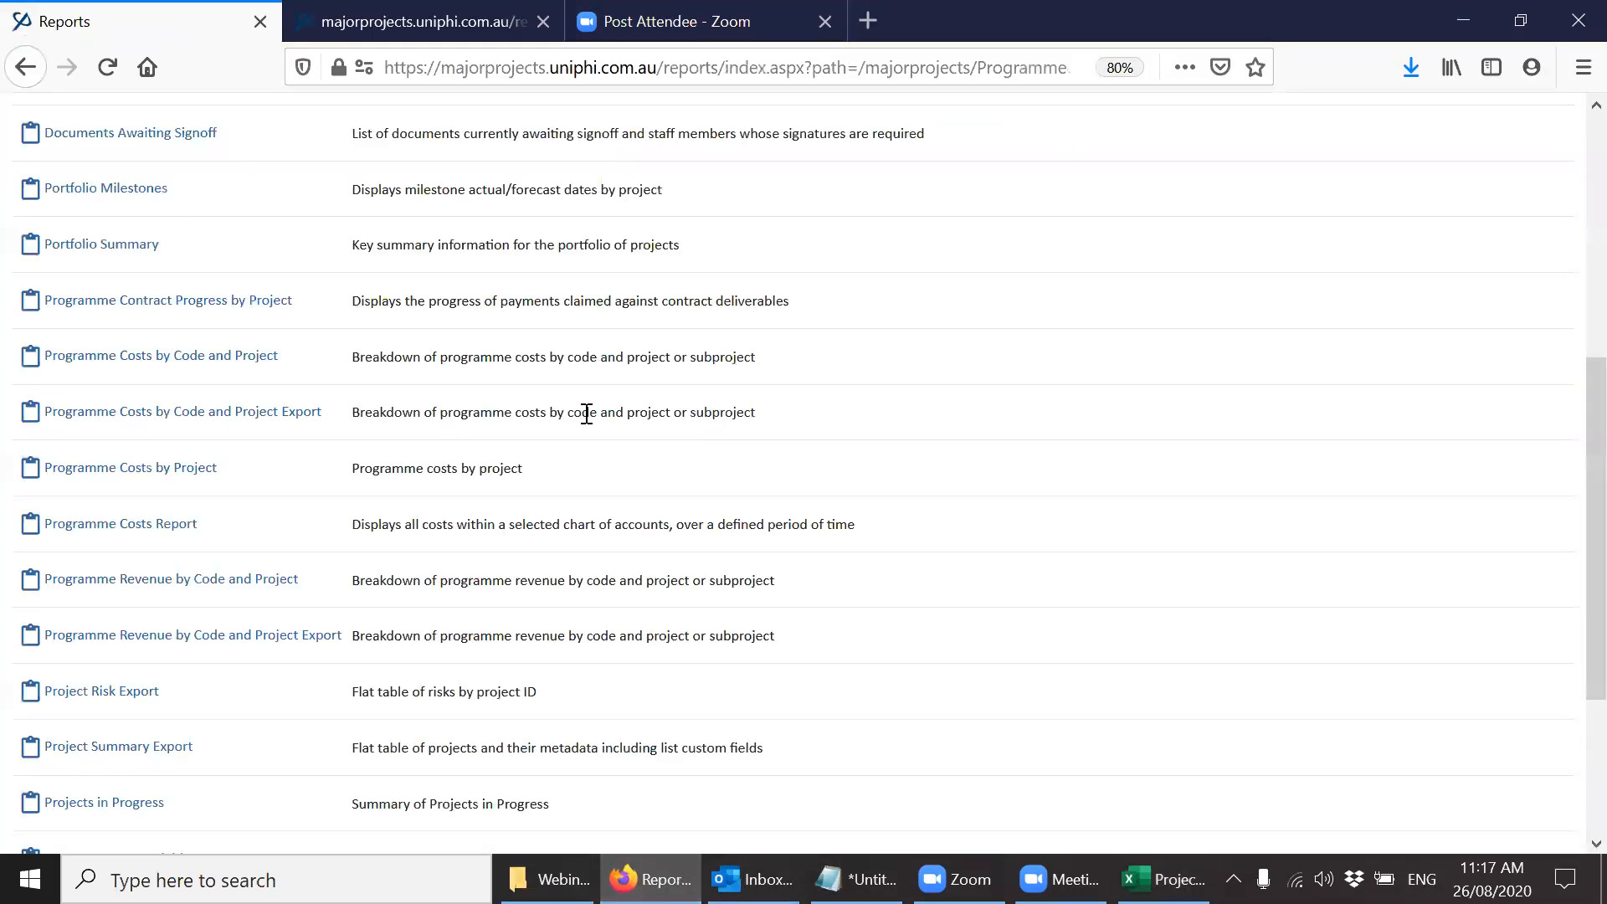
scroll(1567, 168, up, 5)
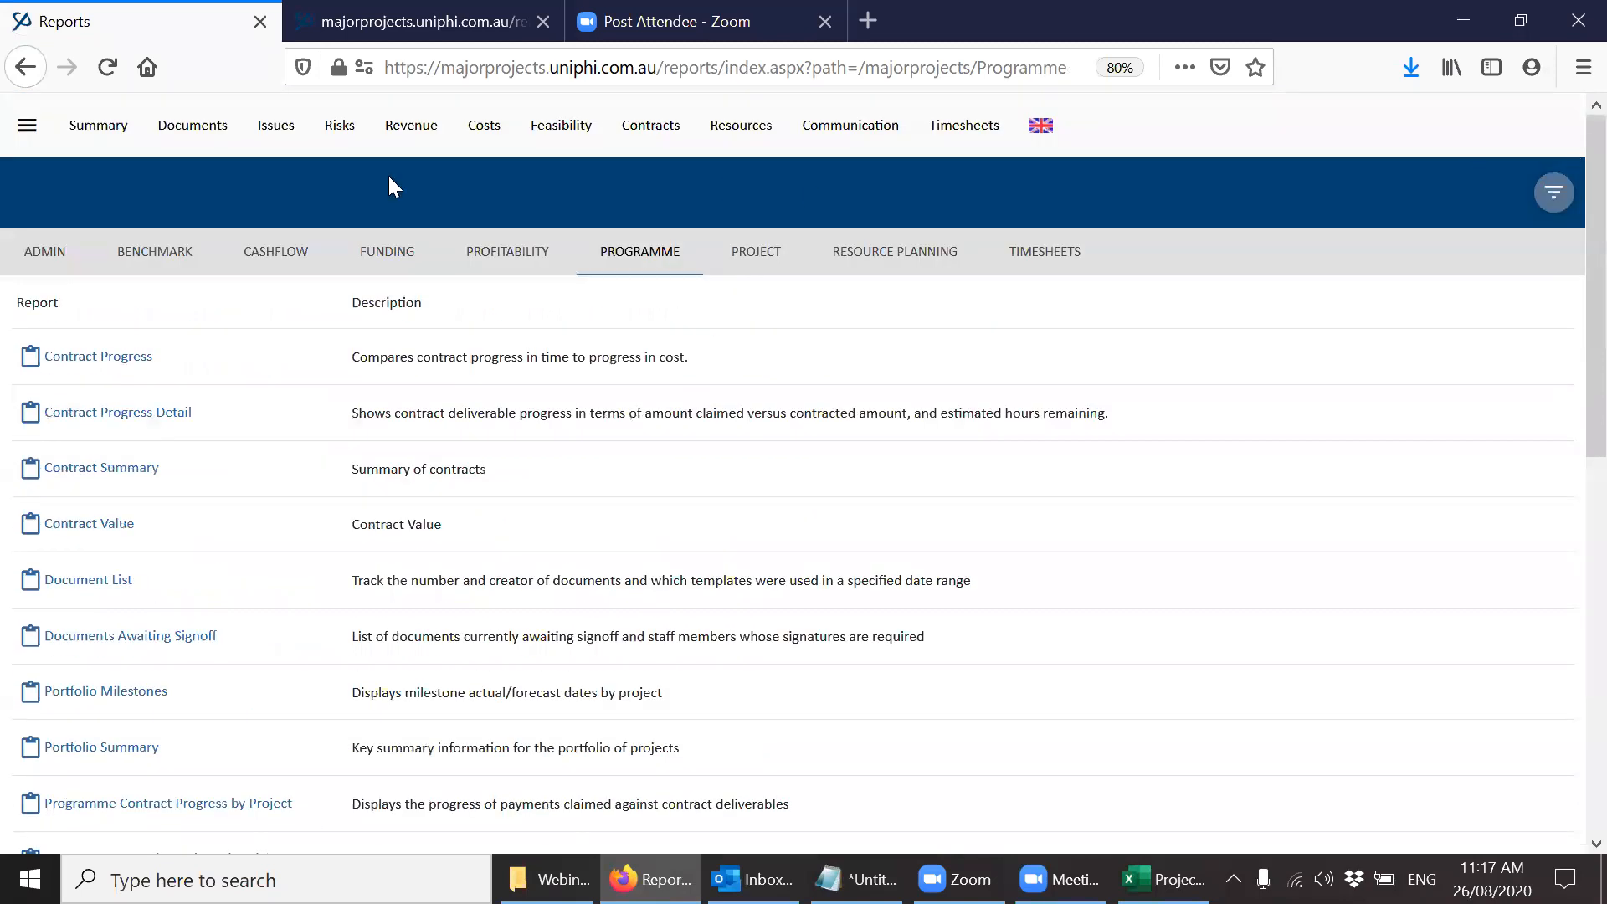
click(109, 144)
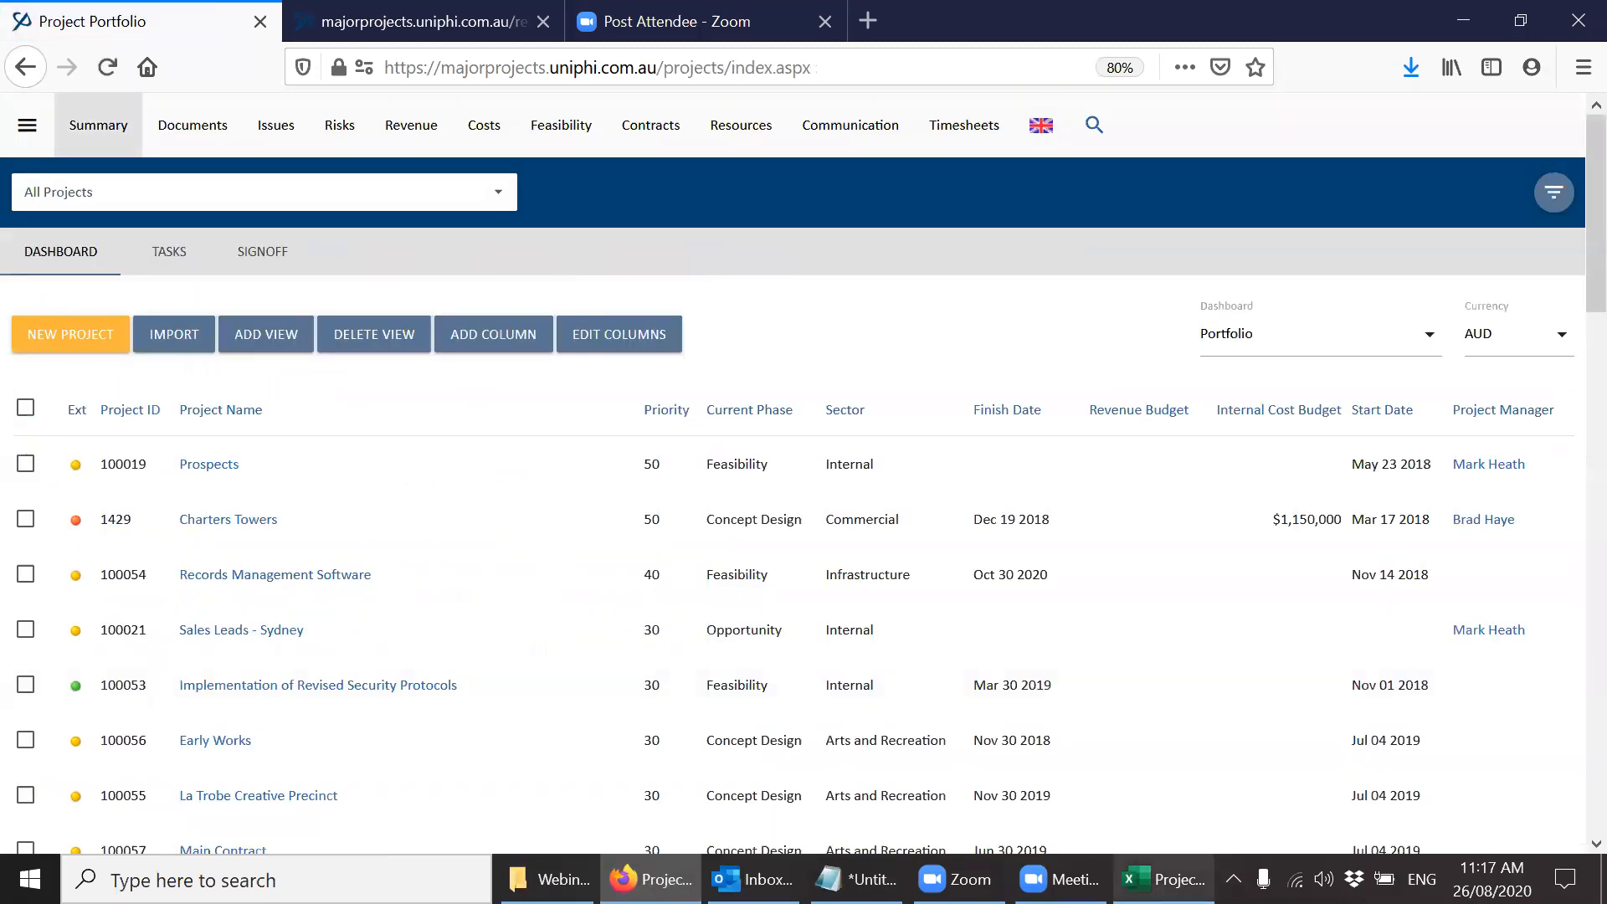
click(1163, 879)
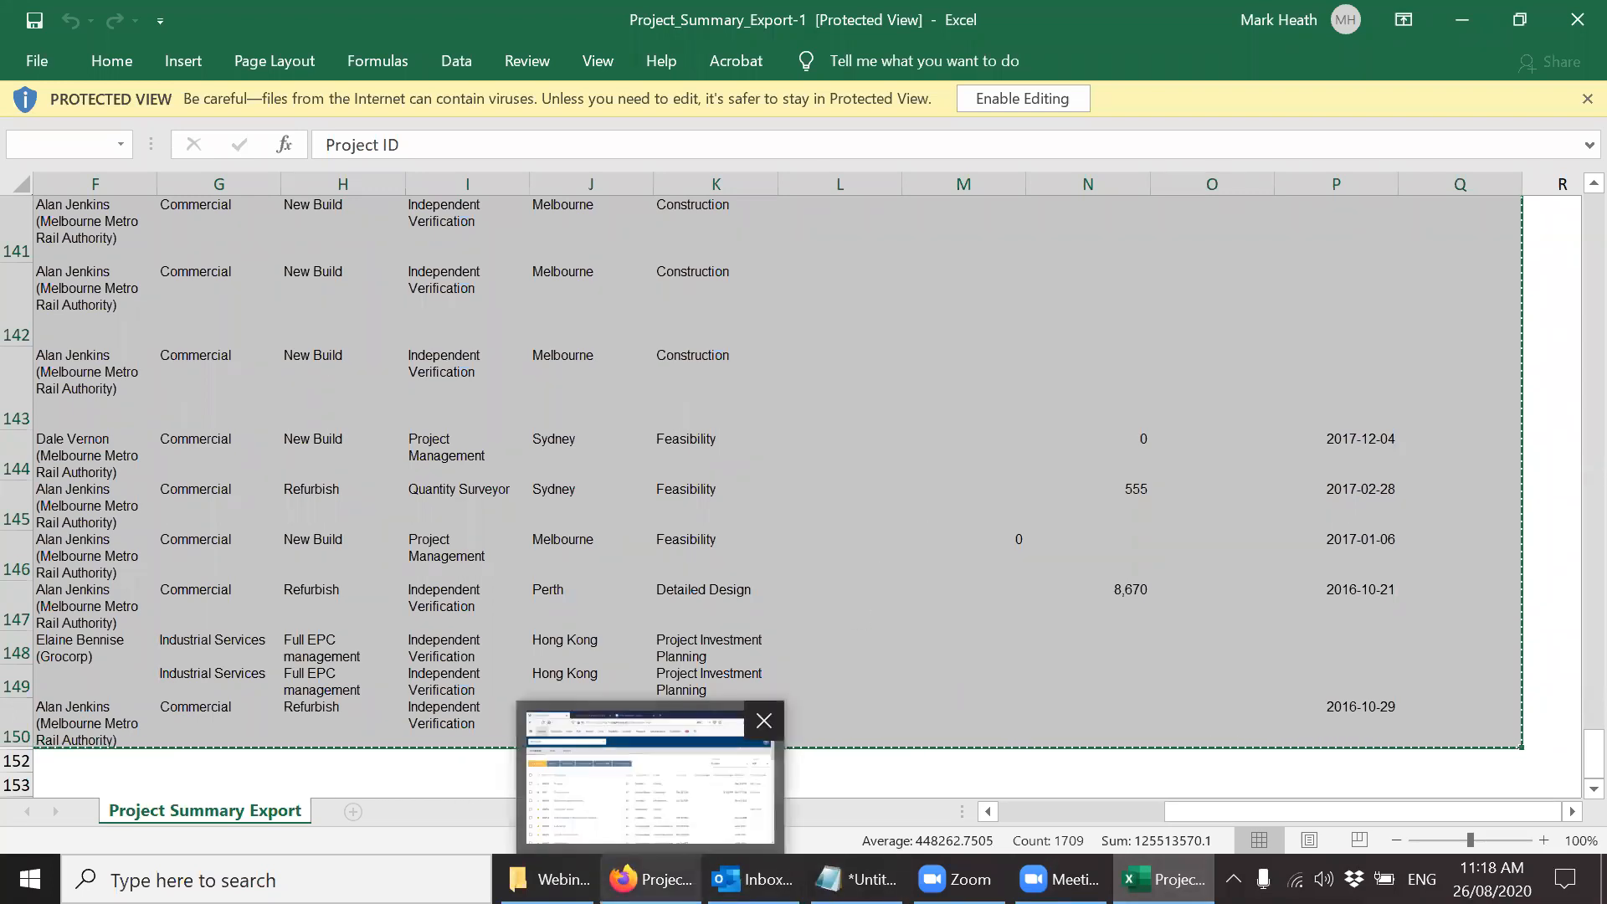
click(650, 879)
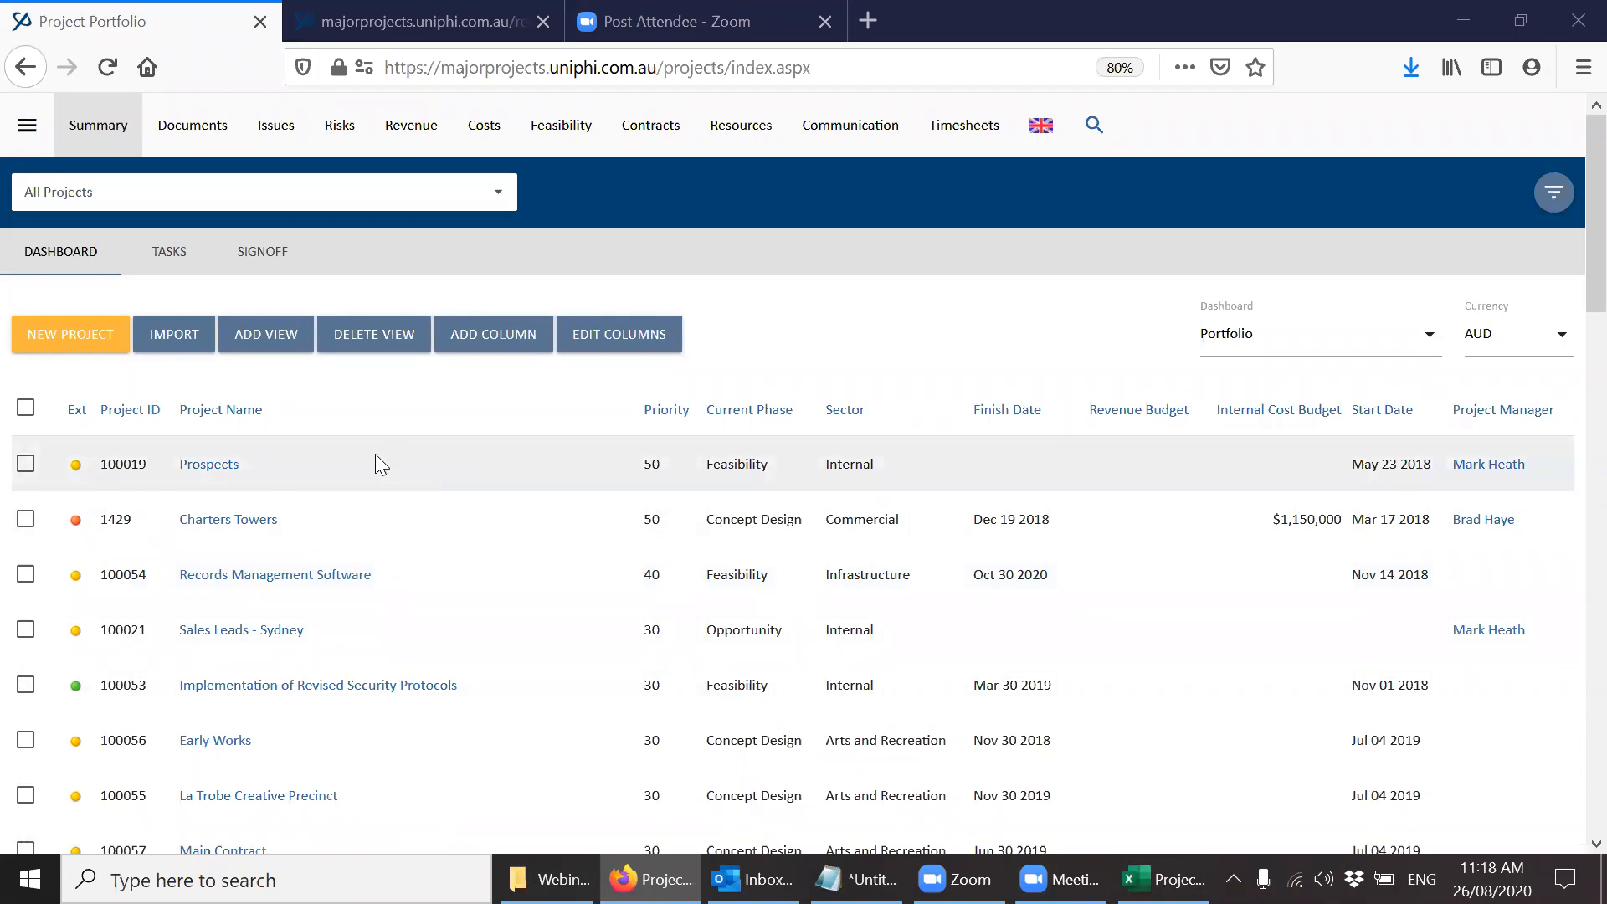
click(179, 343)
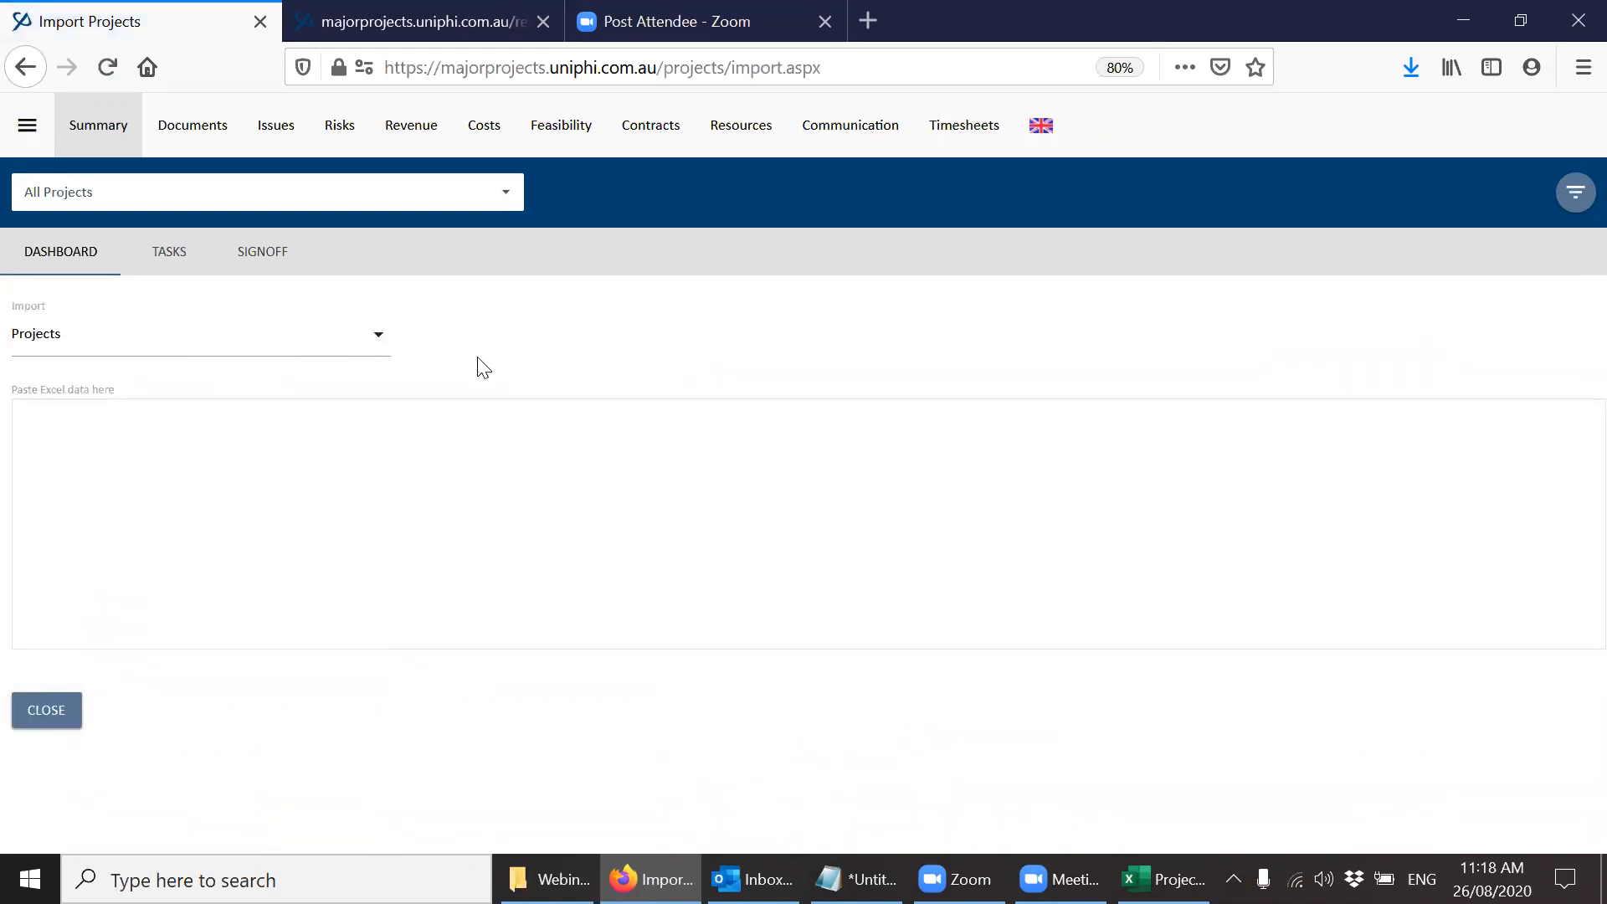
Look through the kinds of data that can be imported alongside Projects.
click(378, 346)
mouse_move(377, 354)
mouse_down()
mouse_move(358, 636)
mouse_move(380, 352)
mouse_move(365, 399)
mouse_move(367, 373)
mouse_up()
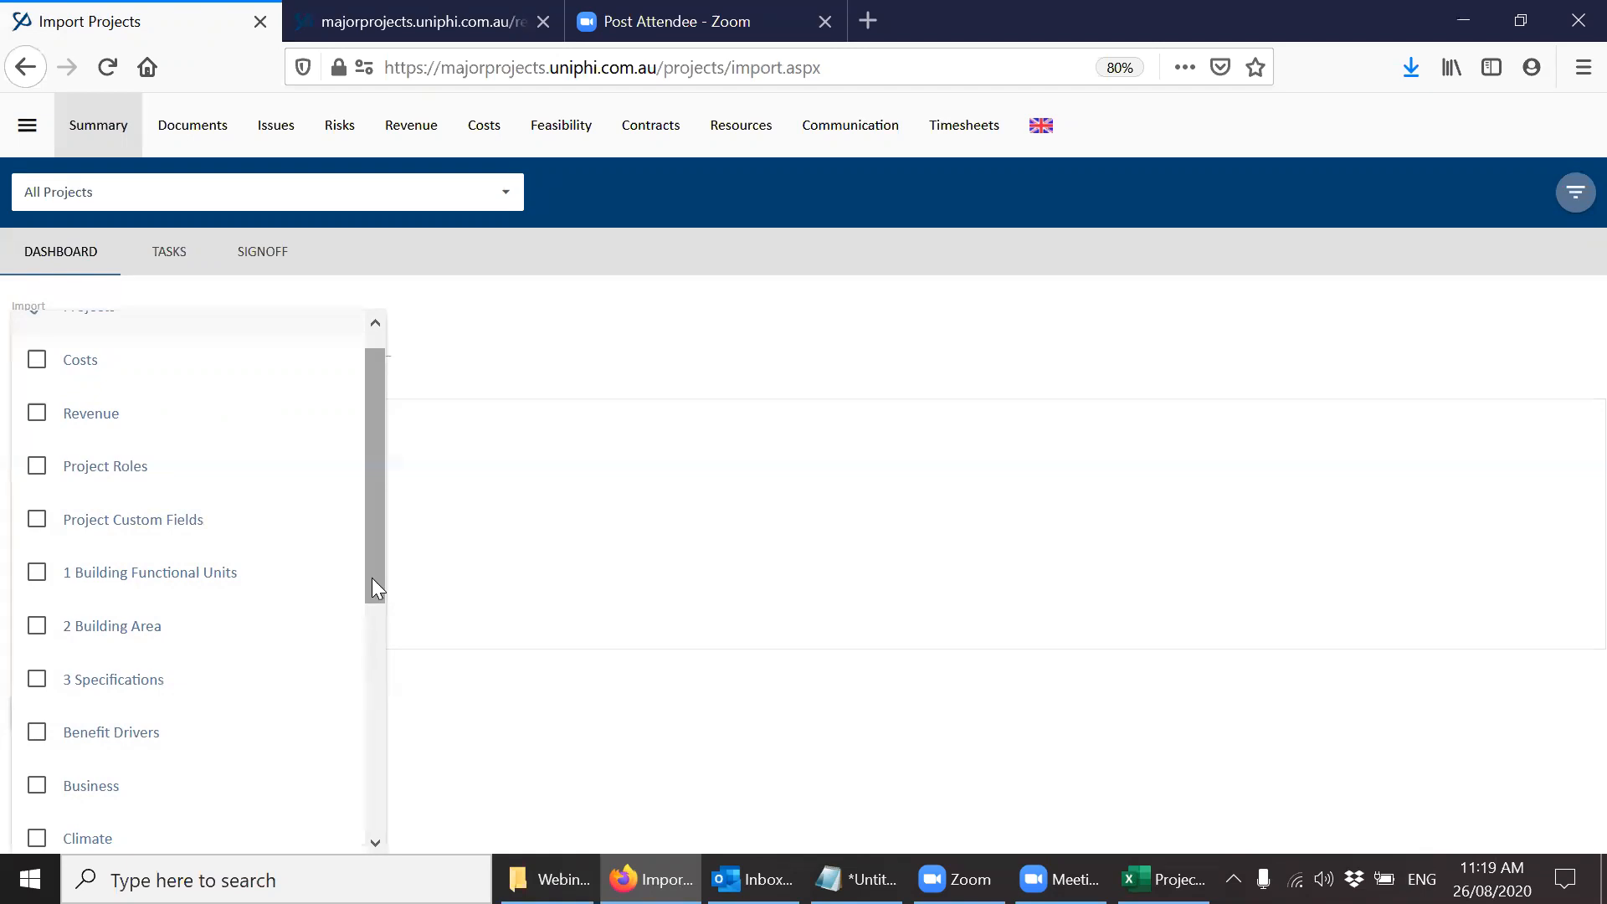
drag(371, 578, 362, 501)
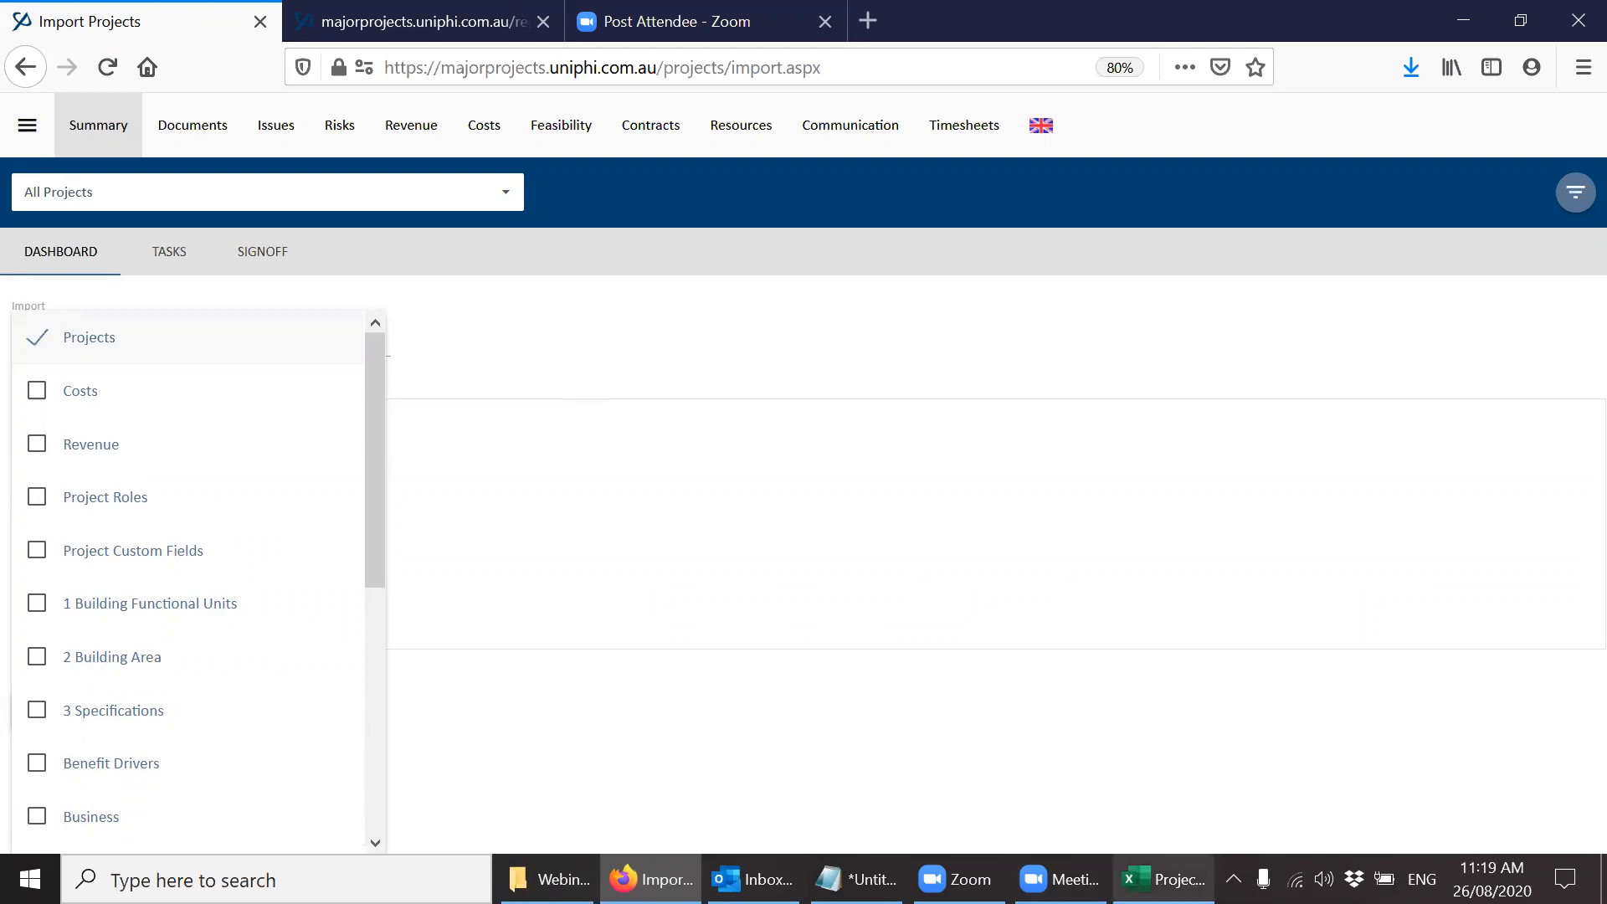
Switch to Excel and check the selected export table from its last rows back up to the header row.
click(1163, 878)
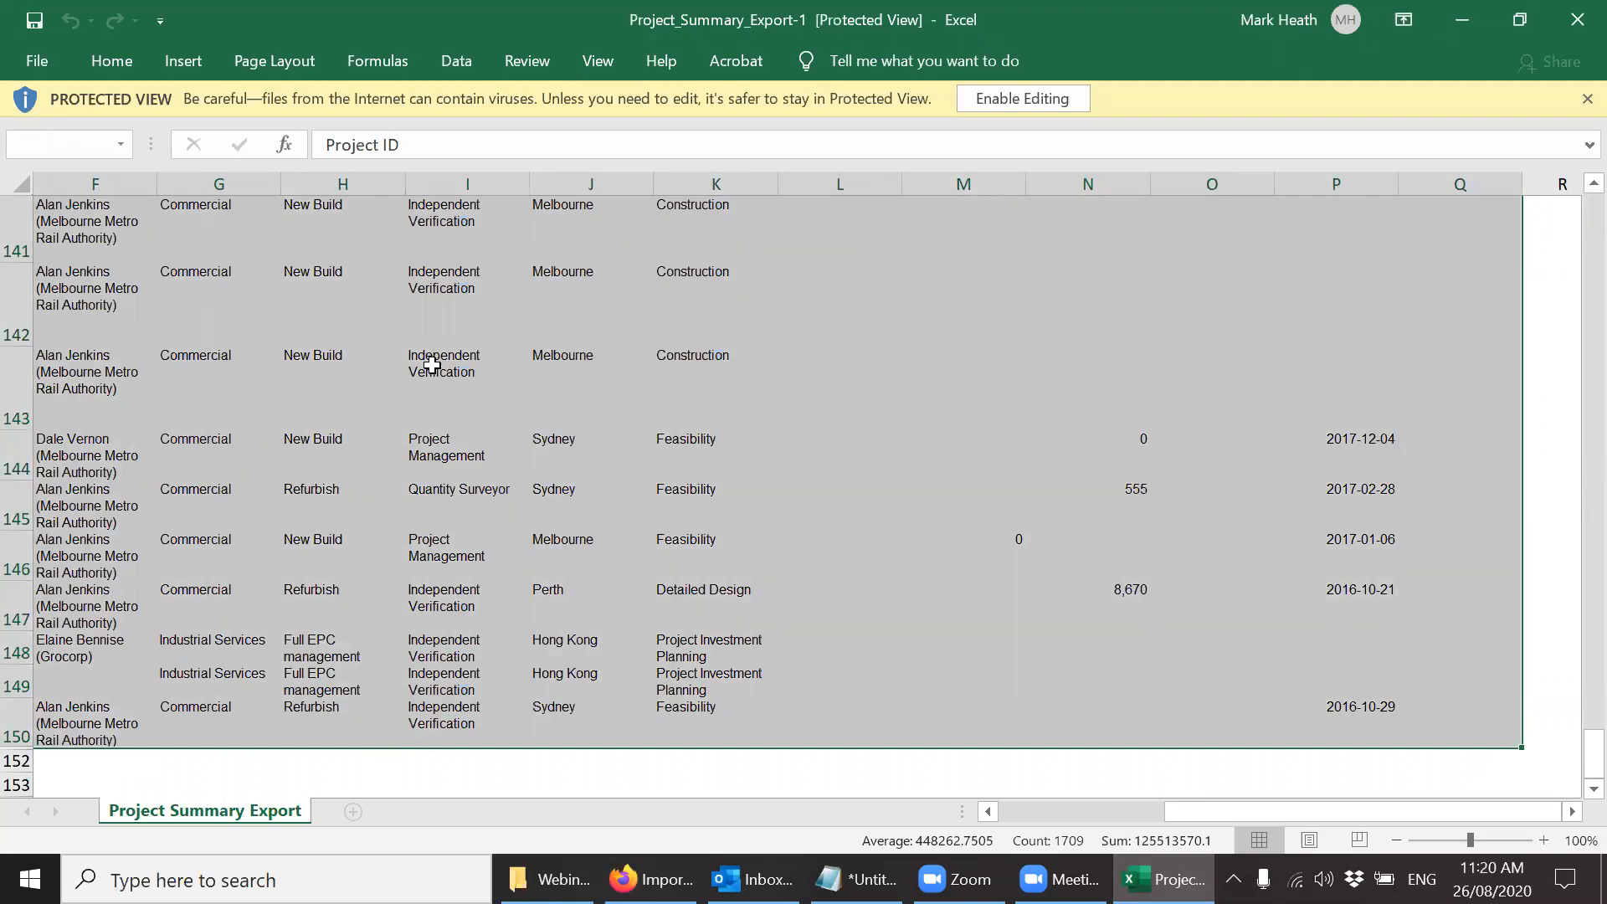
click(195, 366)
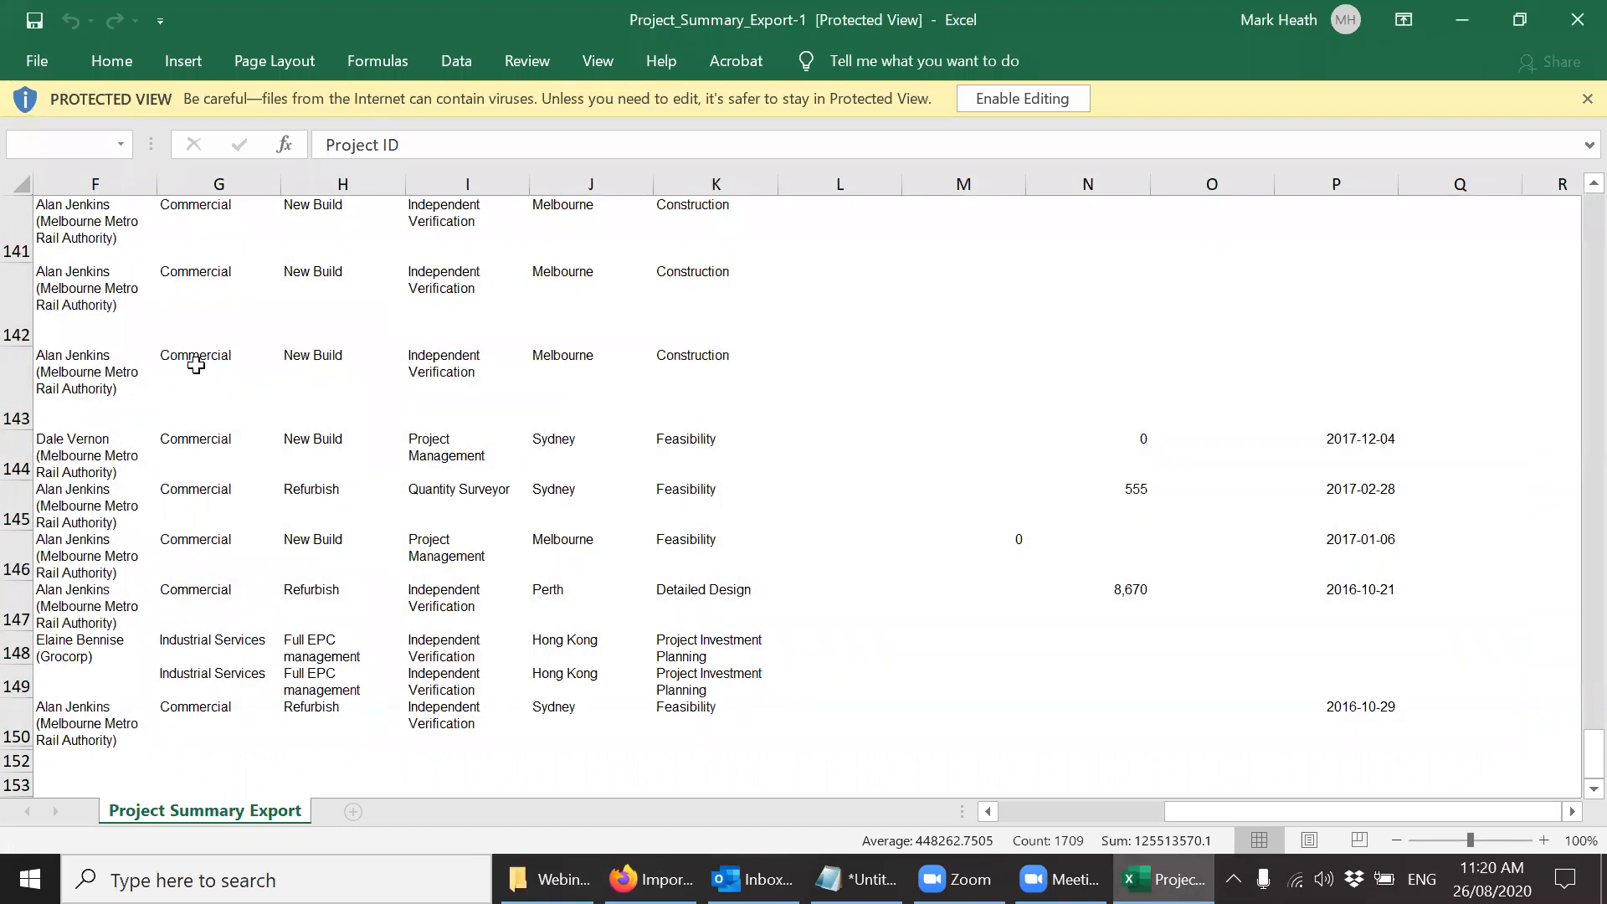
click(196, 366)
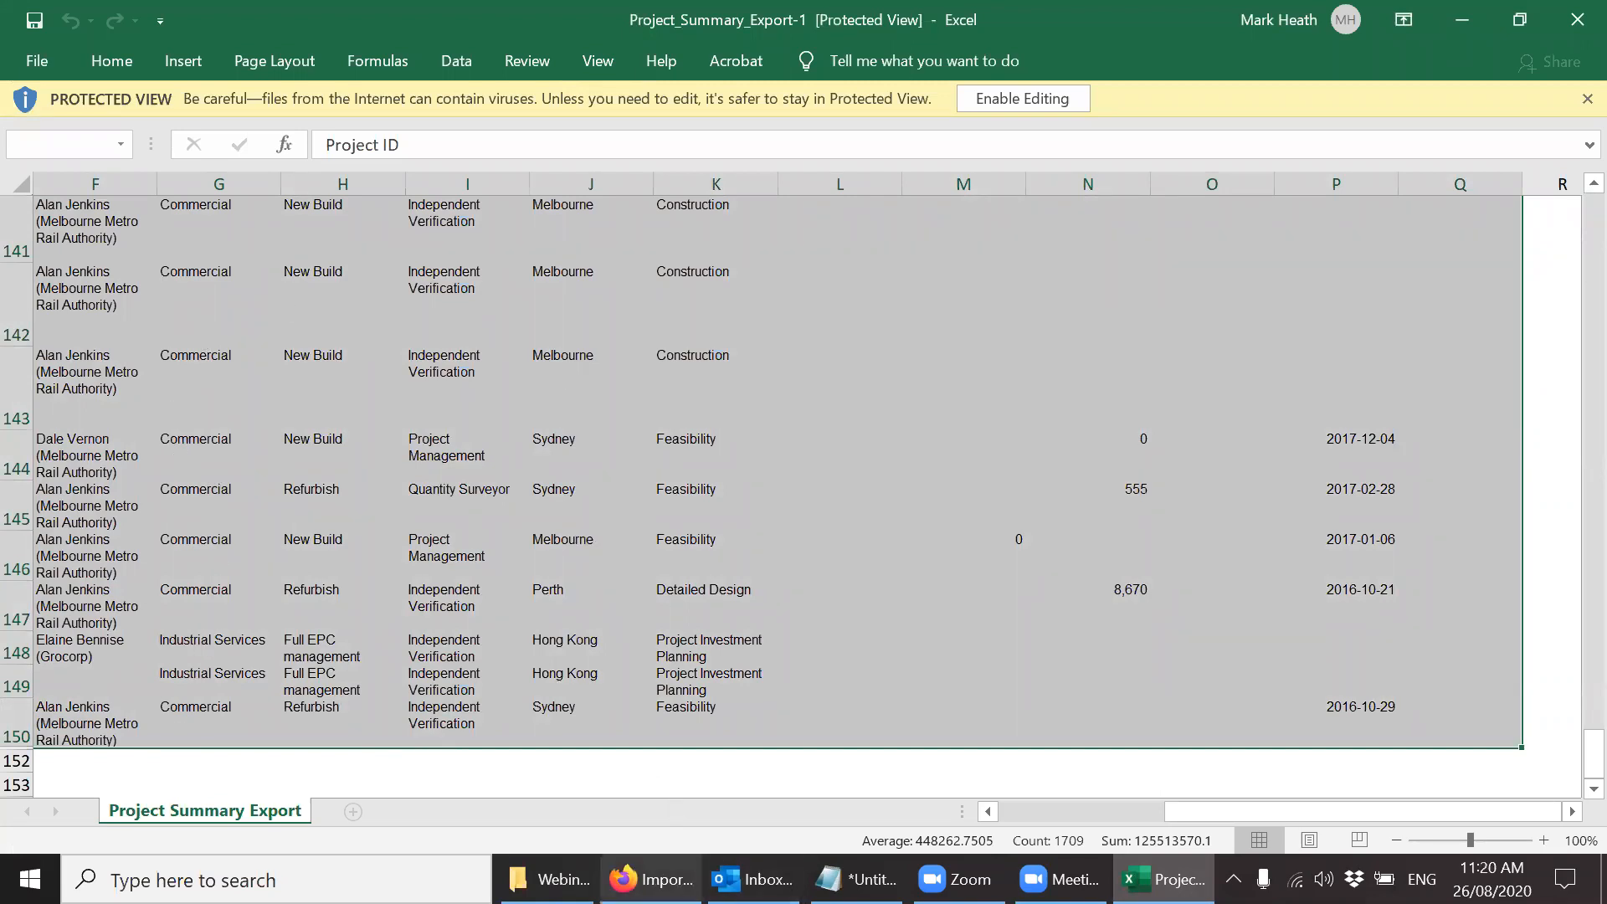
mouse_move(649, 879)
drag(1185, 810, 1010, 812)
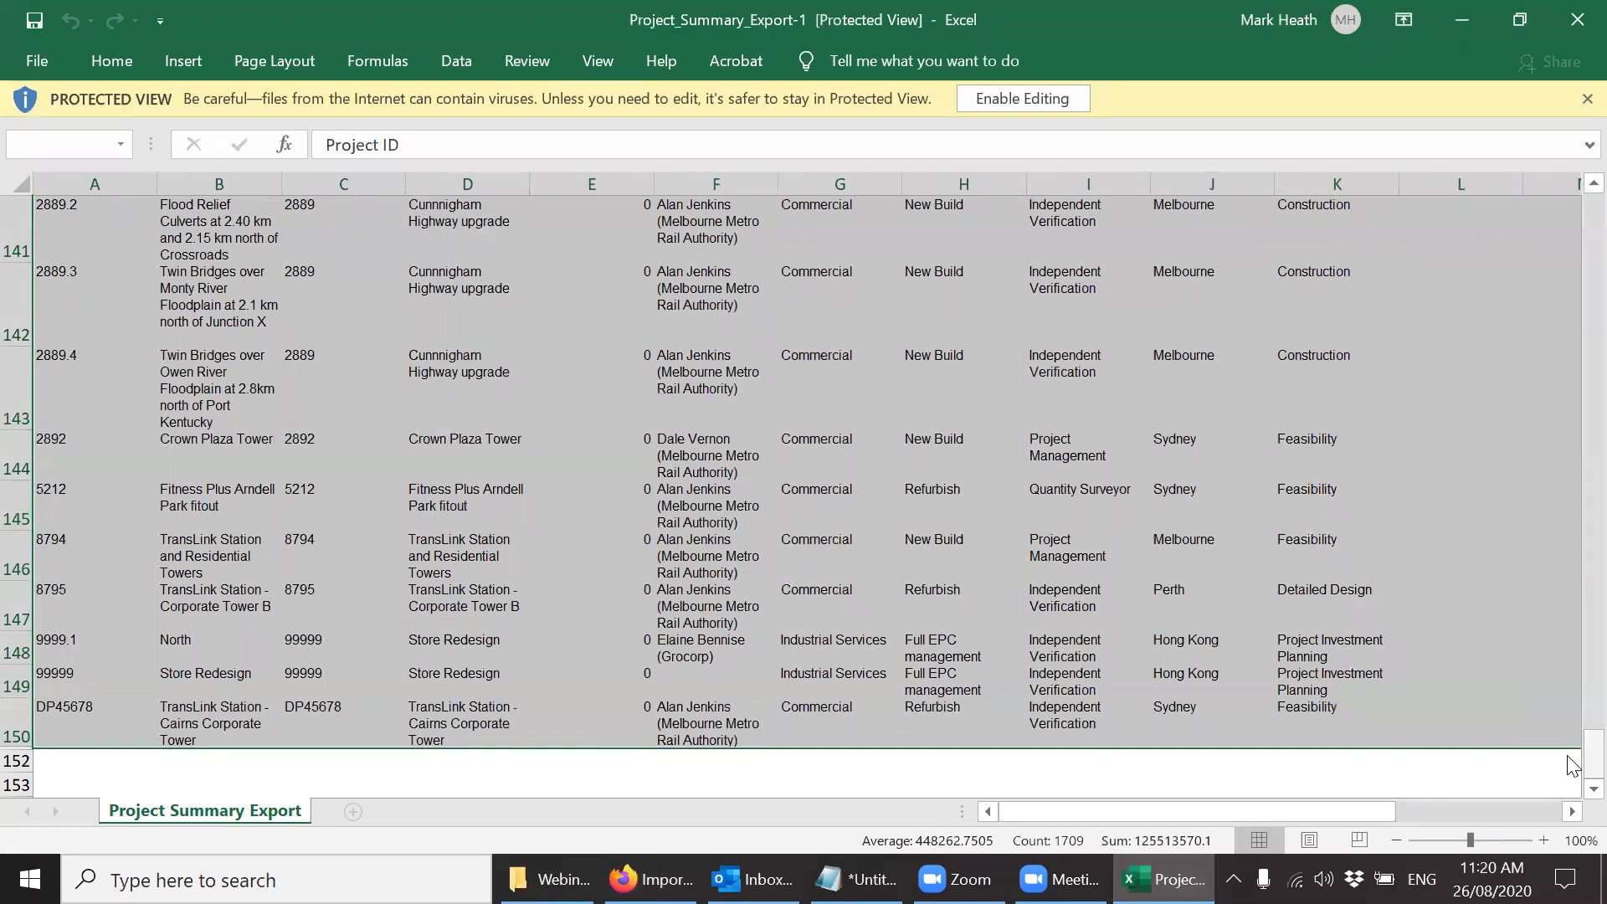
drag(1589, 756, 1568, 668)
drag(1567, 211, 1568, 197)
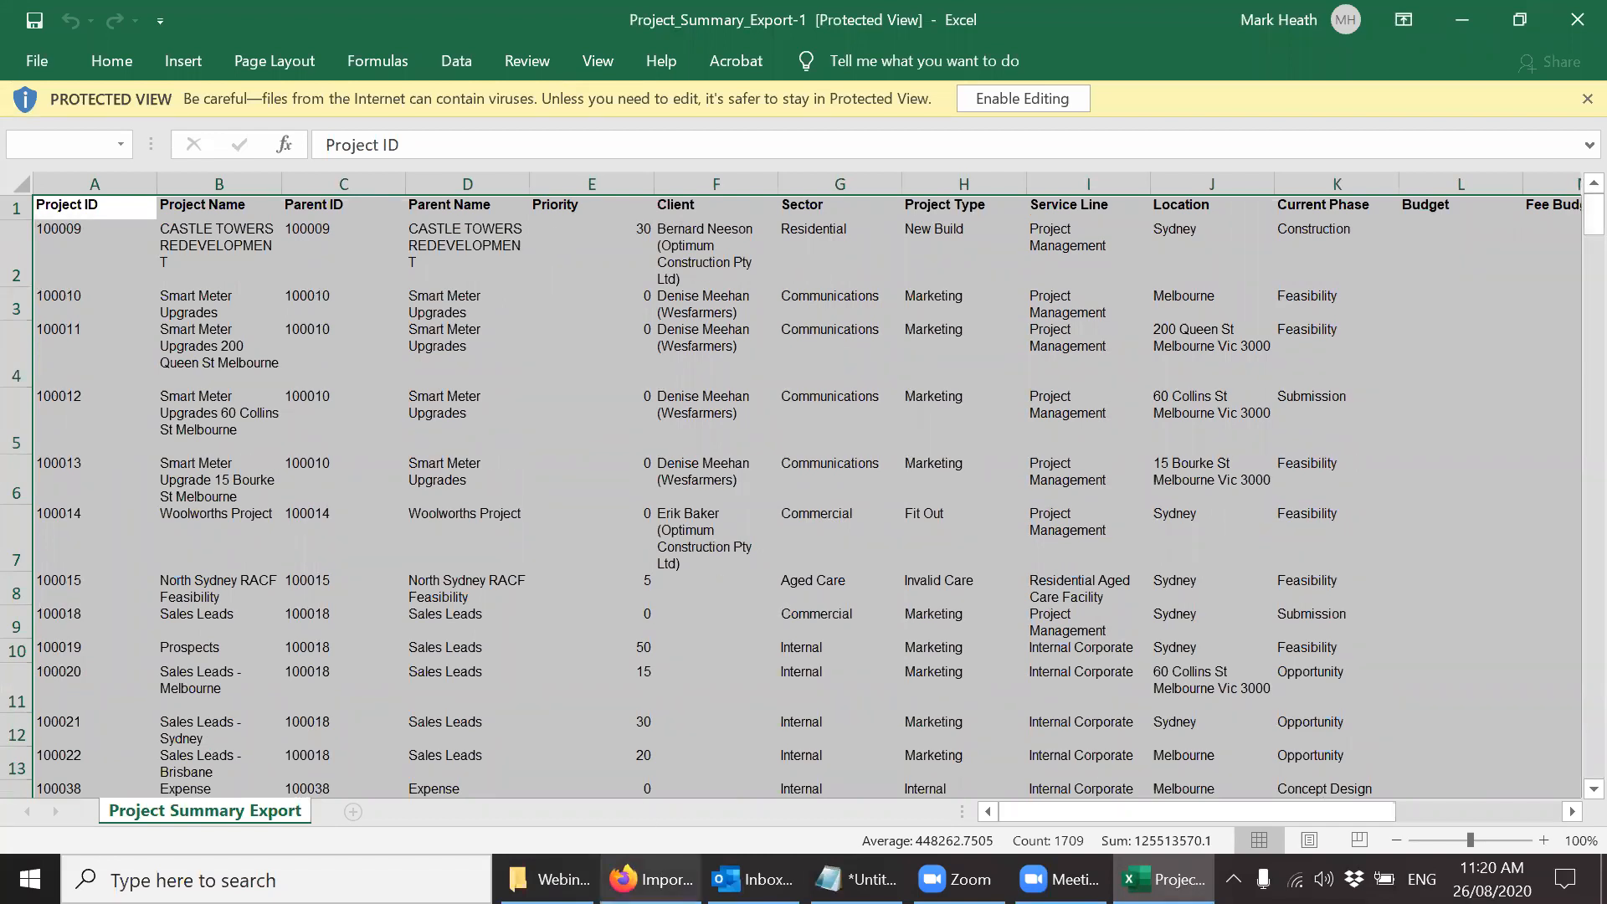
Return to the import page in the browser, choose Projects and Costs, and paste the copied table as the Excel data.
mouse_move(652, 879)
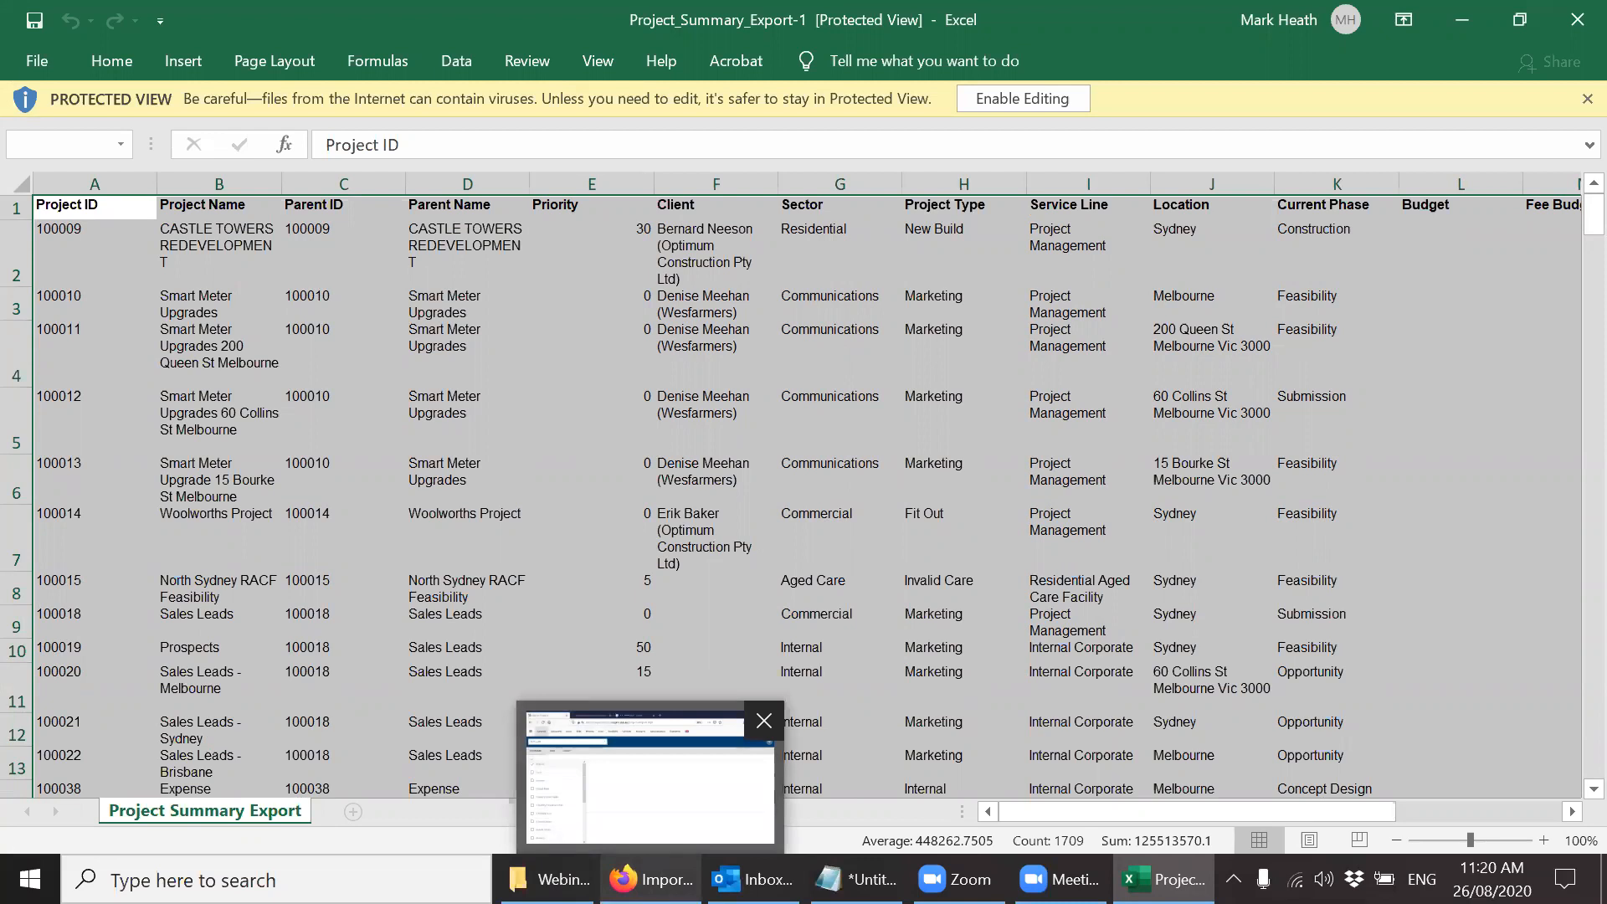
click(650, 775)
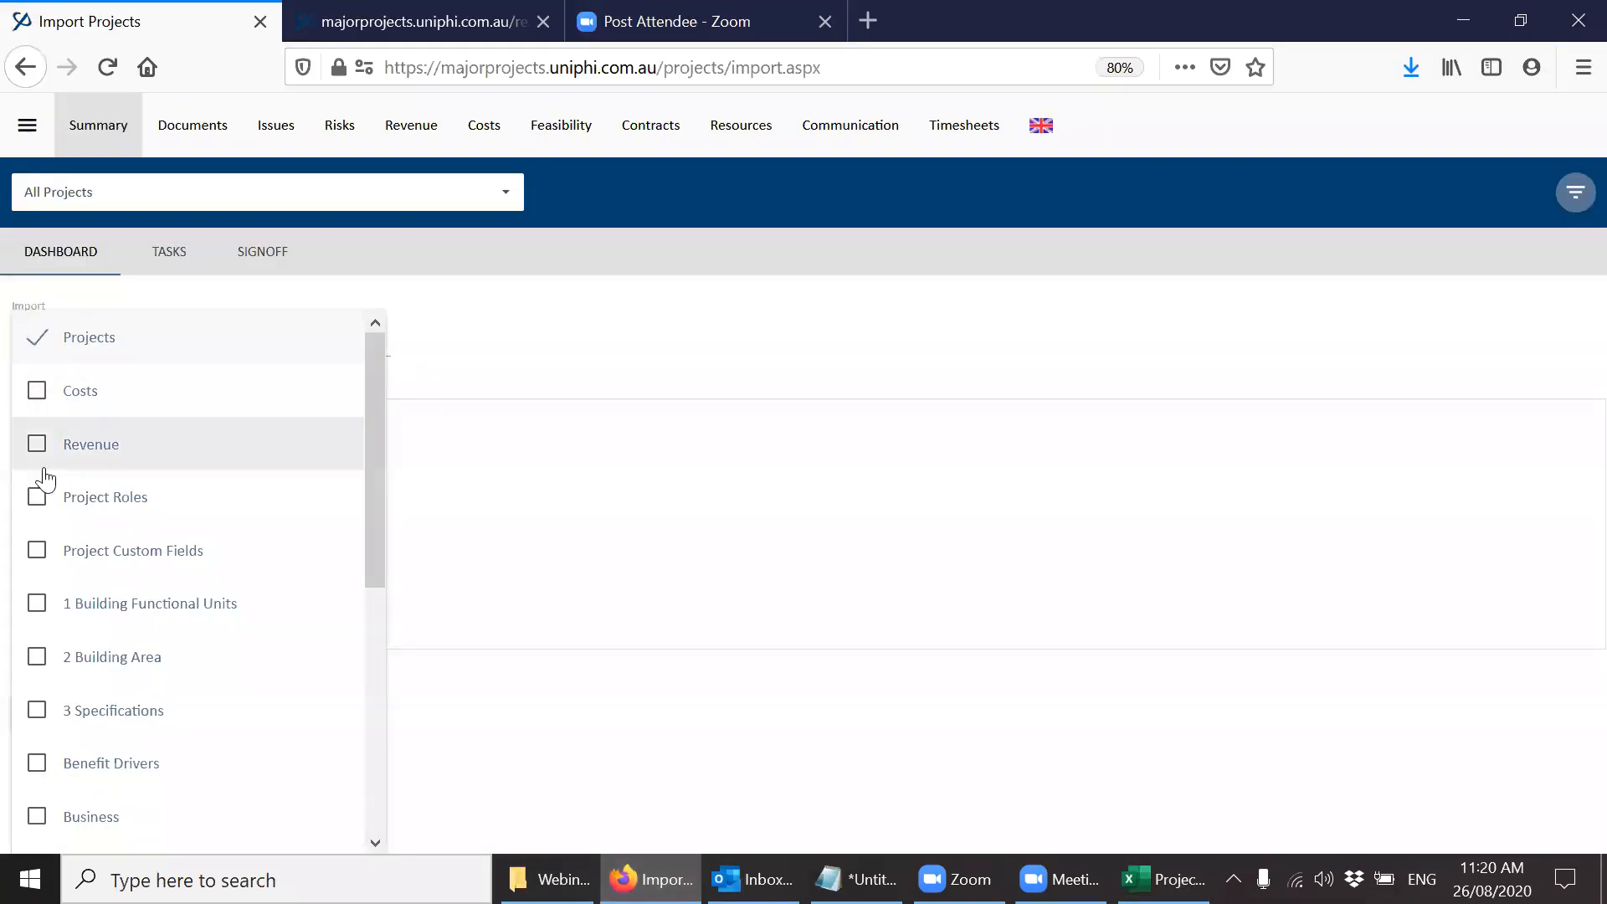
click(639, 465)
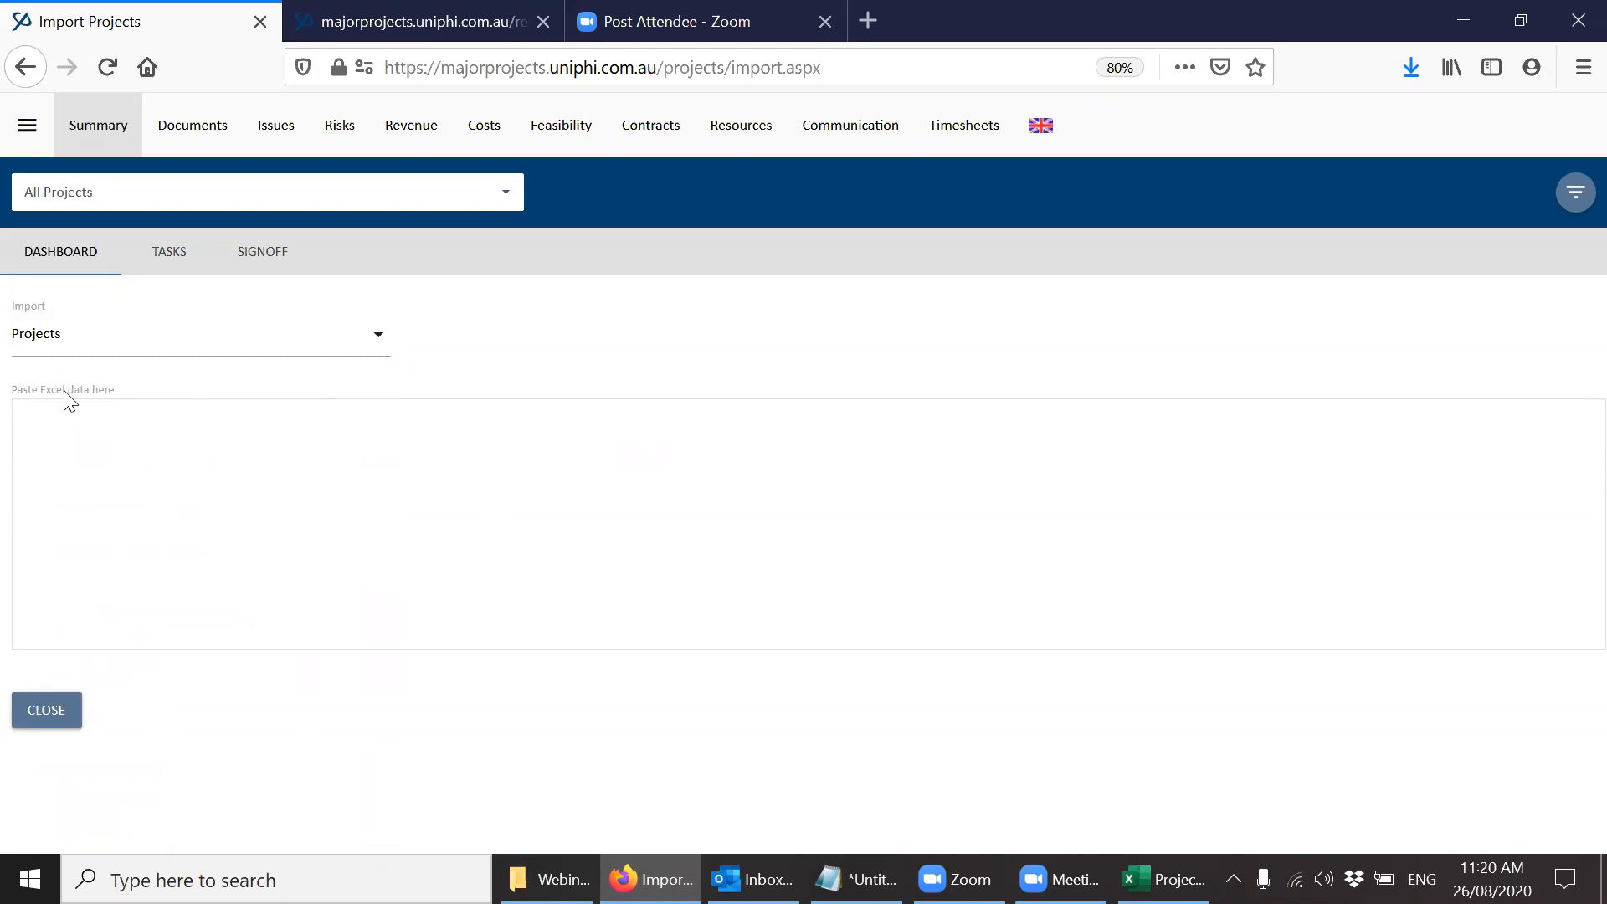
key(ctrl+v)
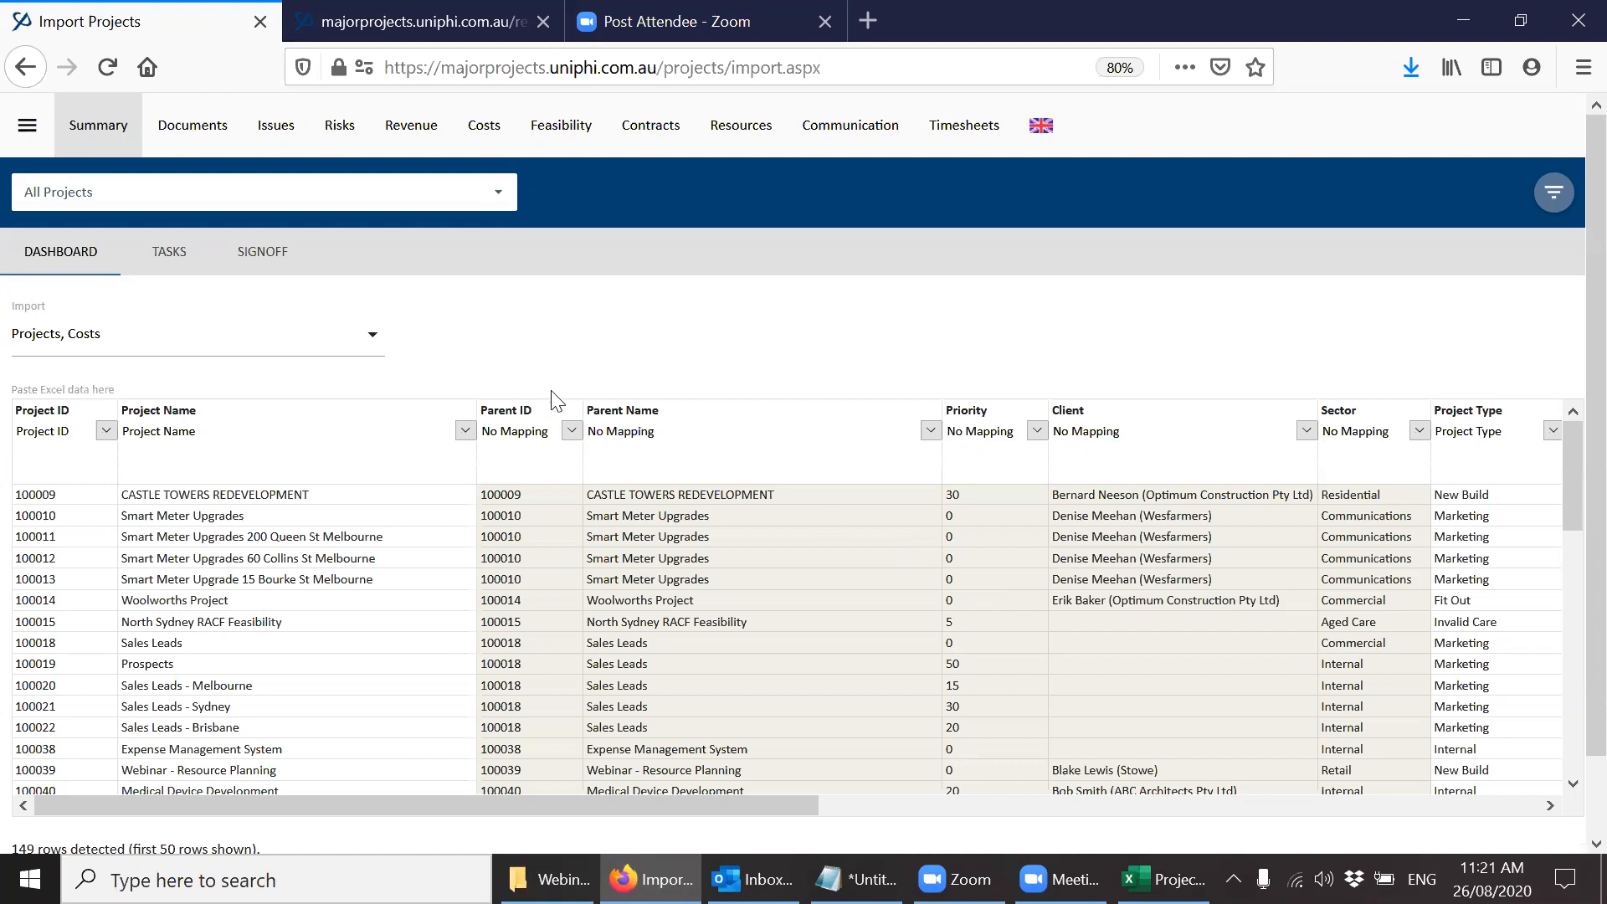
Check the other import types such as Revenue and Project Roles, keeping only Projects and Costs selected, and close the list.
click(367, 339)
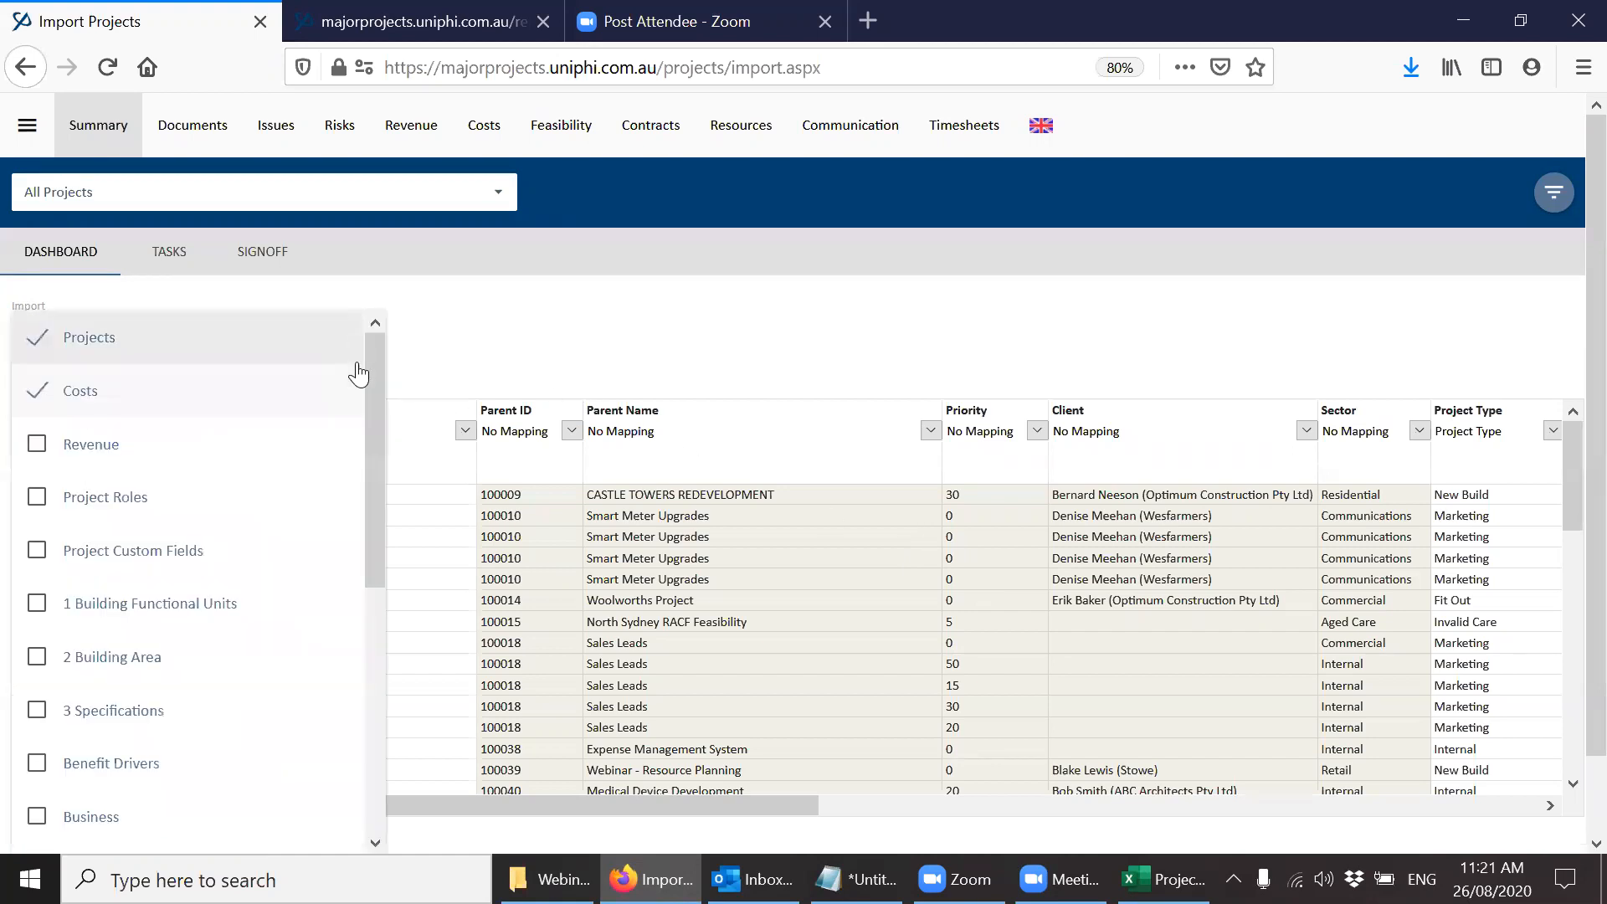
mouse_move(375, 465)
mouse_down()
mouse_move(377, 690)
mouse_move(392, 459)
mouse_up()
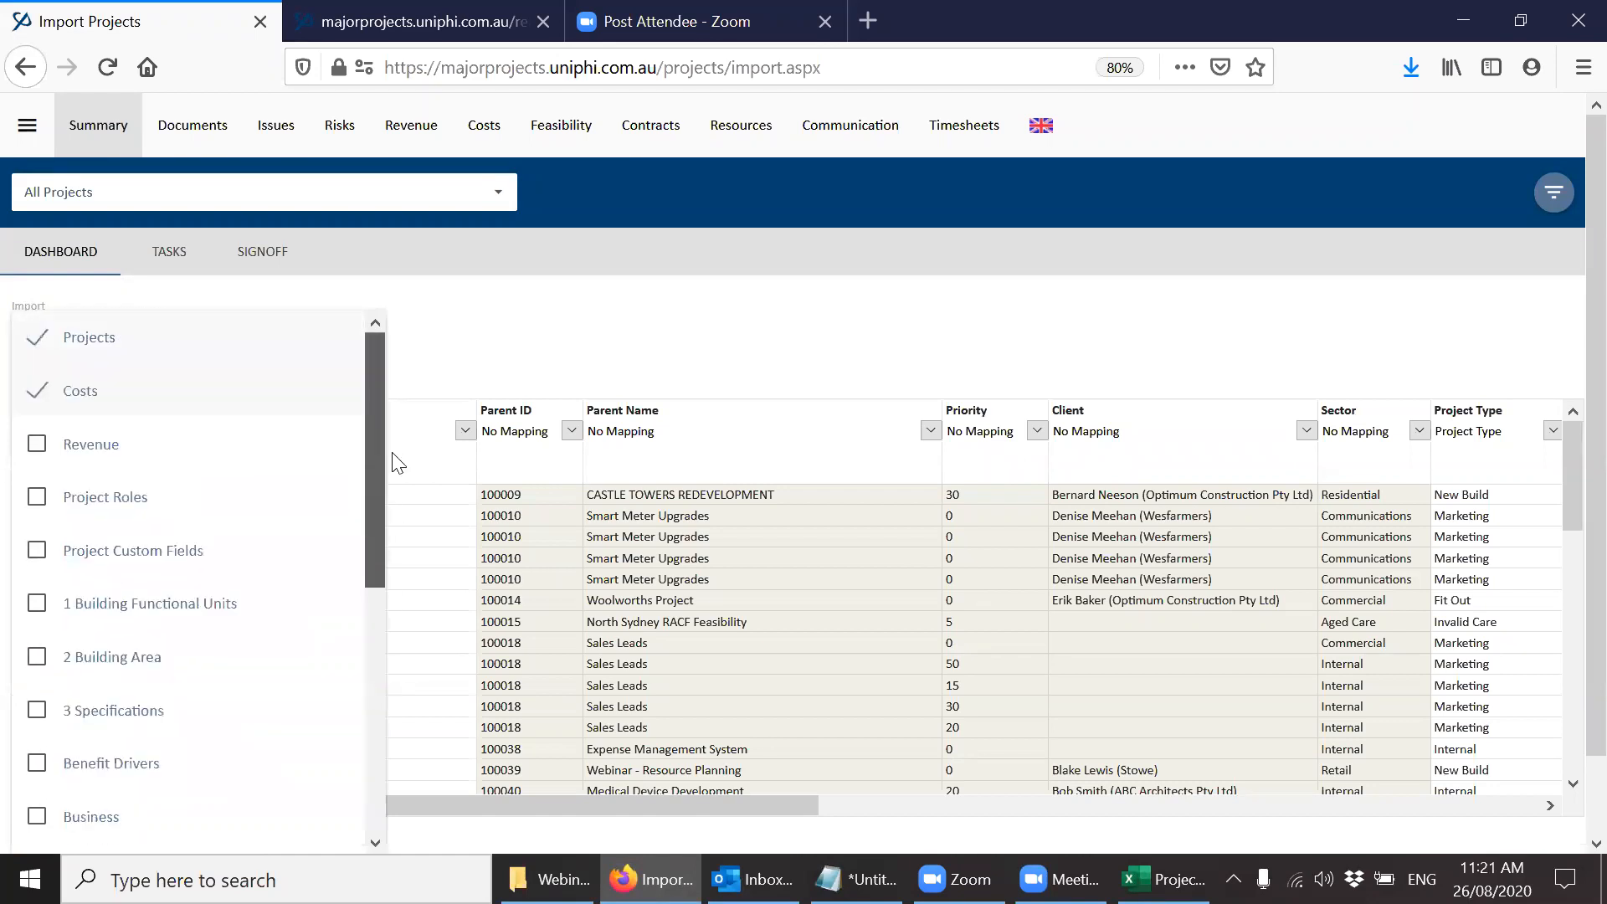
click(41, 448)
click(41, 448)
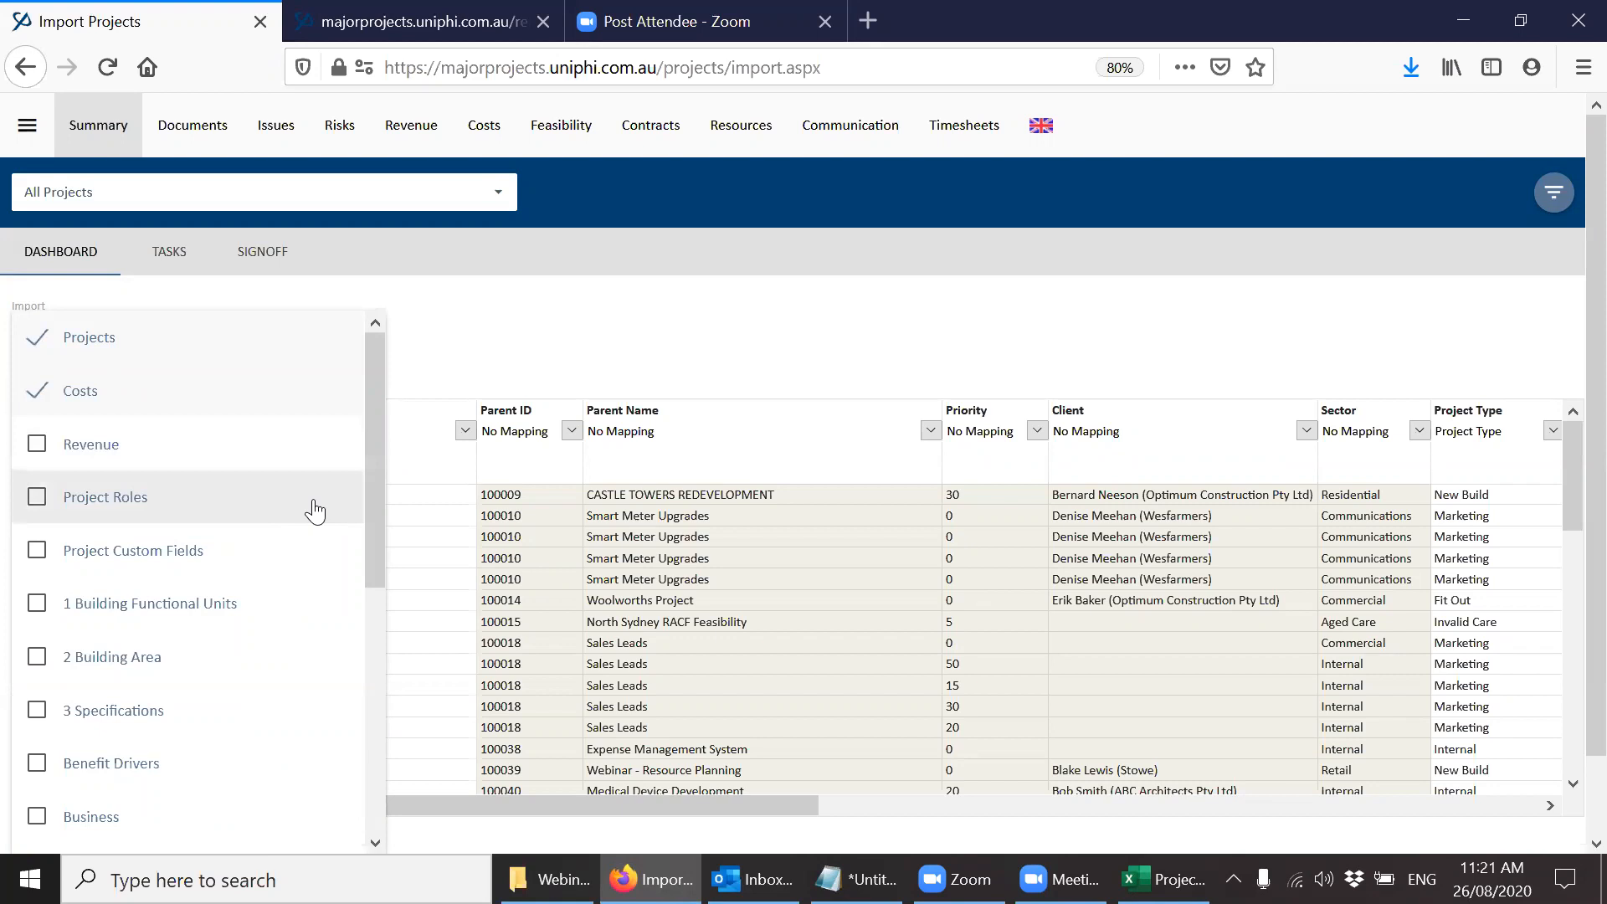
drag(369, 510, 380, 447)
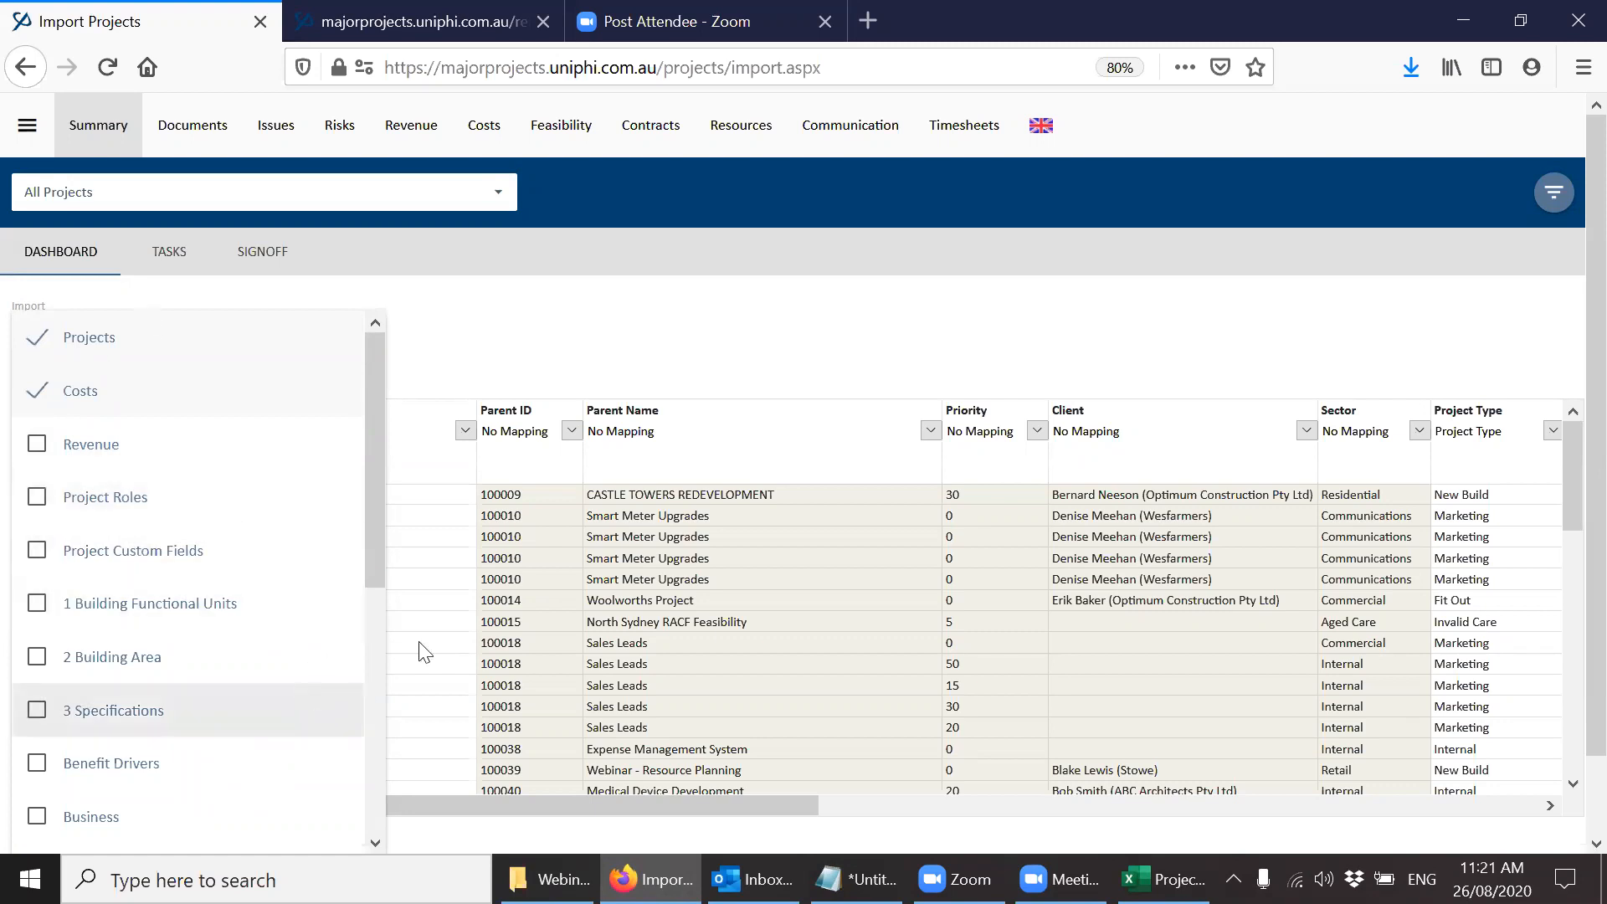
click(609, 318)
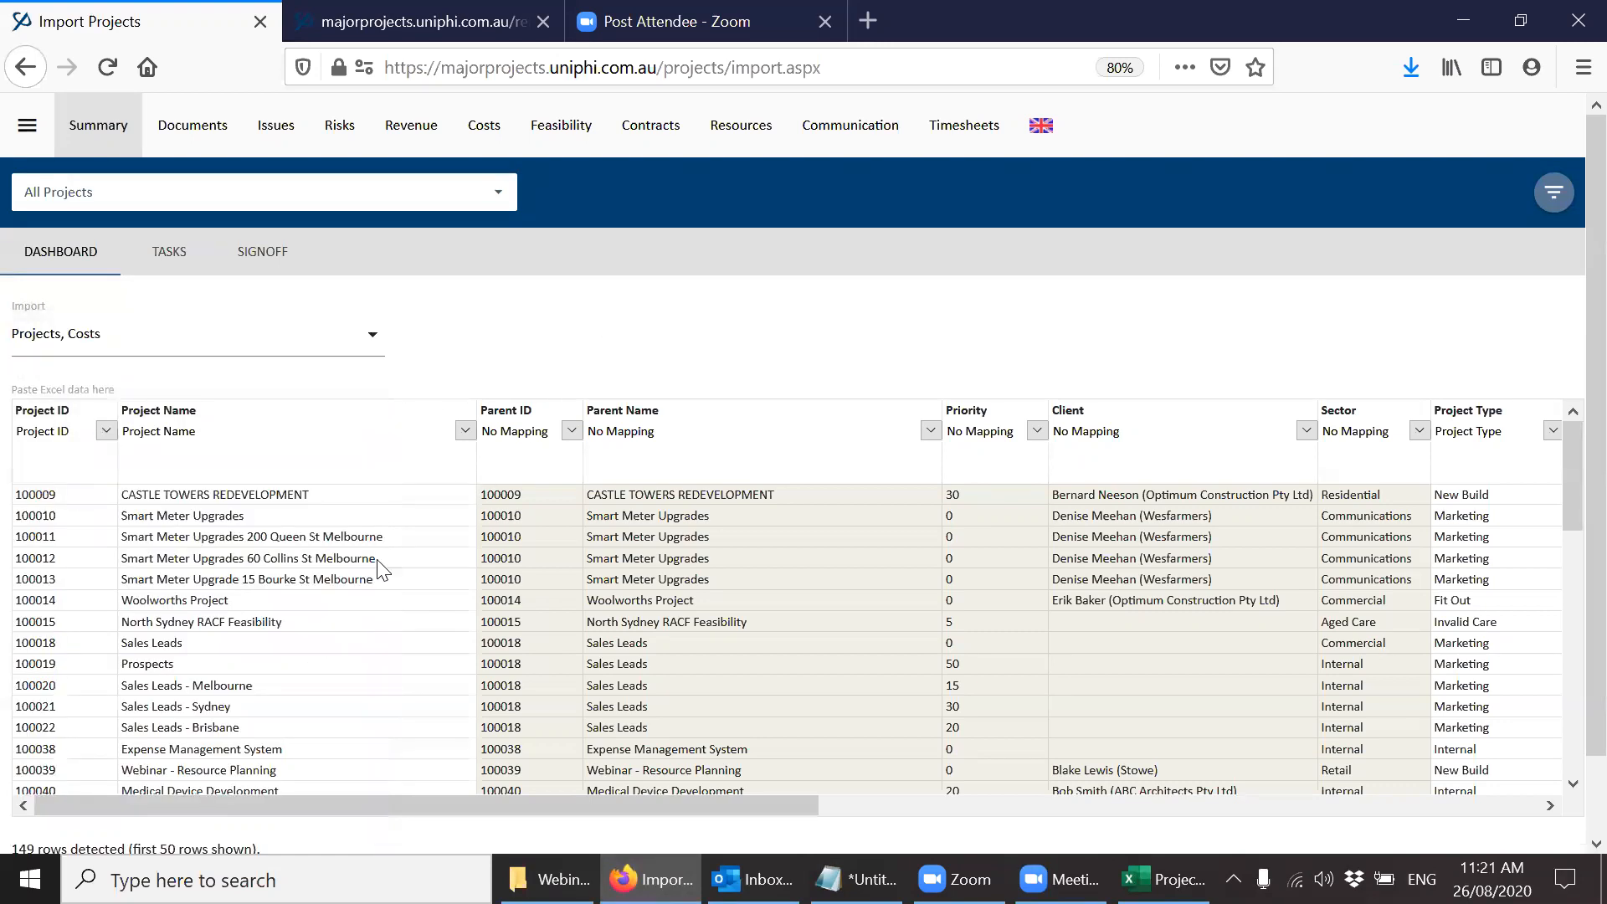
Examine the field mappings offered for the Project ID column, from the Projects fields through the Costs fields.
click(105, 430)
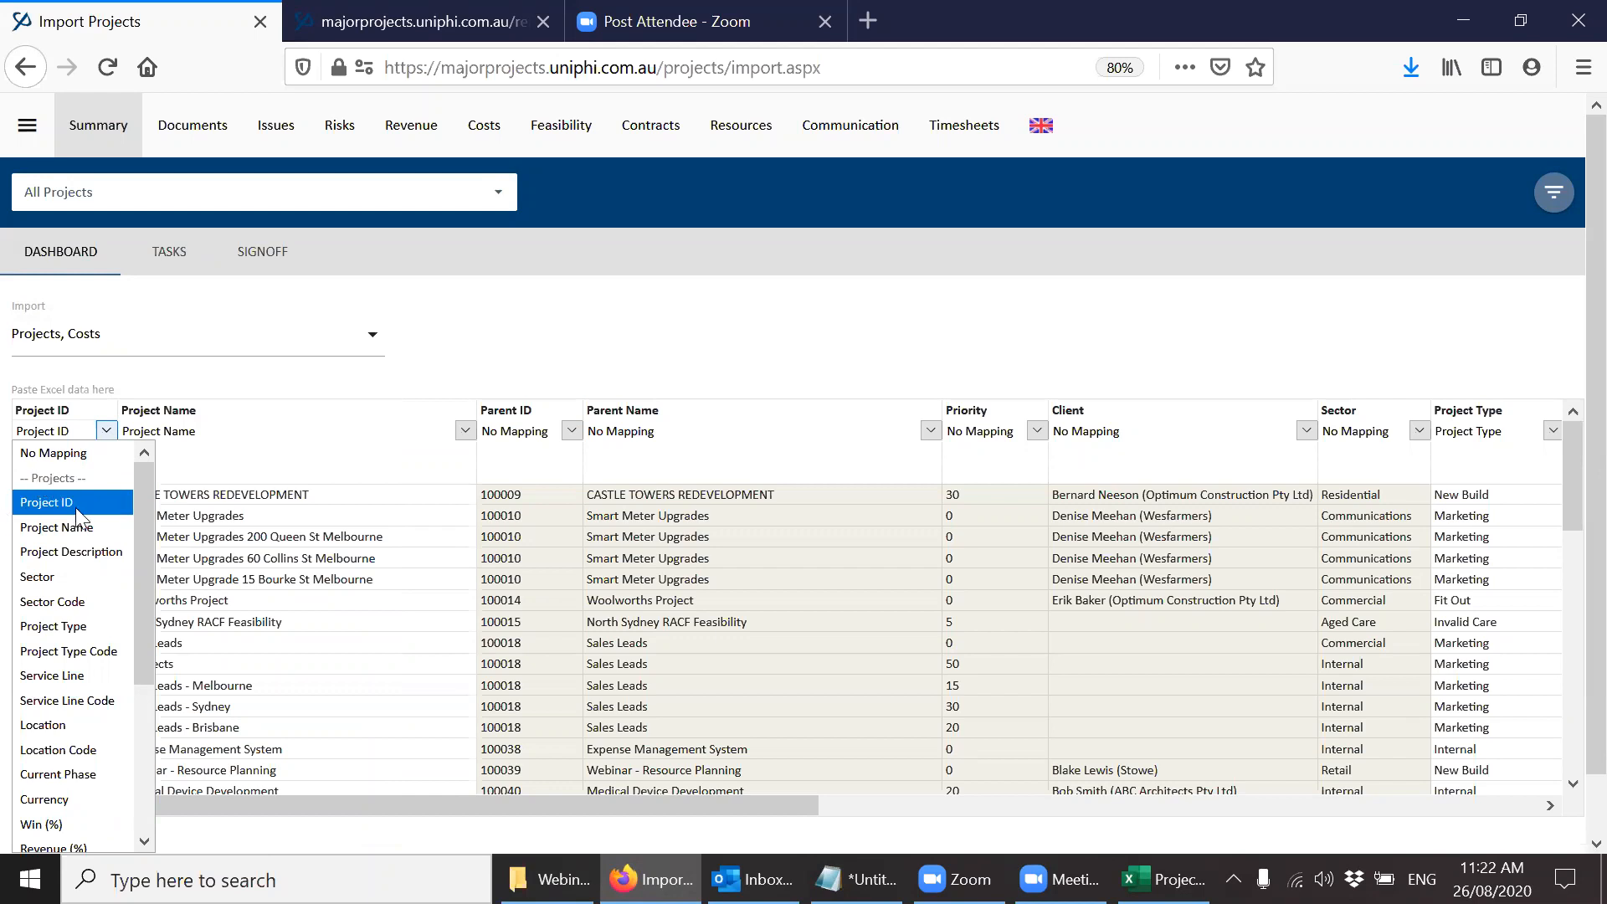
drag(149, 605, 147, 709)
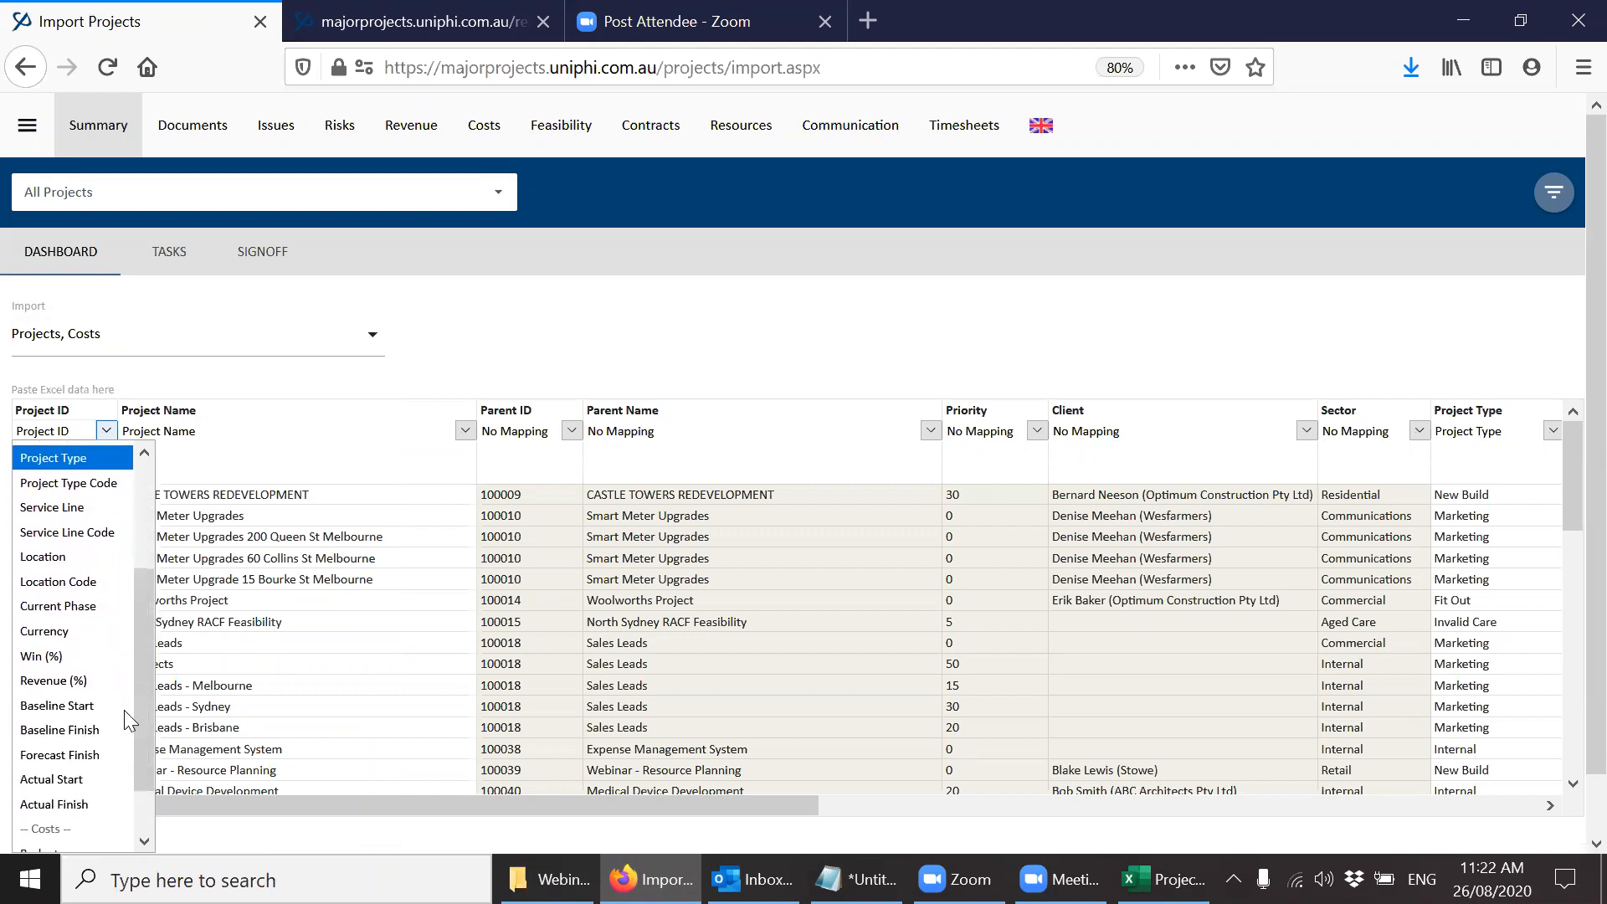
drag(134, 646, 144, 763)
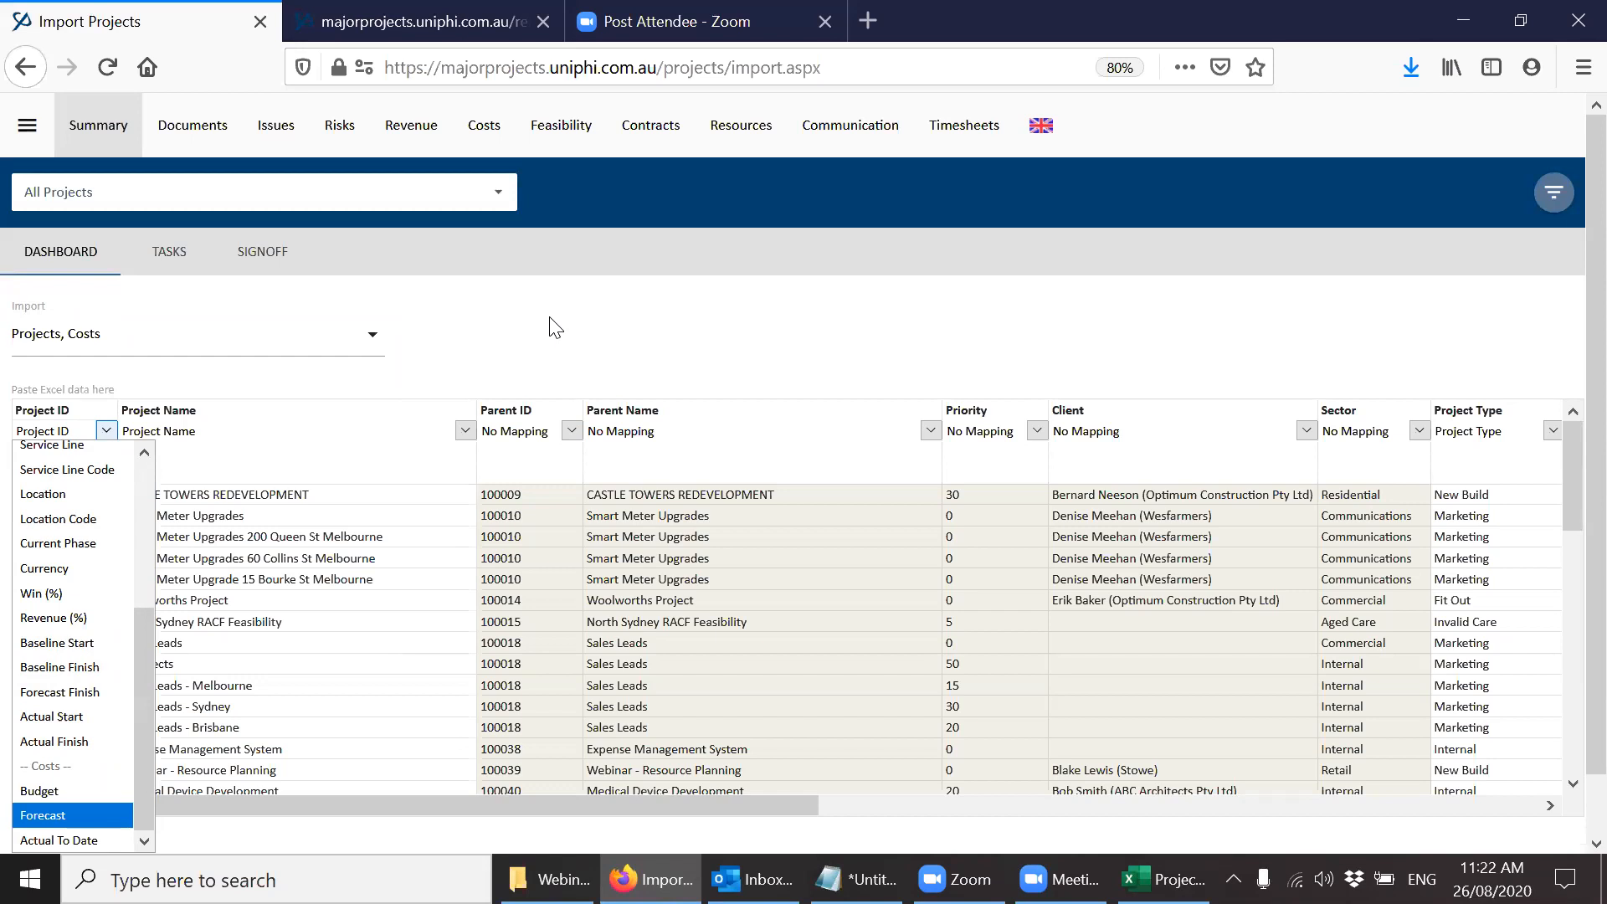
Add Project Roles to the selected import types and review the role fields offered for mapping the Project ID column.
click(553, 325)
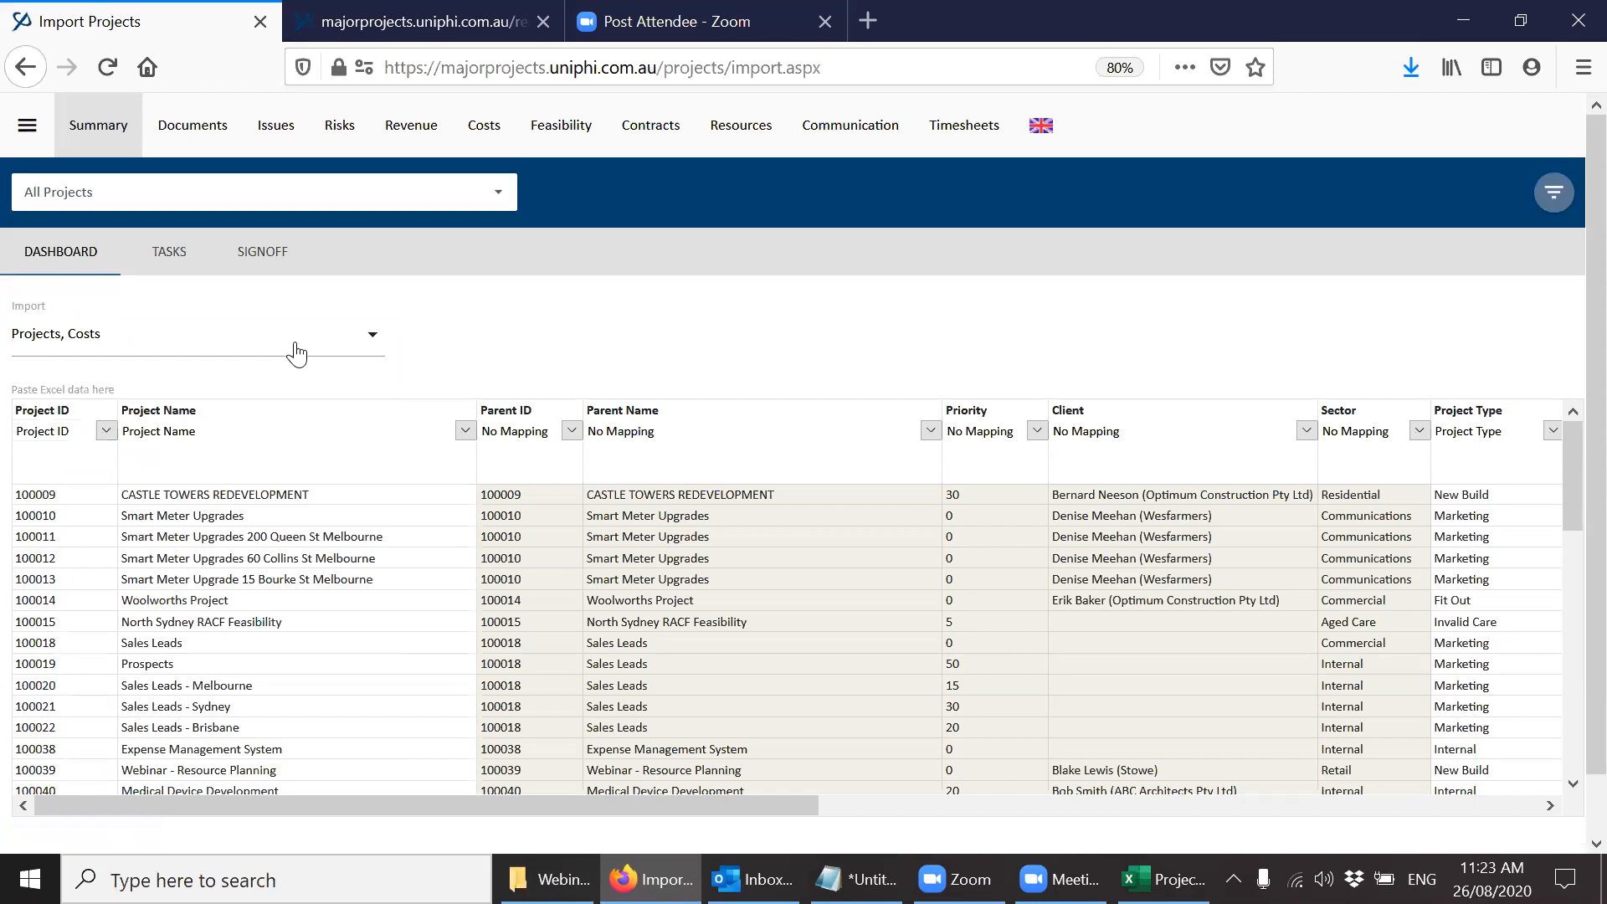
click(292, 348)
click(157, 499)
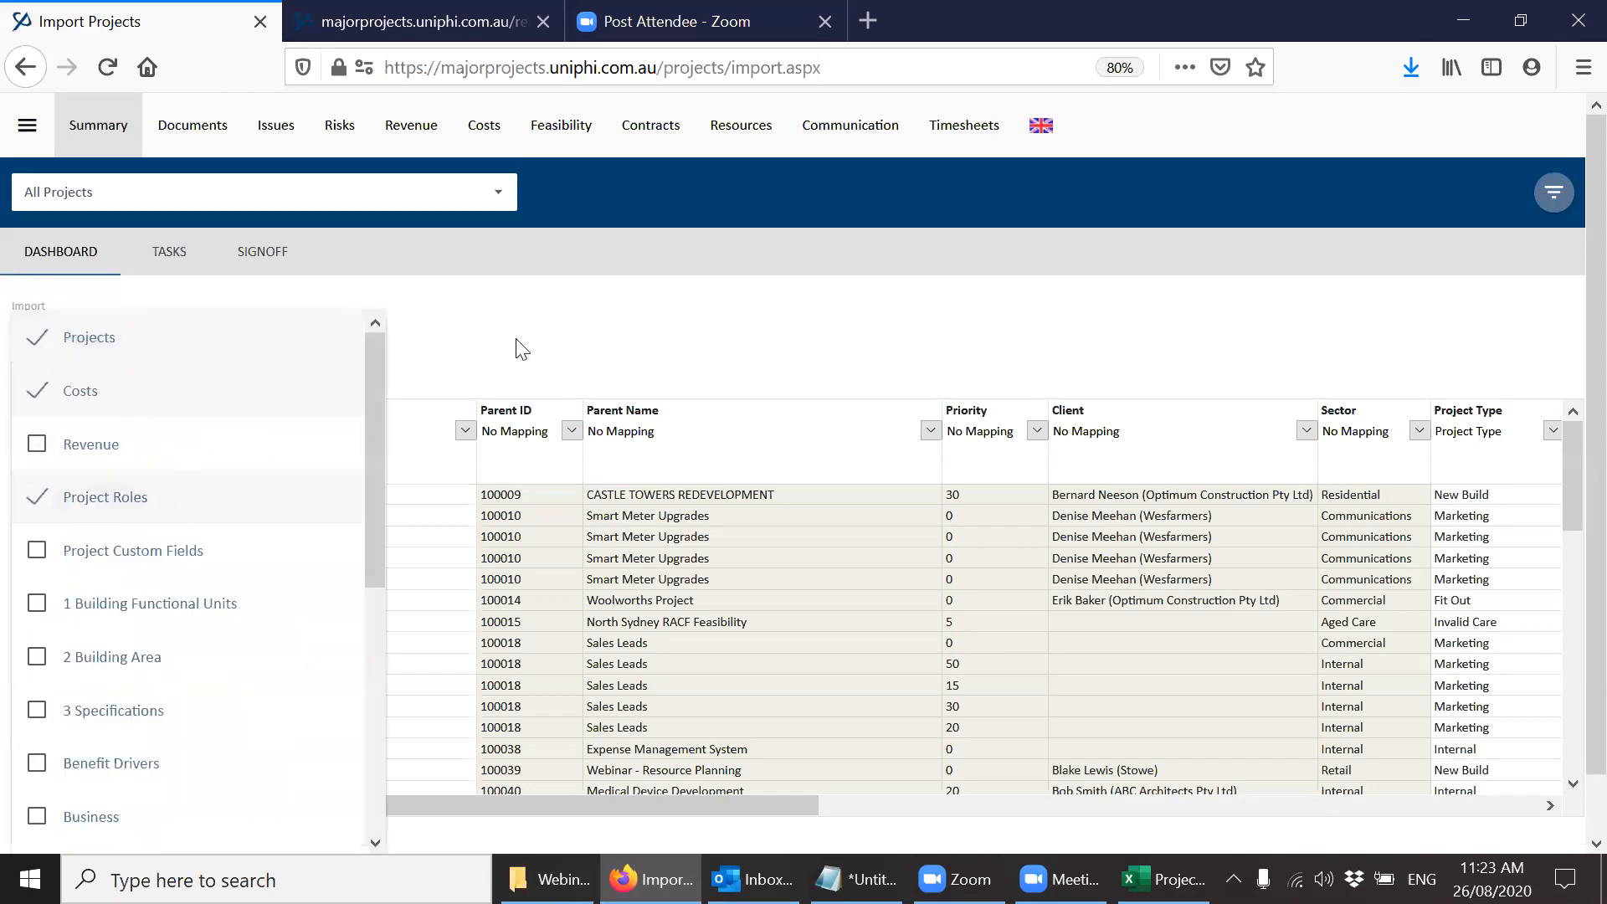
click(563, 343)
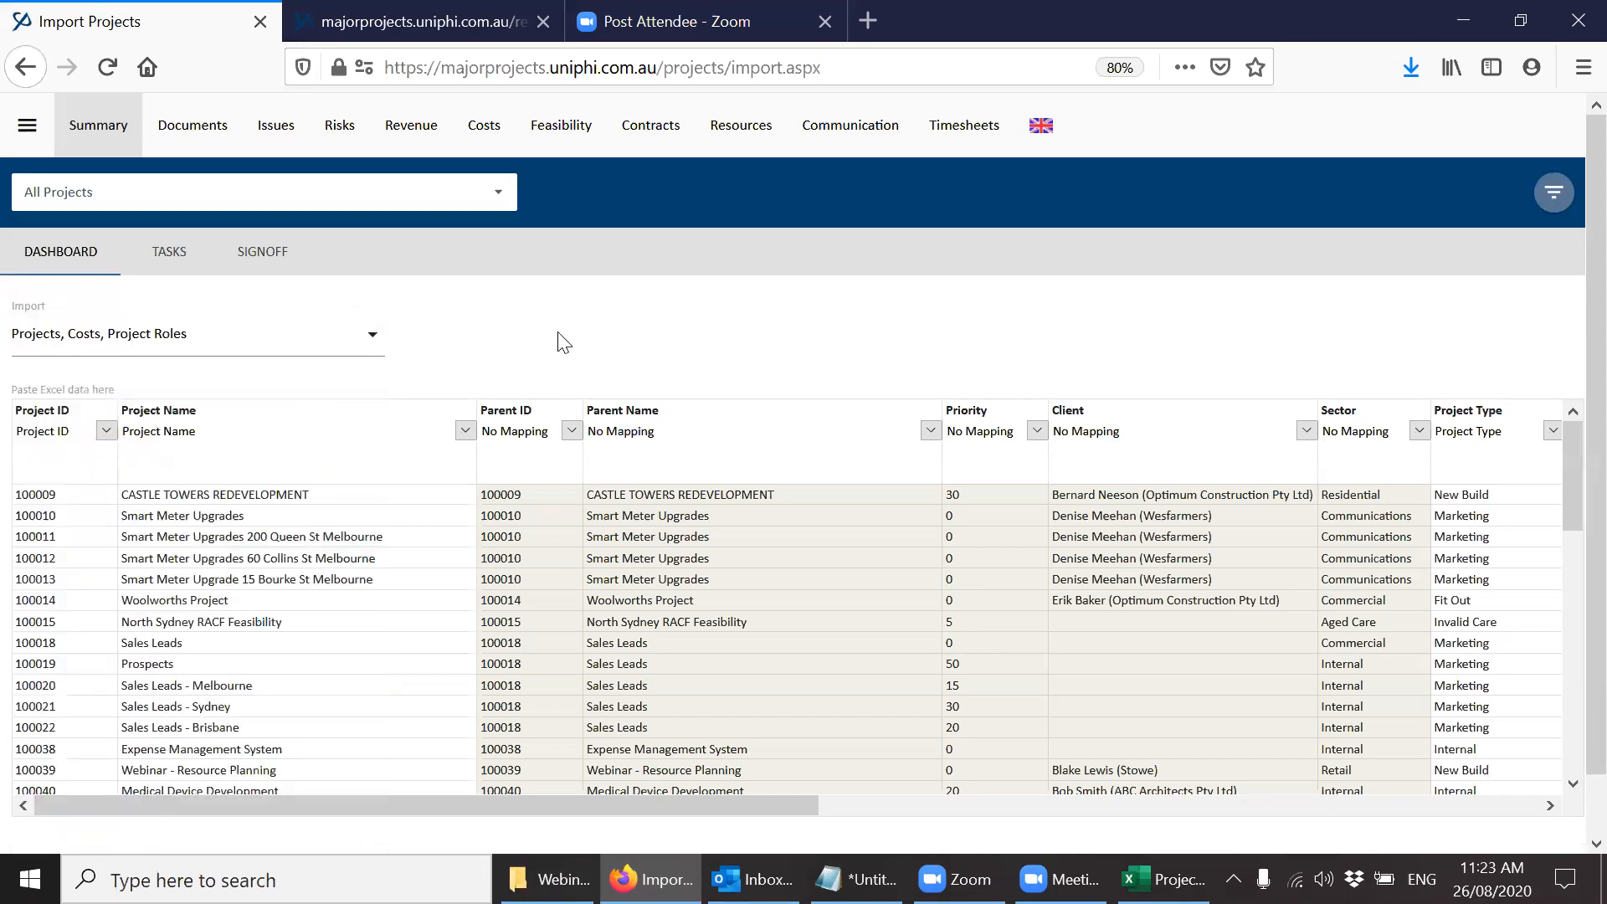
click(105, 430)
drag(170, 509, 149, 662)
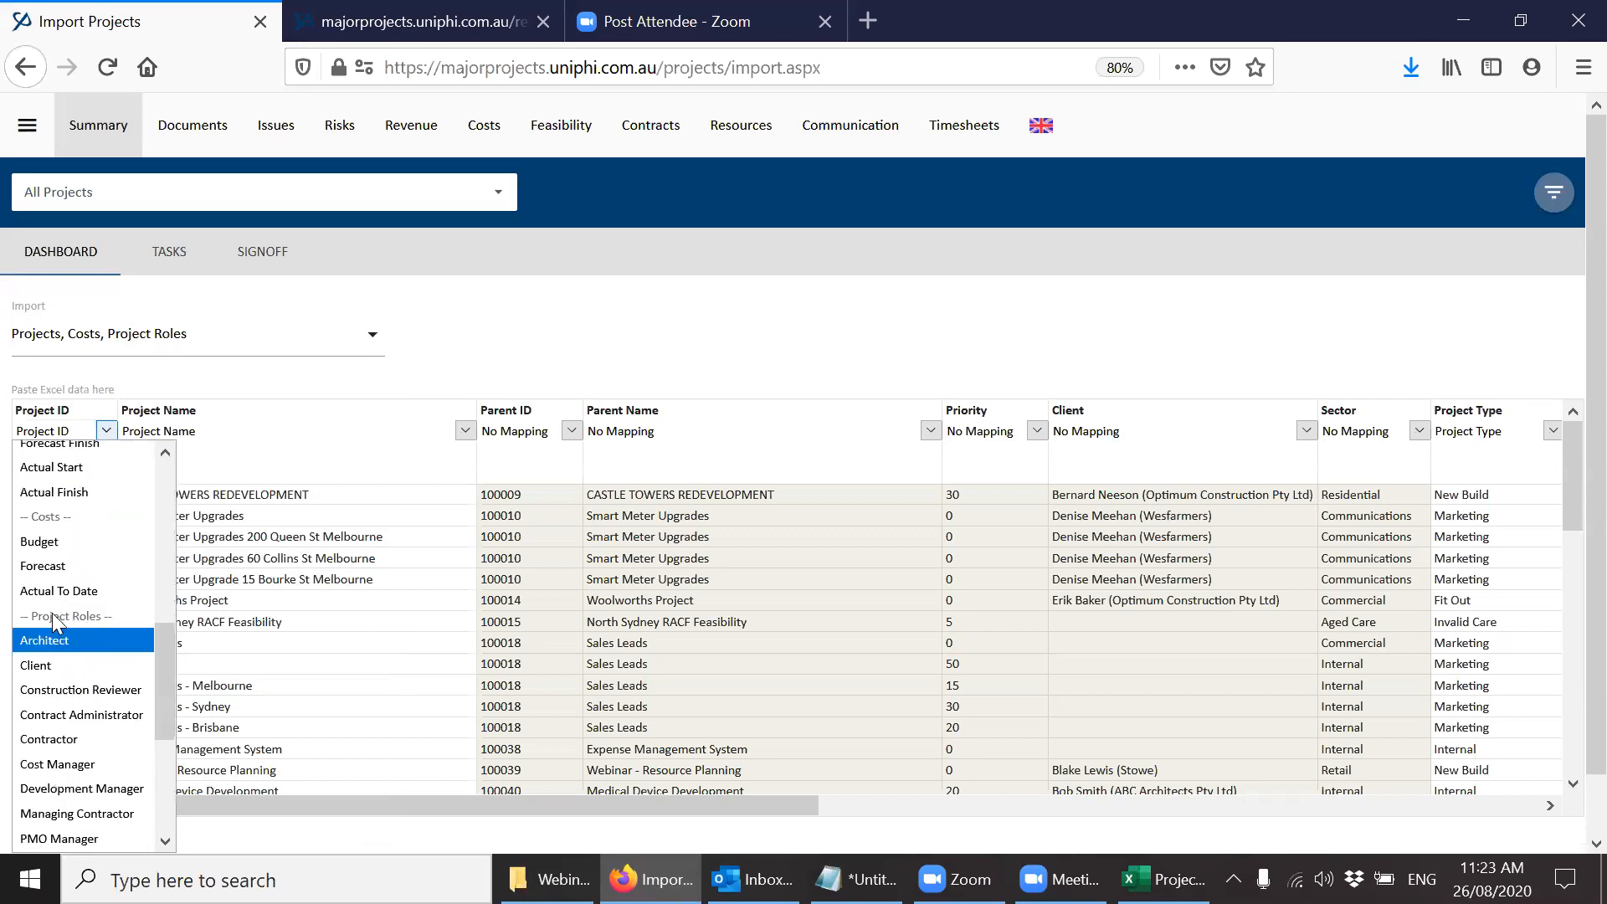
click(513, 362)
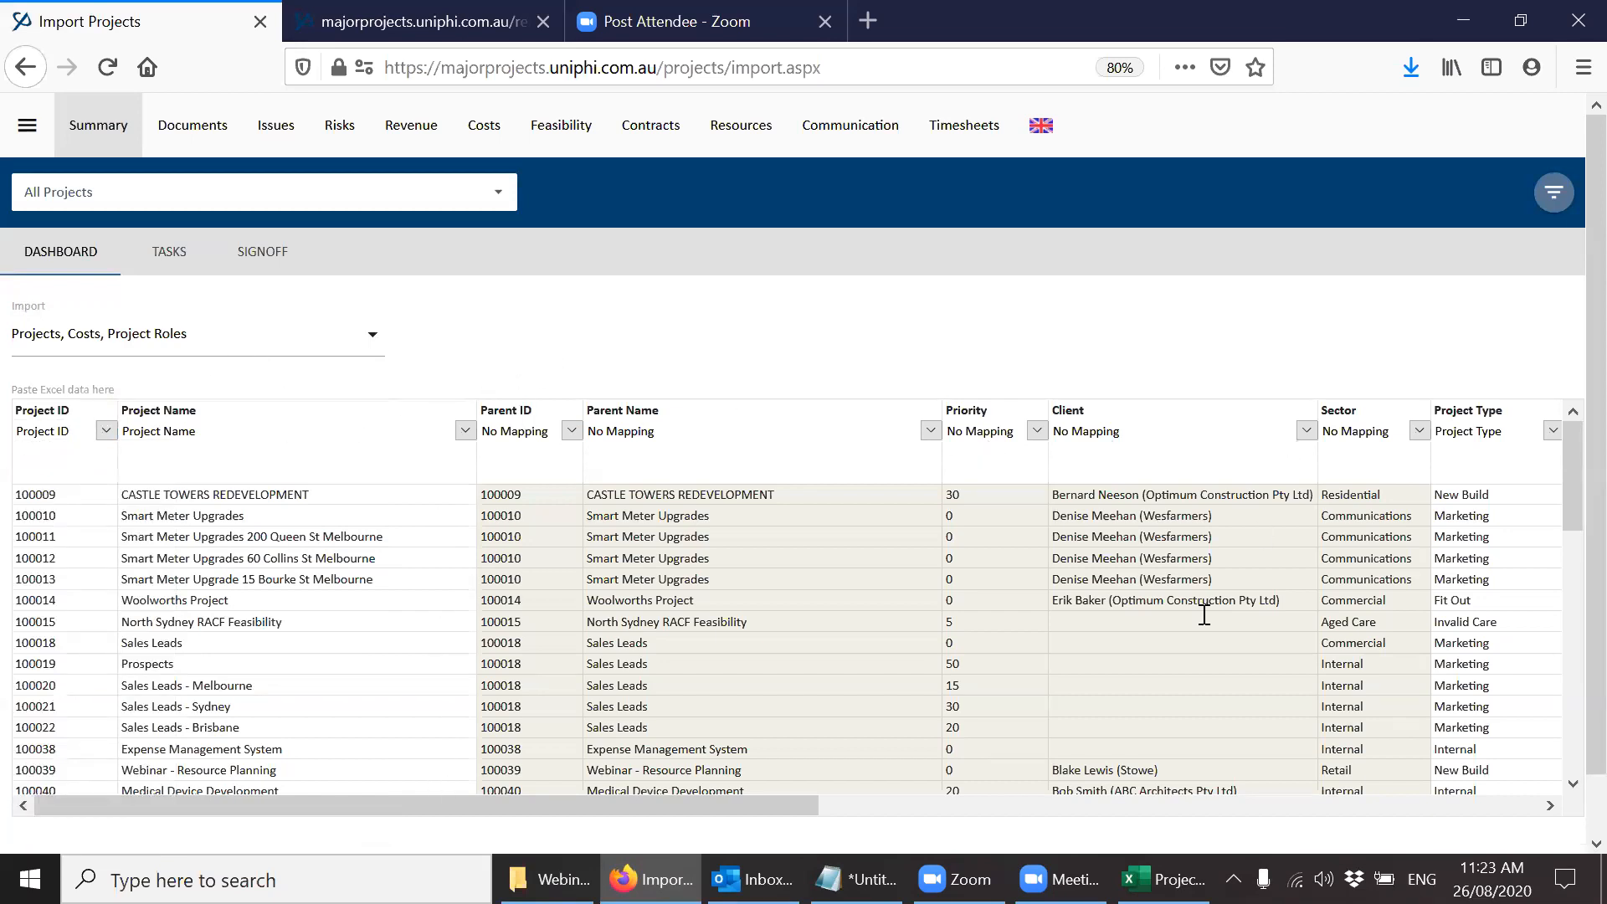
Map the Budget column of the pasted data to the Costs field Actual To Date.
drag(790, 806, 1567, 811)
click(1019, 431)
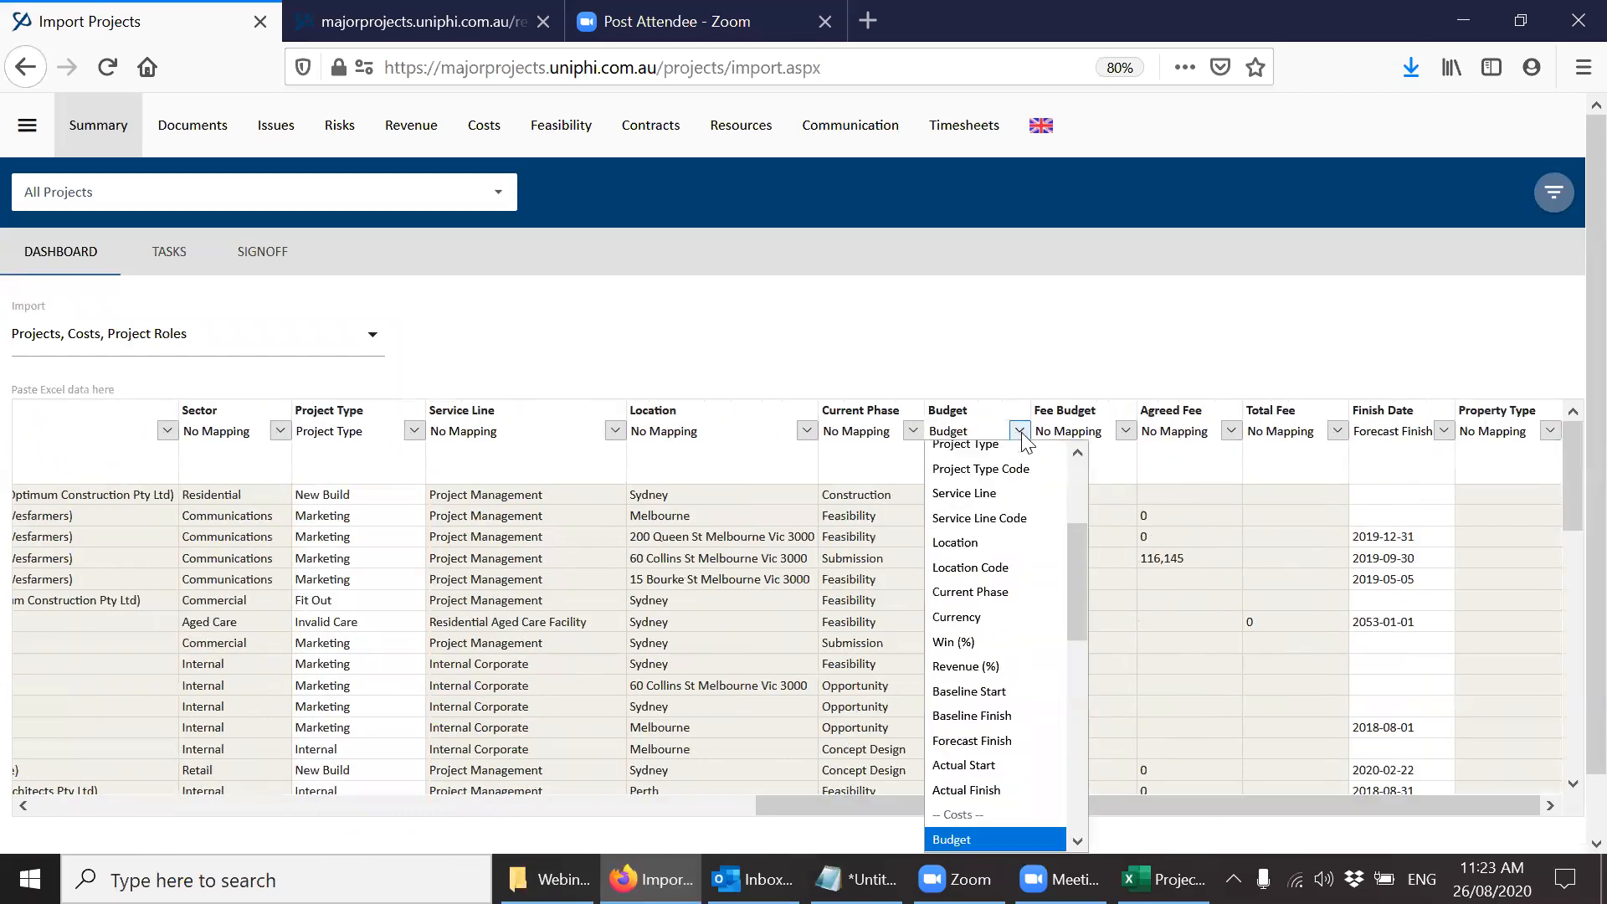
drag(1072, 551, 1075, 596)
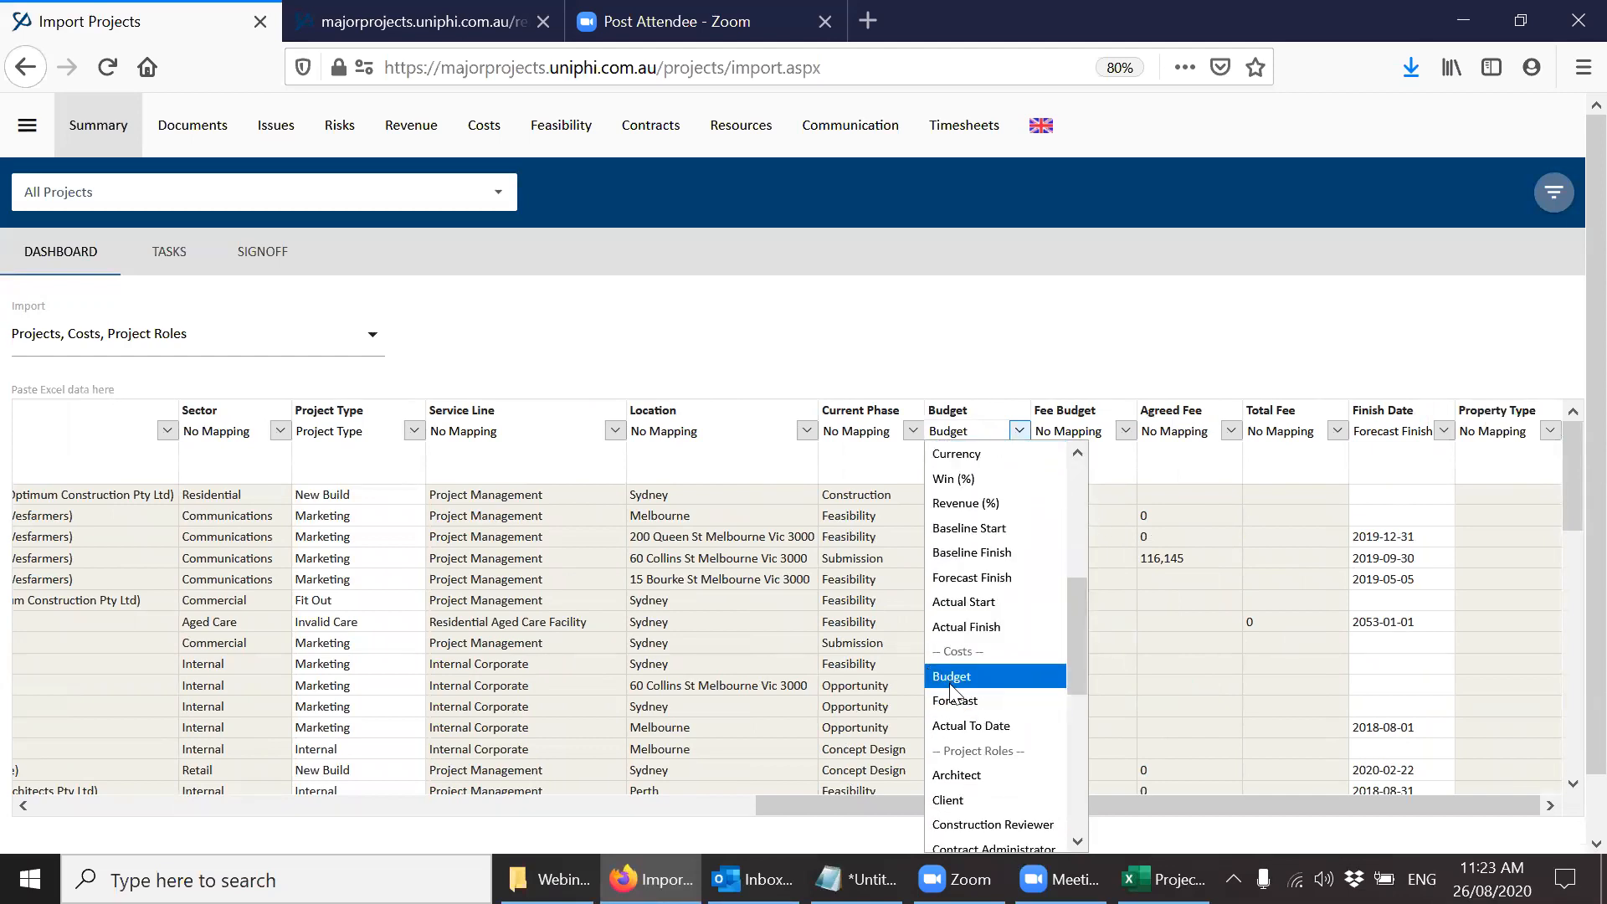
click(996, 729)
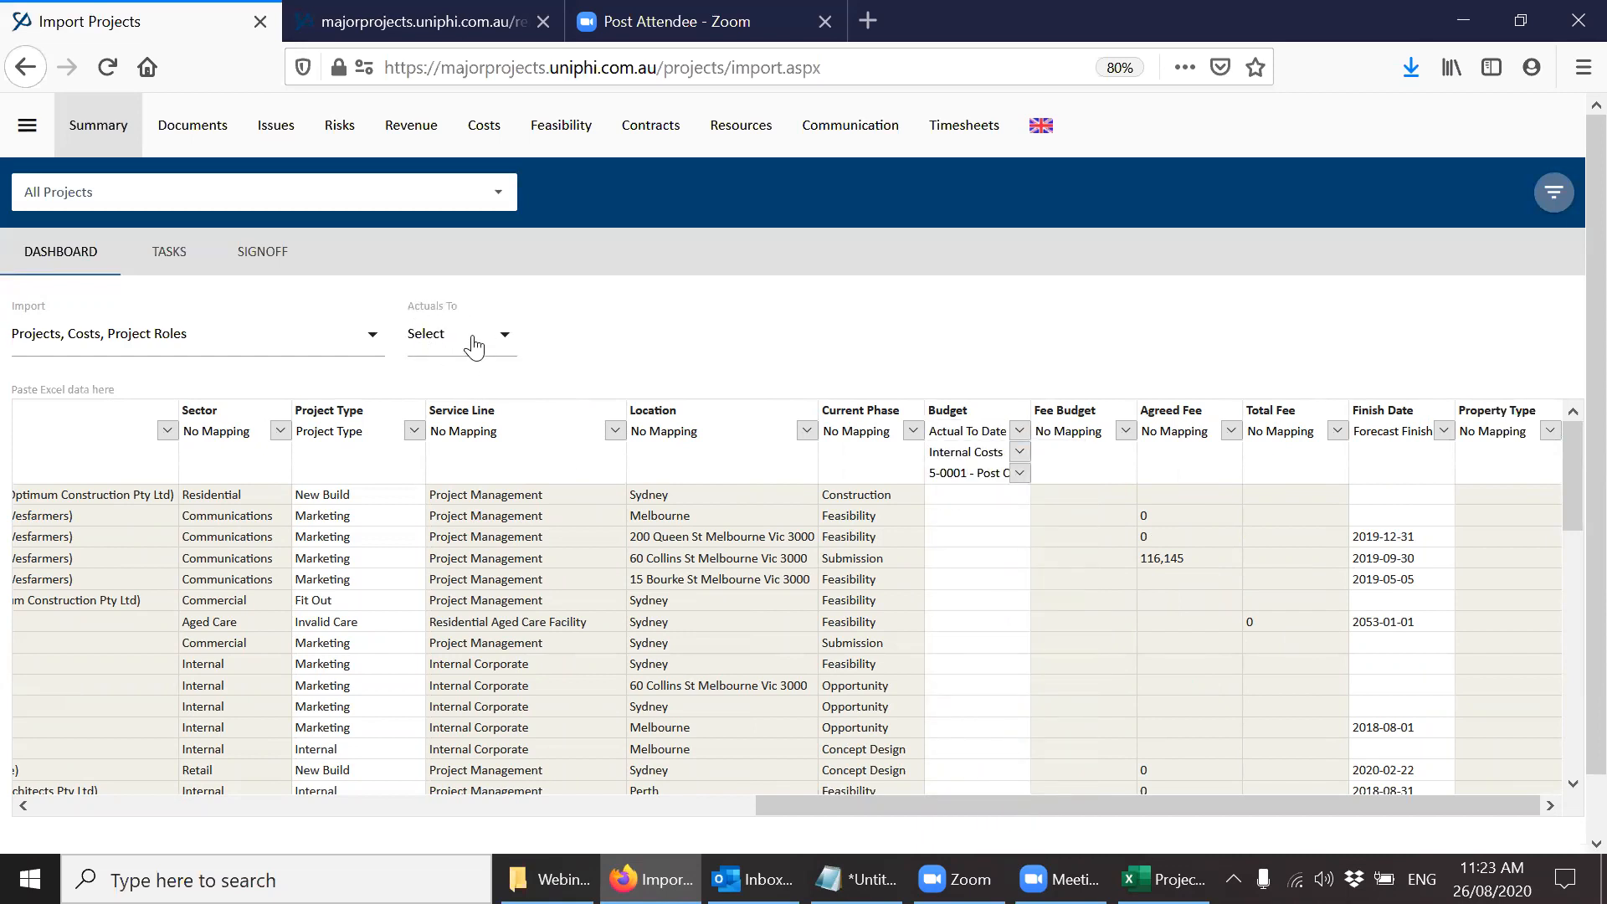
Set the Actuals To month for the import to Aug 2020.
click(502, 334)
scroll(510, 501, down, 4)
scroll(512, 500, down, 15)
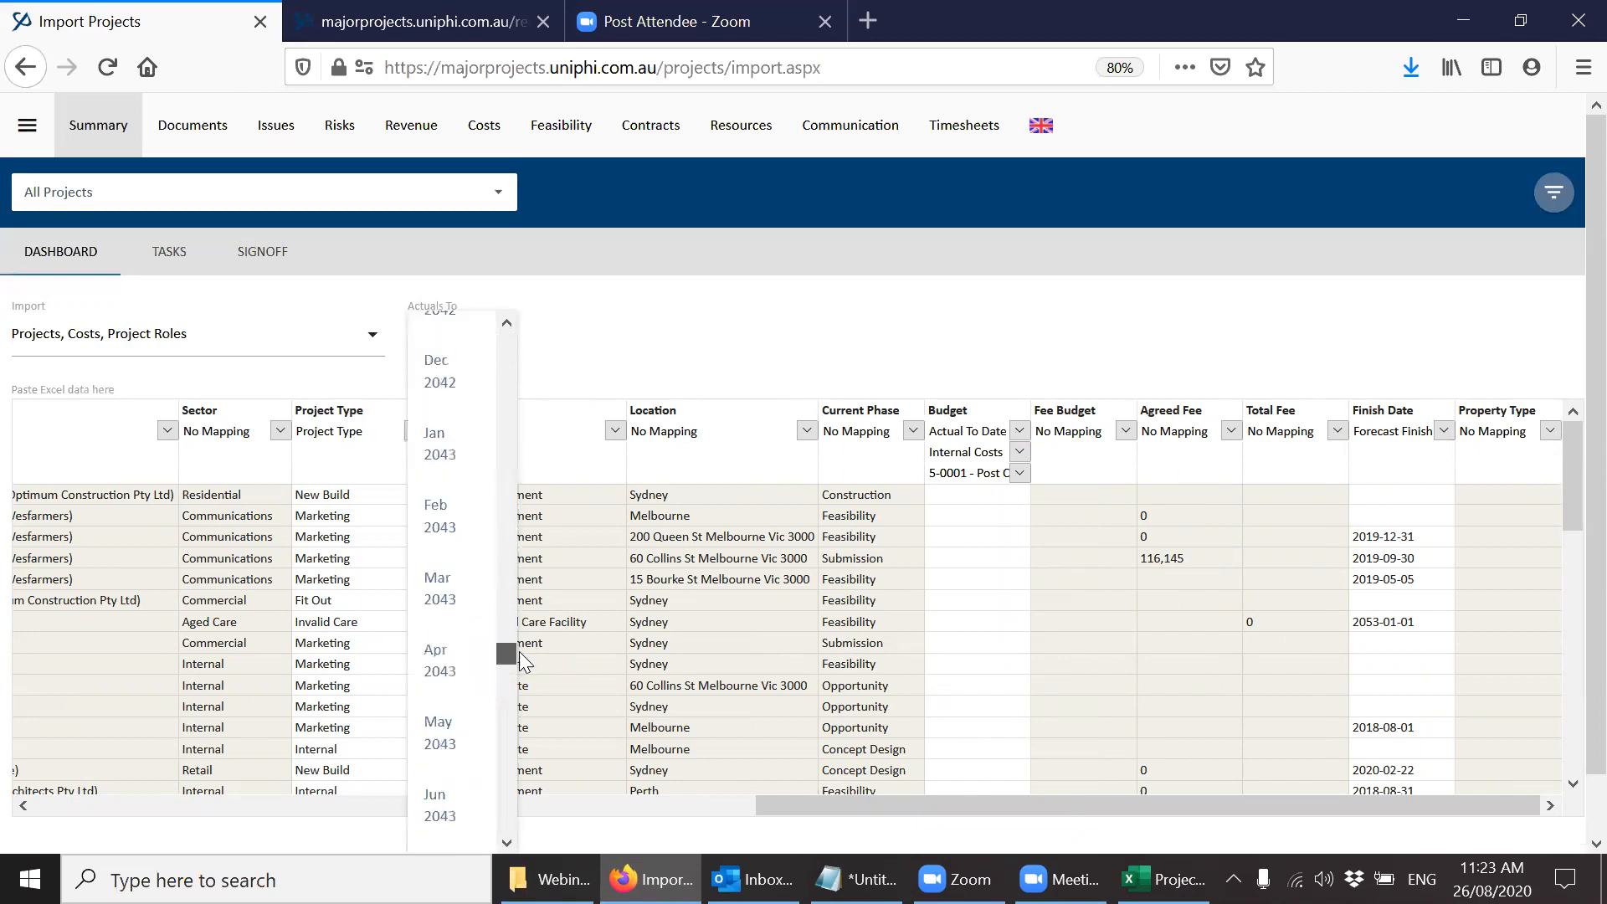
scroll(532, 452, up, 12)
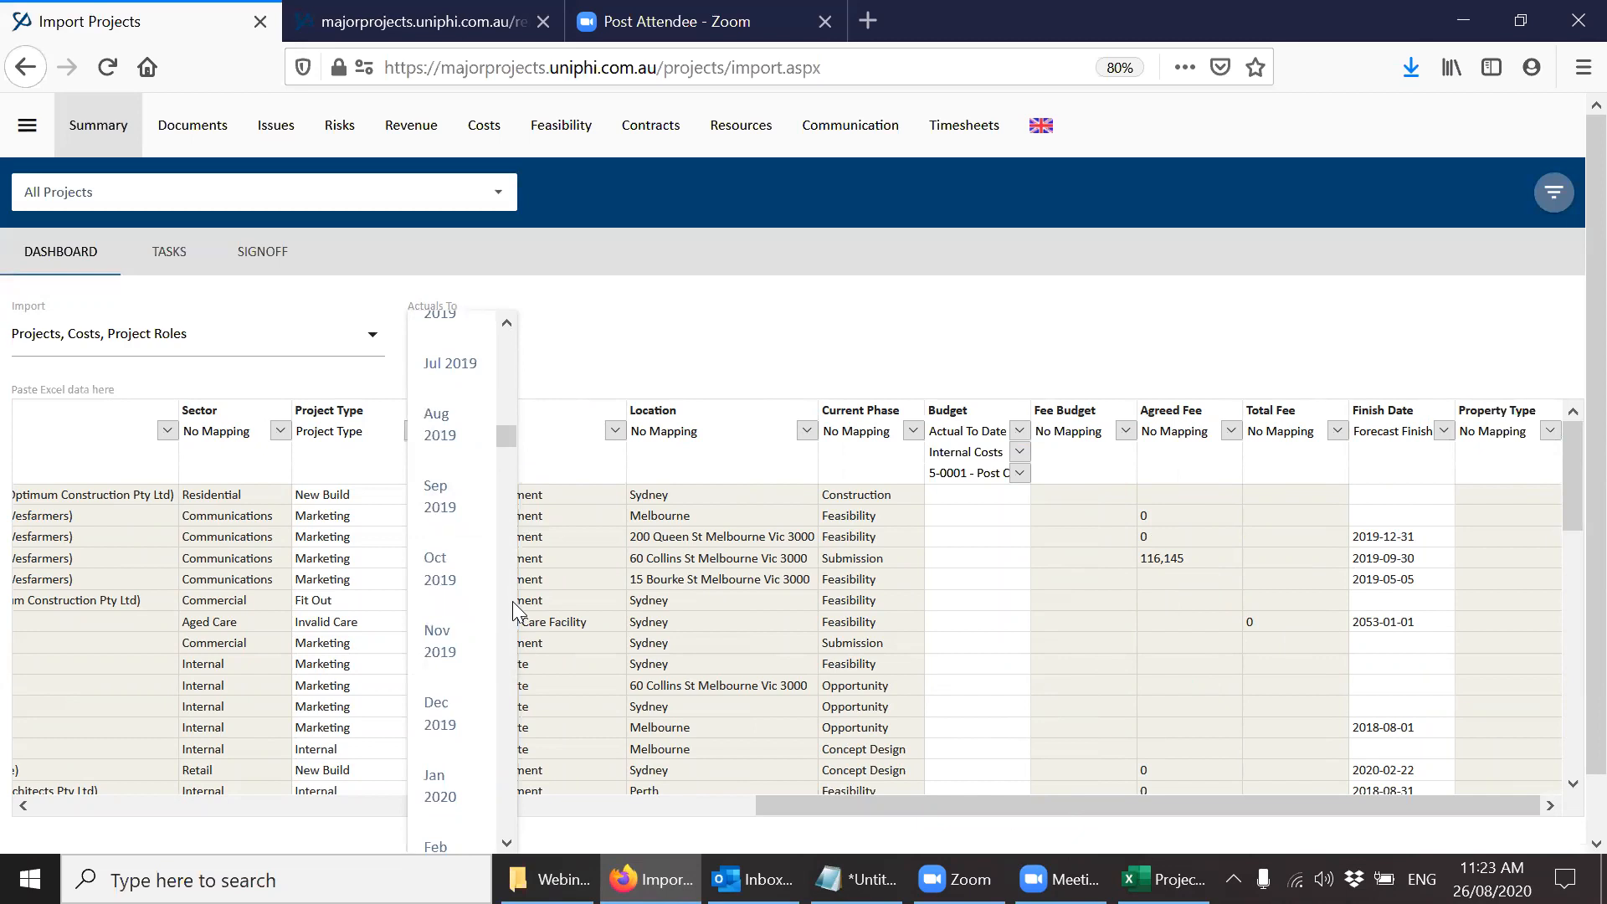
scroll(513, 601, down, 3)
scroll(513, 601, down, 3)
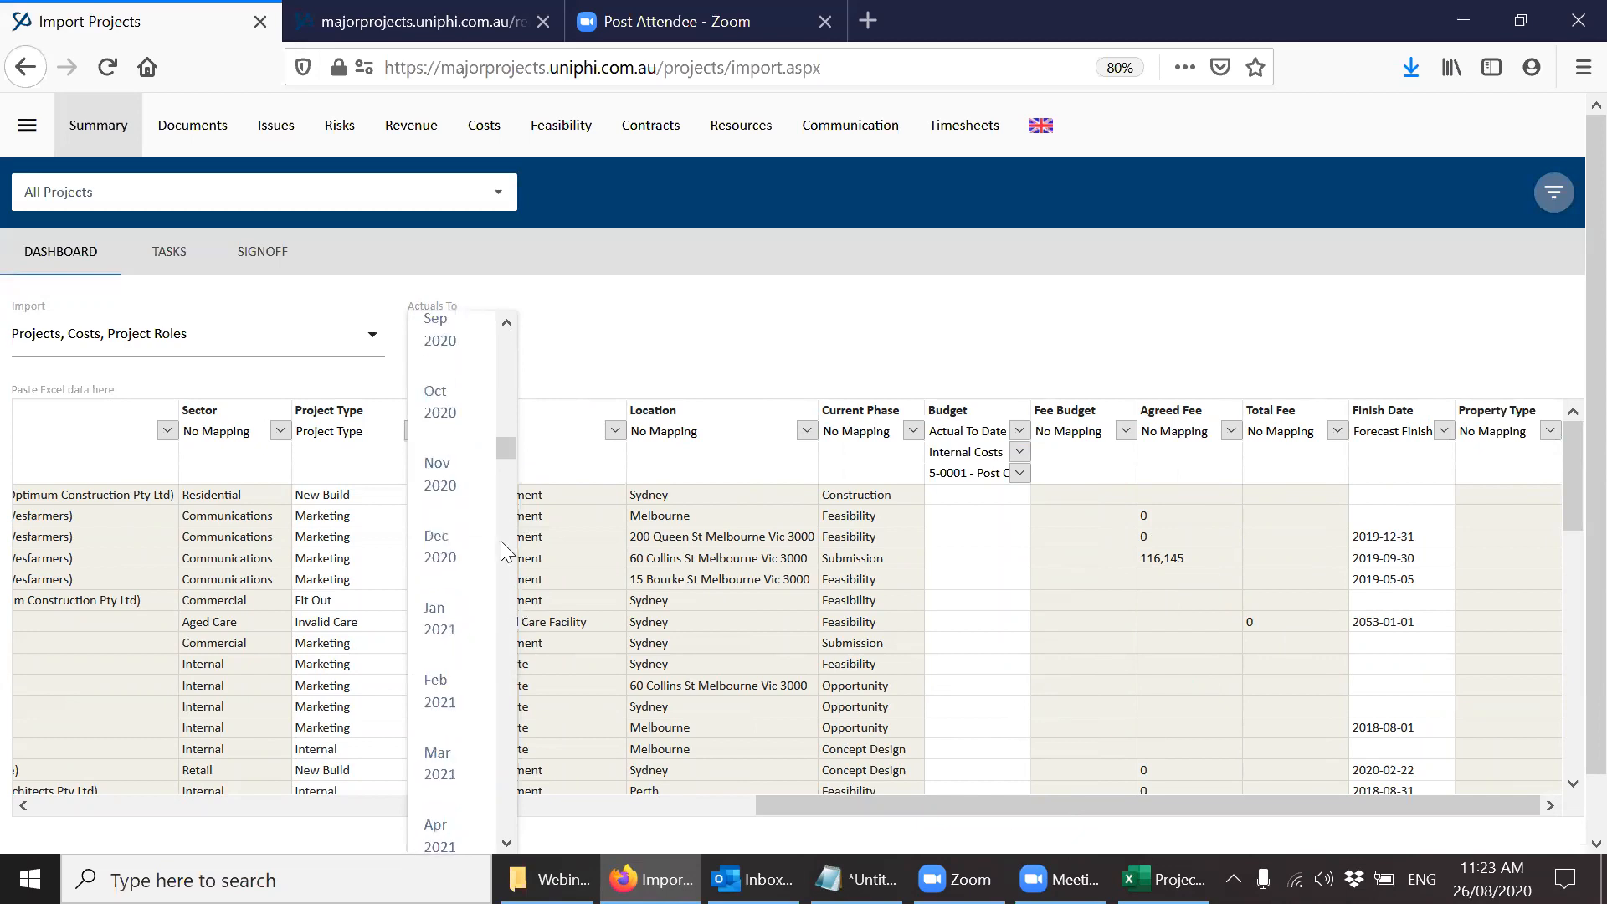
scroll(509, 324, up, 1)
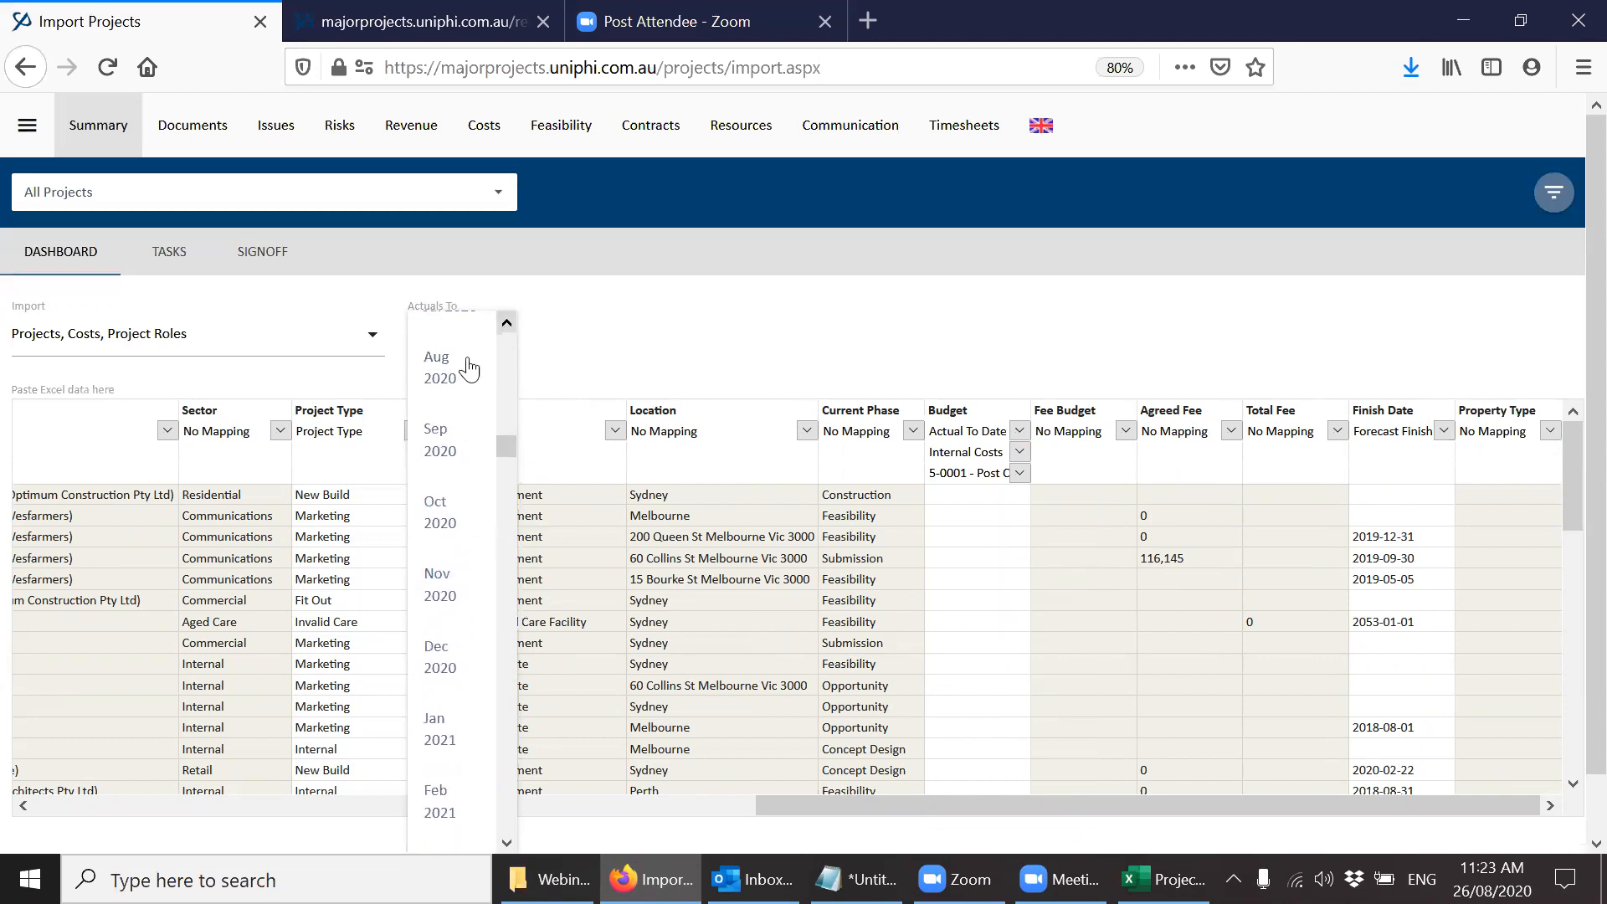
click(466, 364)
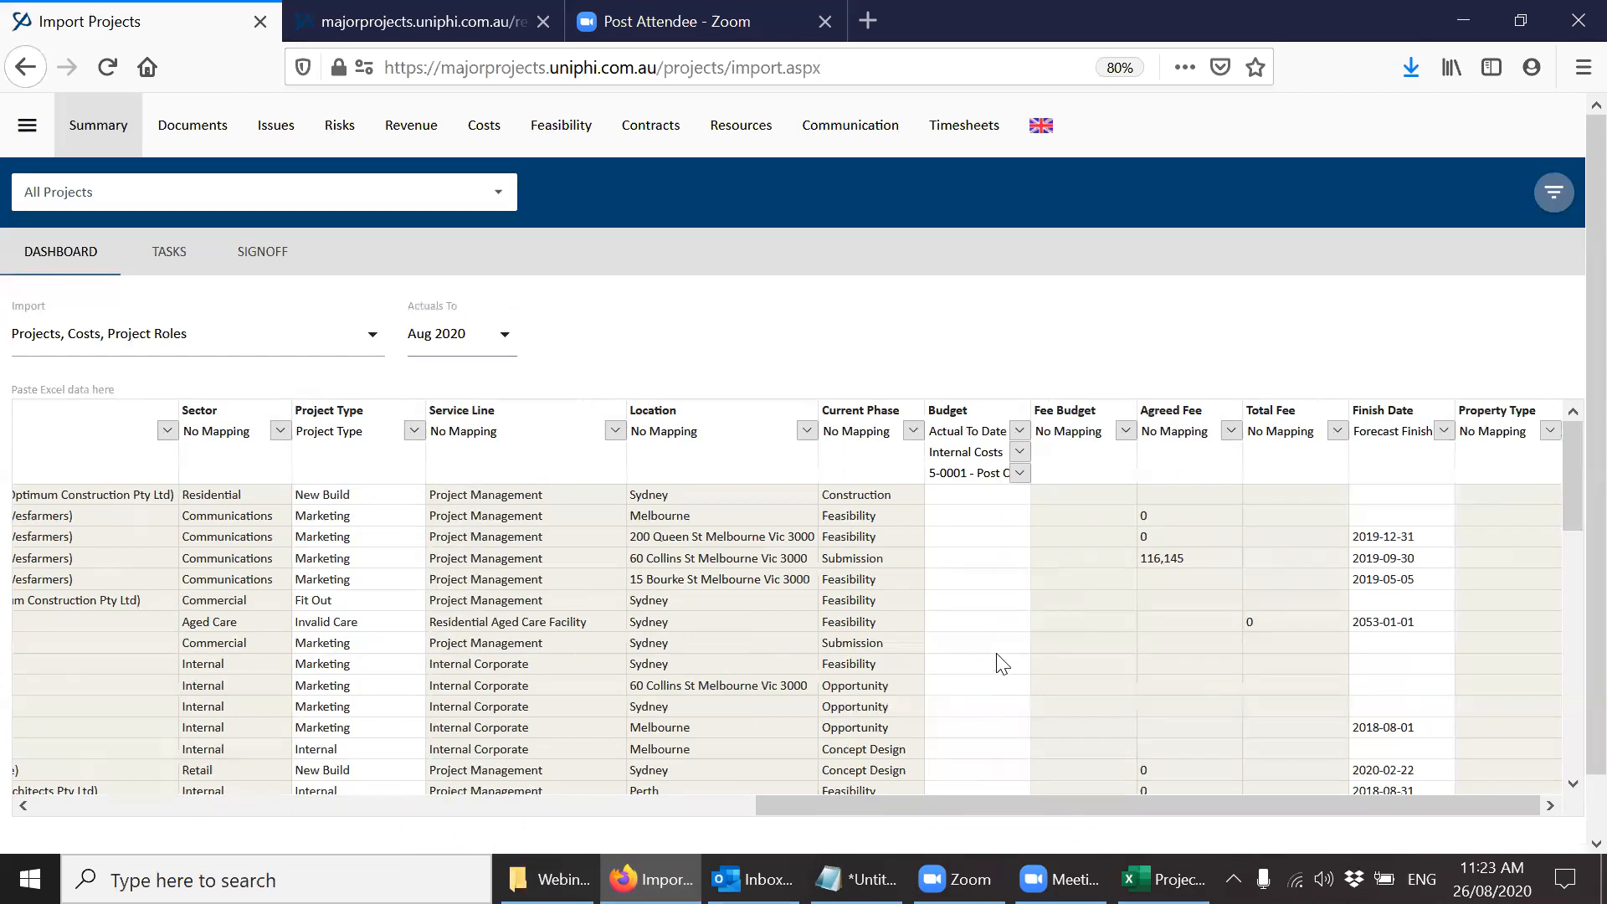
Review the cost options under the Budget column's mapping, keeping Internal Costs and 5-0001 - Post Contract selected.
click(1019, 474)
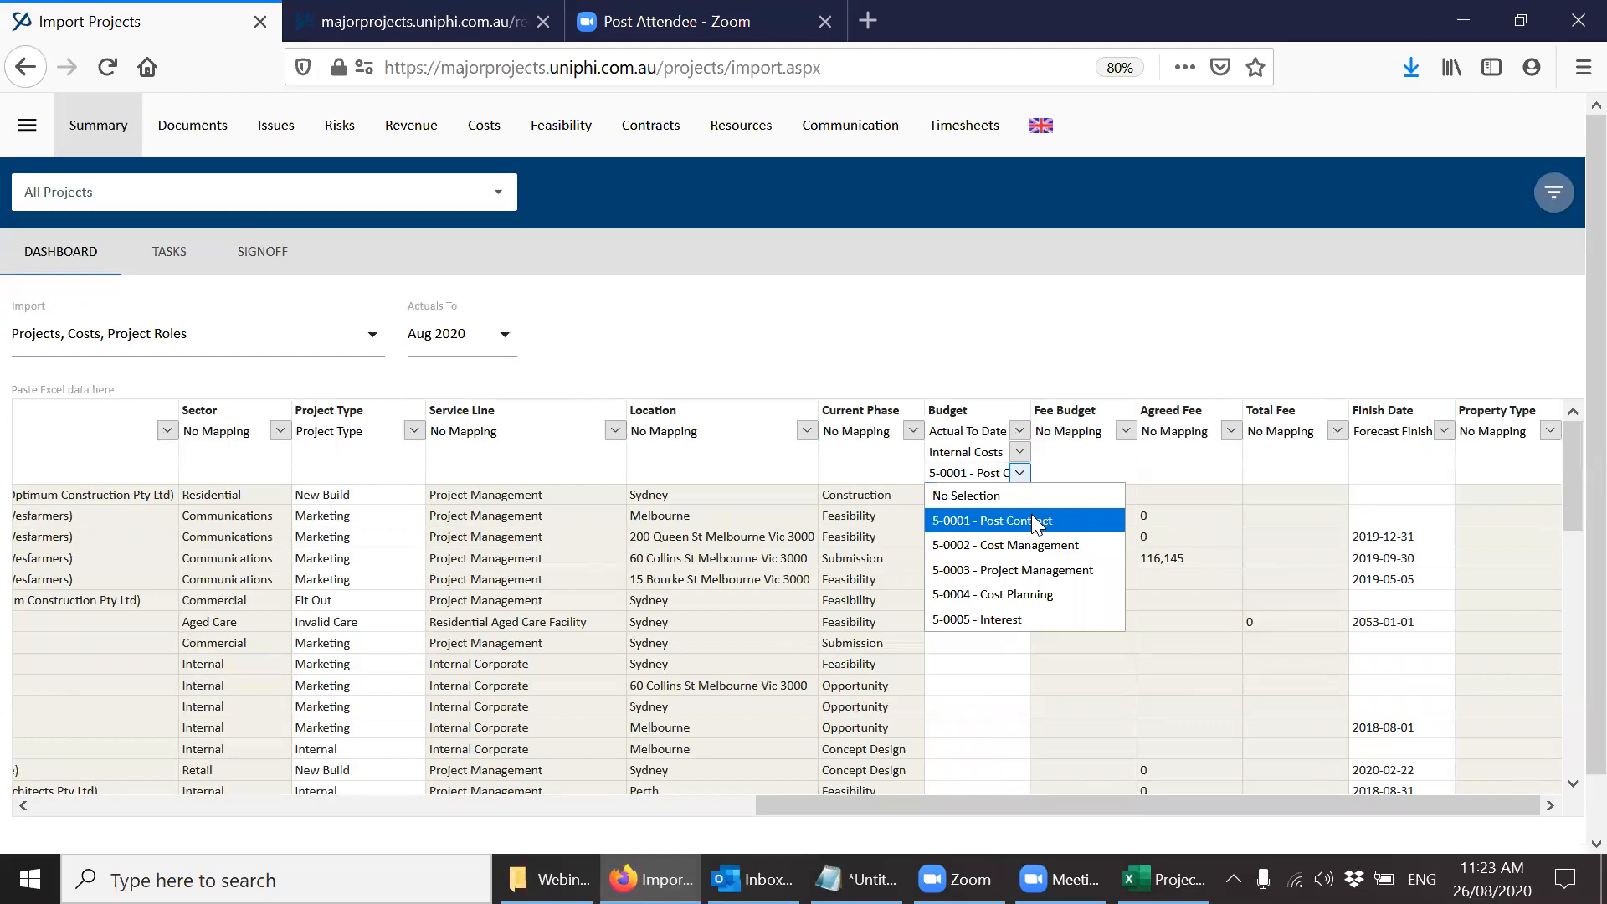
click(1019, 452)
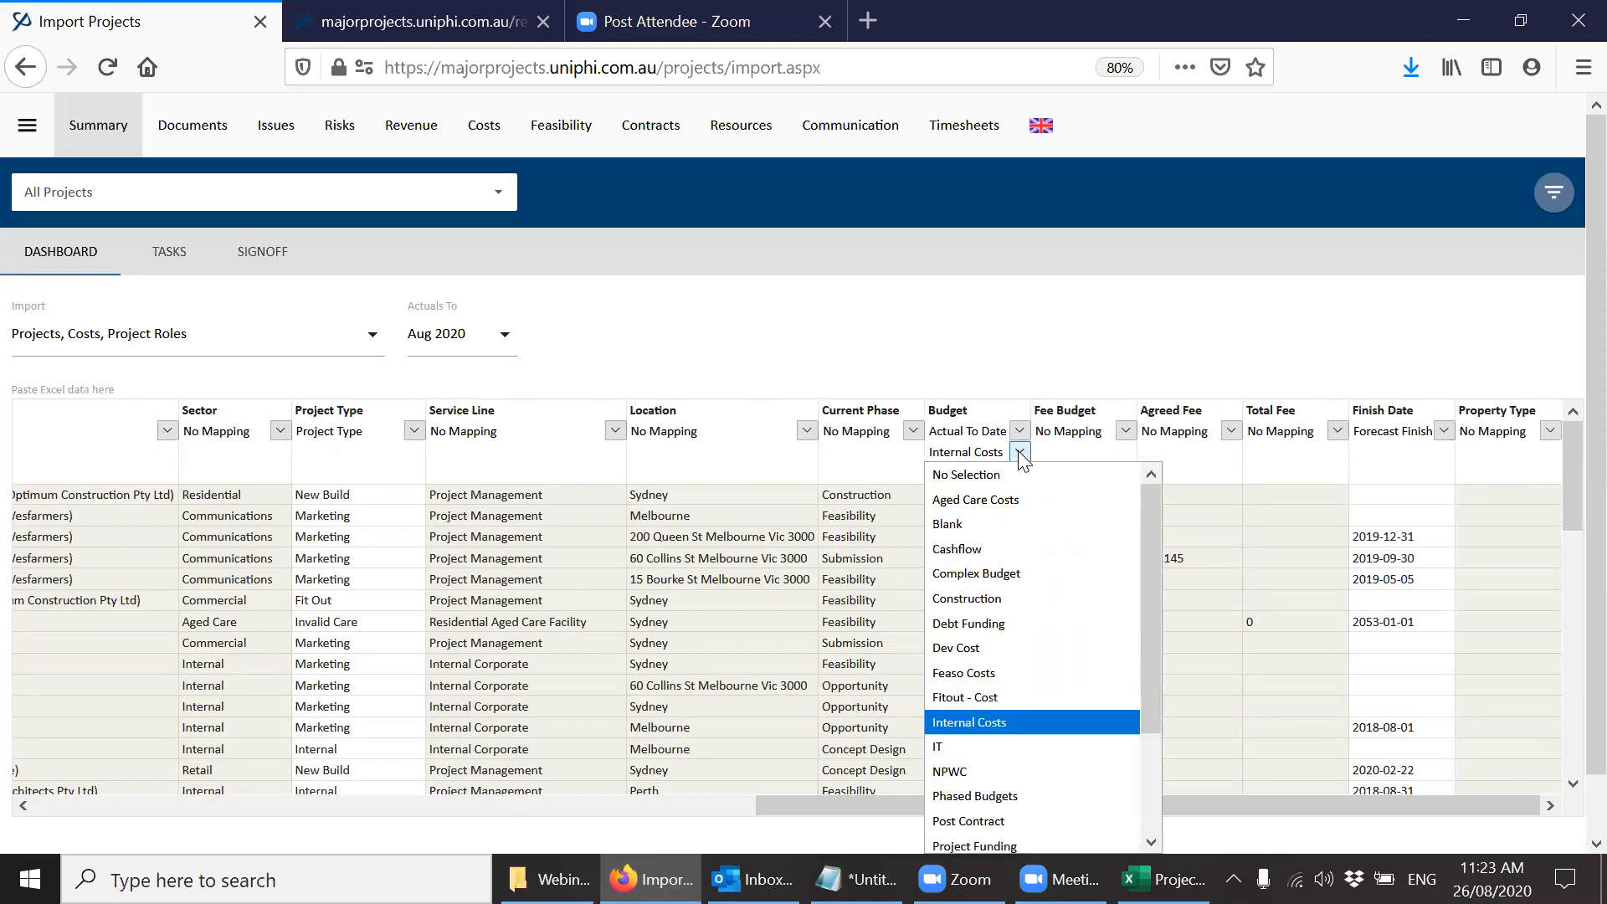
click(991, 722)
click(1019, 473)
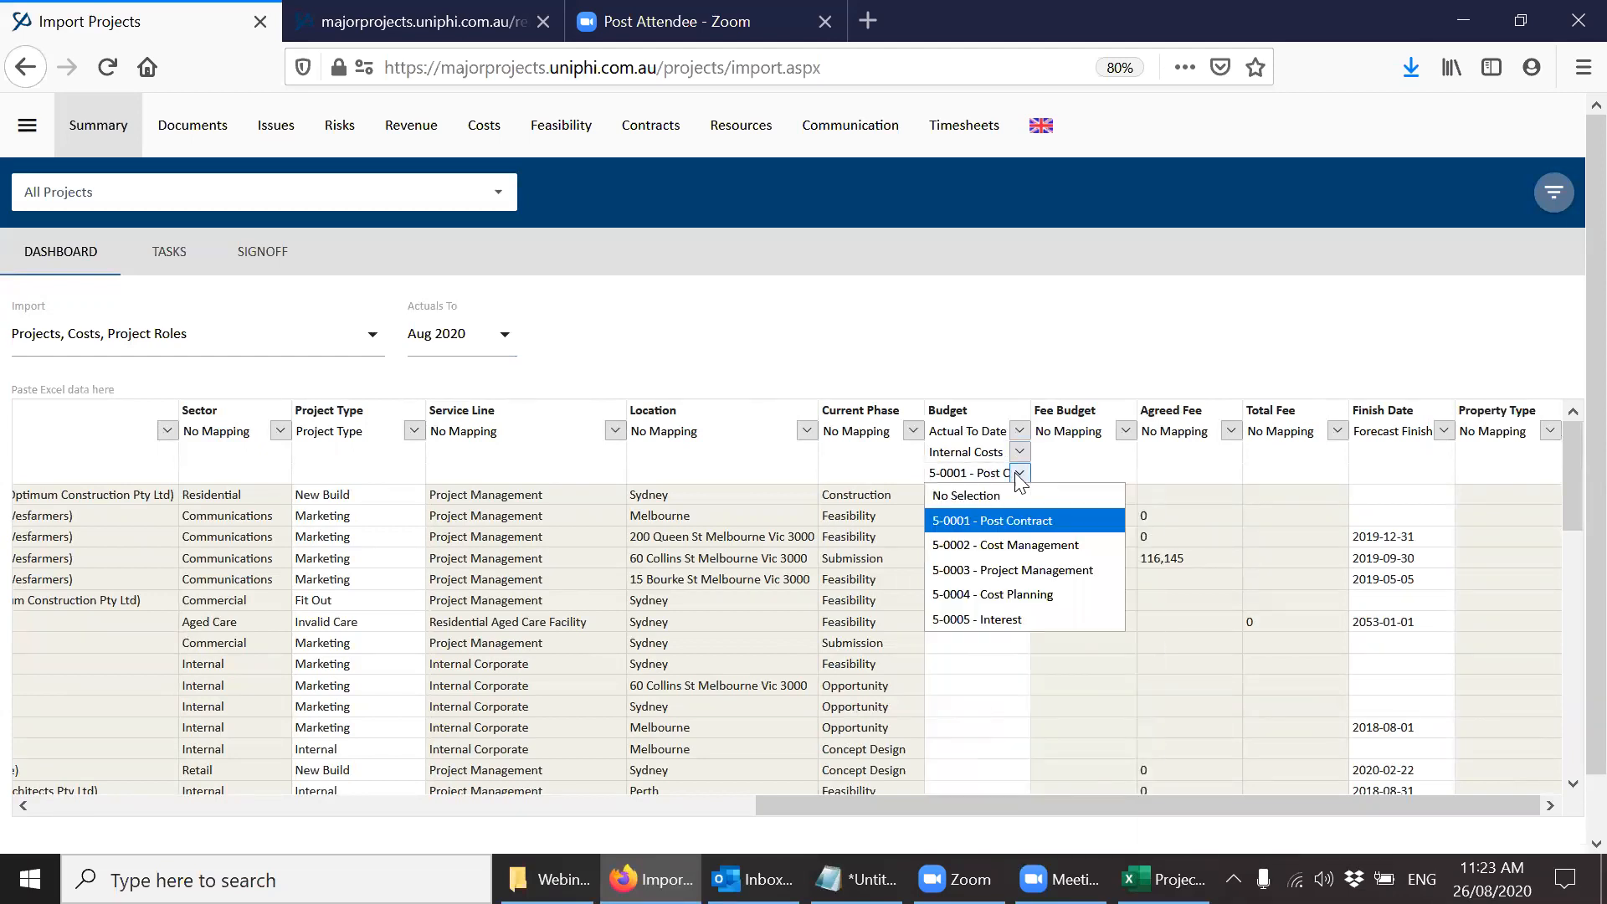
click(1014, 524)
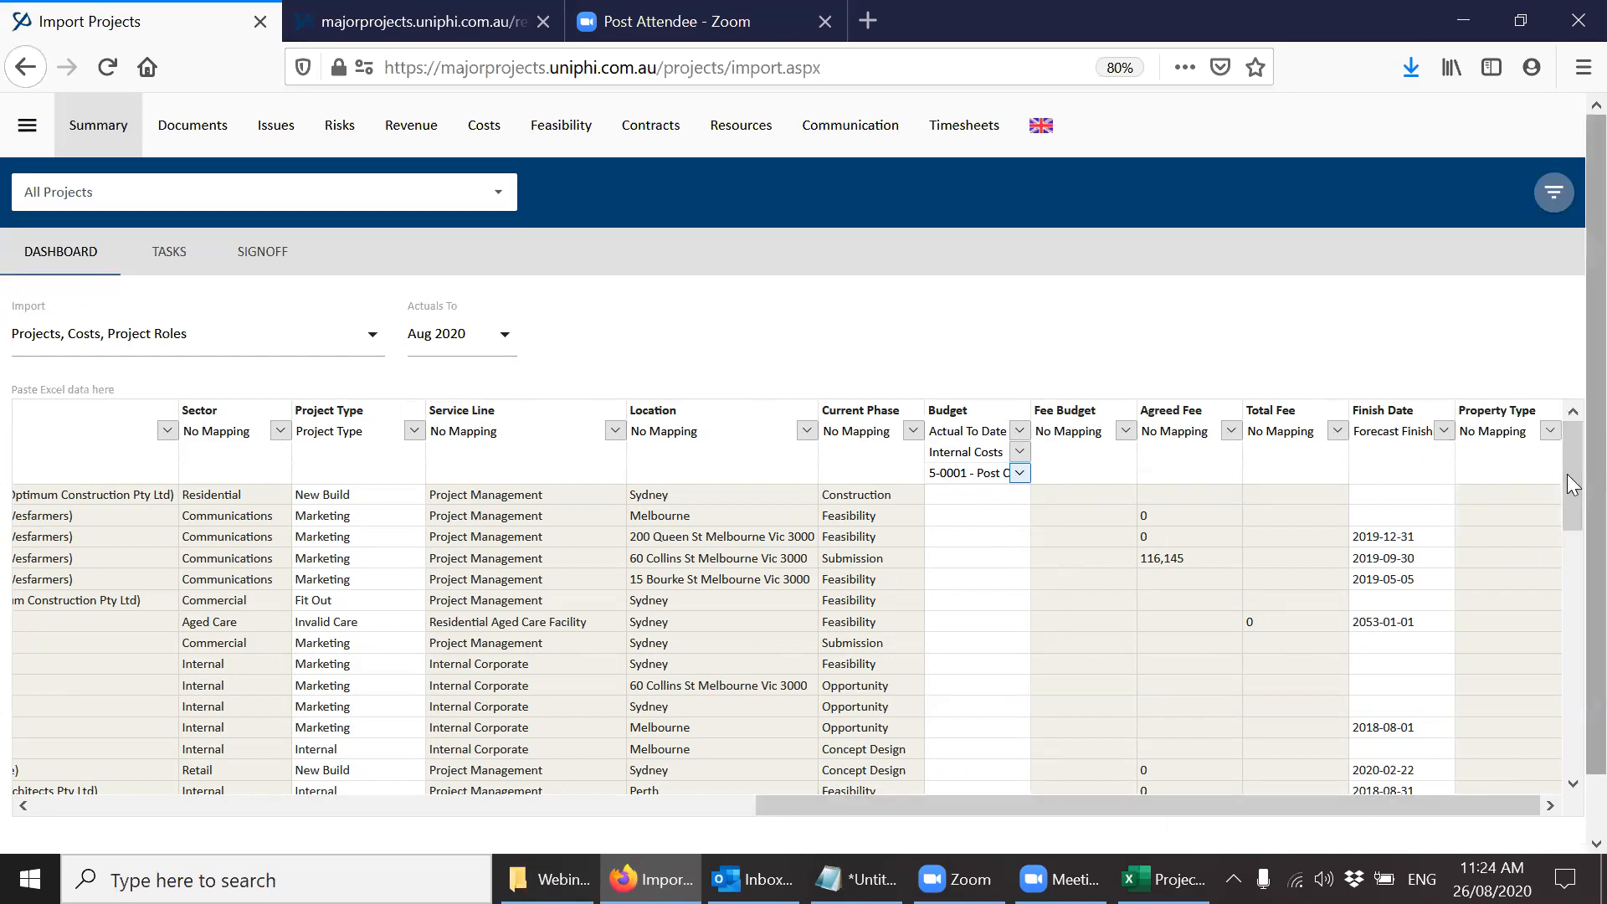
Validate the pasted rows and review the mapping fields offered for the Sector column, leaving it at No Mapping.
scroll(1566, 503, down, 2)
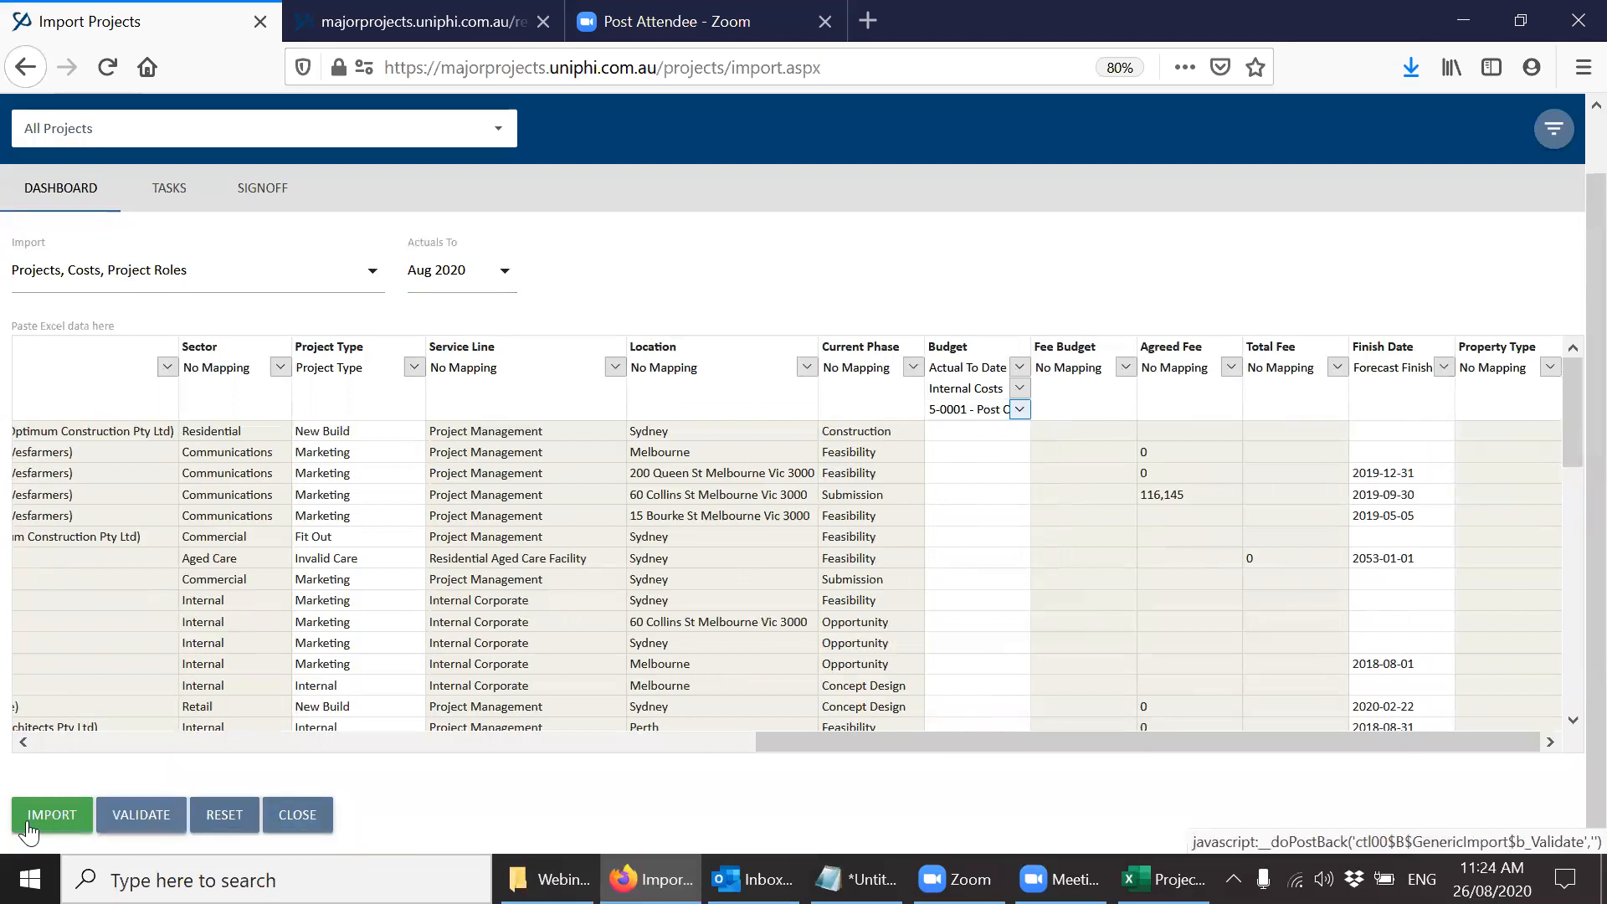
click(134, 820)
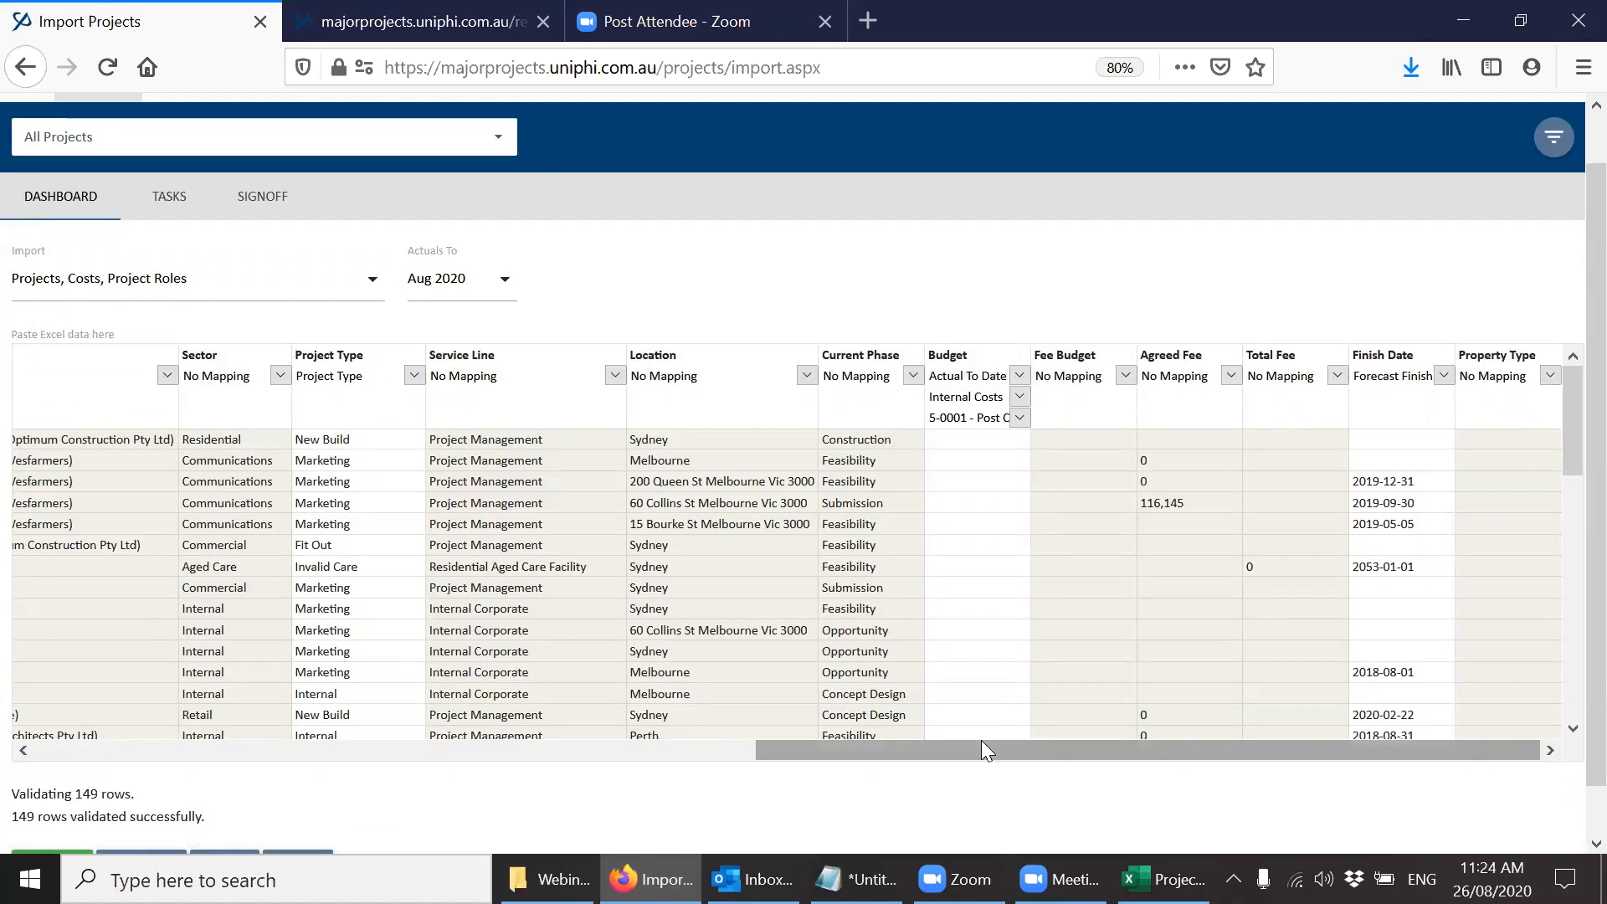
drag(981, 752, 278, 787)
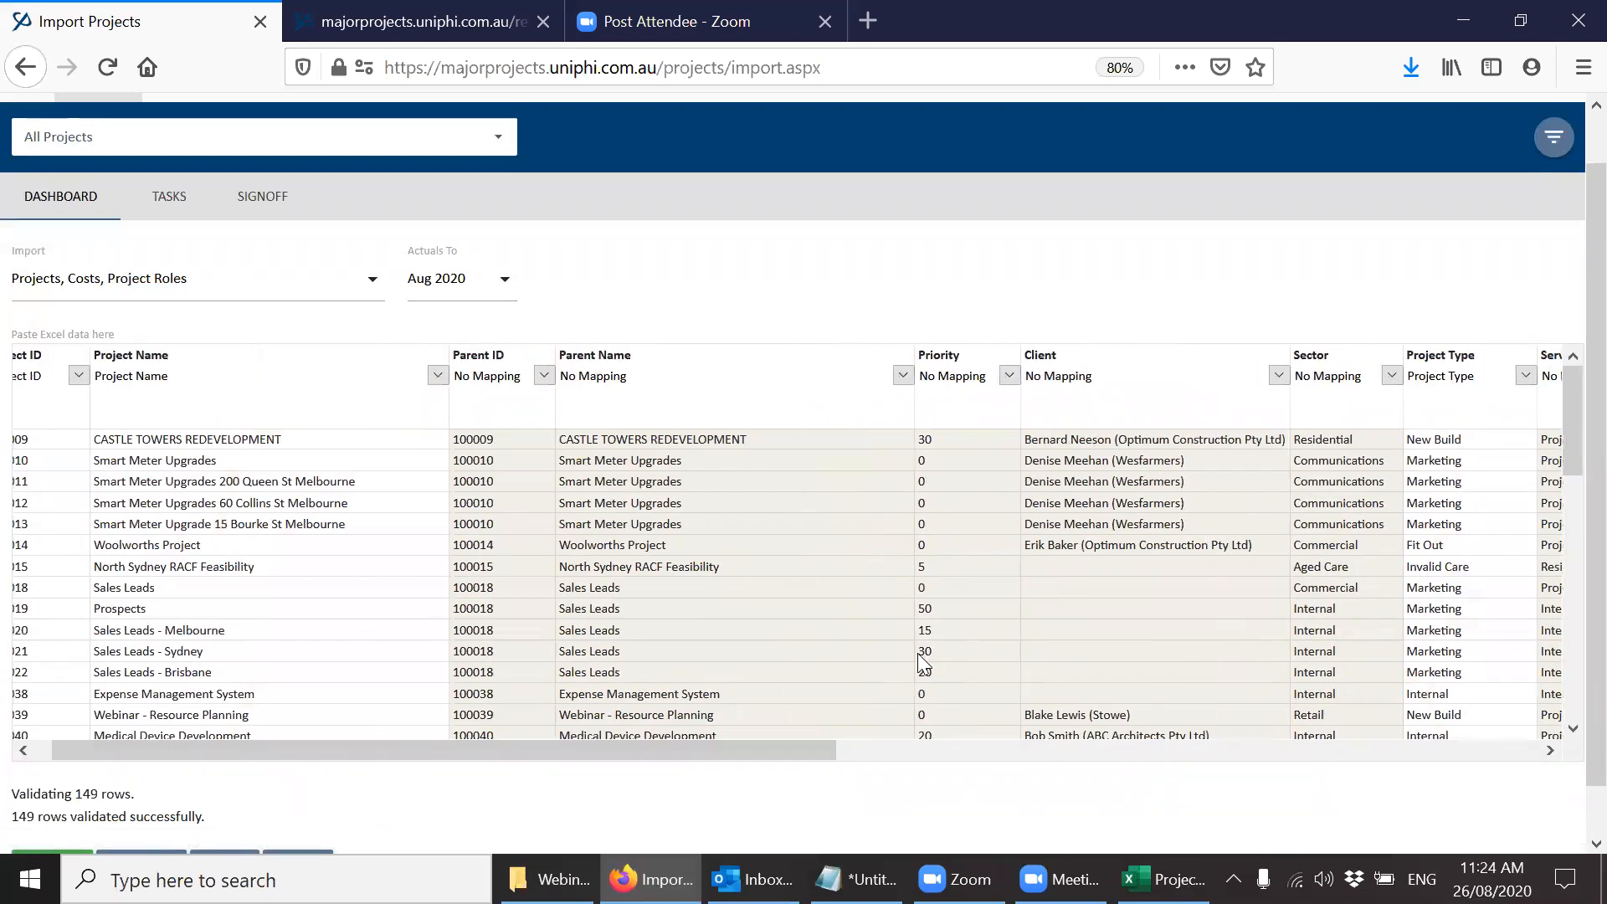
click(1391, 376)
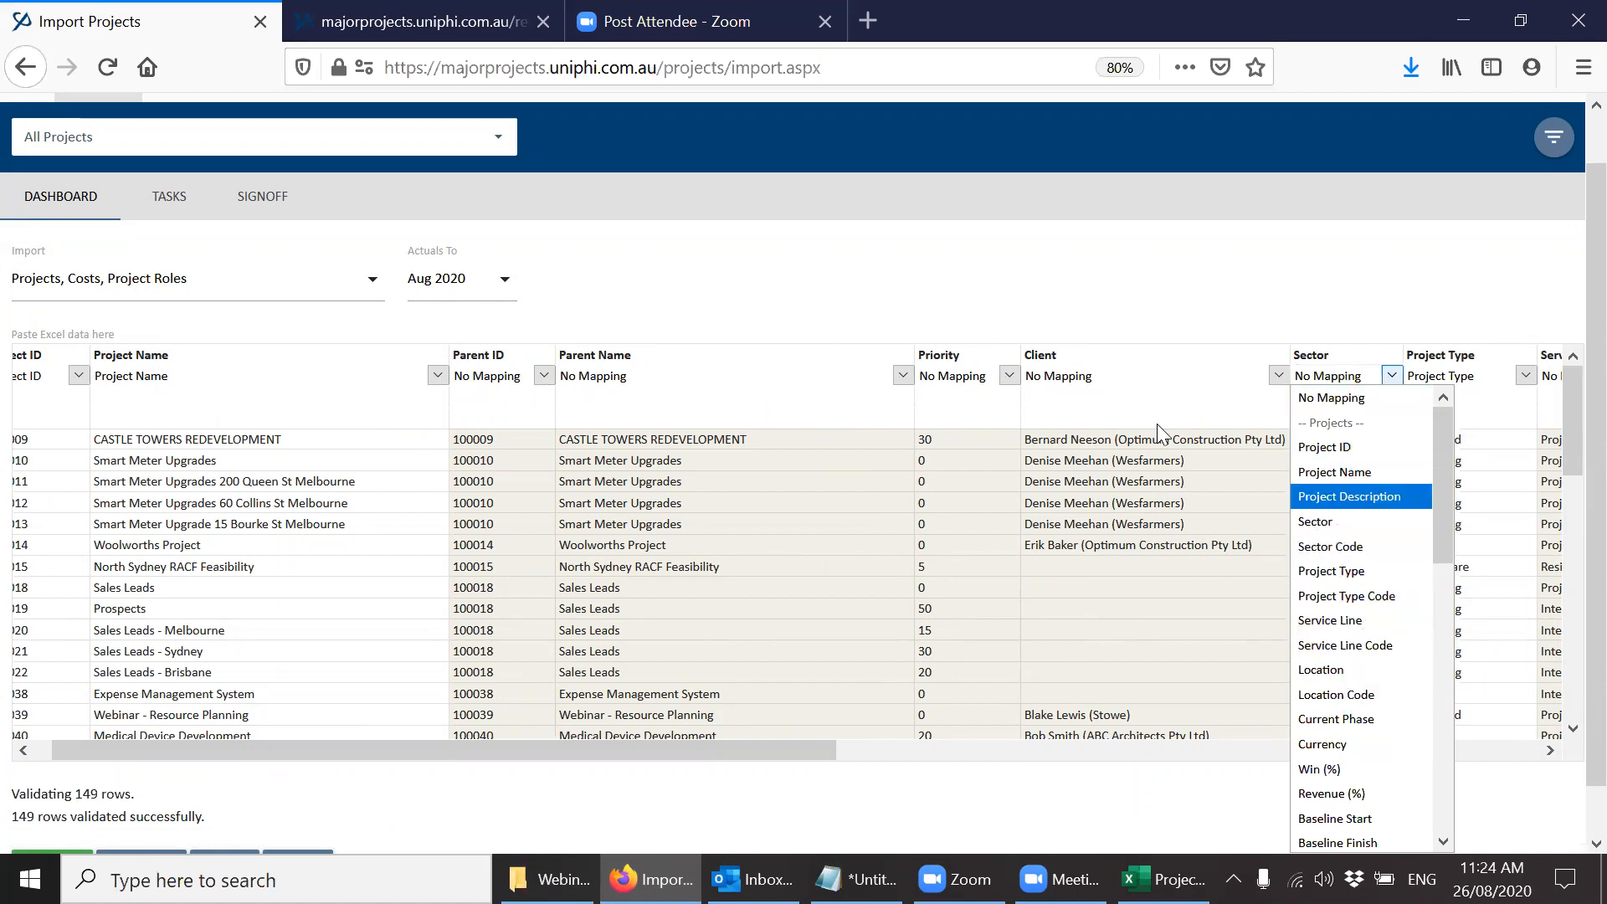
click(1039, 303)
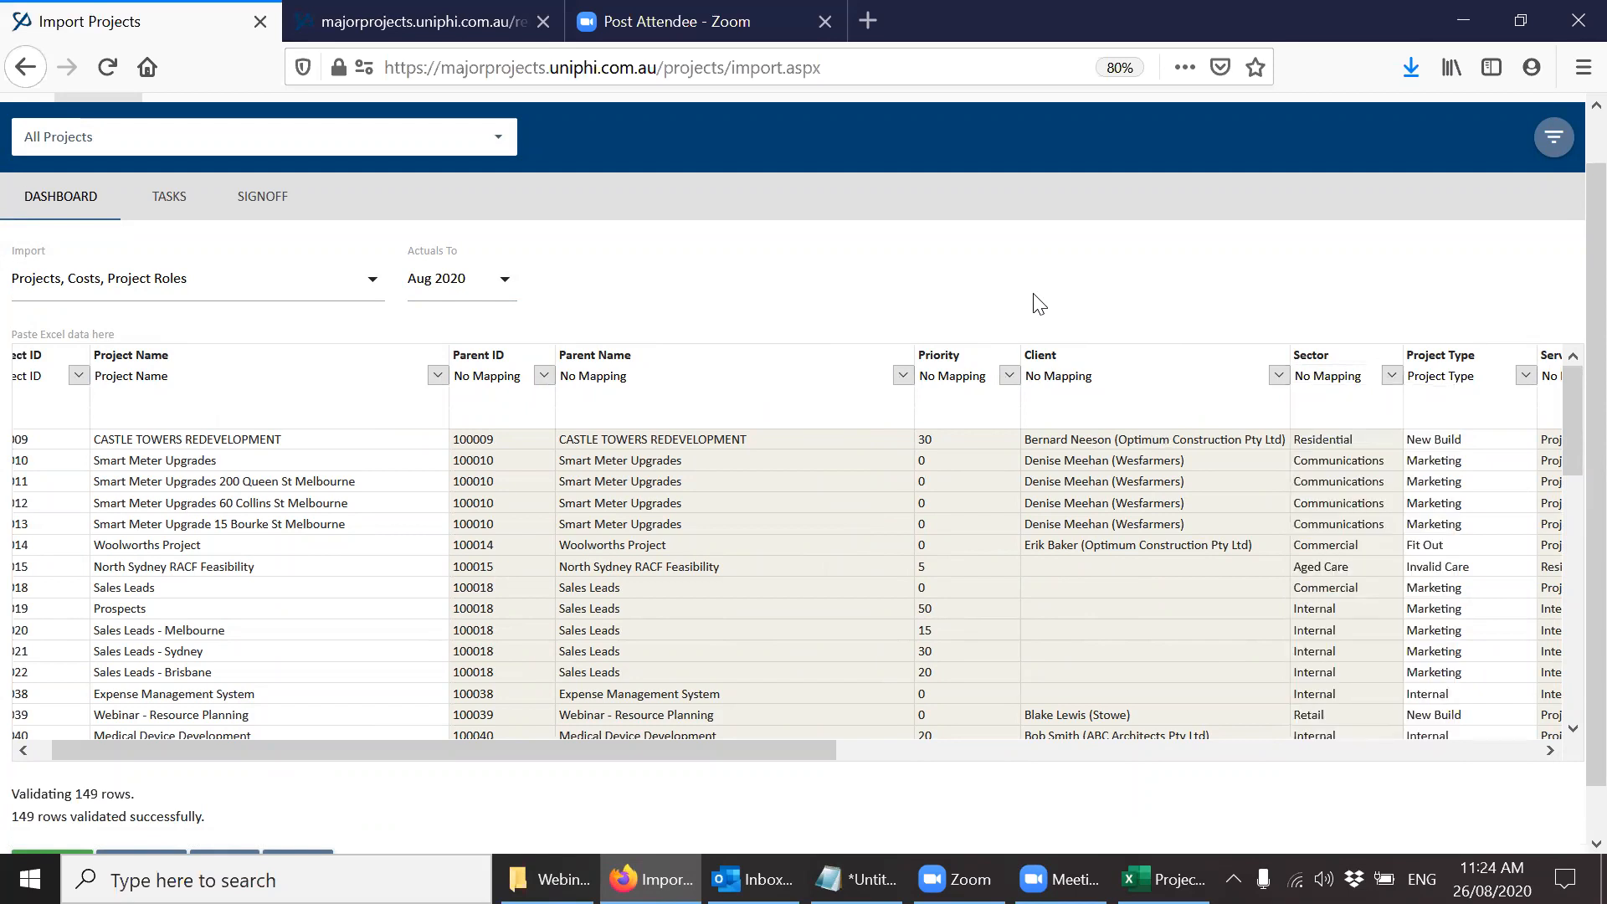
Import the validated project rows and close the import page to return to the project portfolio.
scroll(502, 670, down, 1)
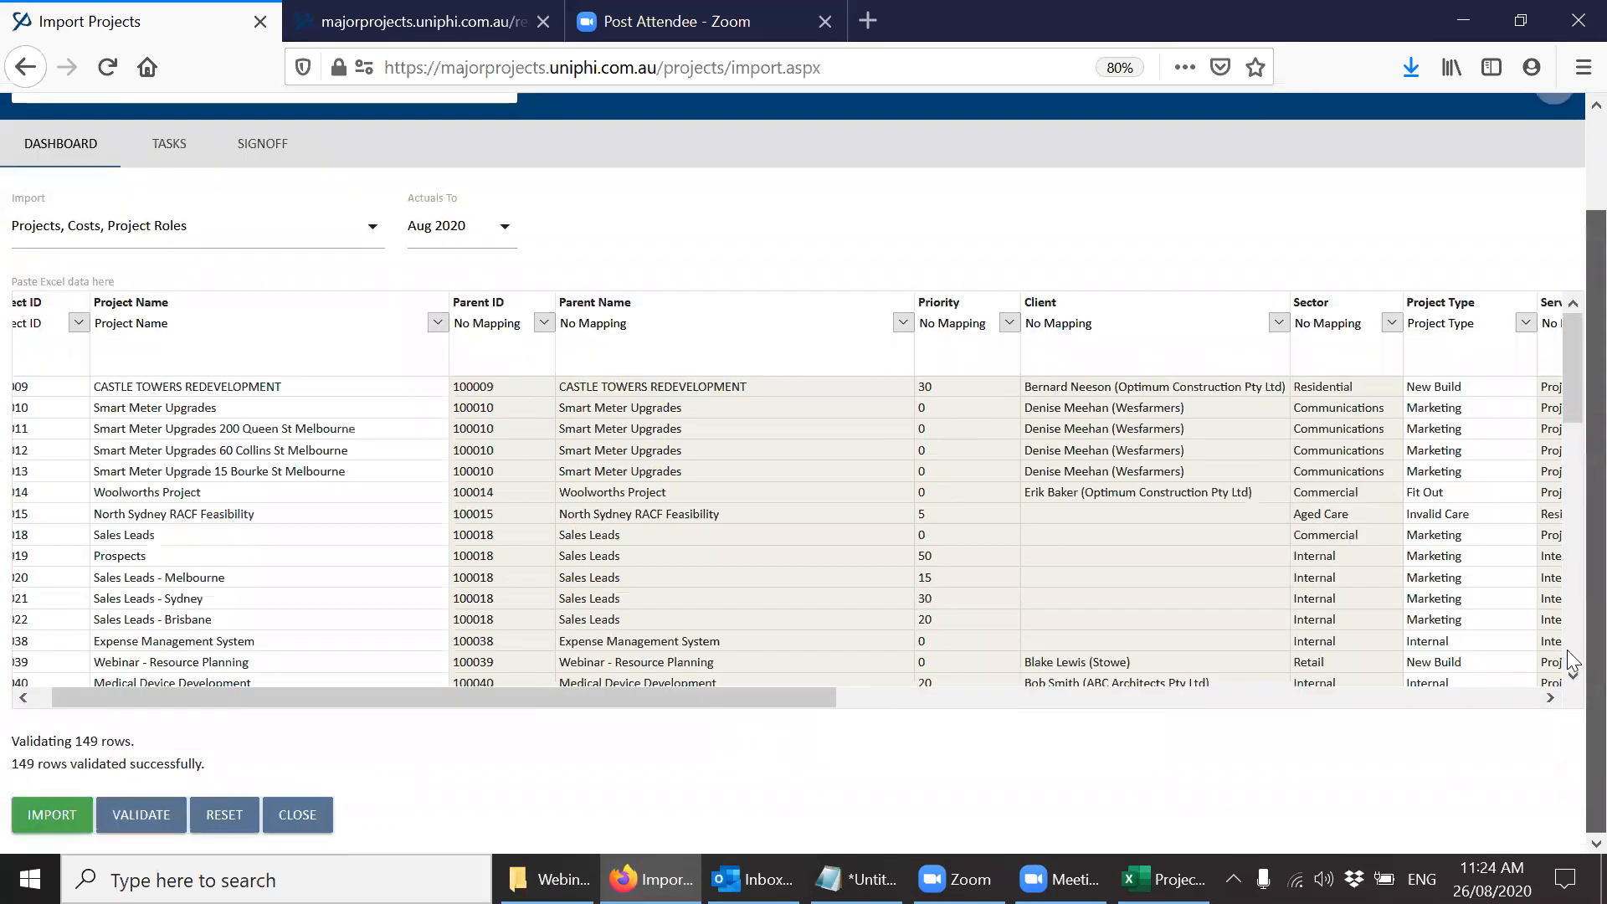
click(48, 814)
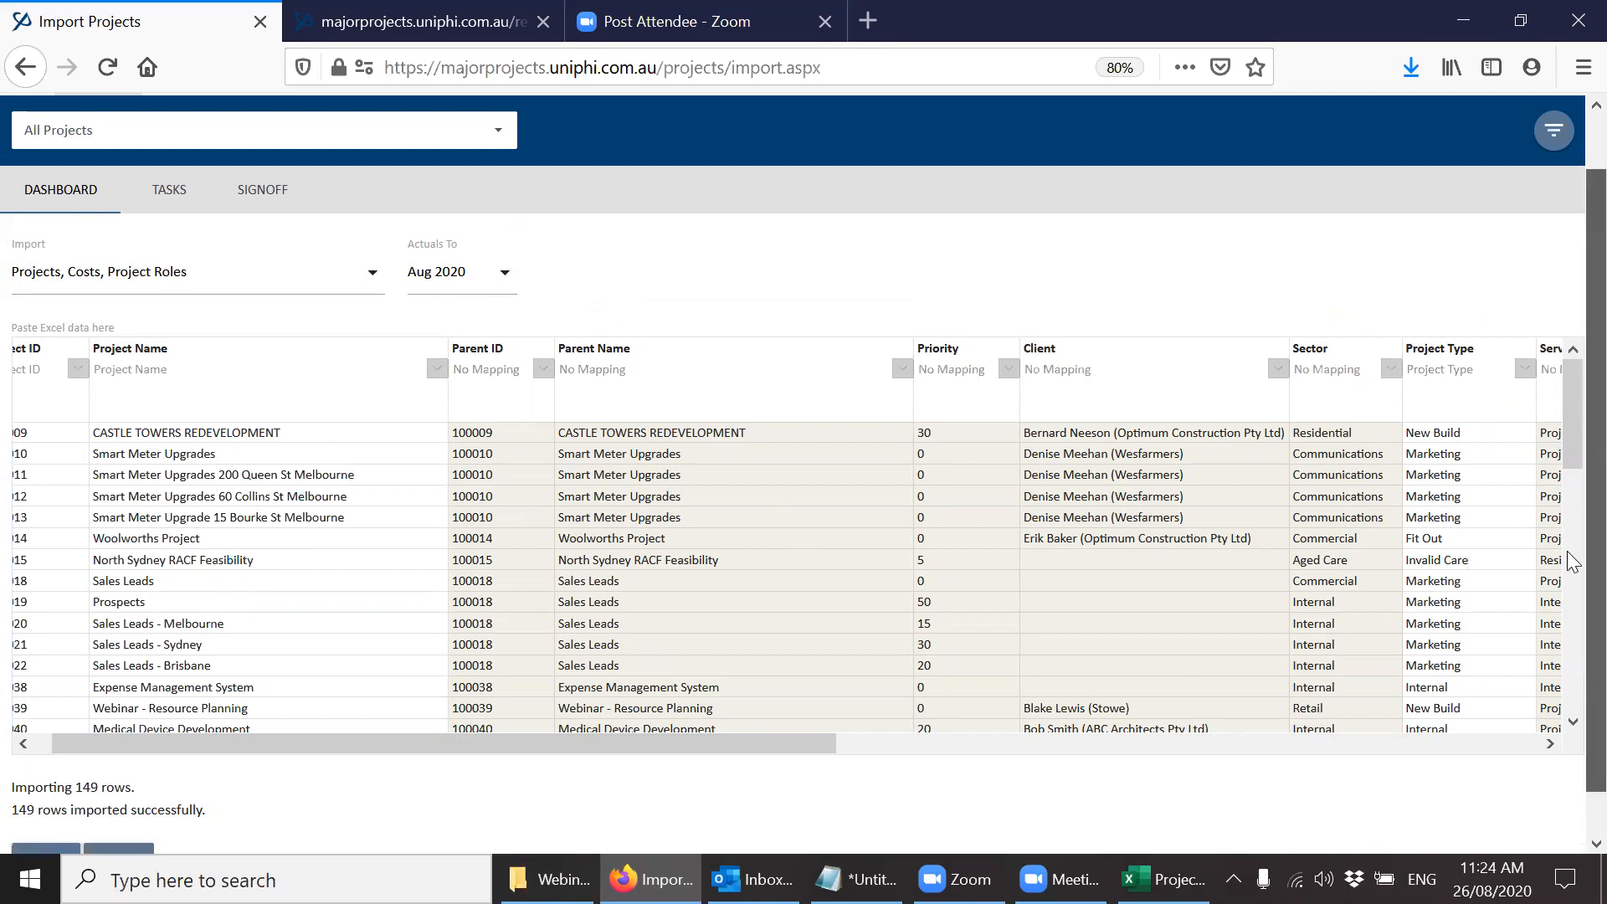
scroll(1569, 565, down, 1)
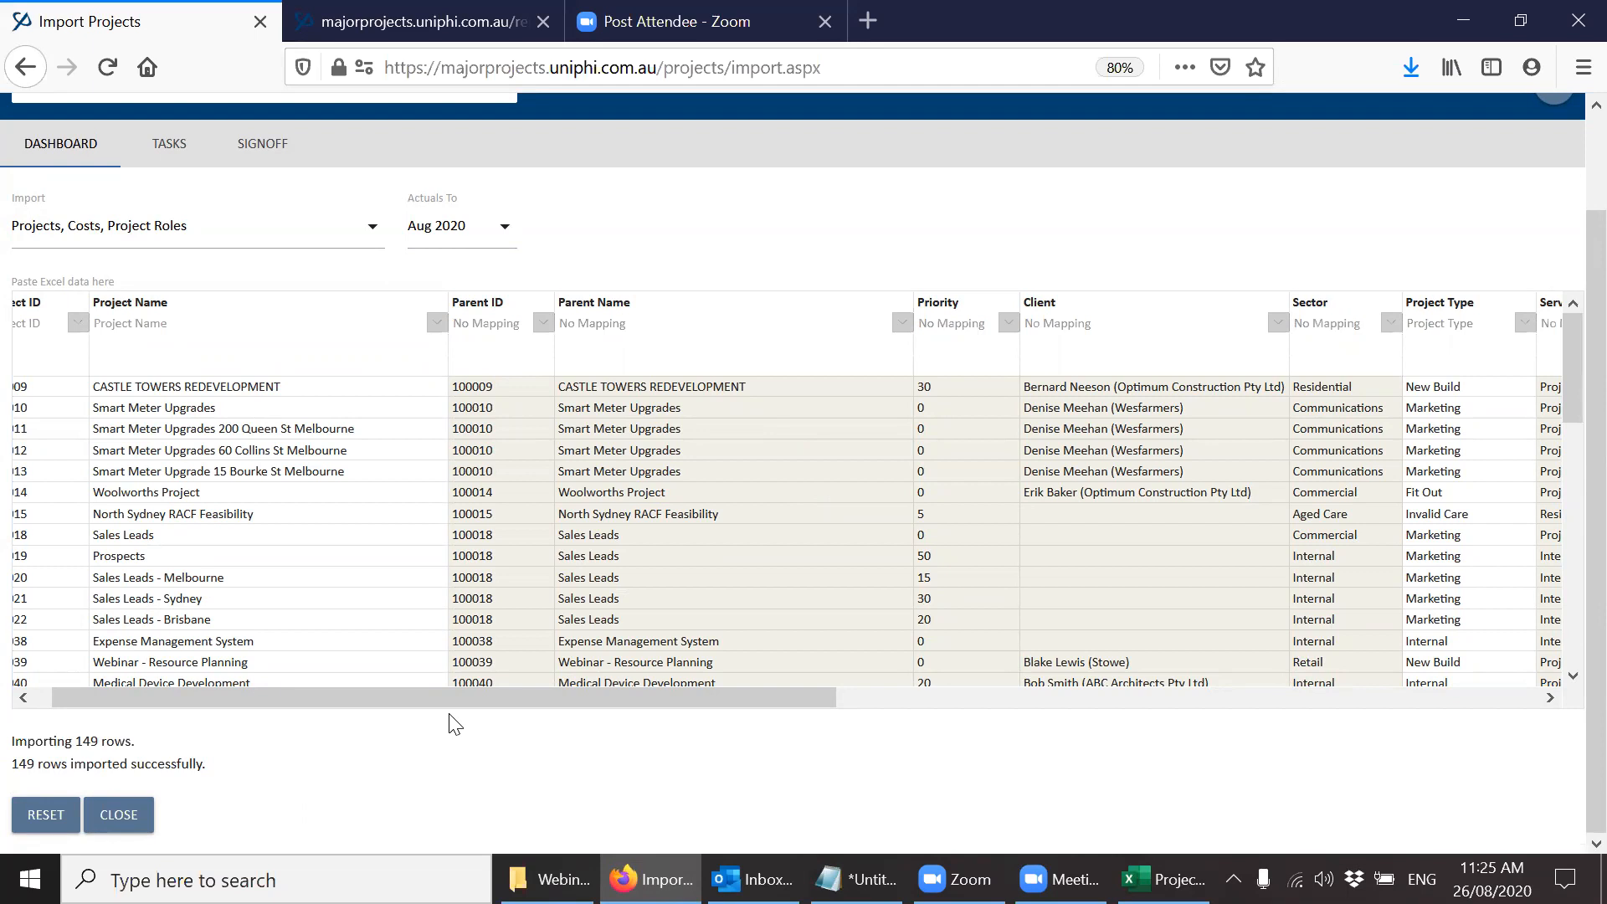
click(127, 827)
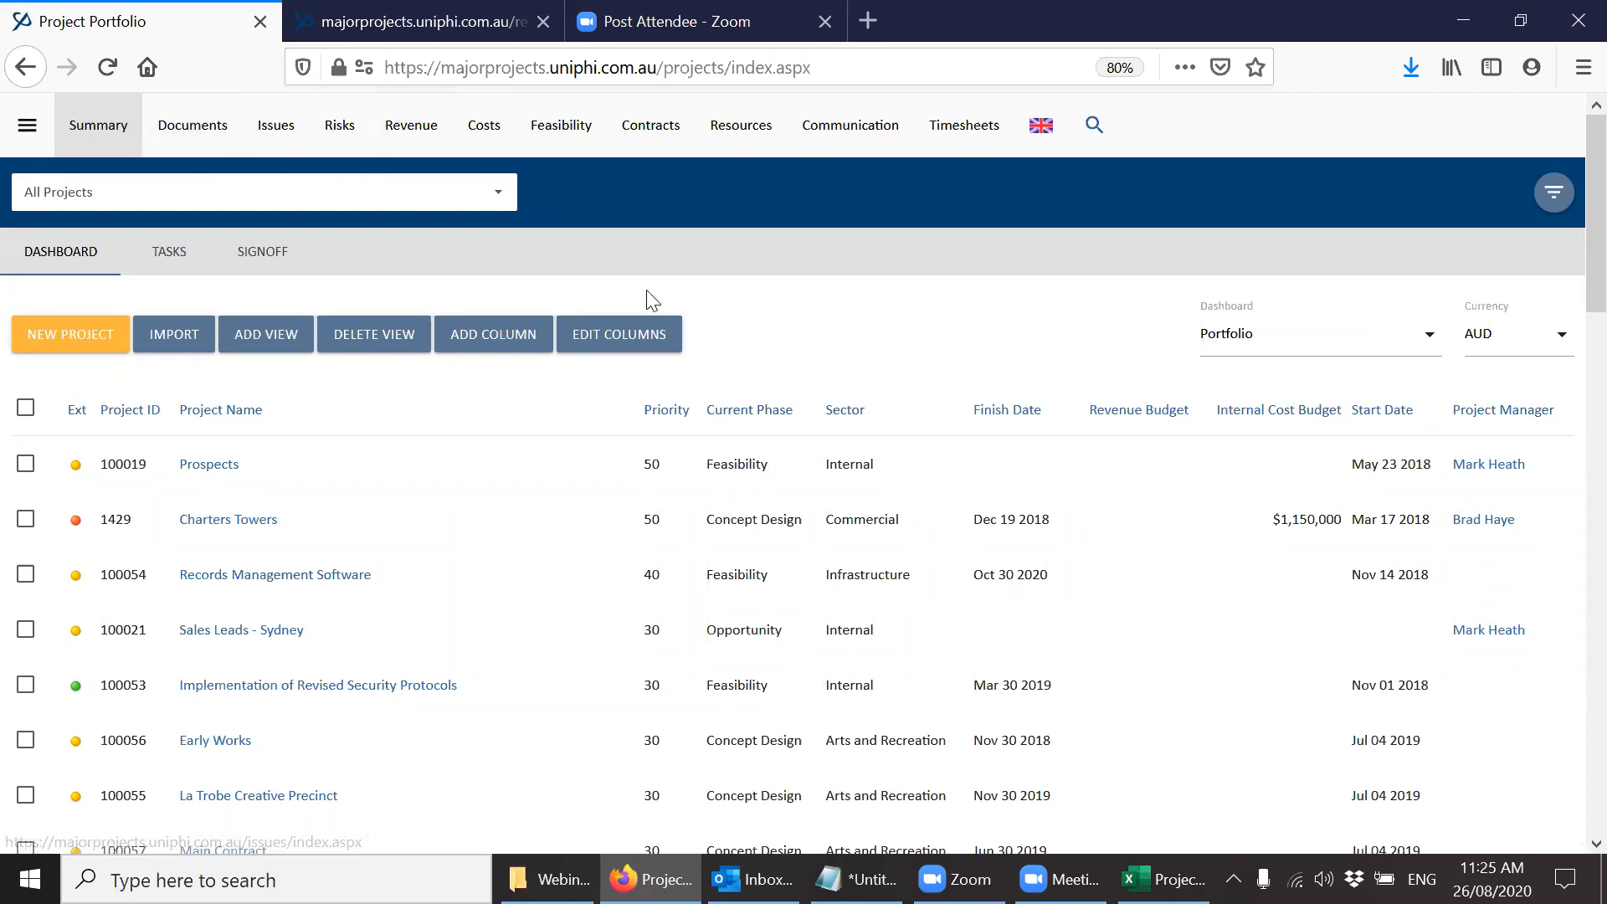
Create a new document from the PCG Report template in the project 300 Melville Road Apartments.
click(203, 140)
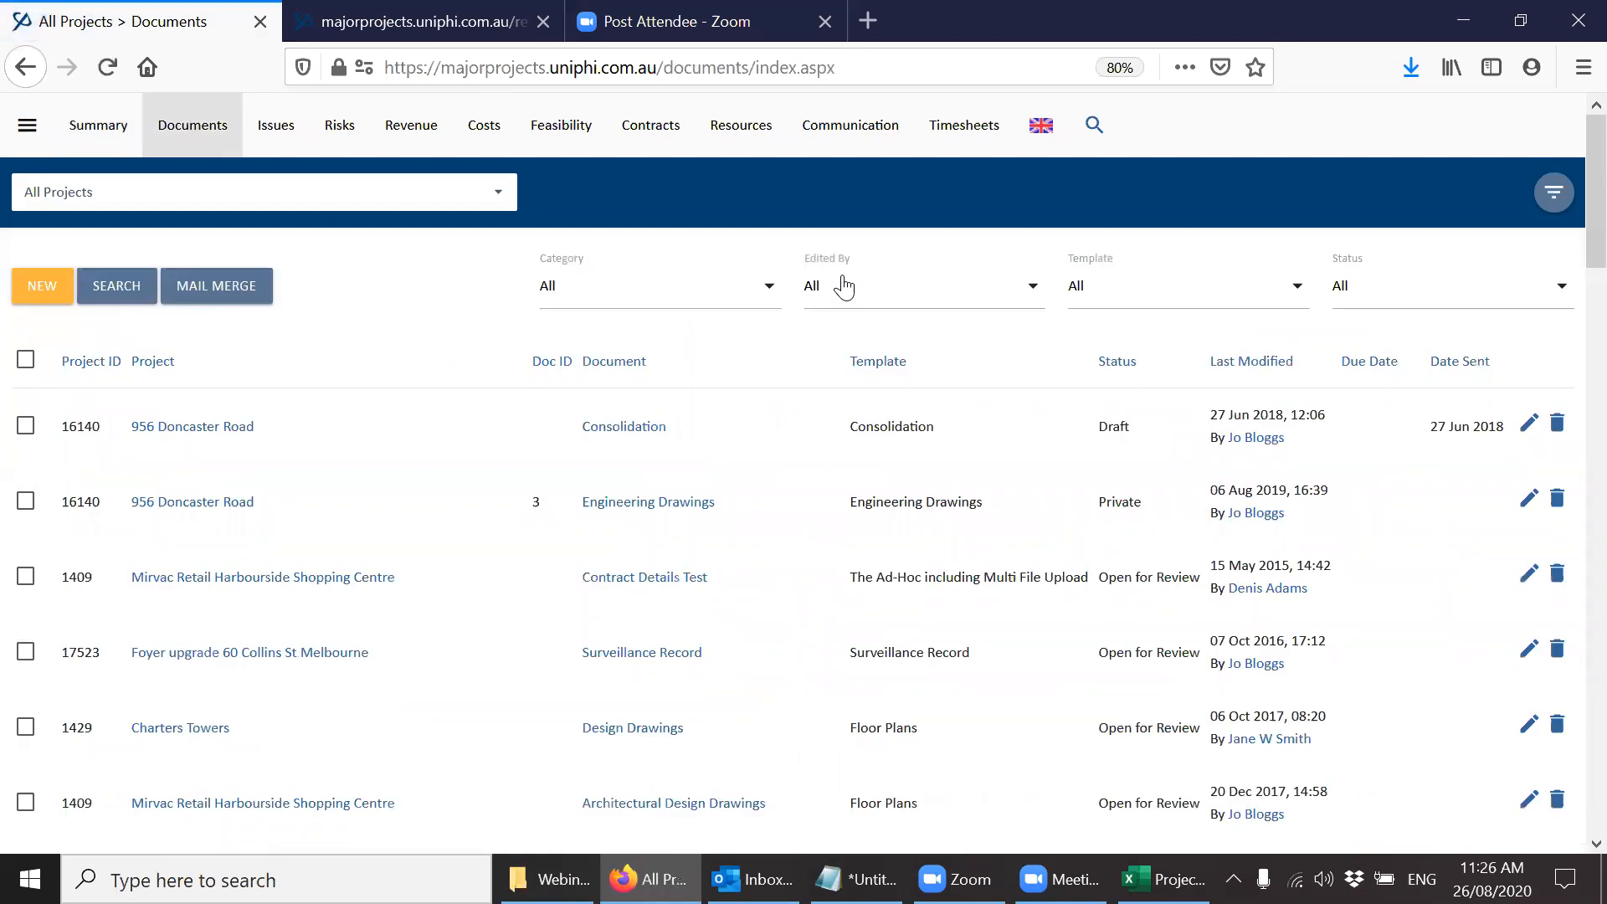
click(44, 288)
click(167, 279)
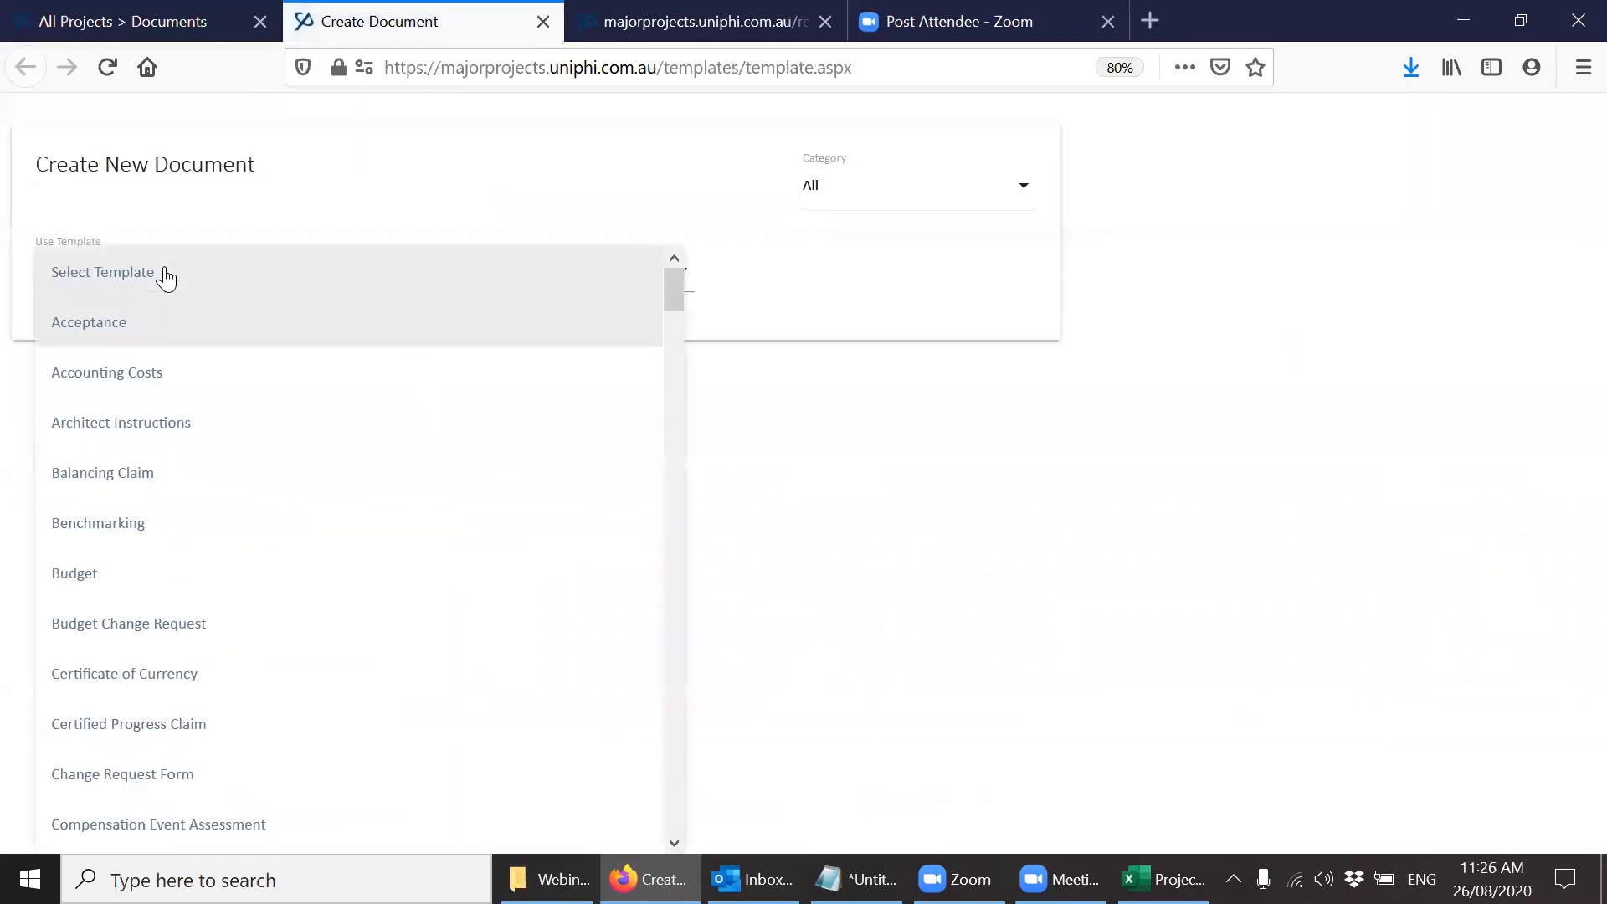
scroll(420, 539, down, 10)
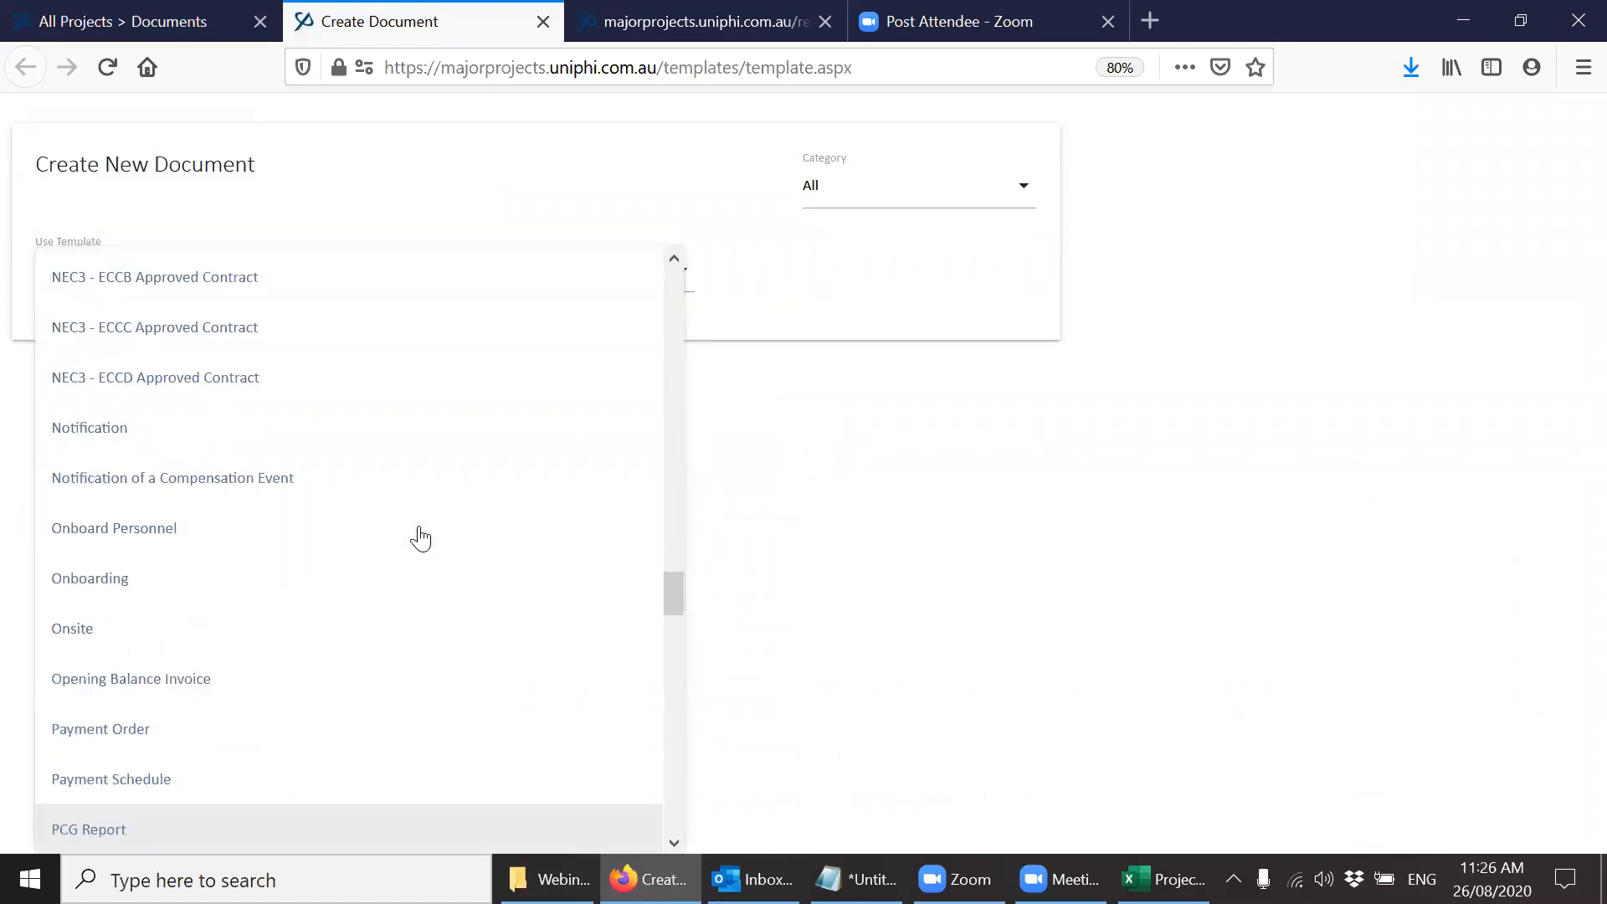
click(403, 827)
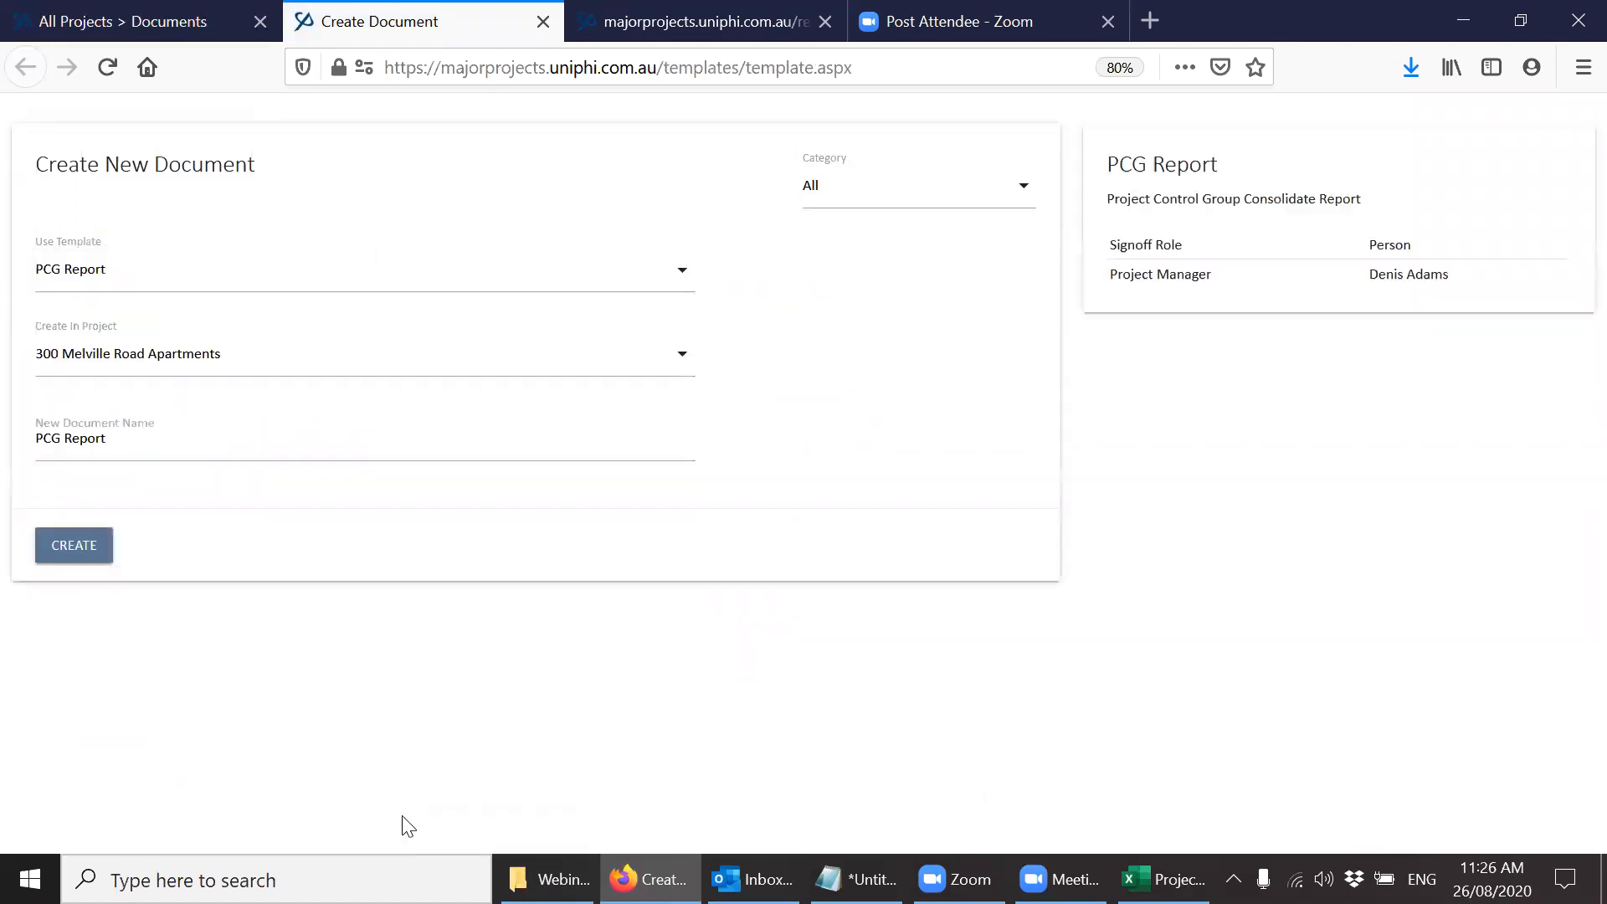
click(94, 553)
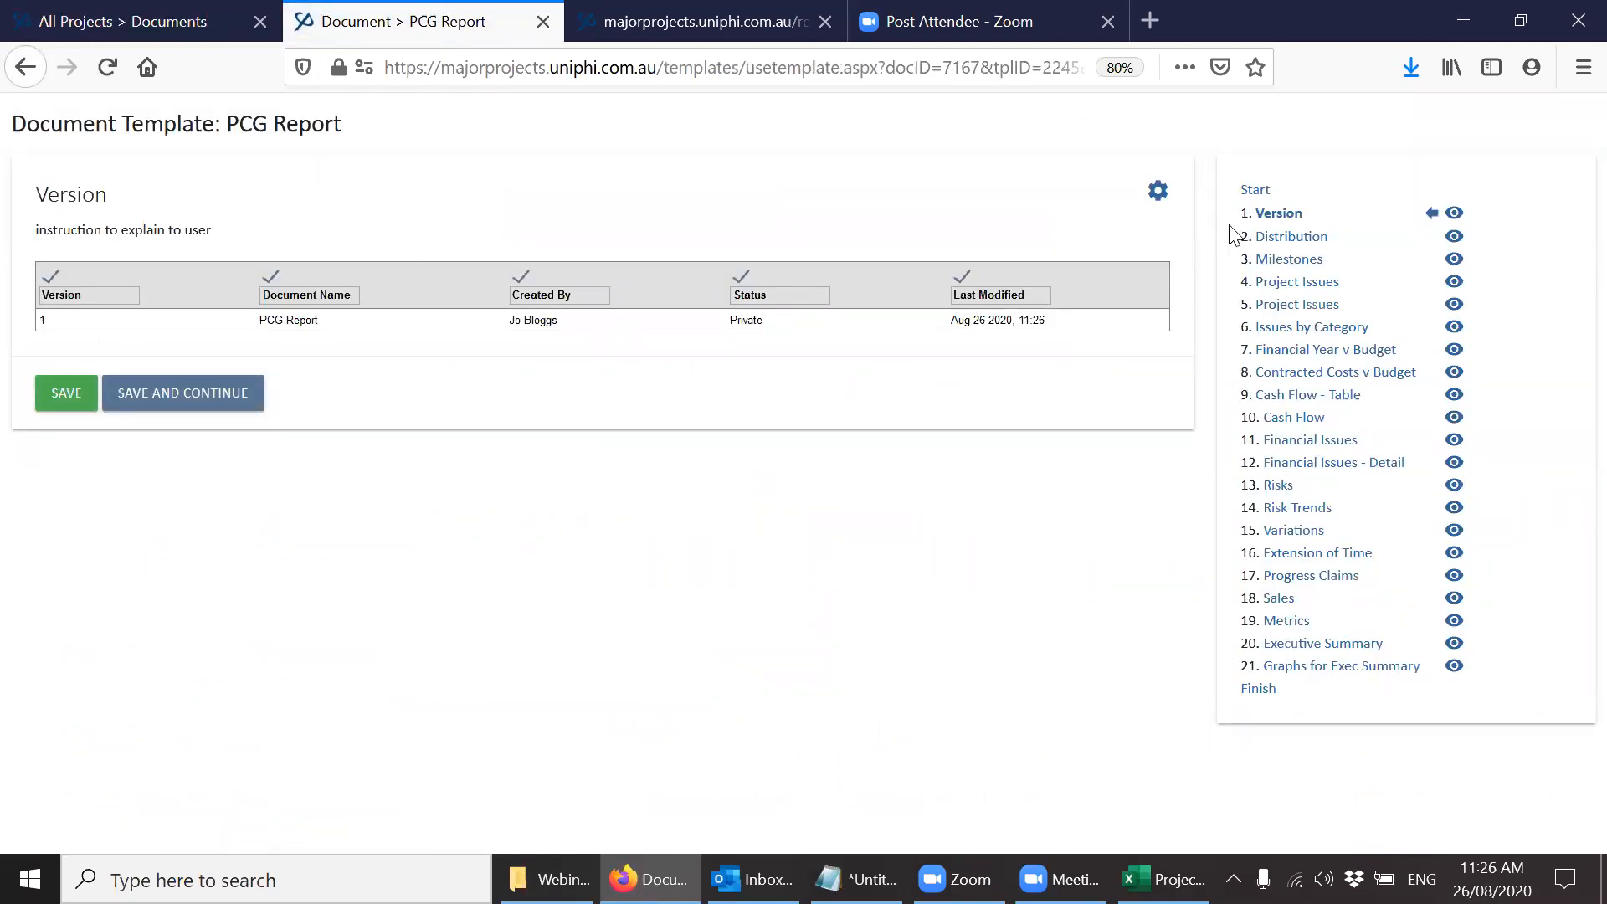
Hide the Cash Flow - Table and Cash Flow steps of the PCG Report, and check the Version step's settings.
drag(1237, 182, 1534, 671)
click(1533, 671)
click(1454, 394)
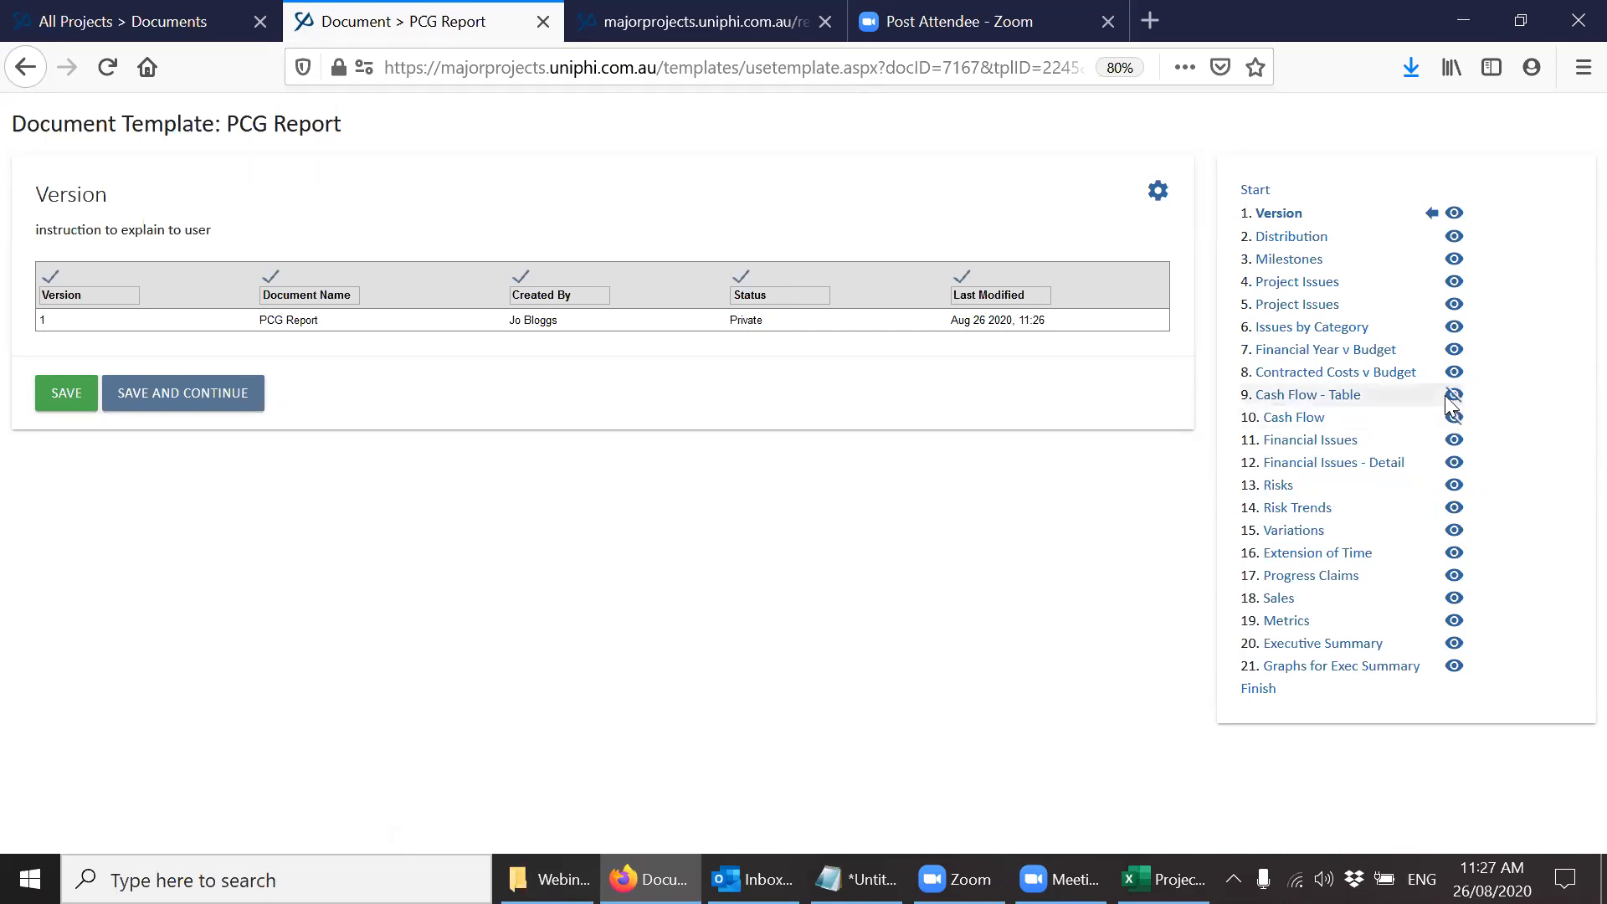
click(1454, 417)
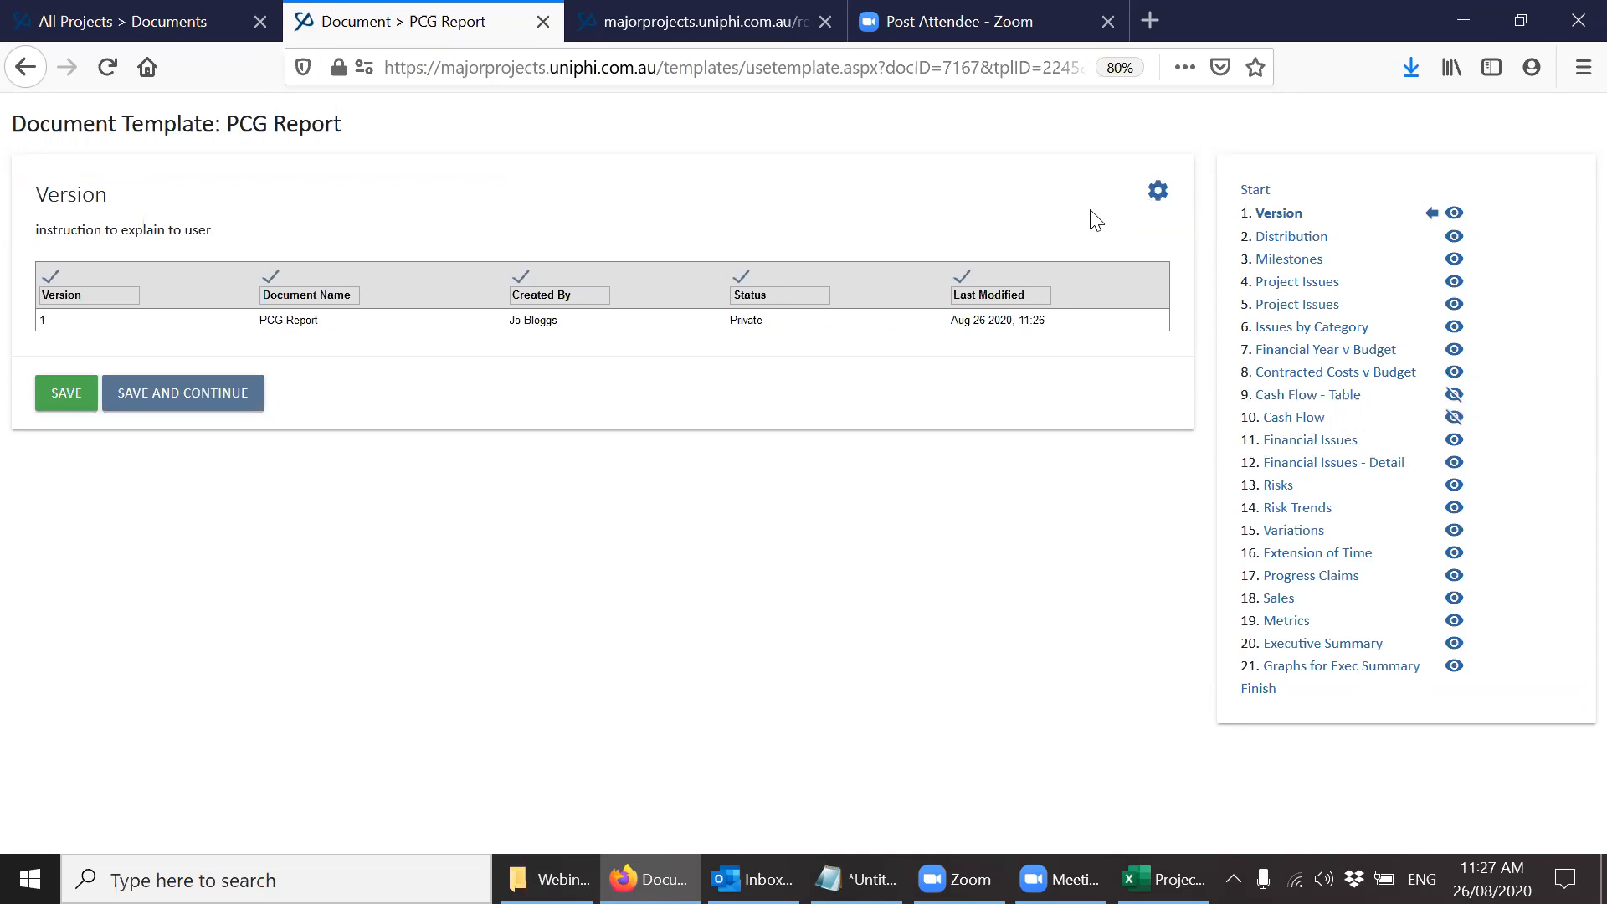
click(1158, 191)
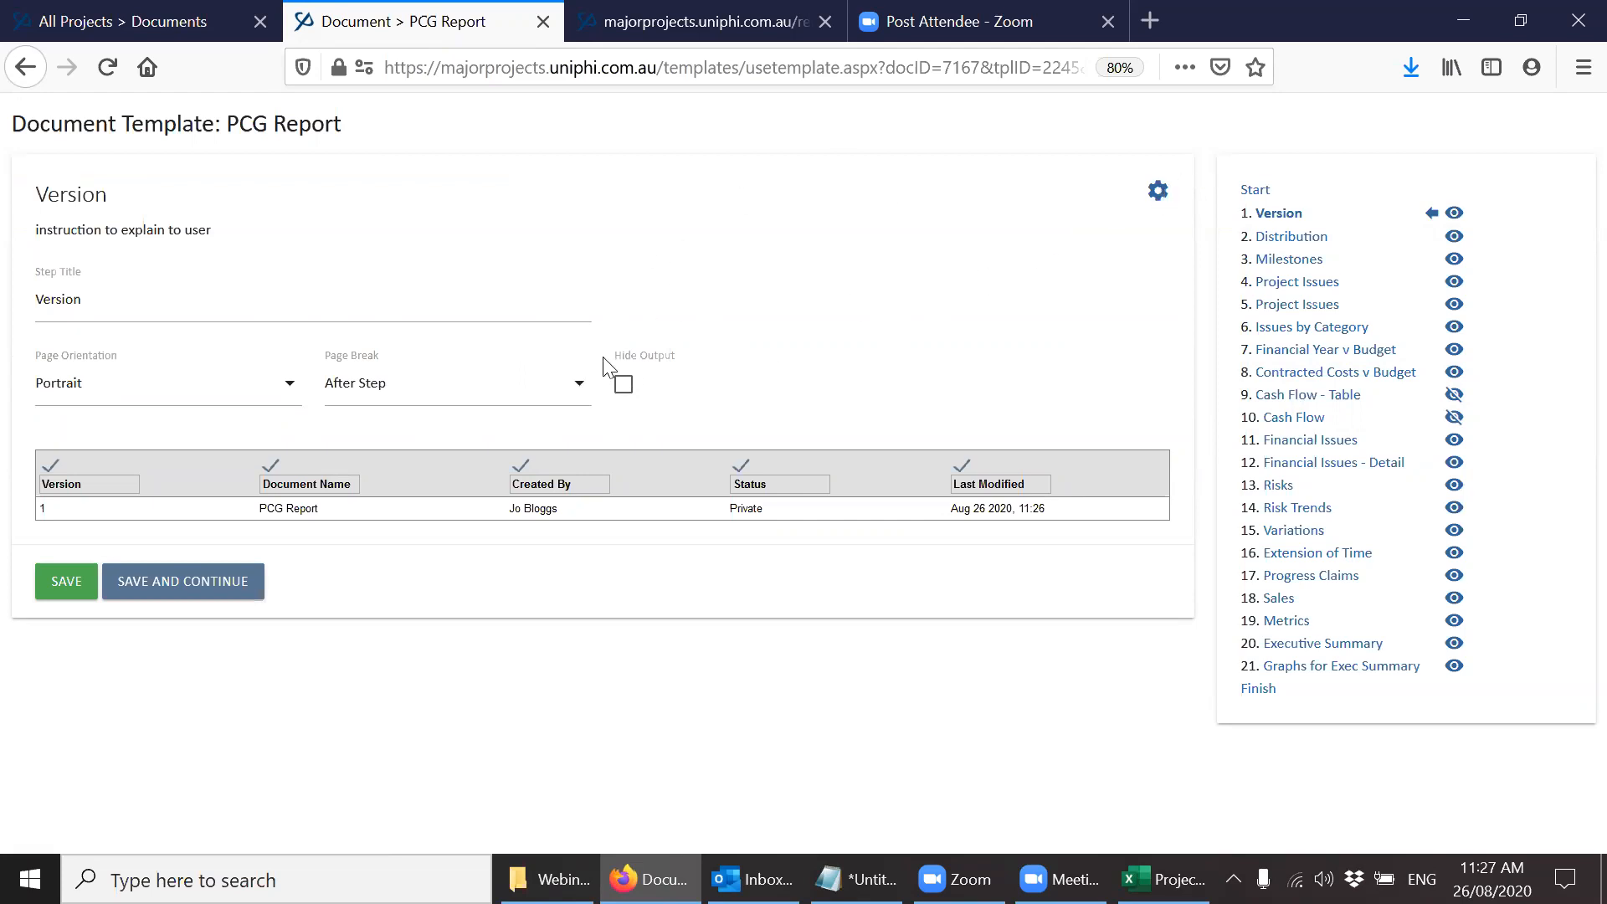
click(1157, 191)
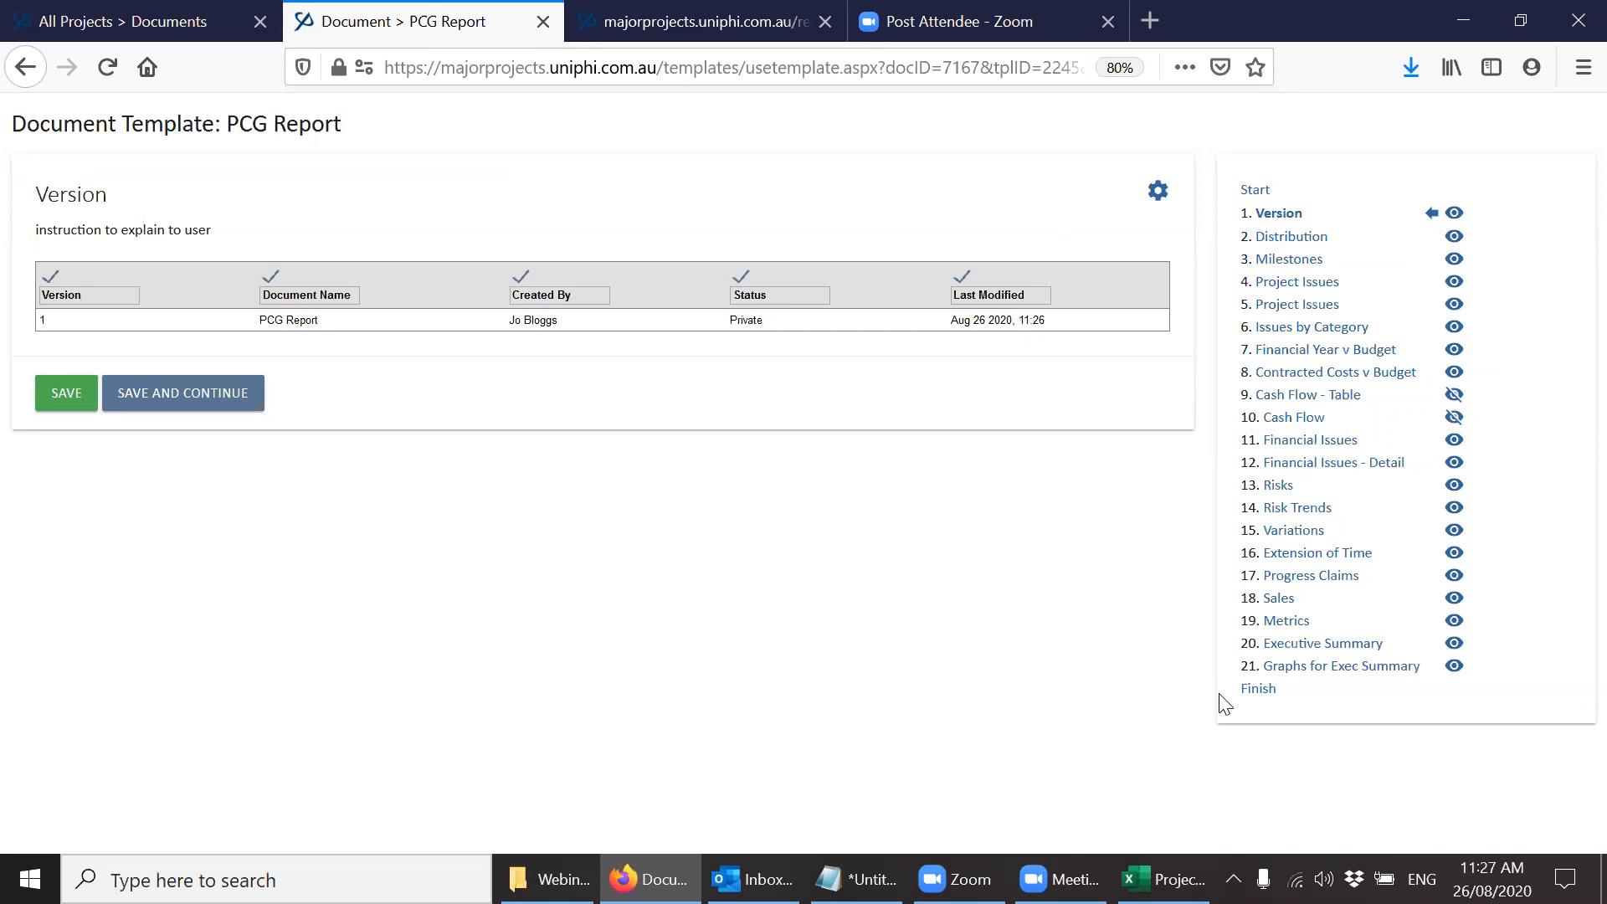
Review the Distribution, Milestones and Cash Flow - Table steps of the PCG Report.
click(1289, 241)
click(1283, 260)
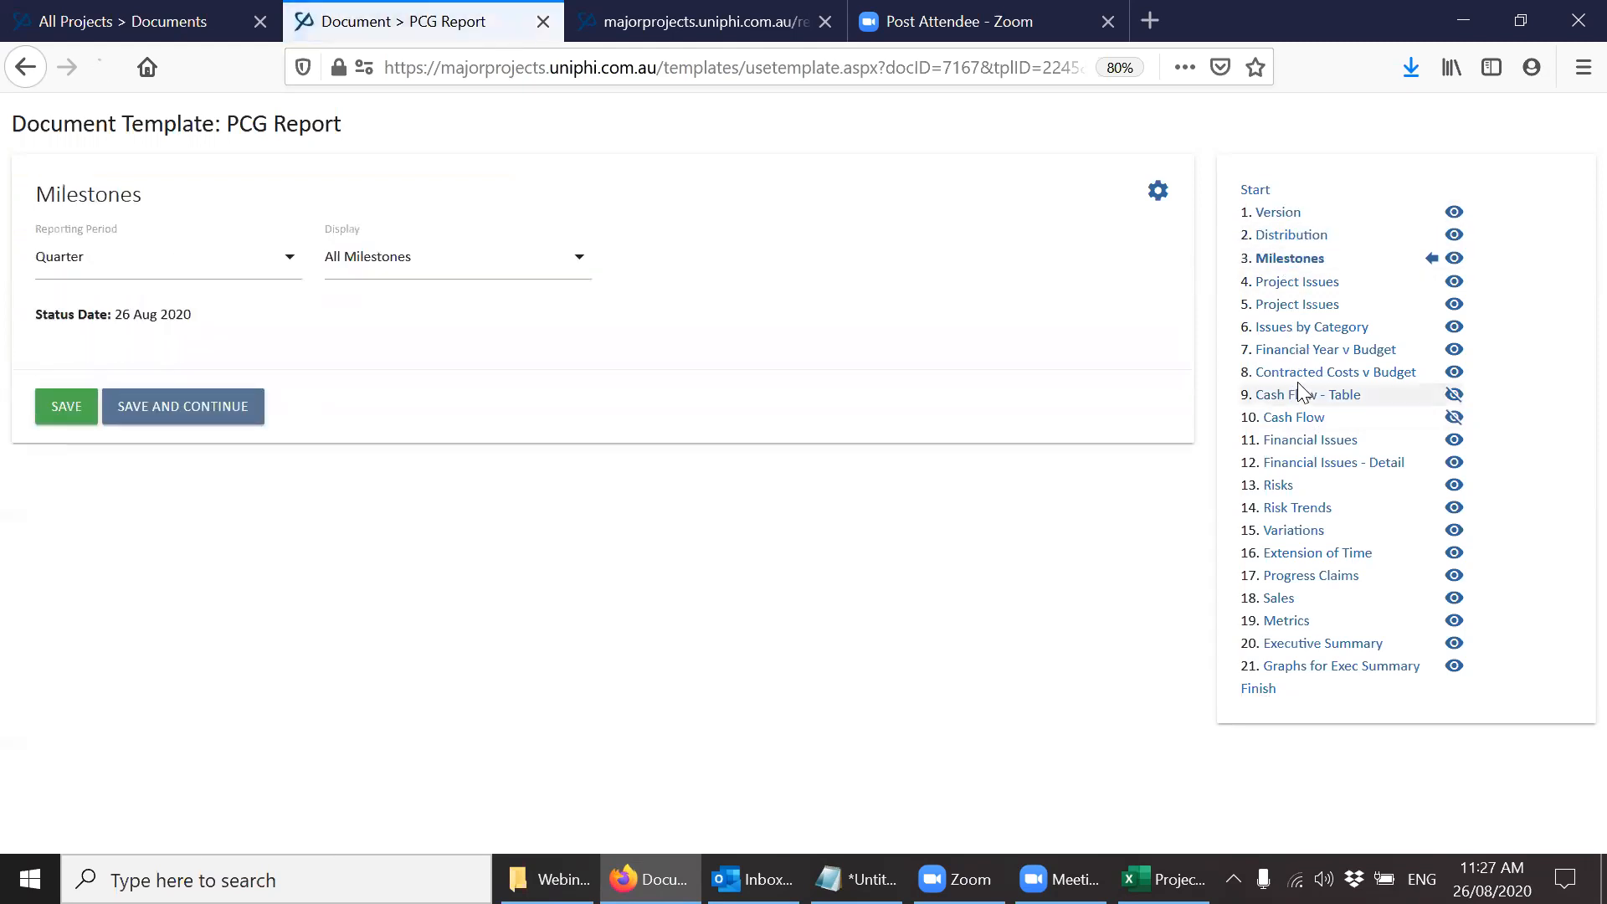
click(1302, 393)
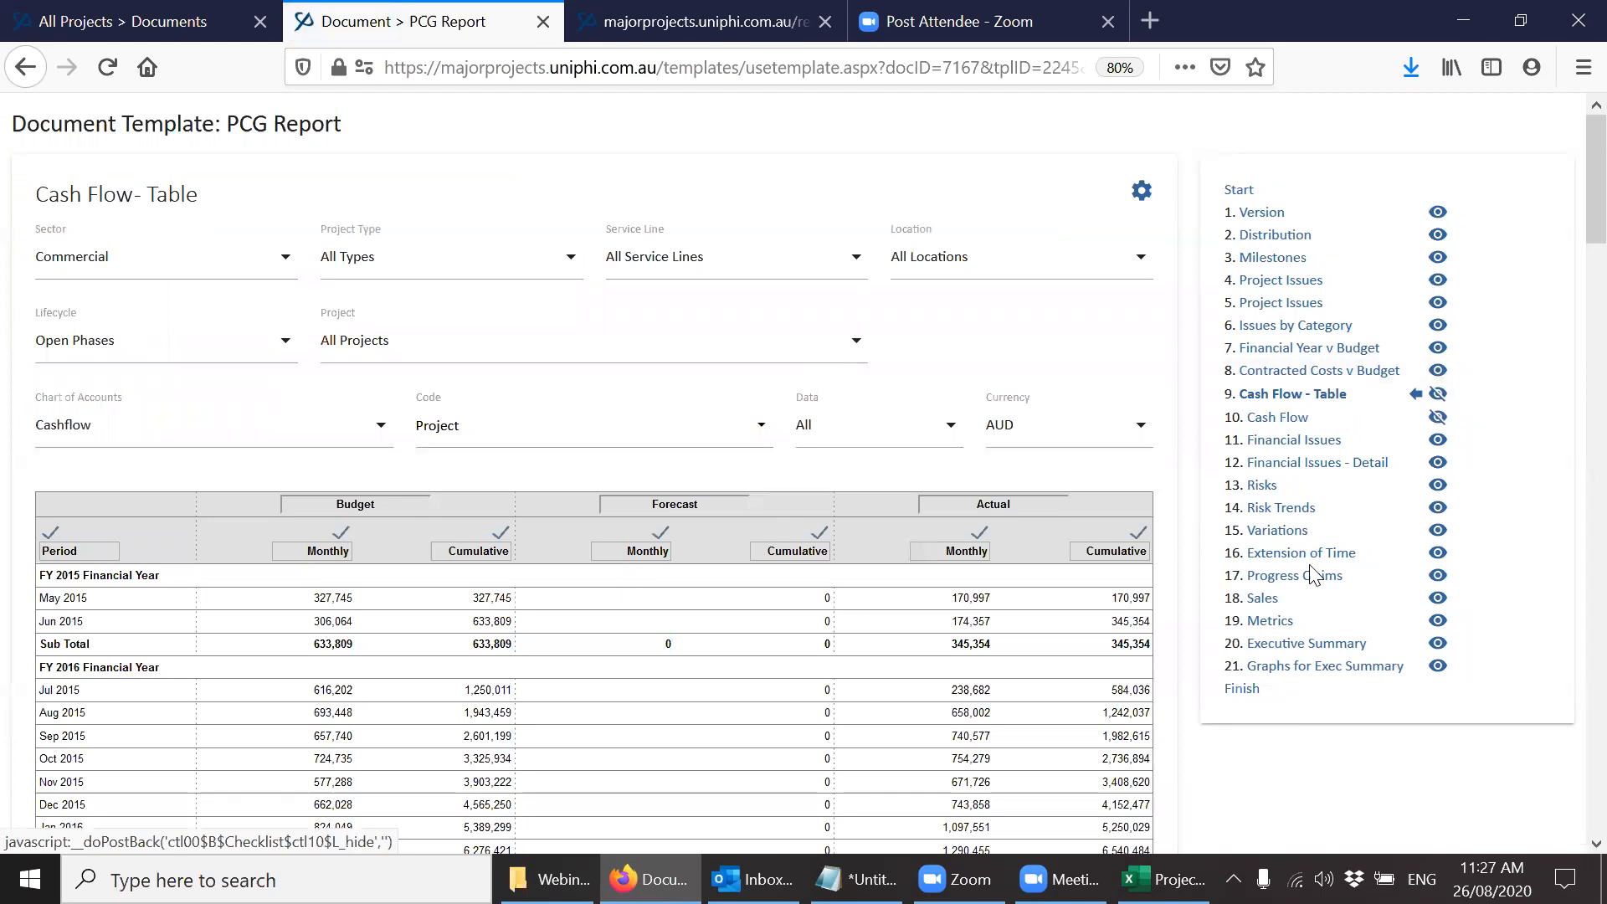
Finish the PCG Report document and open it for viewing to check its contents with the hidden steps omitted.
click(1248, 694)
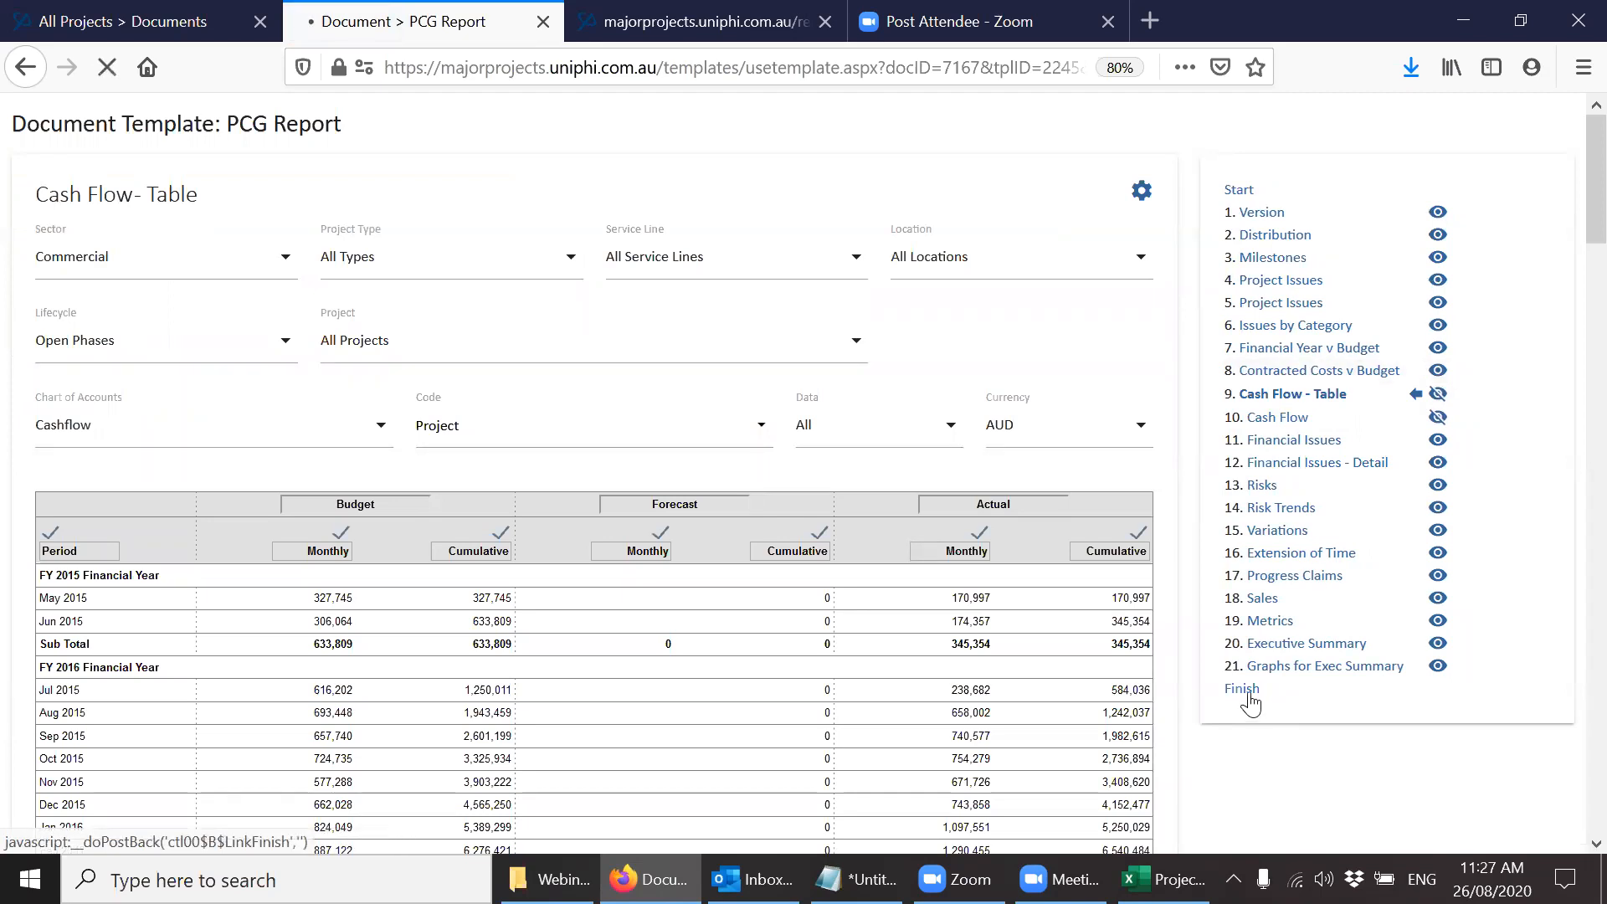
click(120, 612)
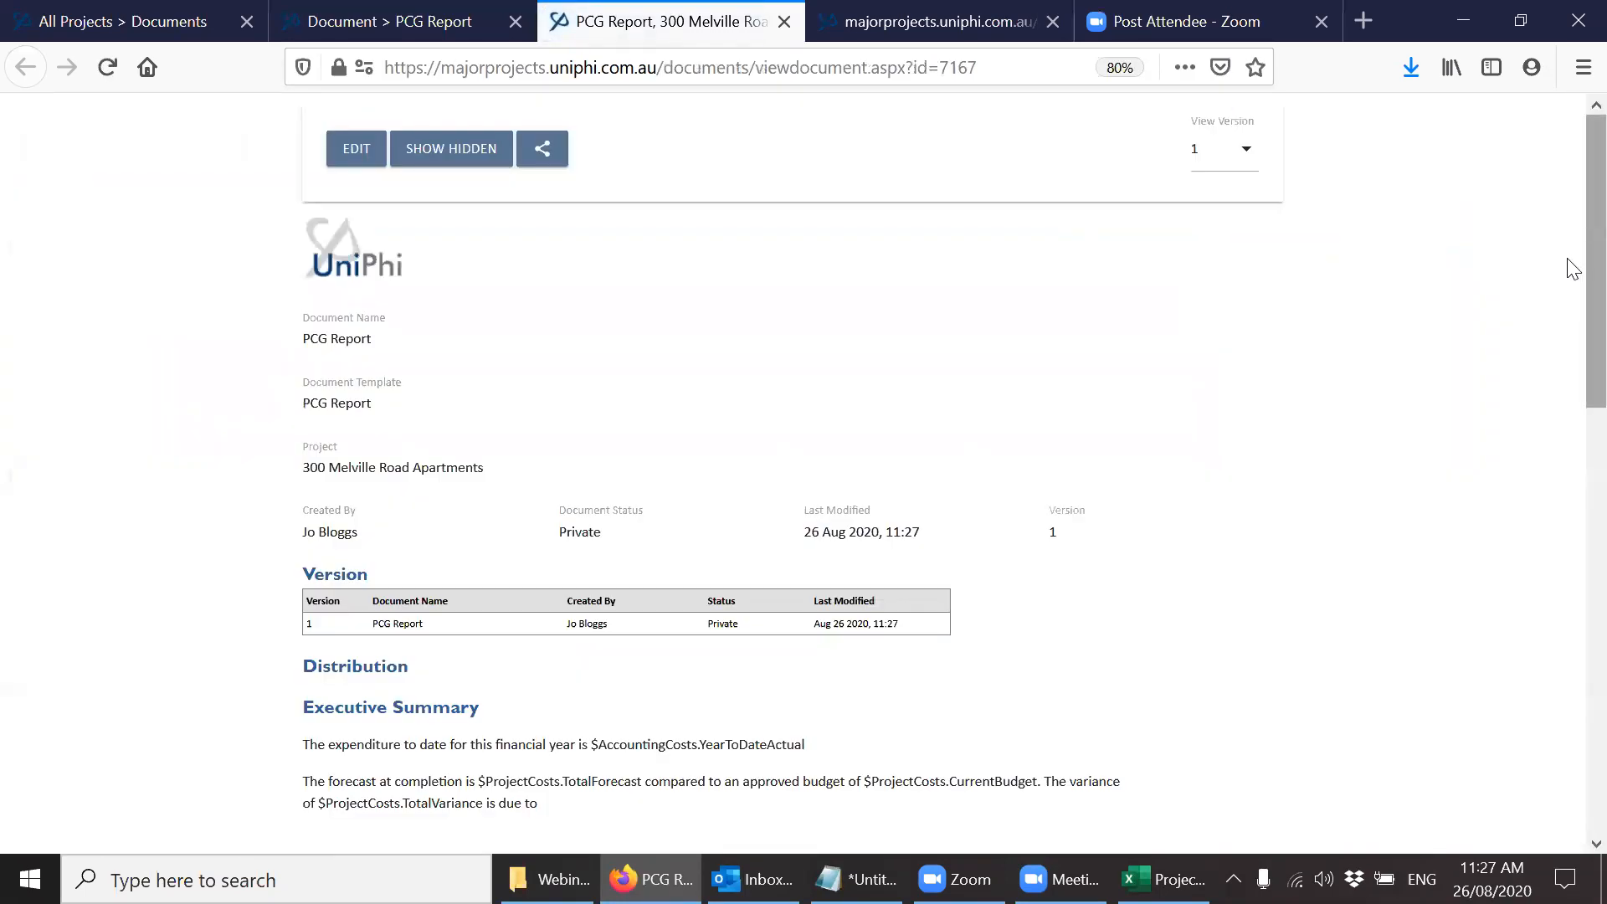
scroll(1573, 293, down, 10)
drag(1573, 642, 1572, 217)
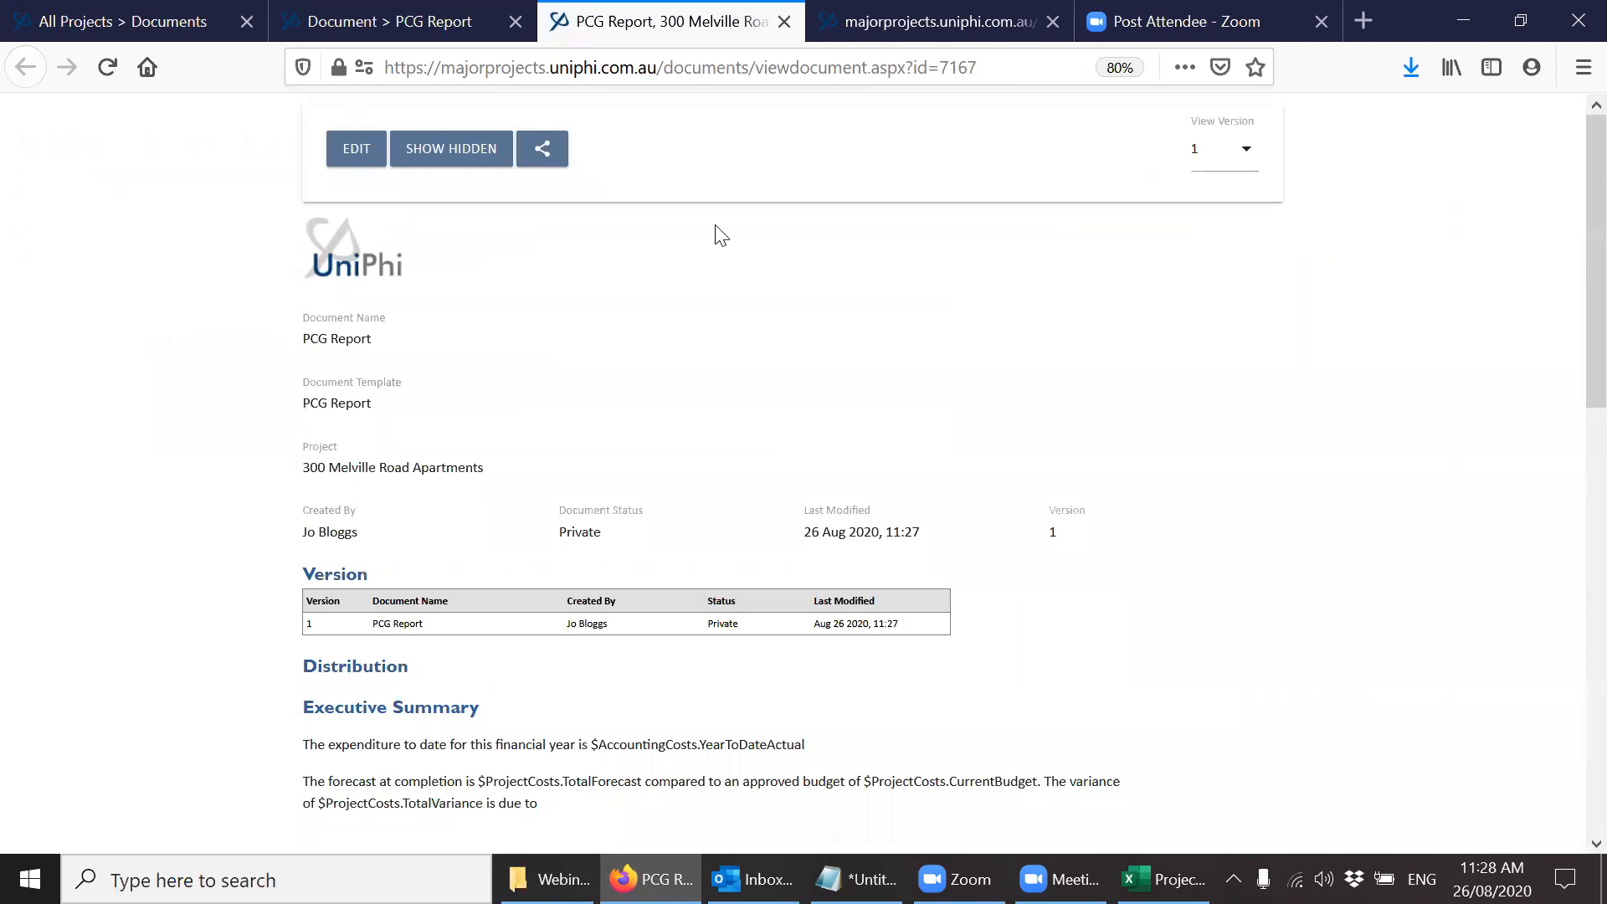
Show the hidden steps in the report view and look through the full document.
click(454, 164)
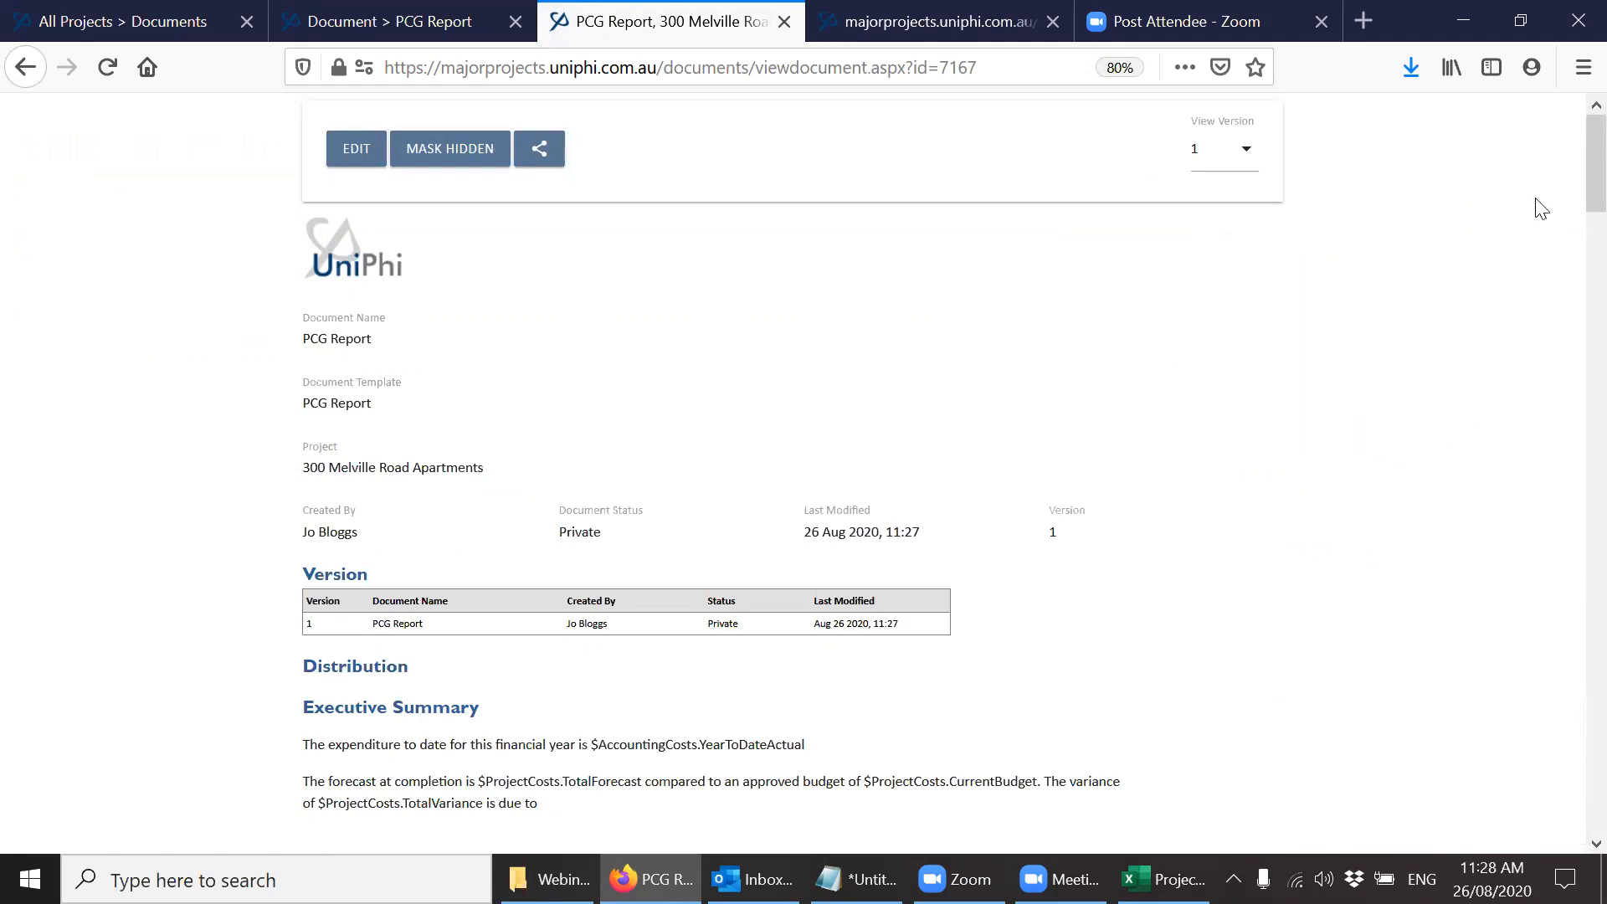
drag(1586, 185, 1571, 667)
drag(1570, 441, 1567, 175)
Save the report as a PDF with the Coversheet style, open it with Firefox and look through its pages.
click(539, 149)
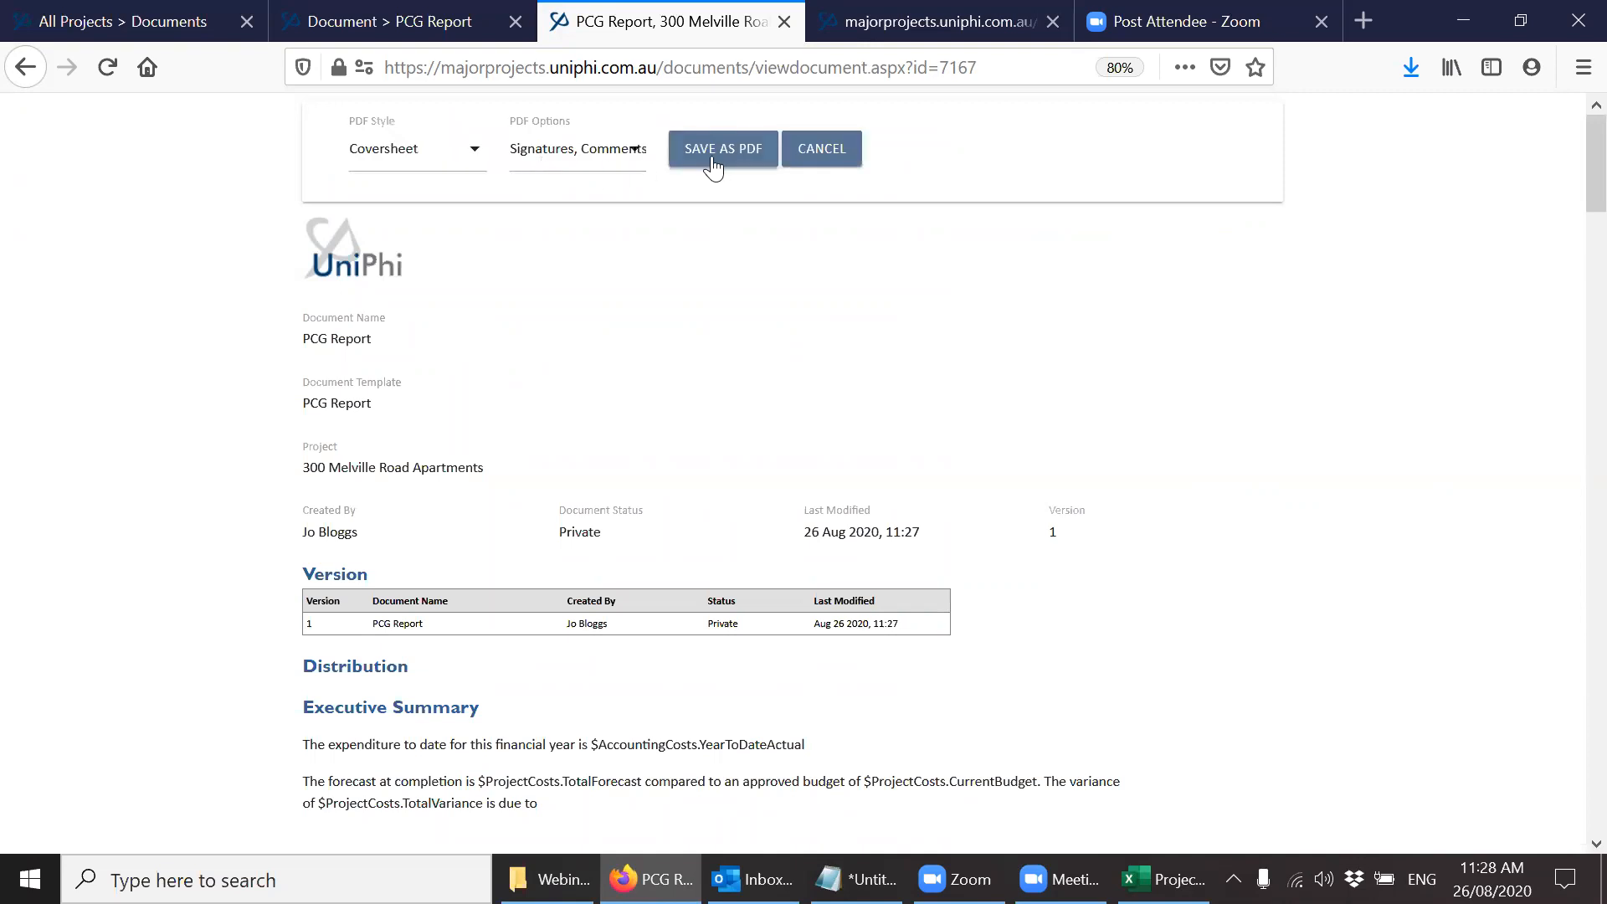
click(713, 150)
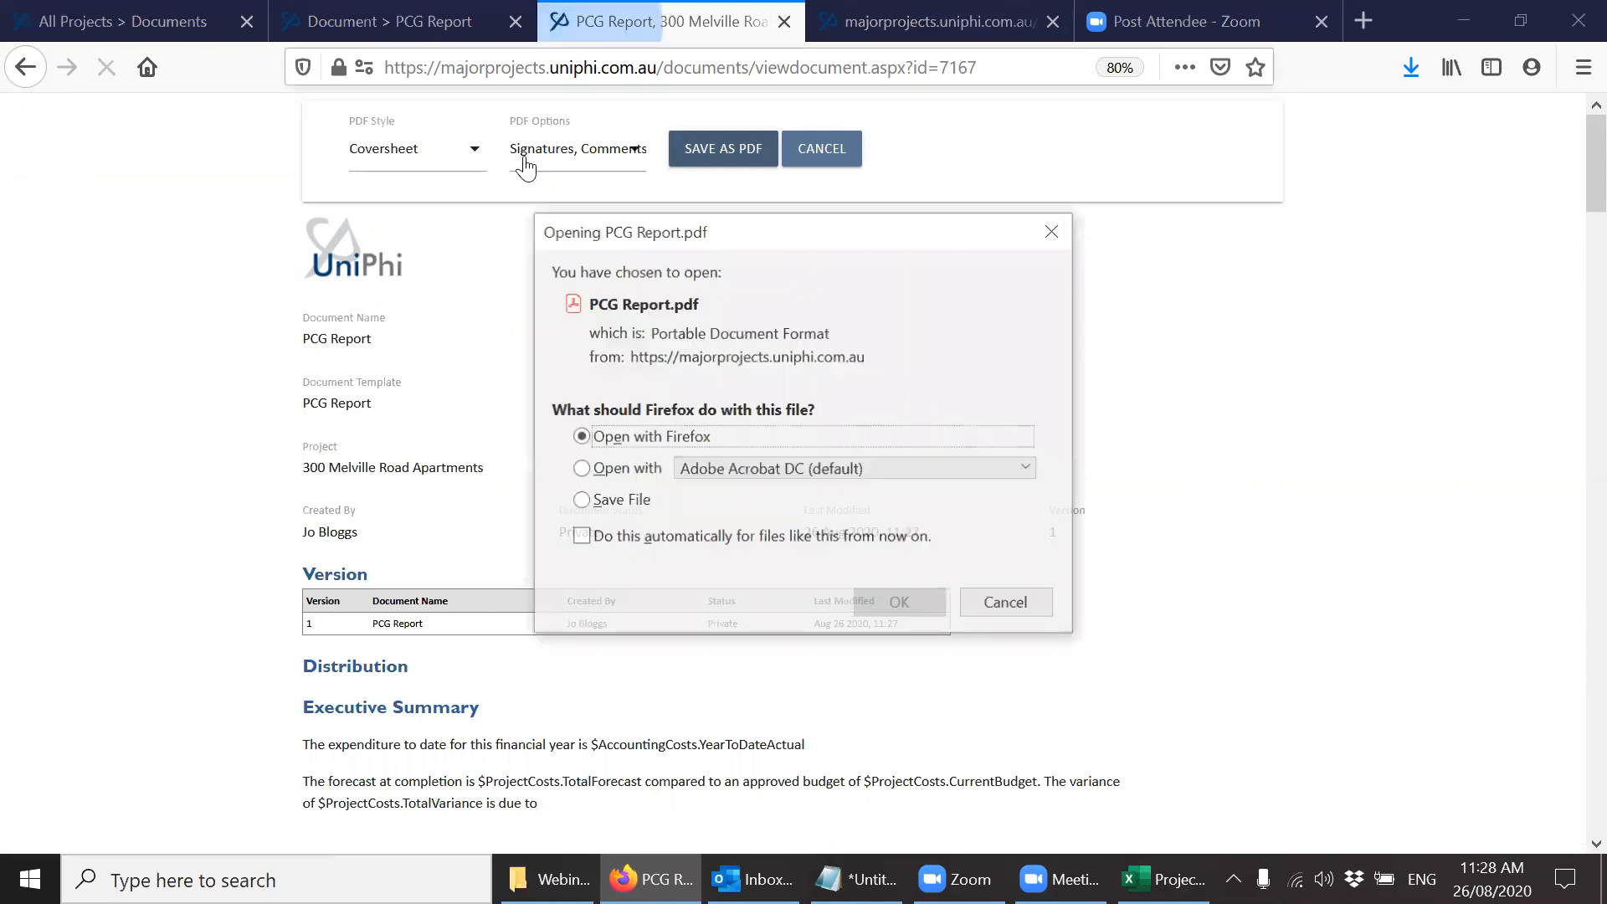
click(879, 605)
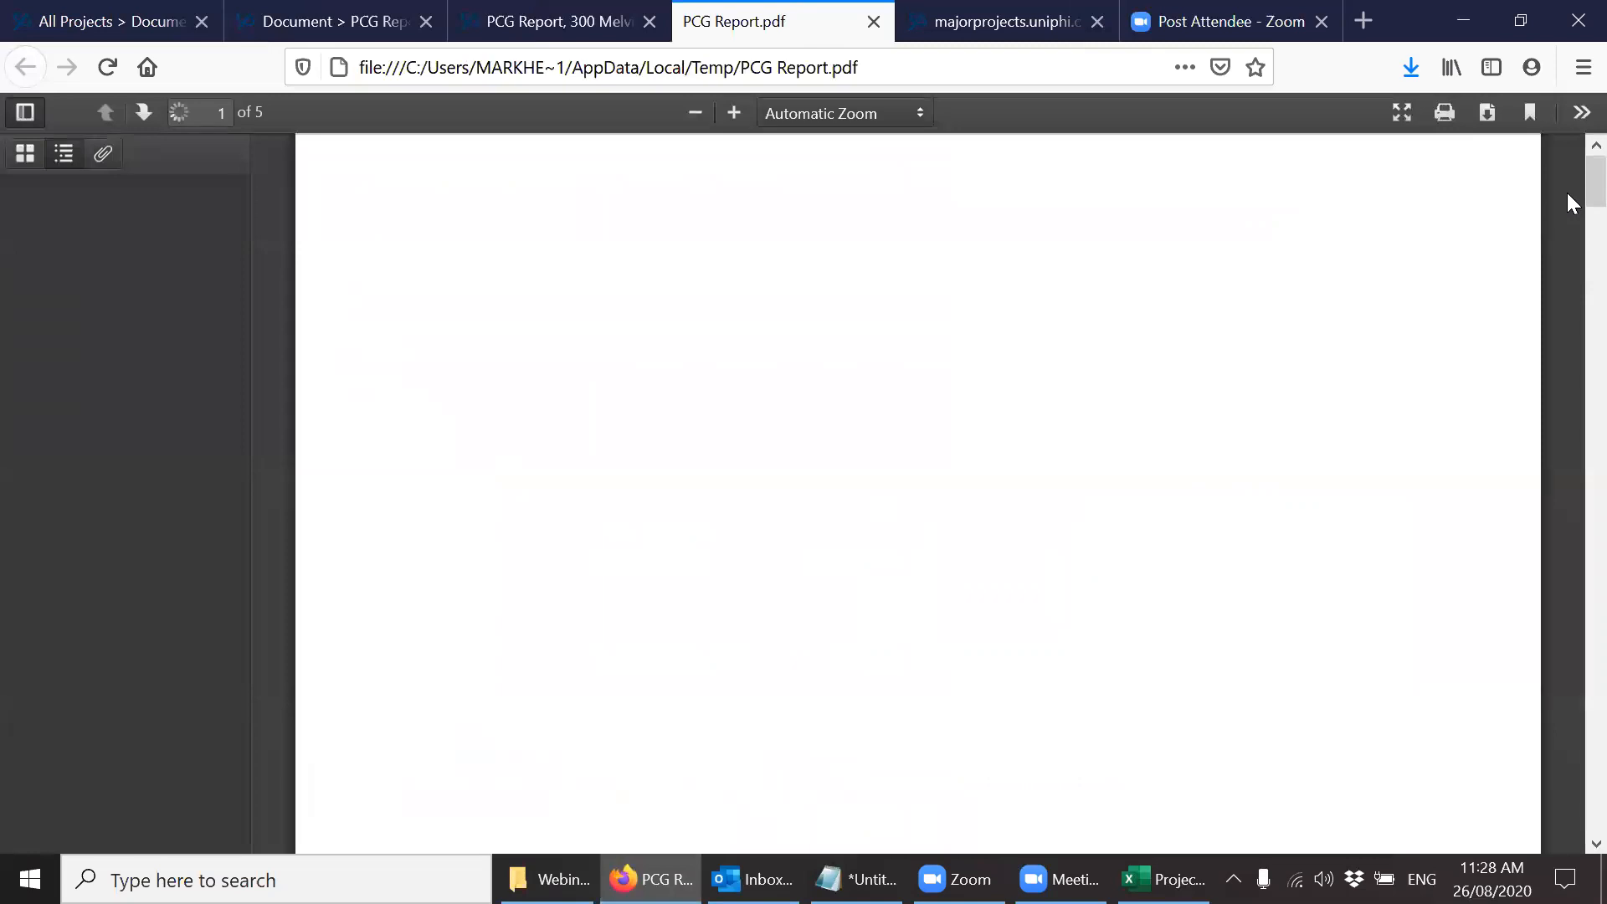
scroll(1567, 338, down, 20)
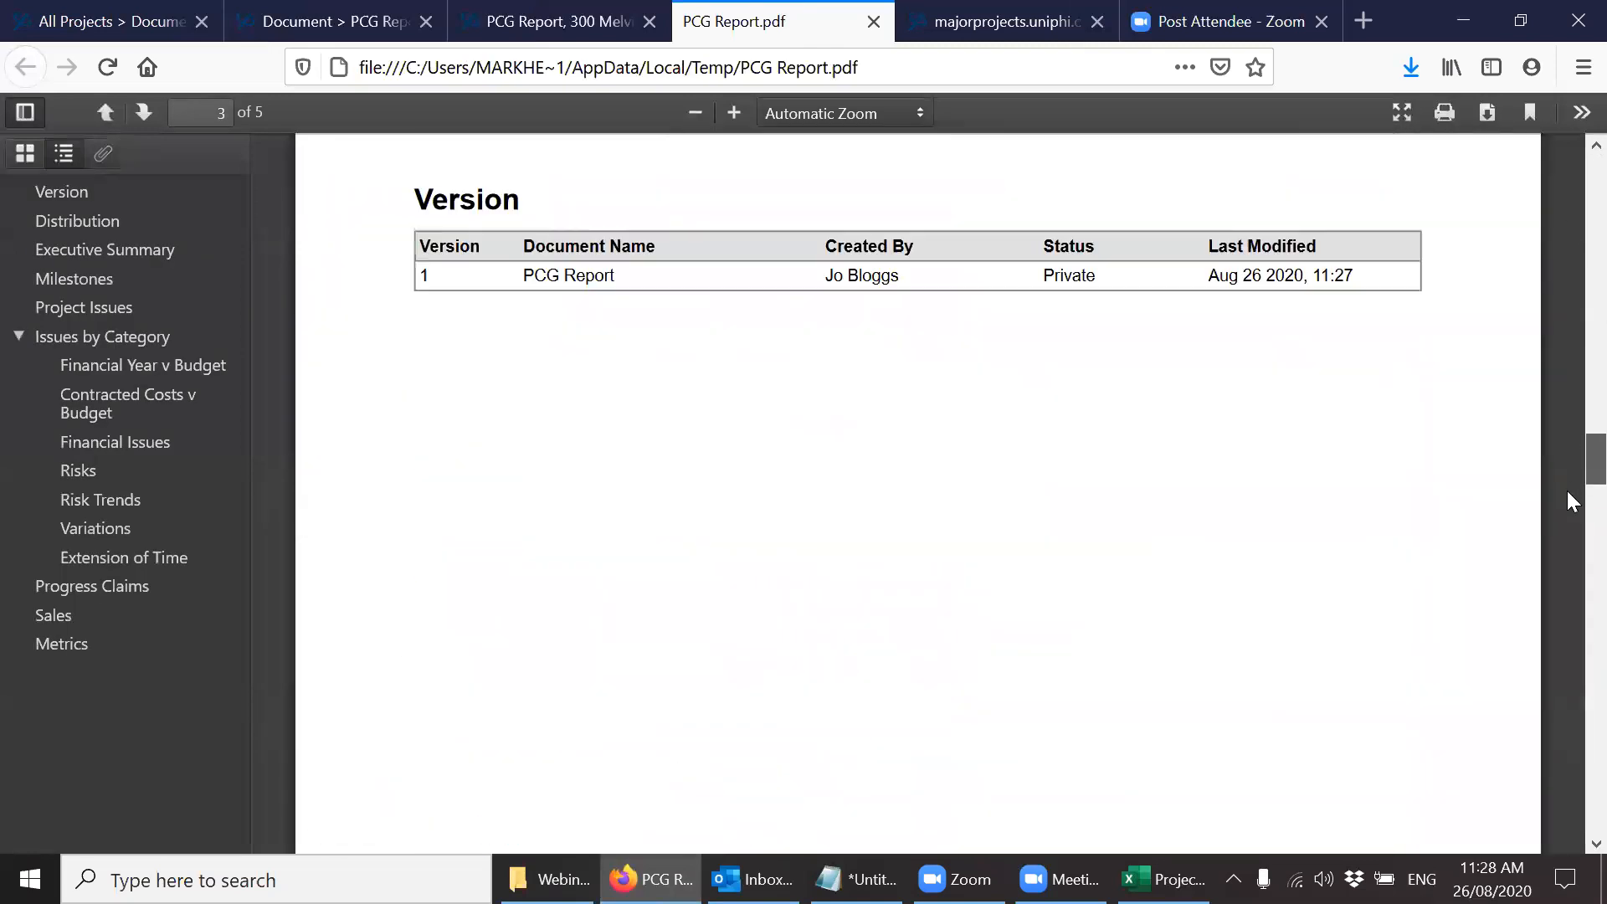
scroll(1567, 551, down, 20)
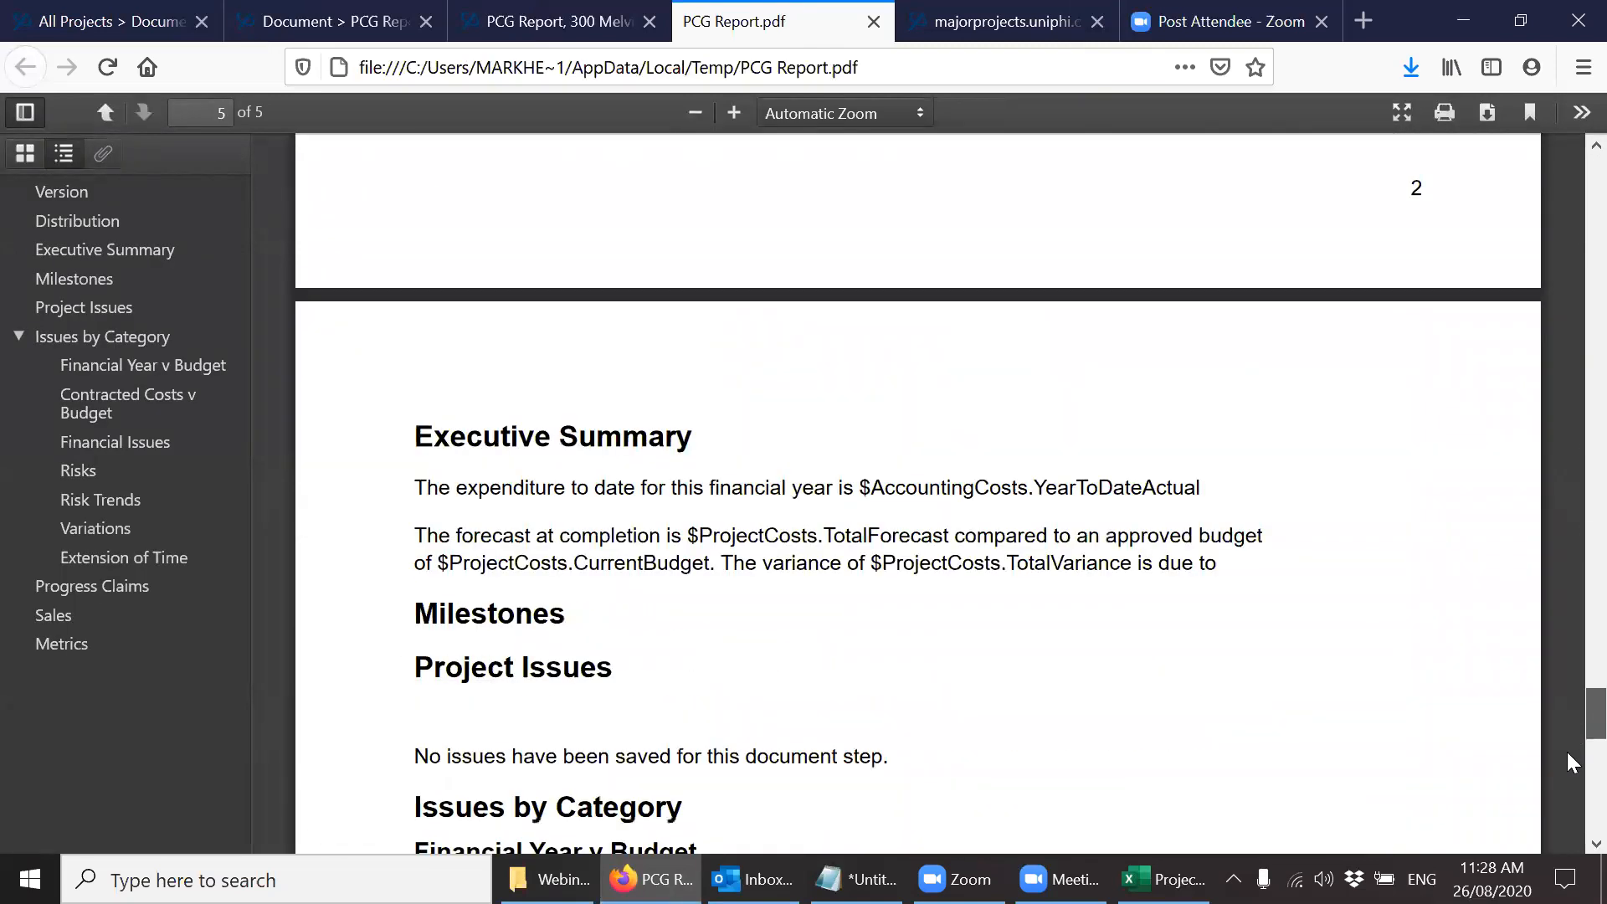
drag(1567, 817, 1566, 201)
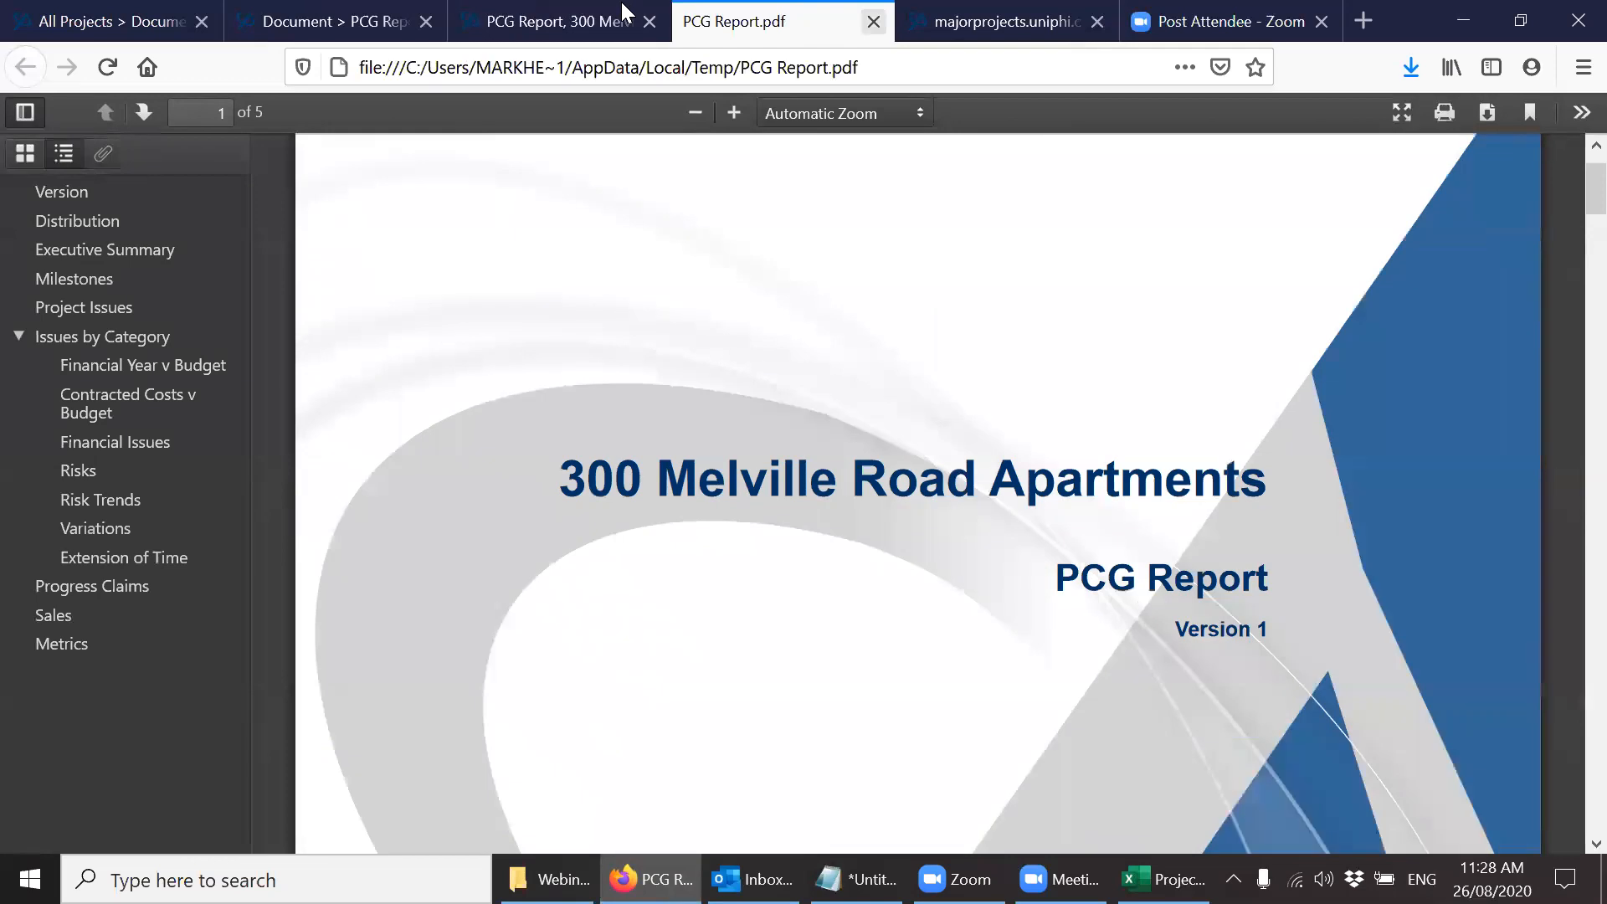
Close the PDF and the PCG Report view, and dismiss the browsing history.
key(ctrl+w)
click(649, 21)
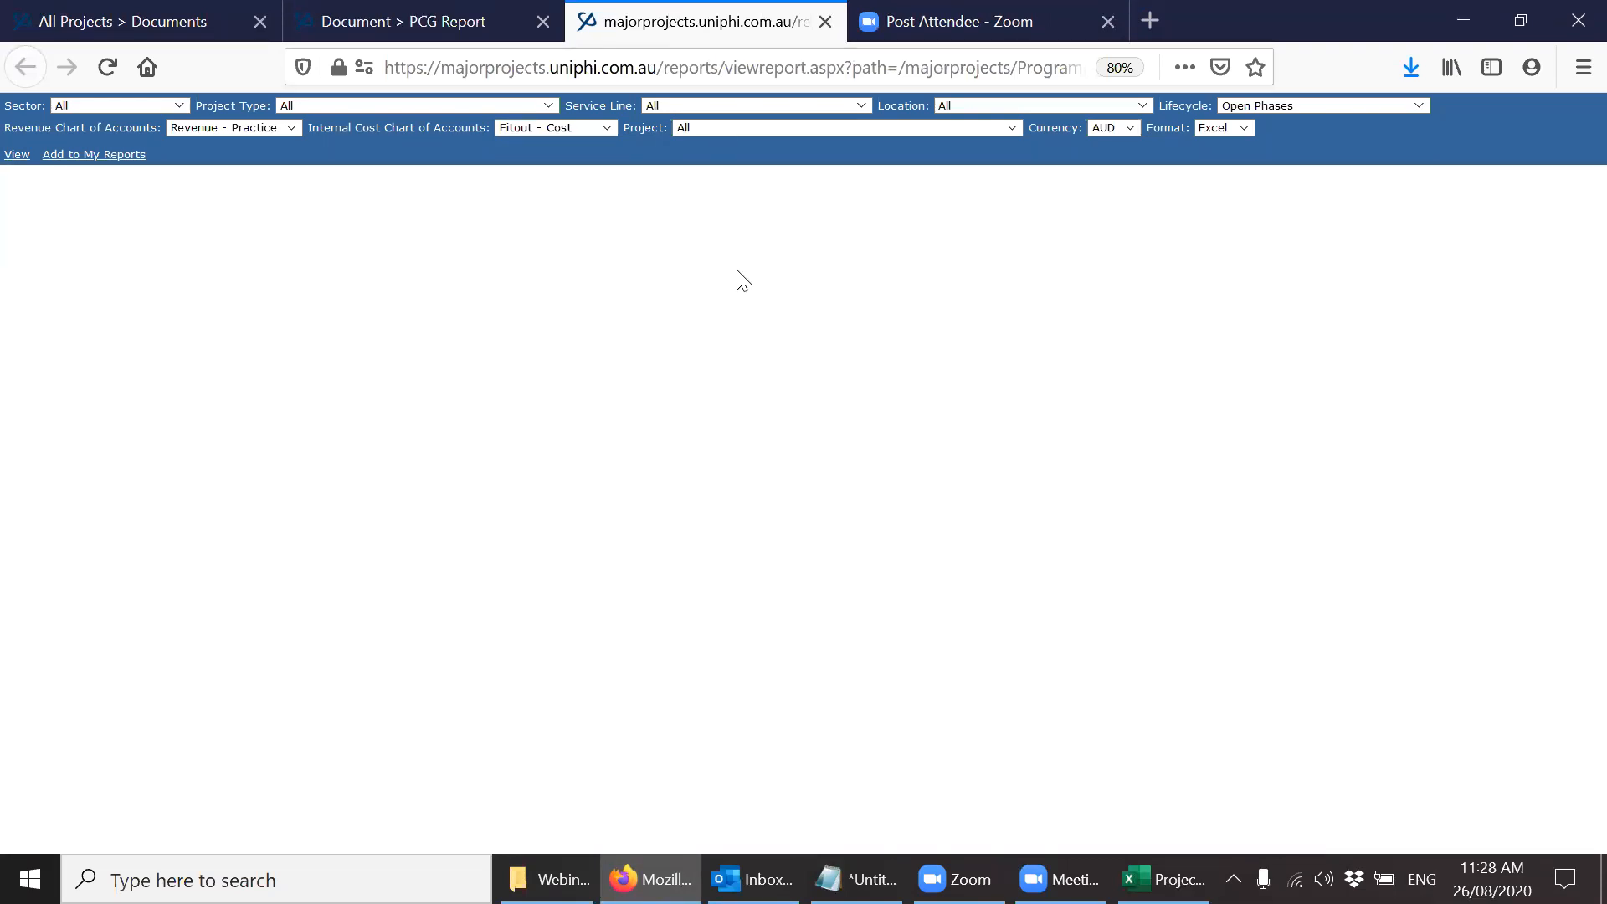
key(ctrl+h)
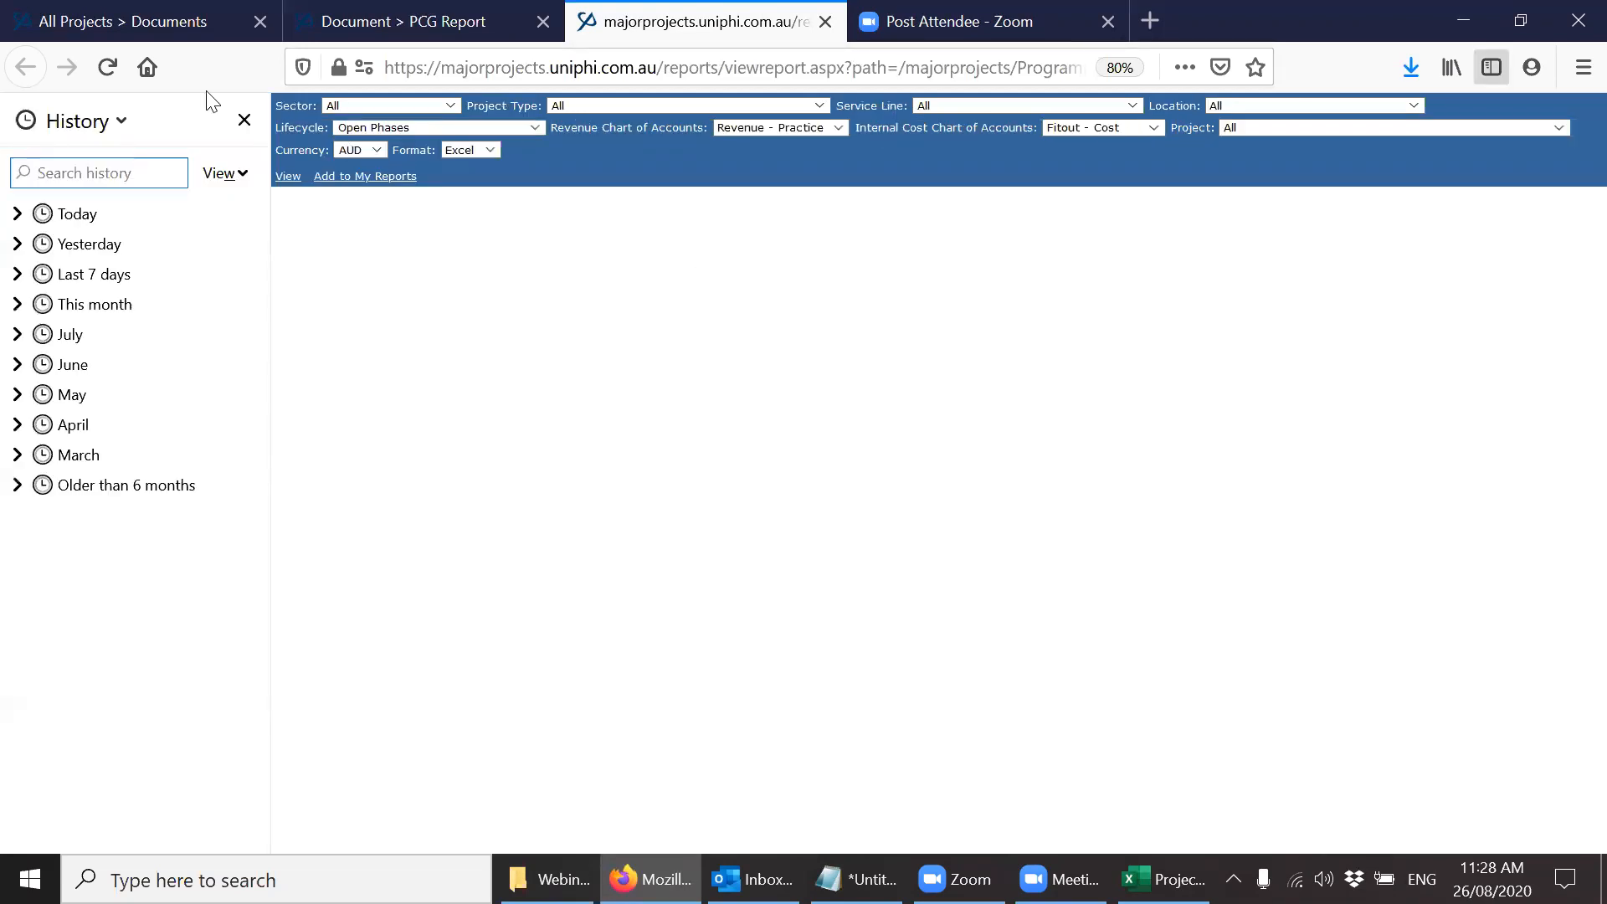
click(244, 120)
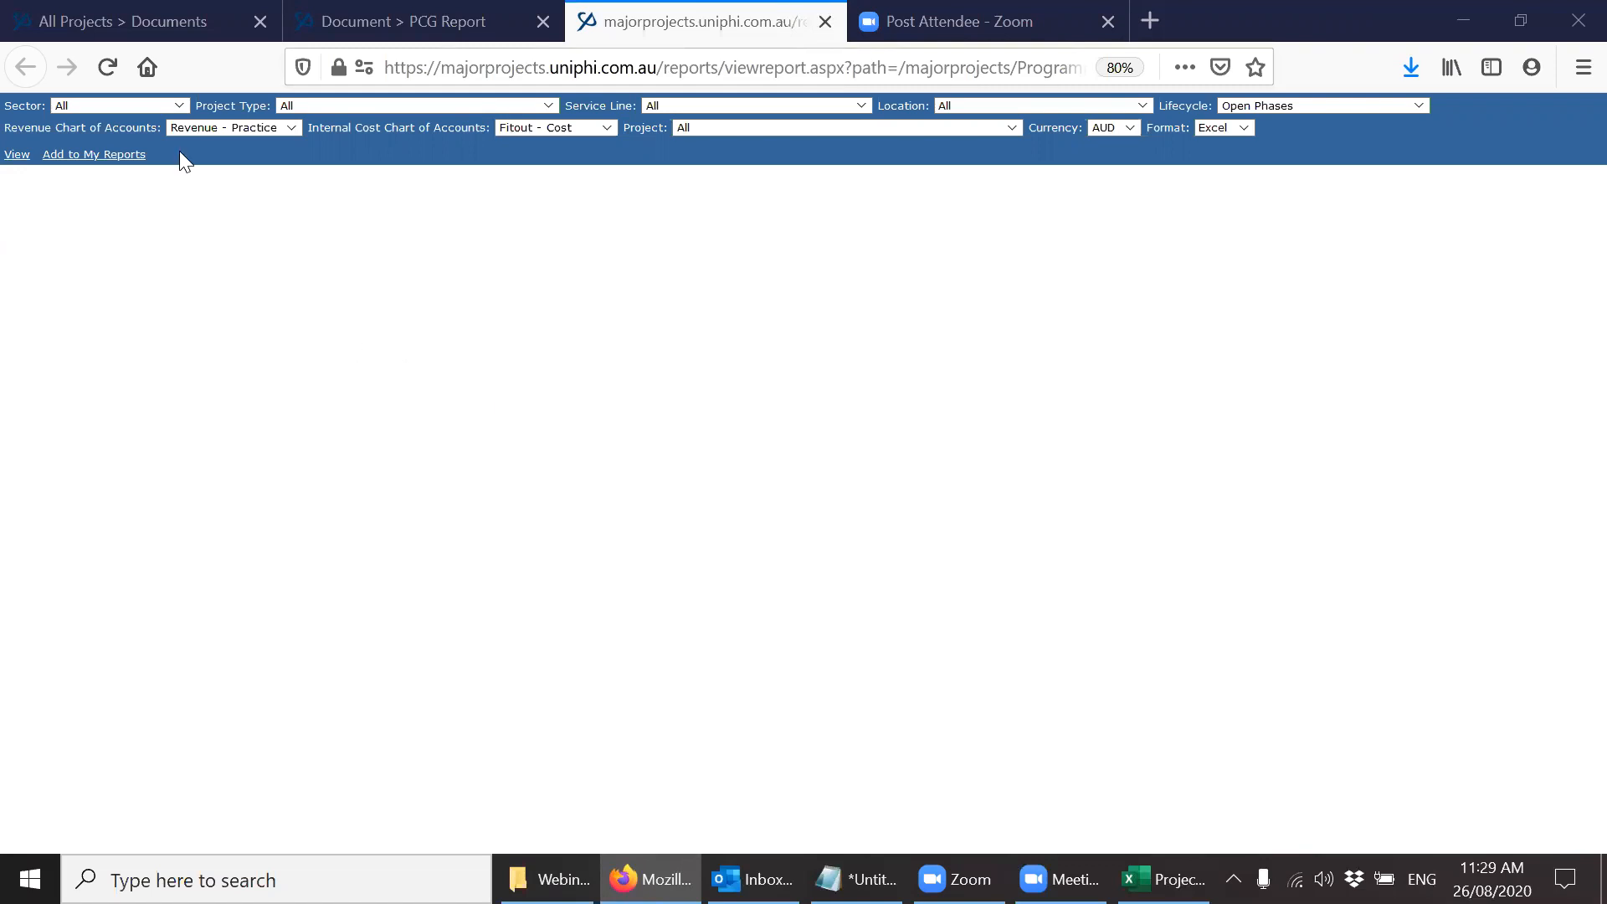
Filter the contracts dashboard to Revenue and open the Full Project Management Services contract of A406 Hangars Lane - Concept Design.
click(139, 40)
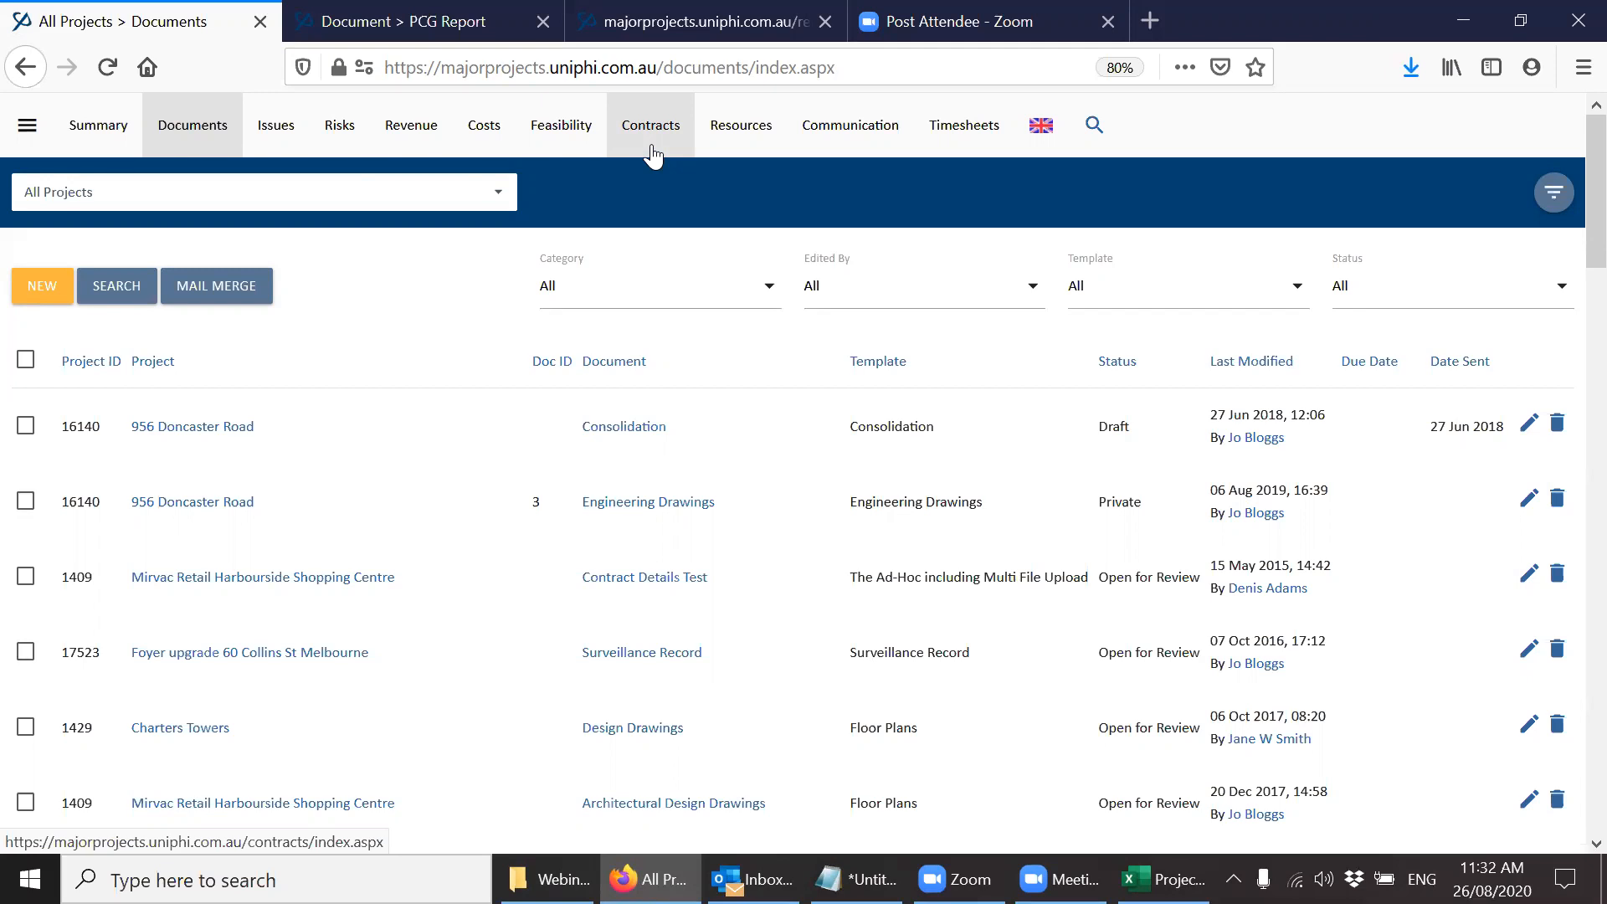
click(653, 155)
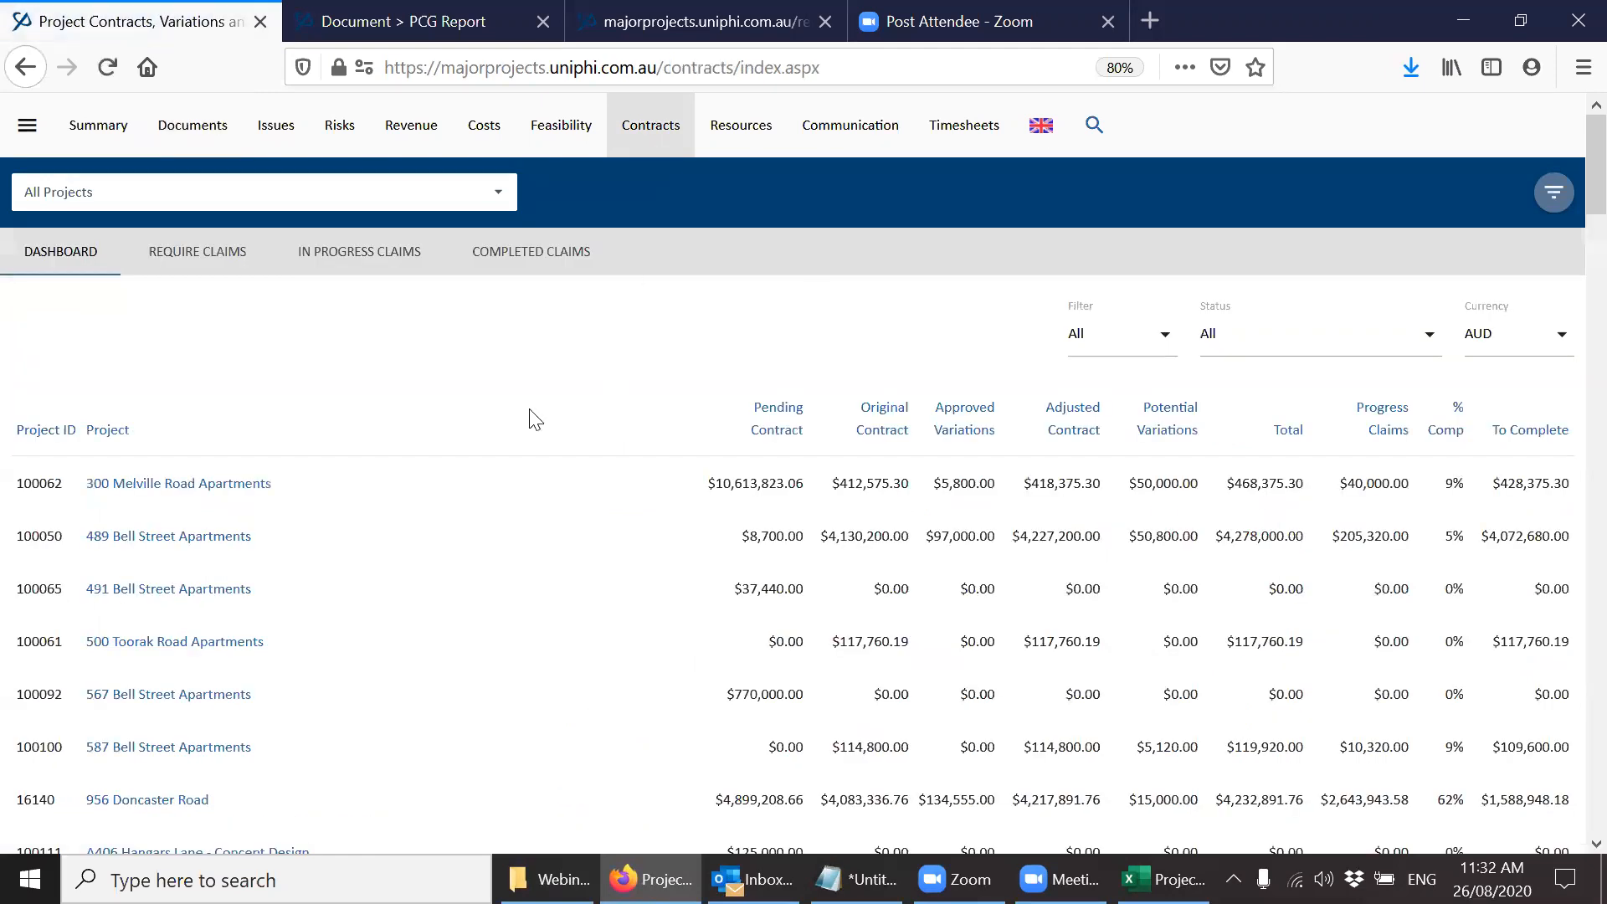
click(1109, 341)
click(1110, 436)
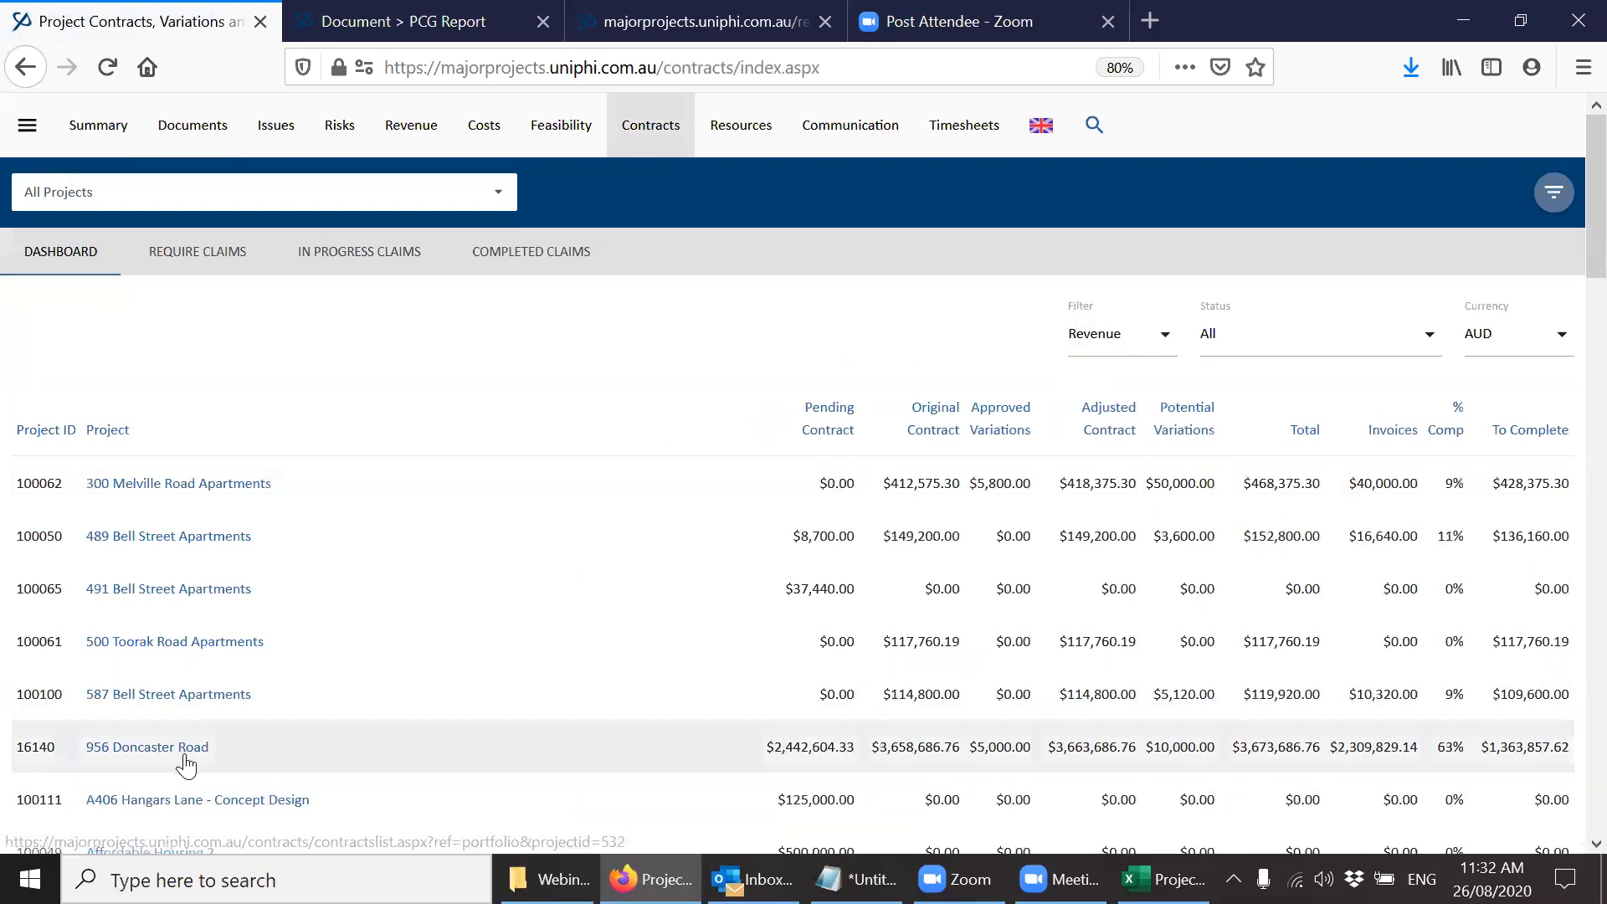
click(194, 801)
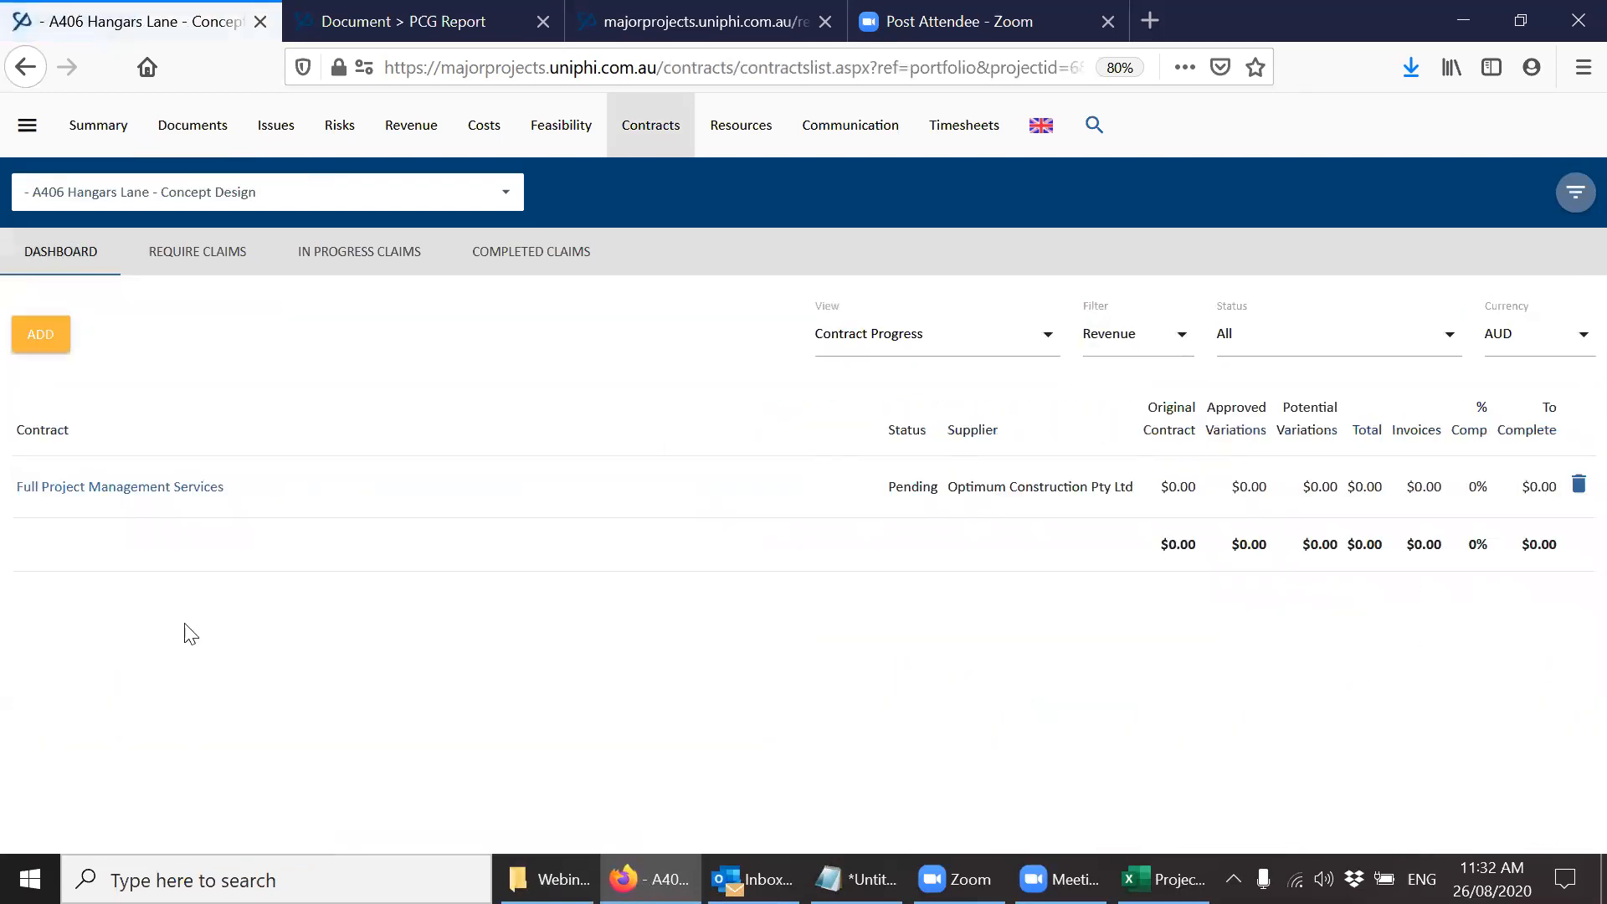
click(181, 487)
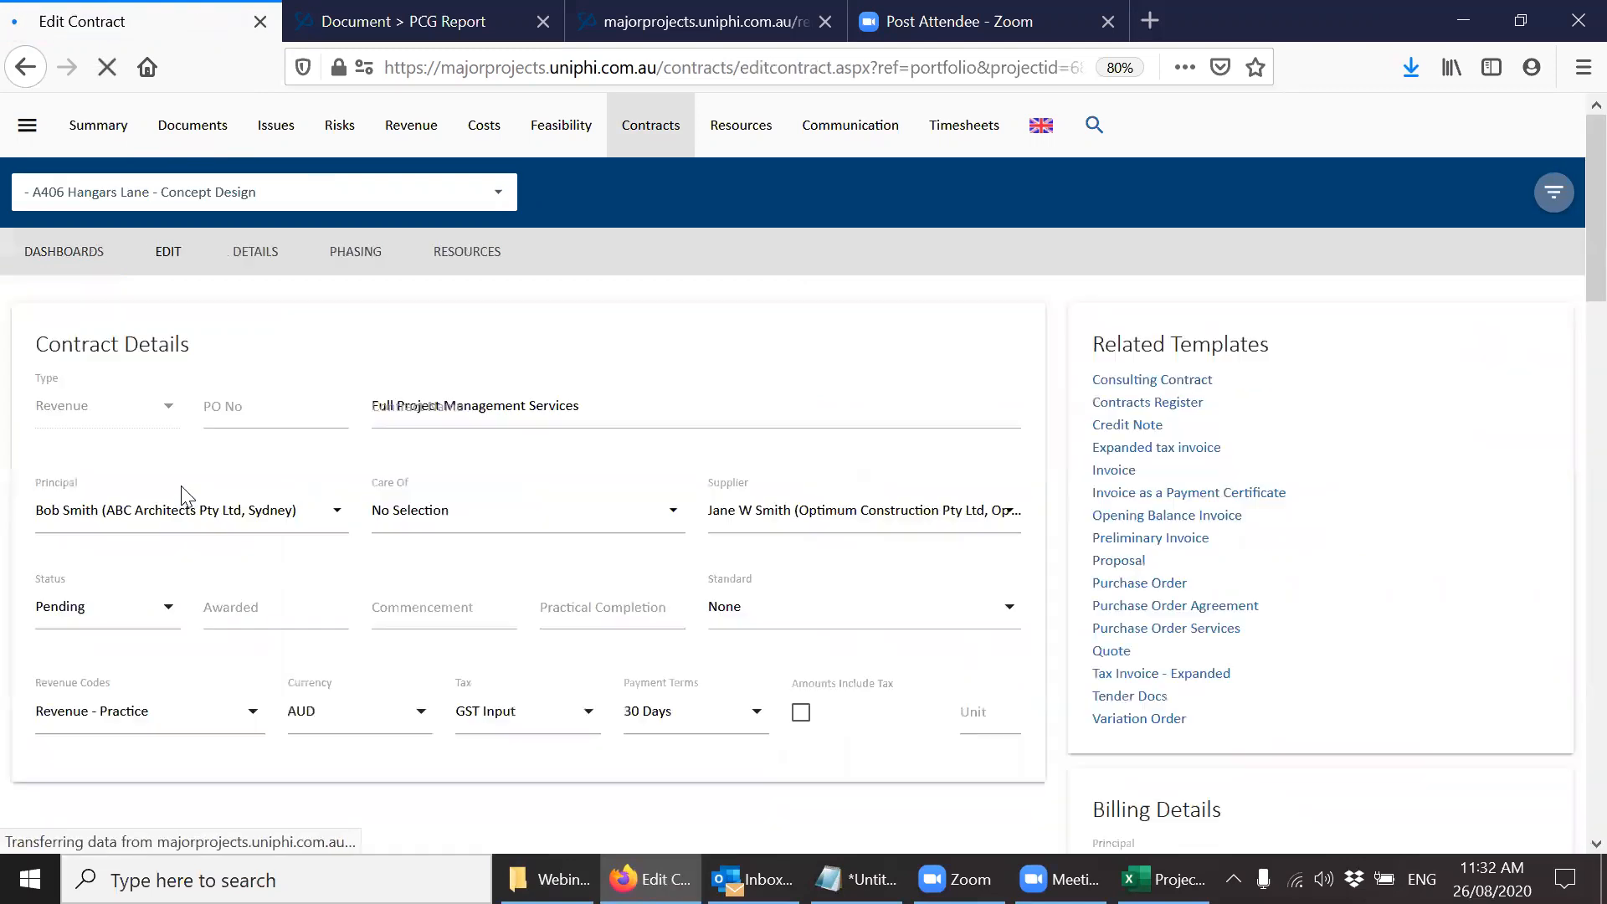
Start a new contract deliverable of type Time & Materials named "Concept design".
scroll(1568, 620, down, 8)
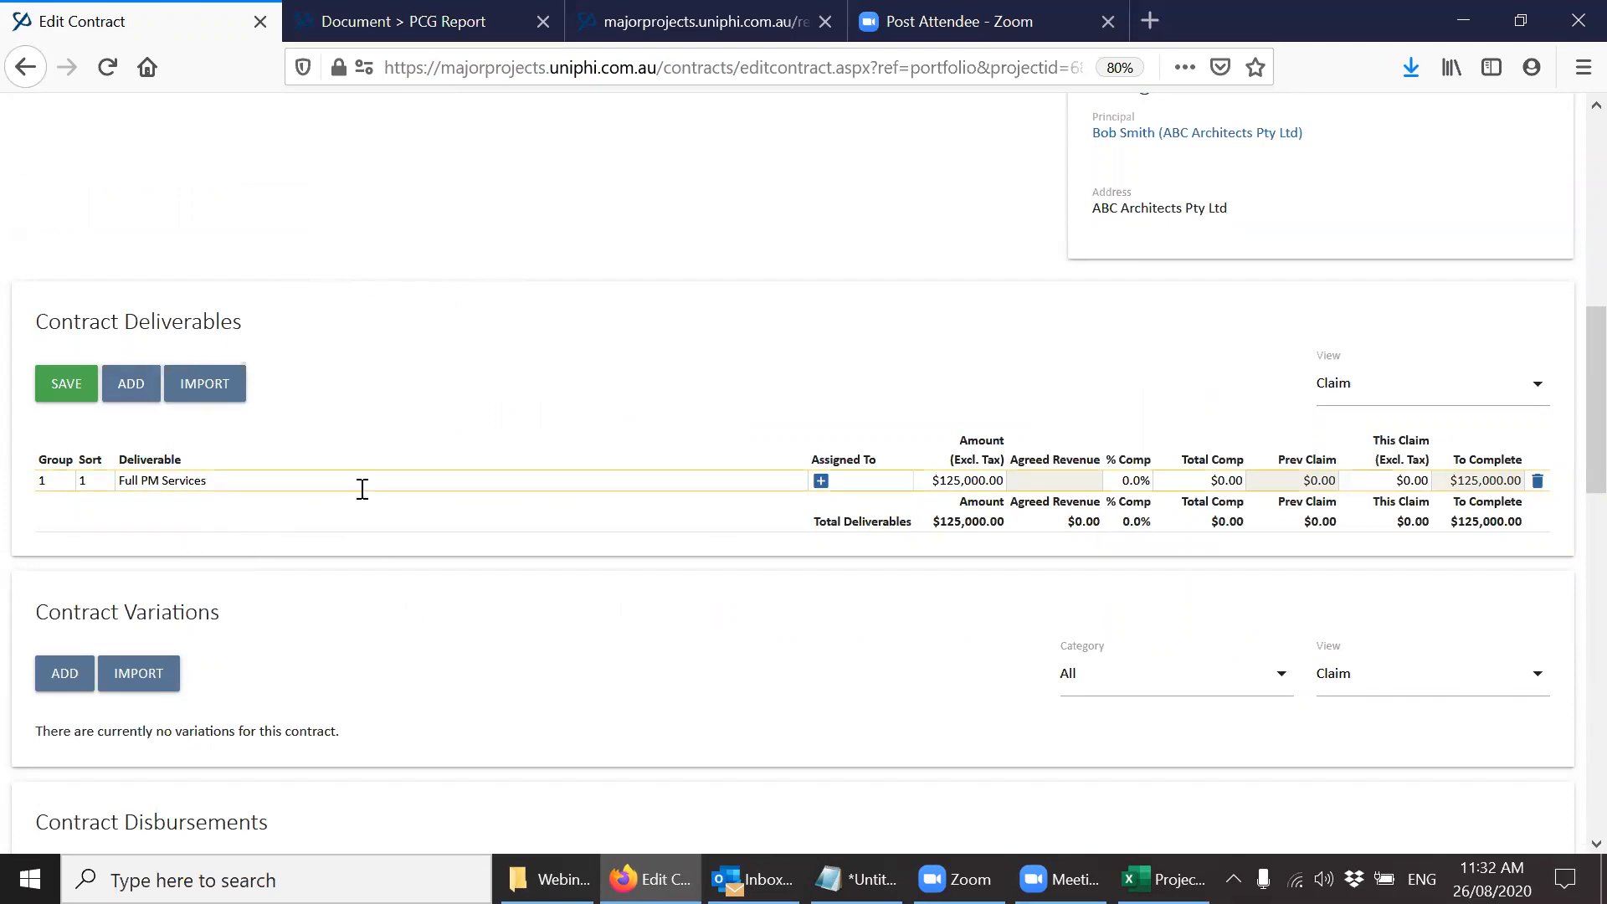
click(131, 389)
click(131, 389)
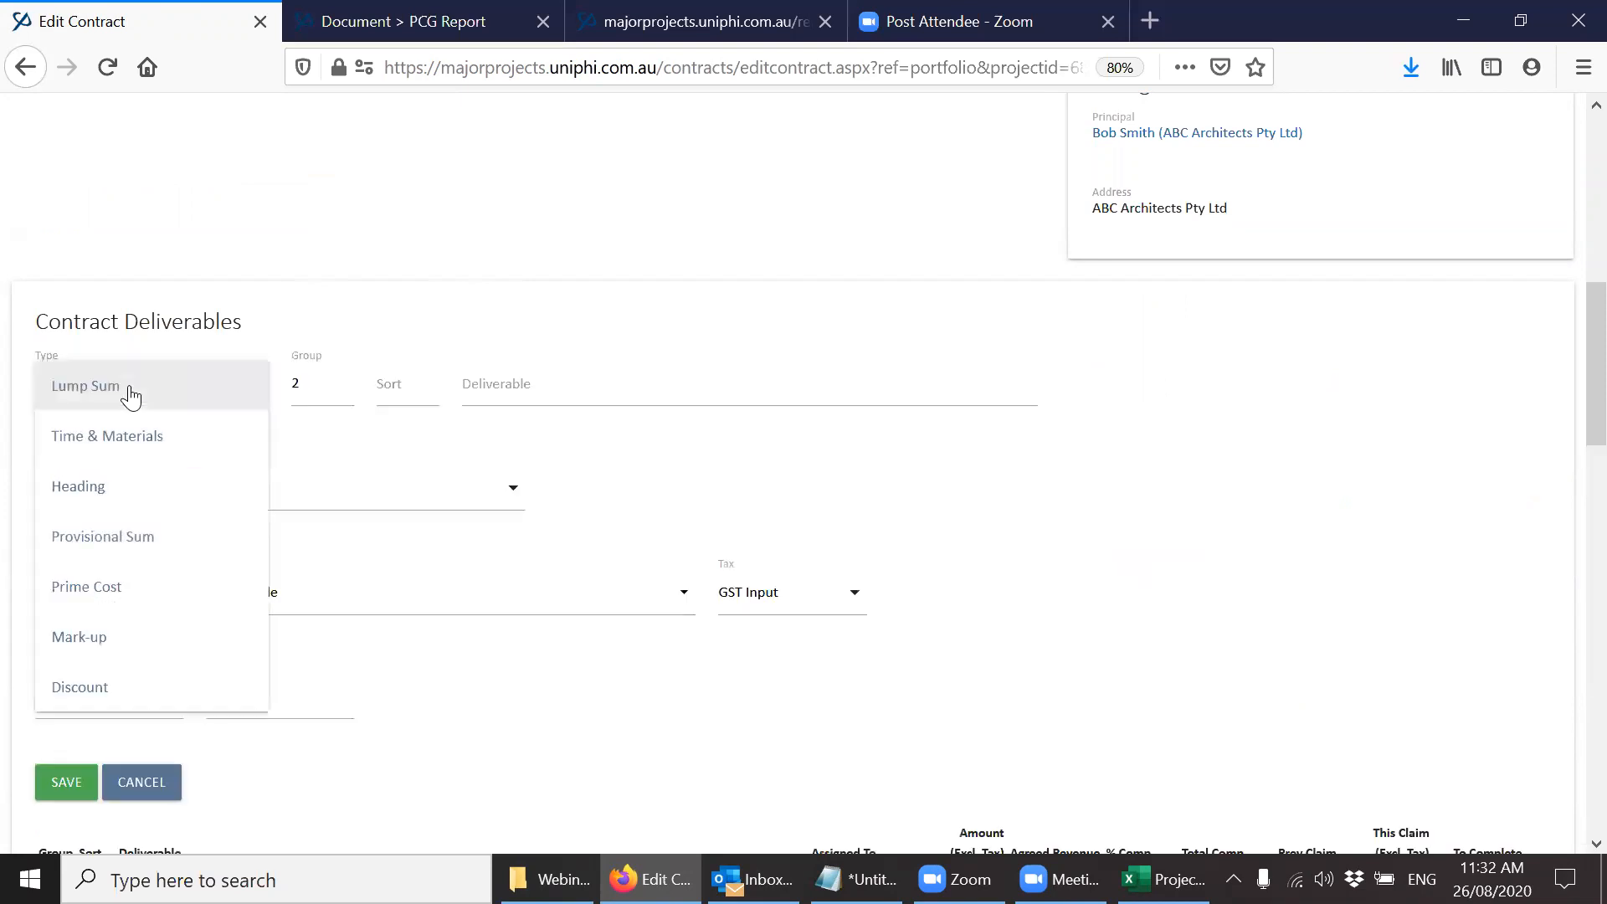
click(118, 433)
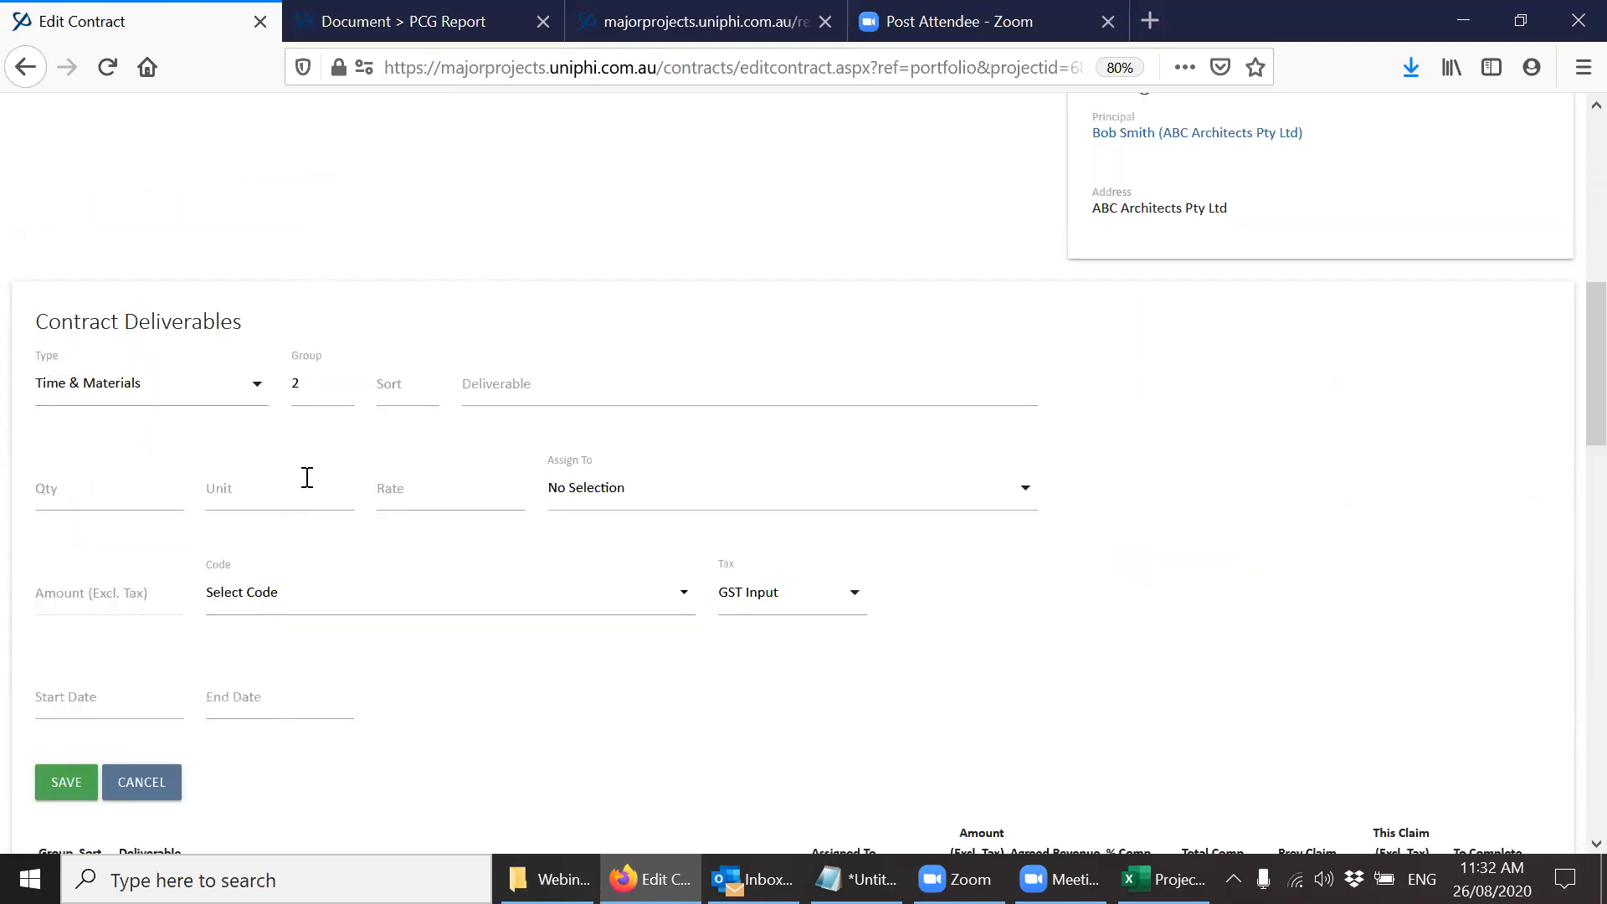
click(592, 379)
text(Concept design)
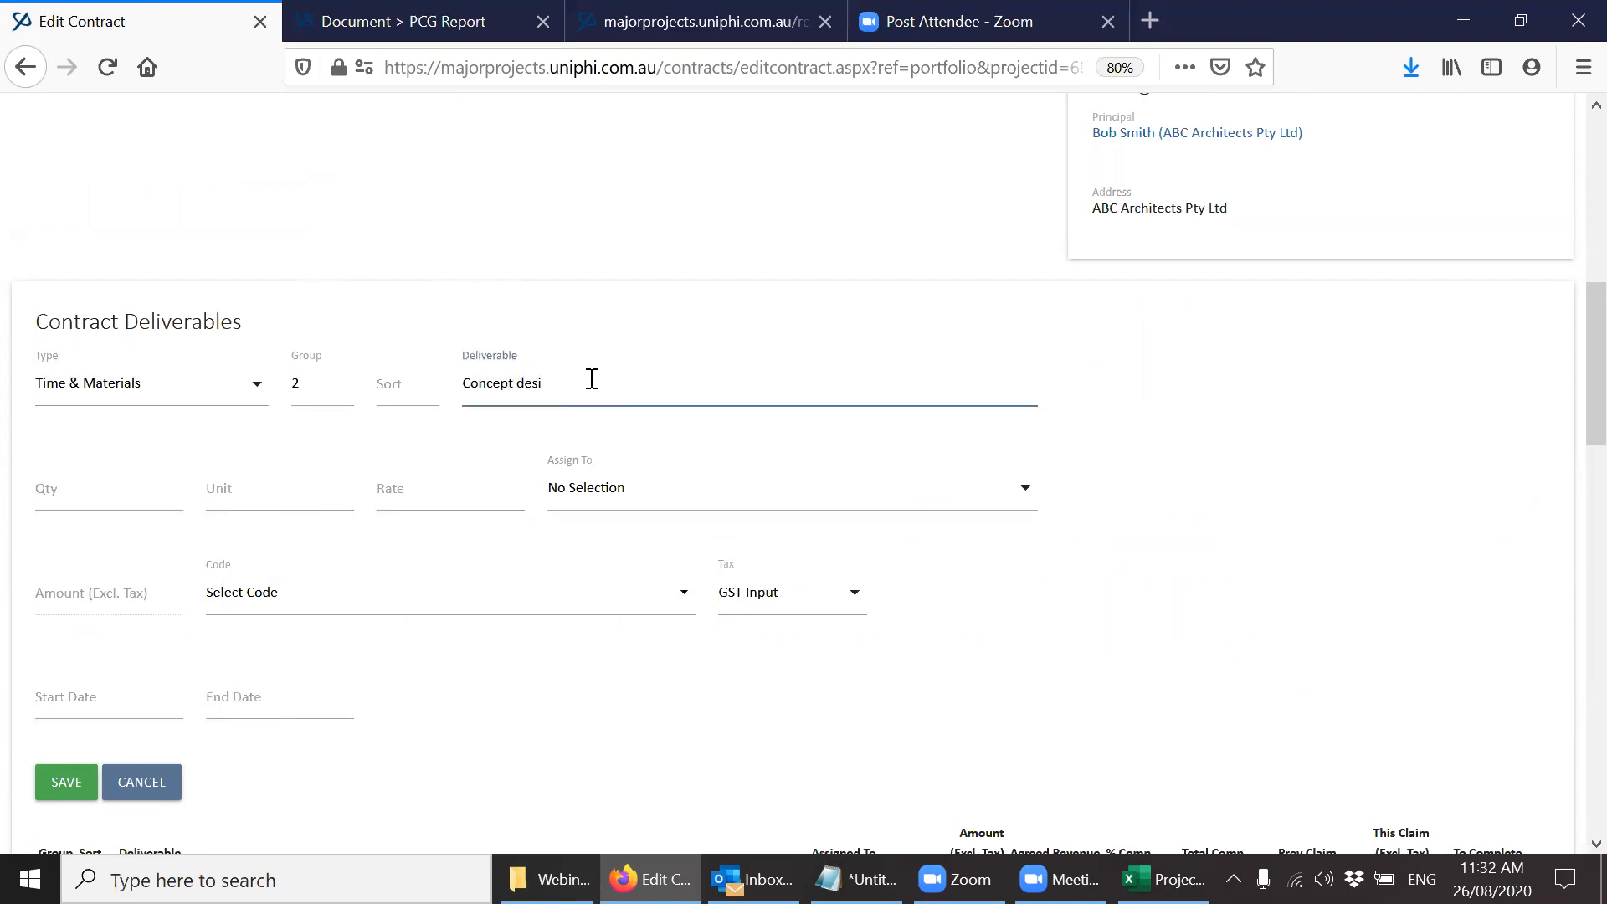
Assign the Concept design deliverable to both listed people and give it the code 4-3000 - Engineering Services.
click(674, 499)
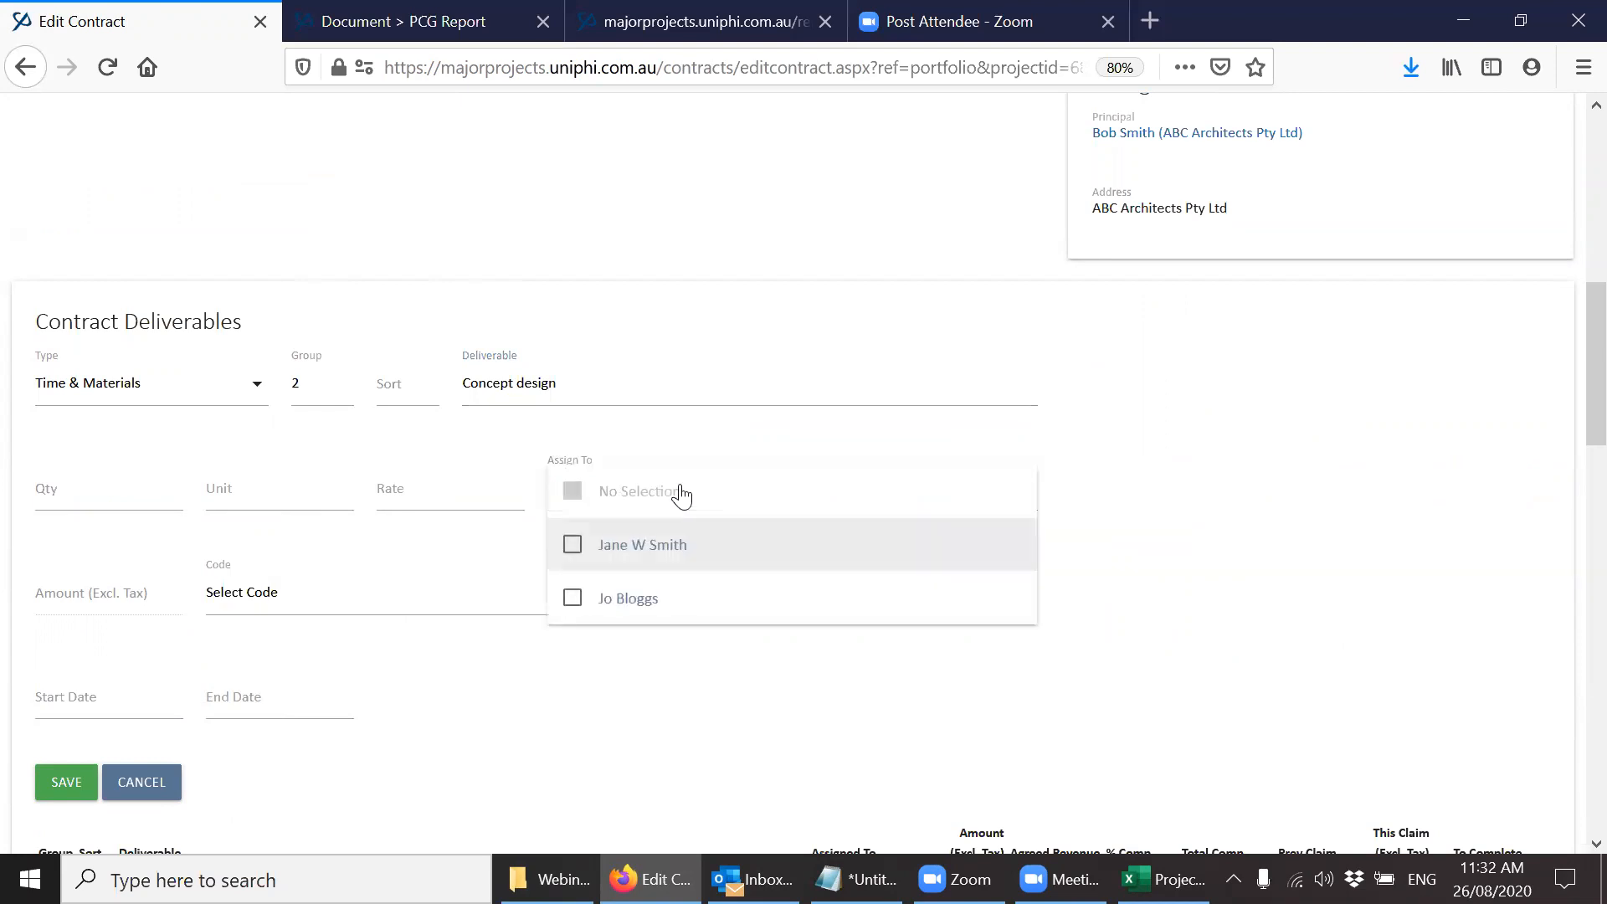
click(666, 544)
click(658, 603)
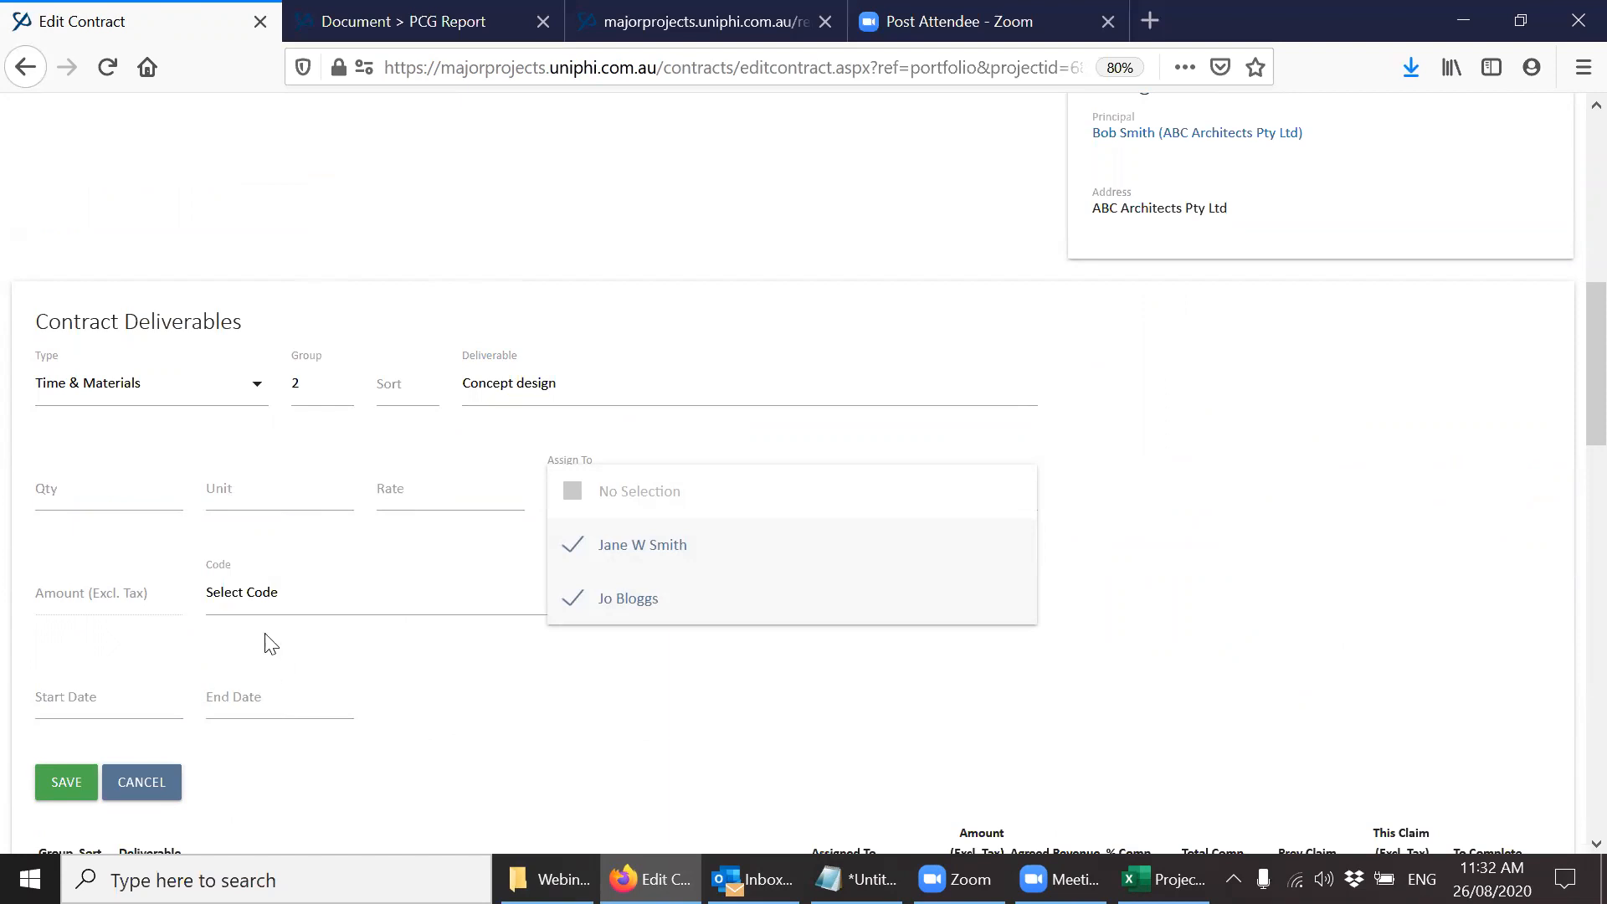
click(273, 611)
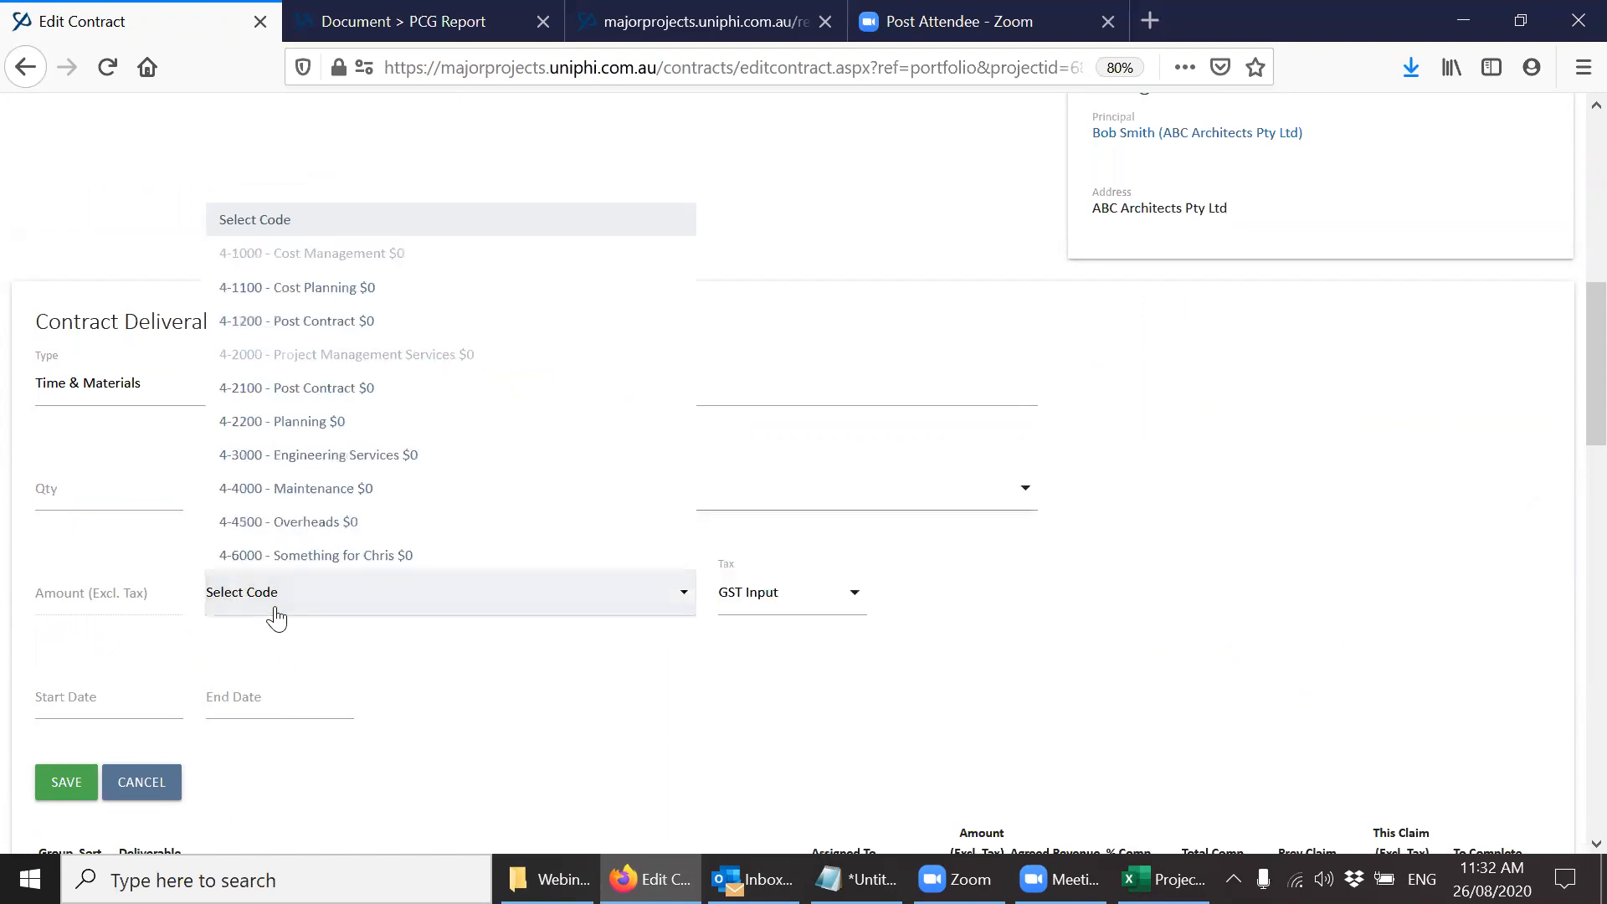
click(375, 442)
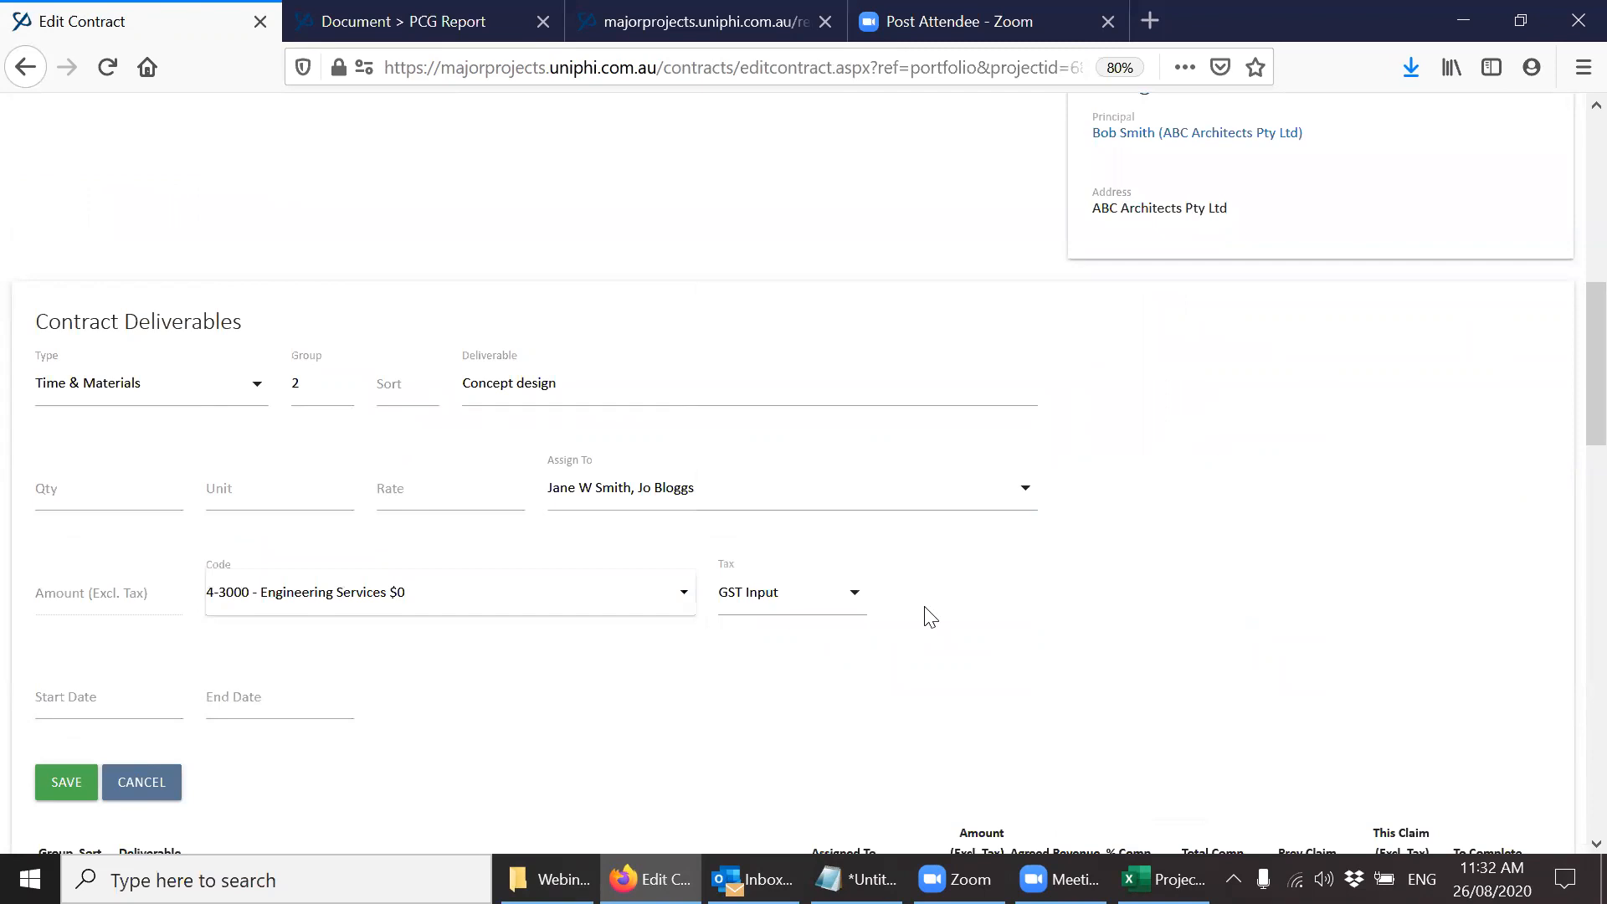
Set the deliverable's start date to 5/08/2020 and its end date to 18/09/2020.
drag(1590, 433, 1590, 511)
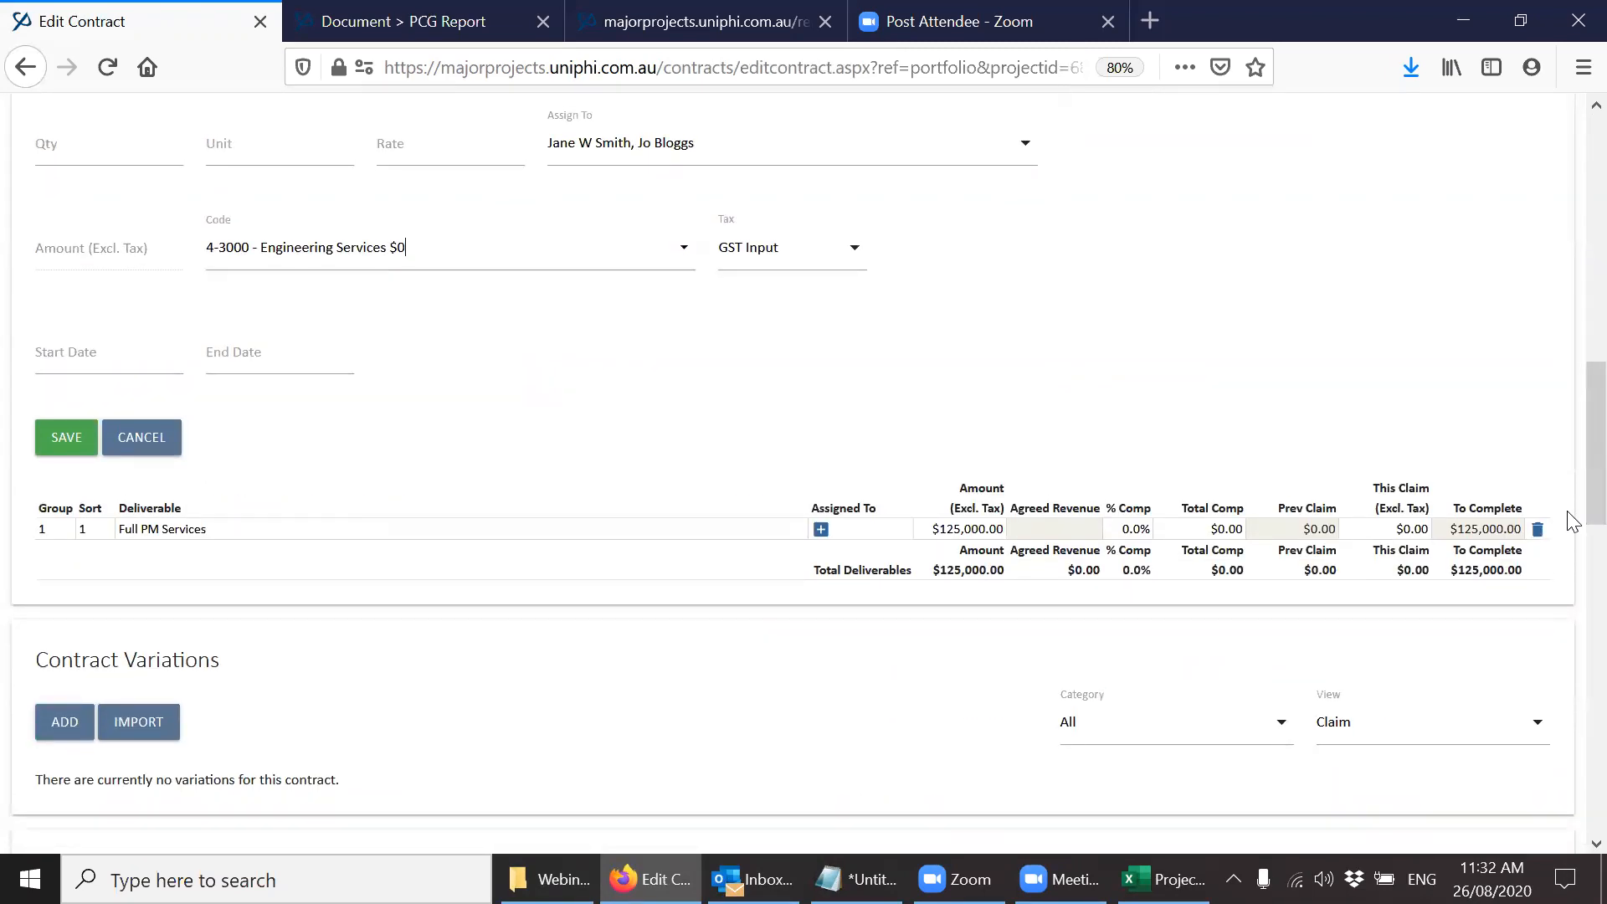
click(137, 363)
click(129, 447)
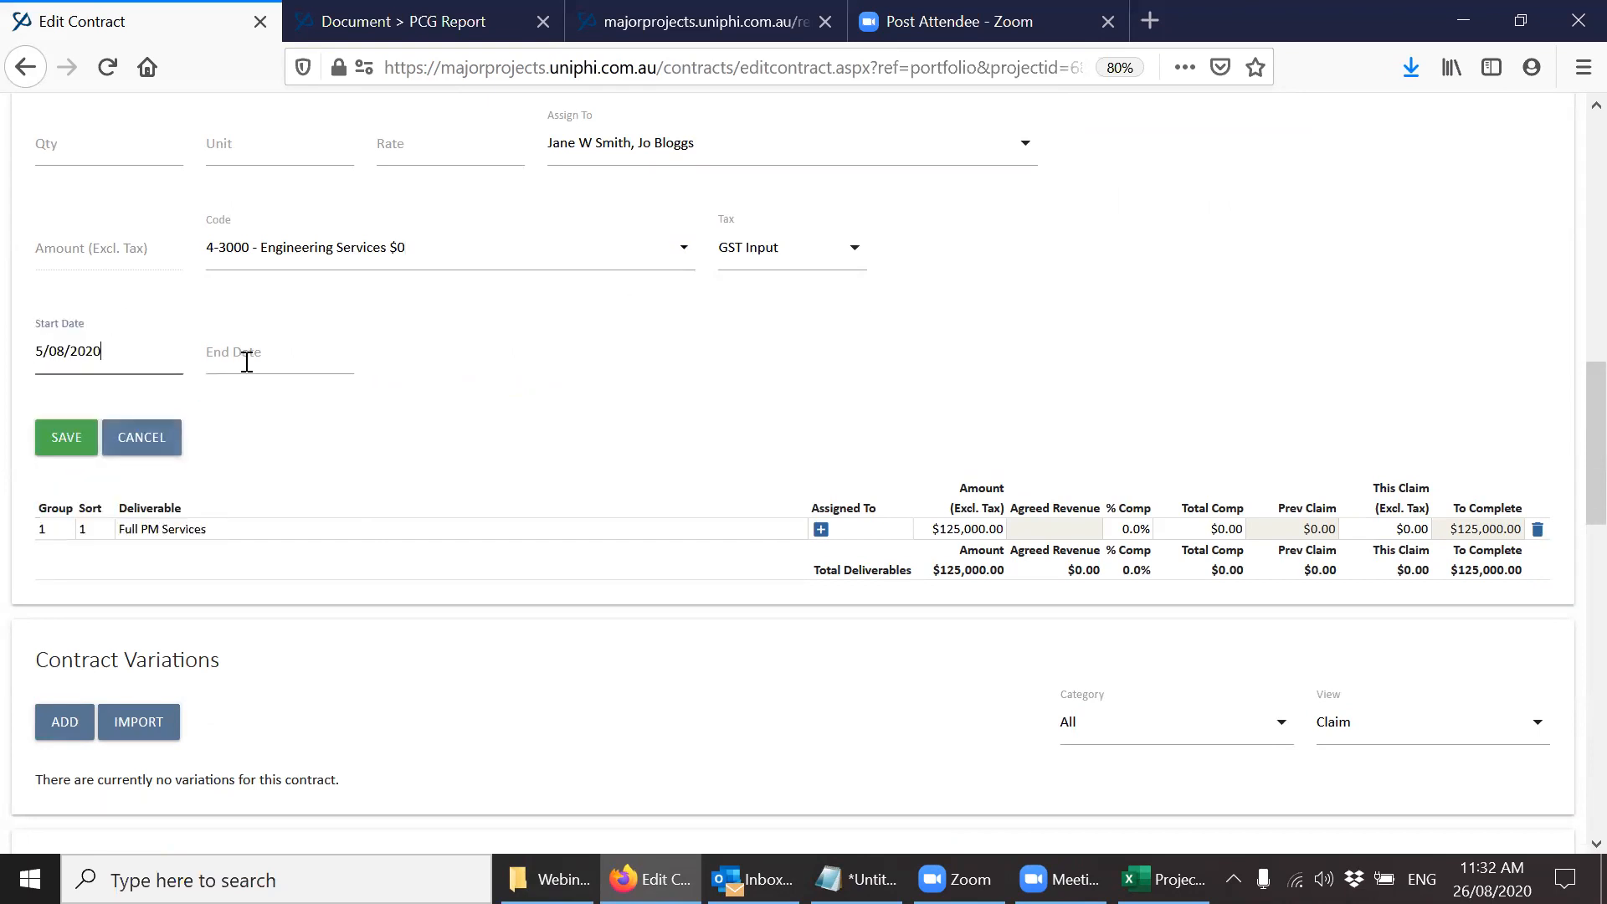
click(260, 356)
click(372, 386)
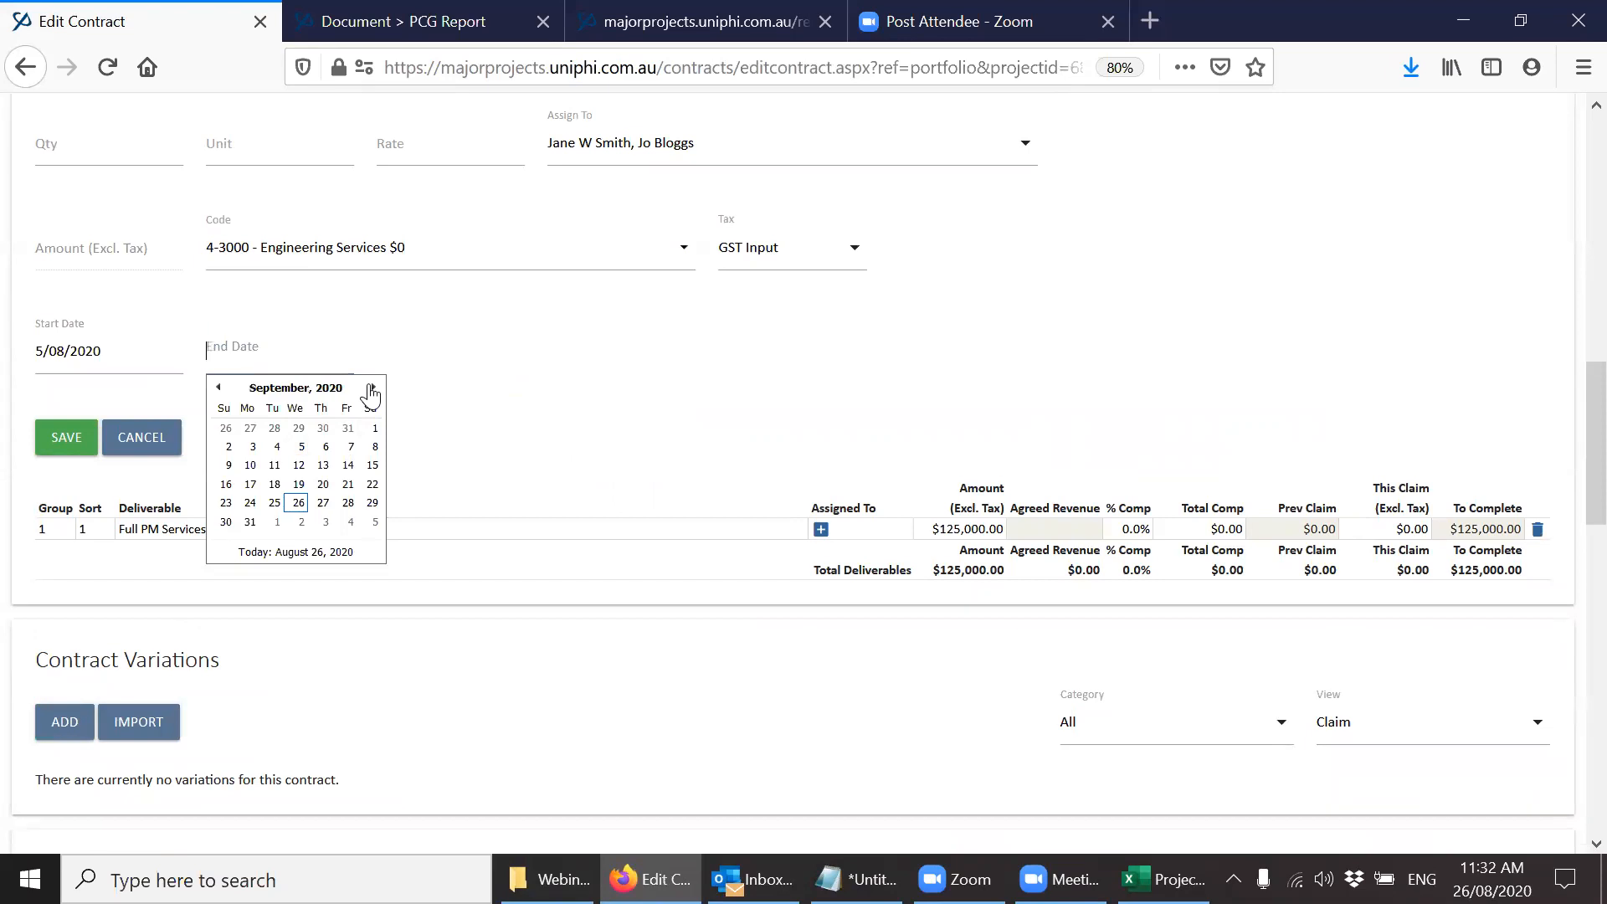
click(343, 470)
Set the deliverable's unit to Hours and look over the contract's other details and sections.
click(317, 125)
text(Hours)
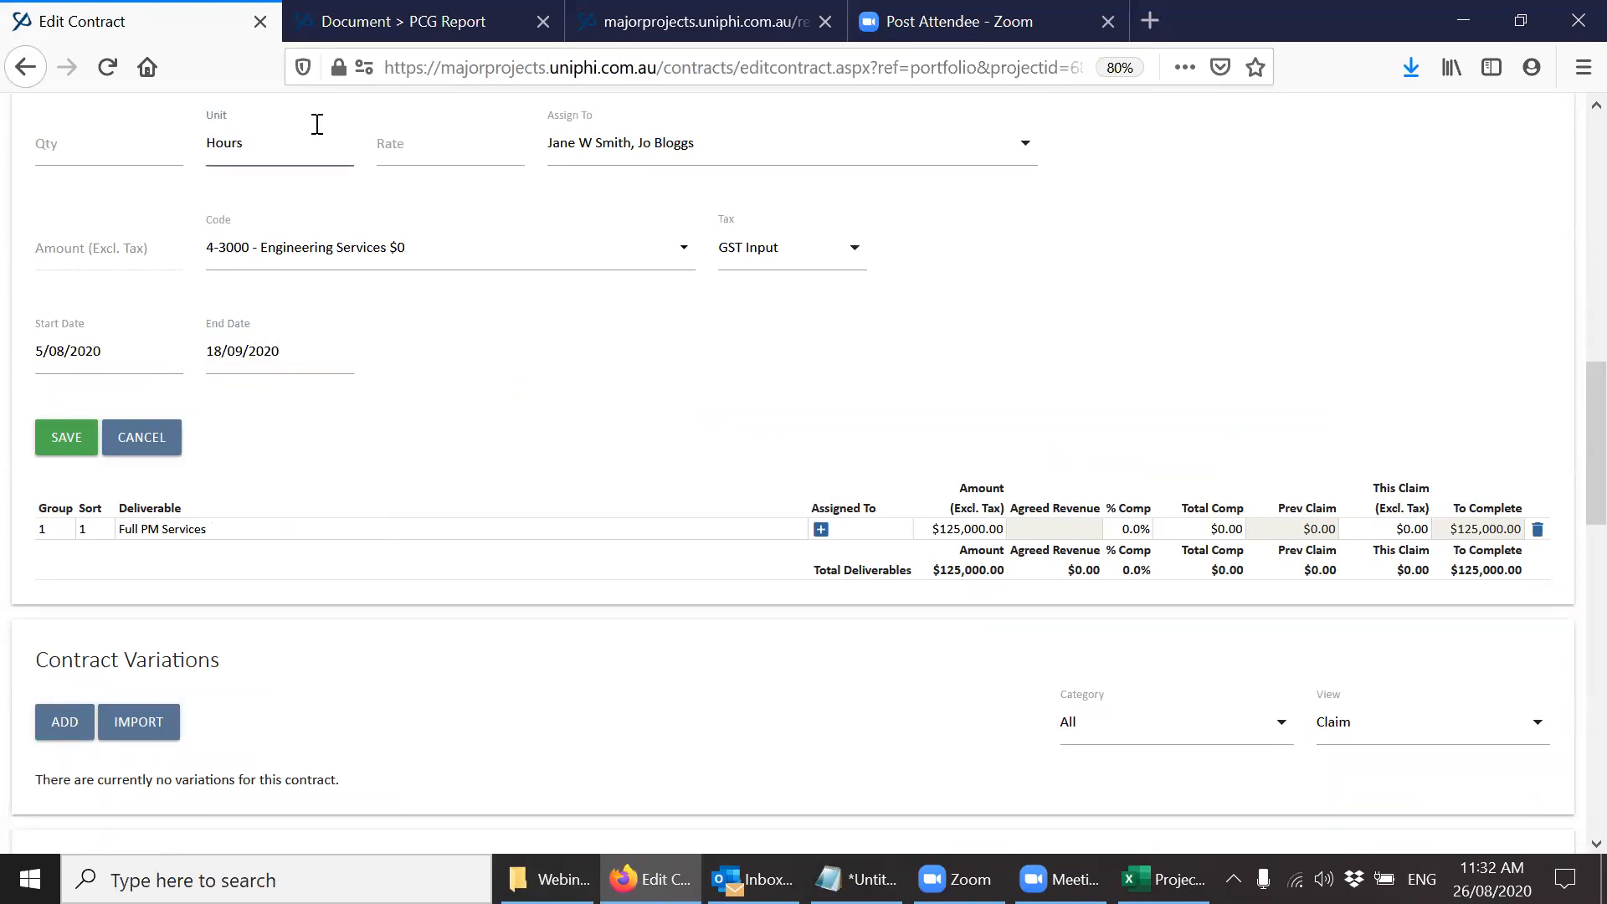
drag(1571, 440, 1570, 269)
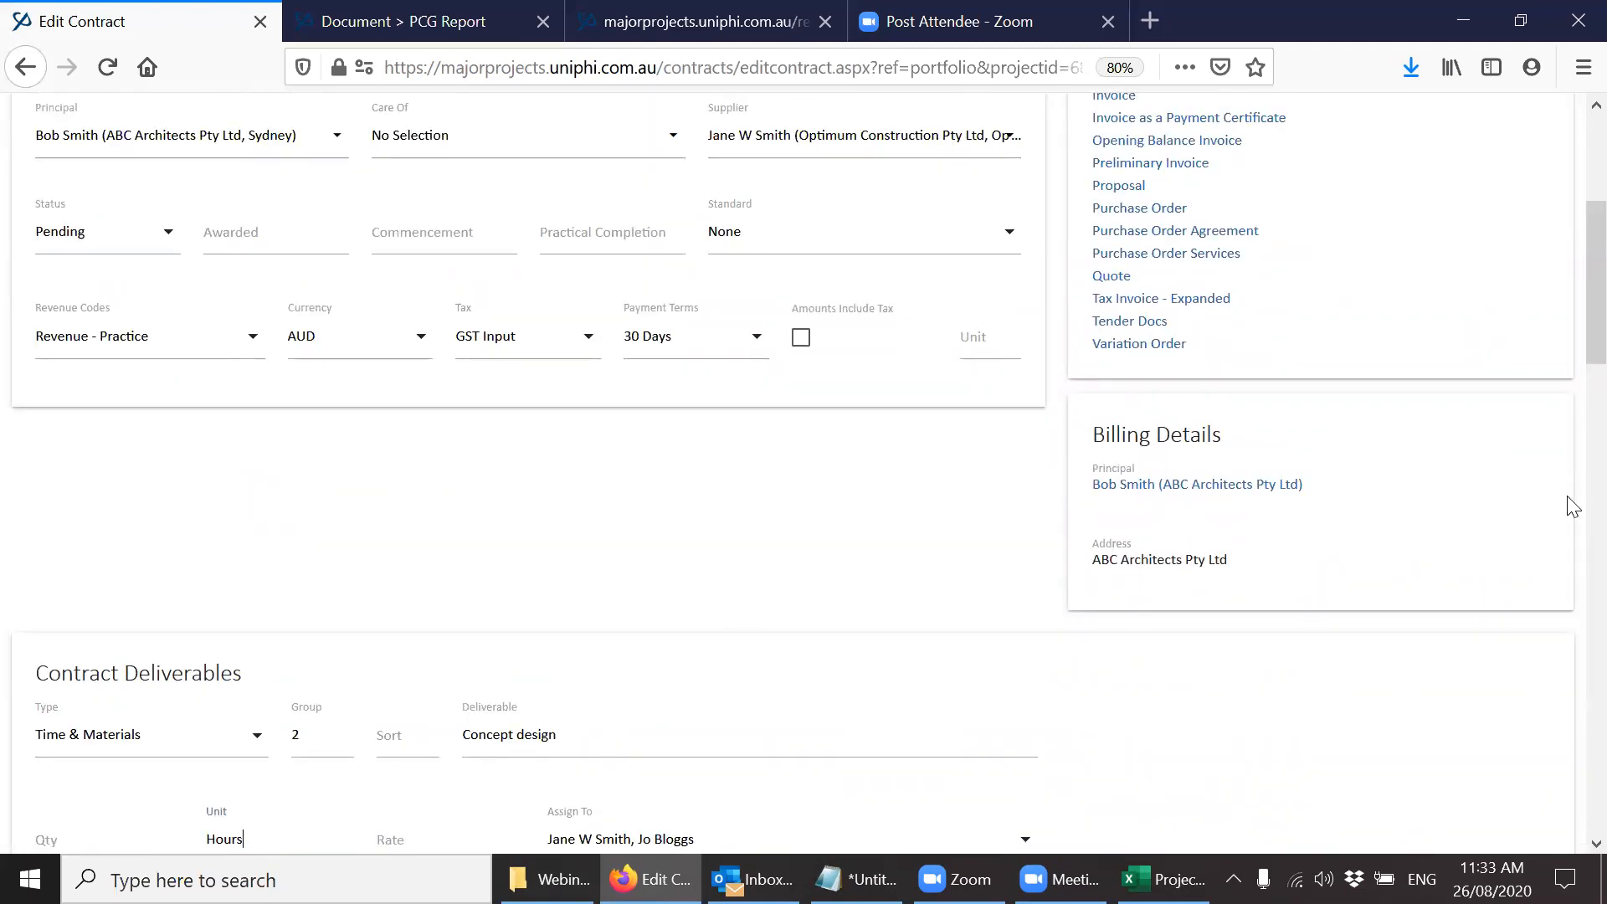
scroll(1439, 448, down, 5)
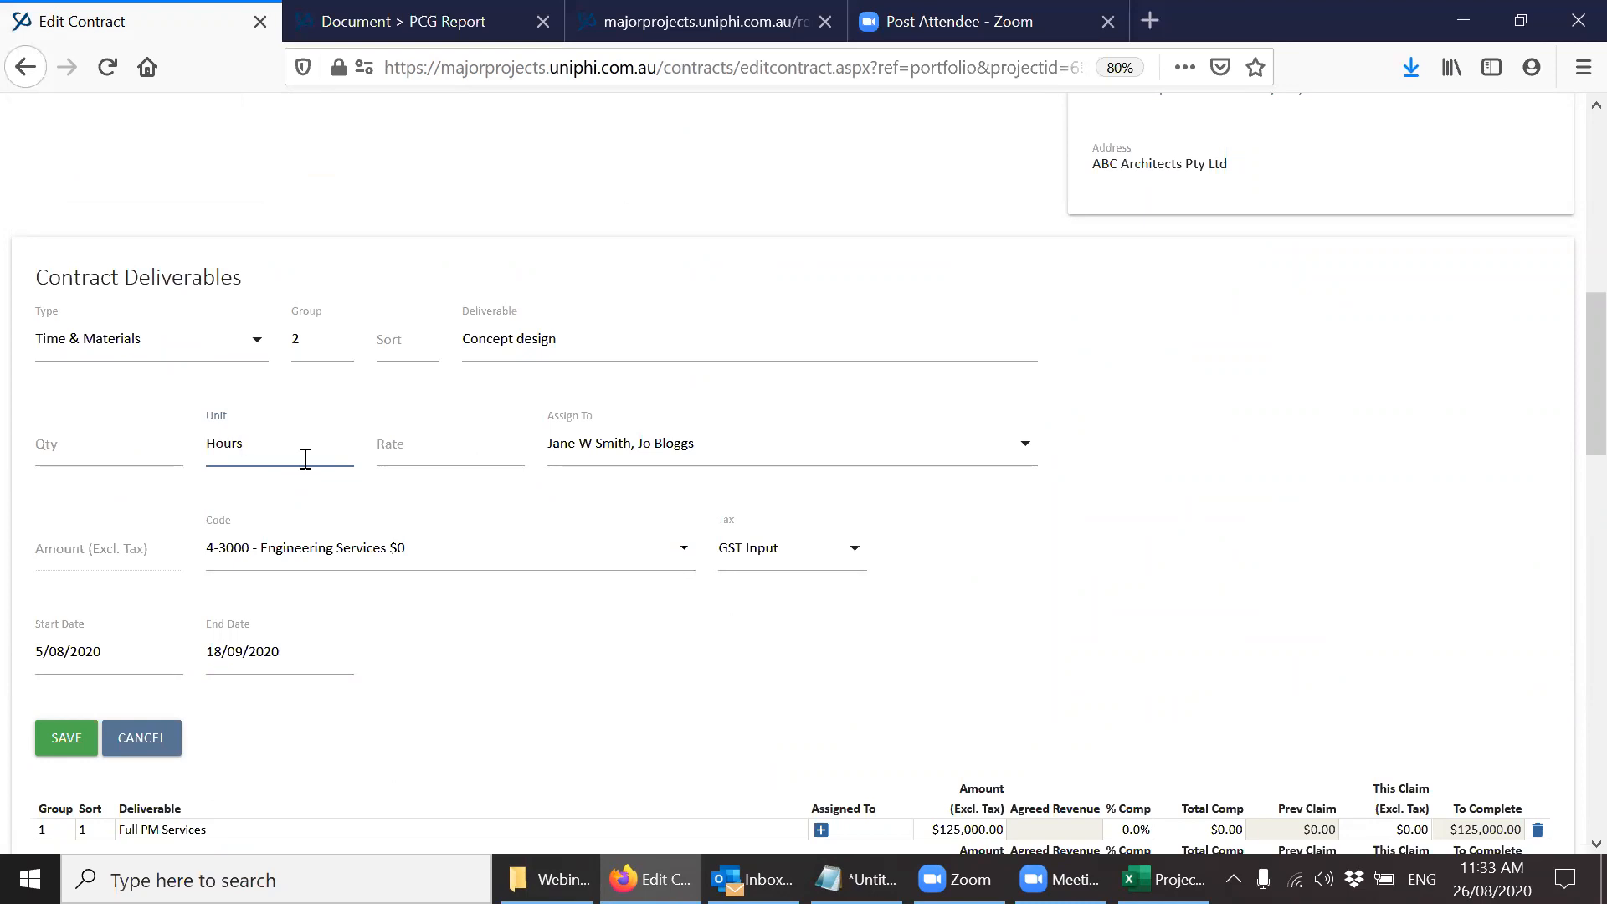
click(138, 439)
scroll(1568, 519, down, 6)
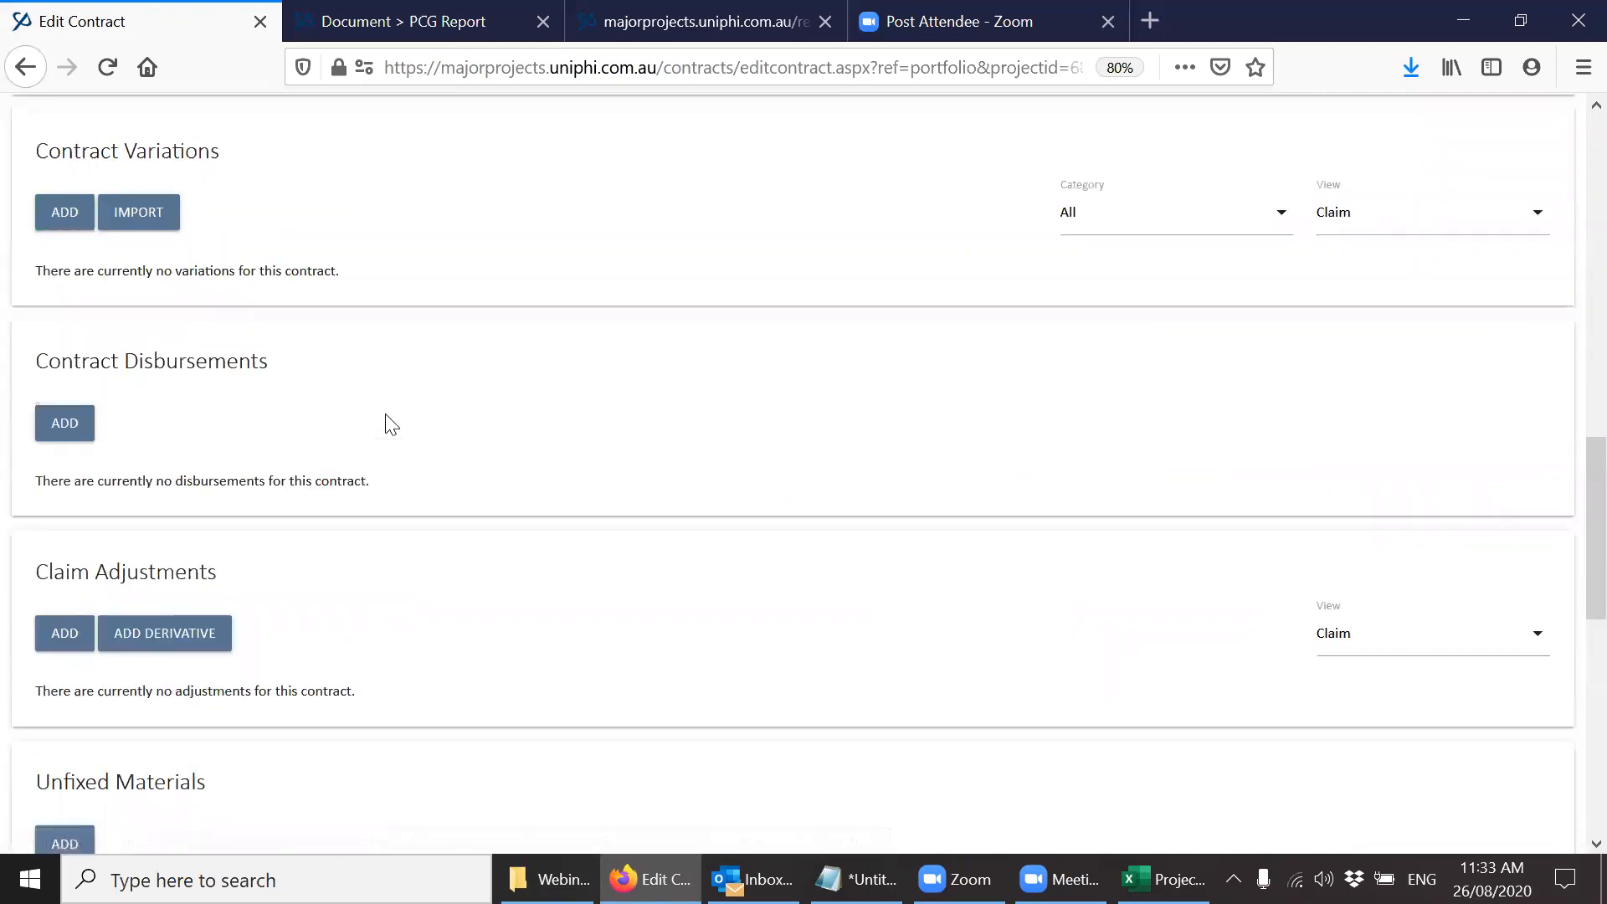
Set the Concept design quantities to 40 hours for the first assignee and 80 hours for the second, and save the deliverables.
scroll(1568, 553, up, 5)
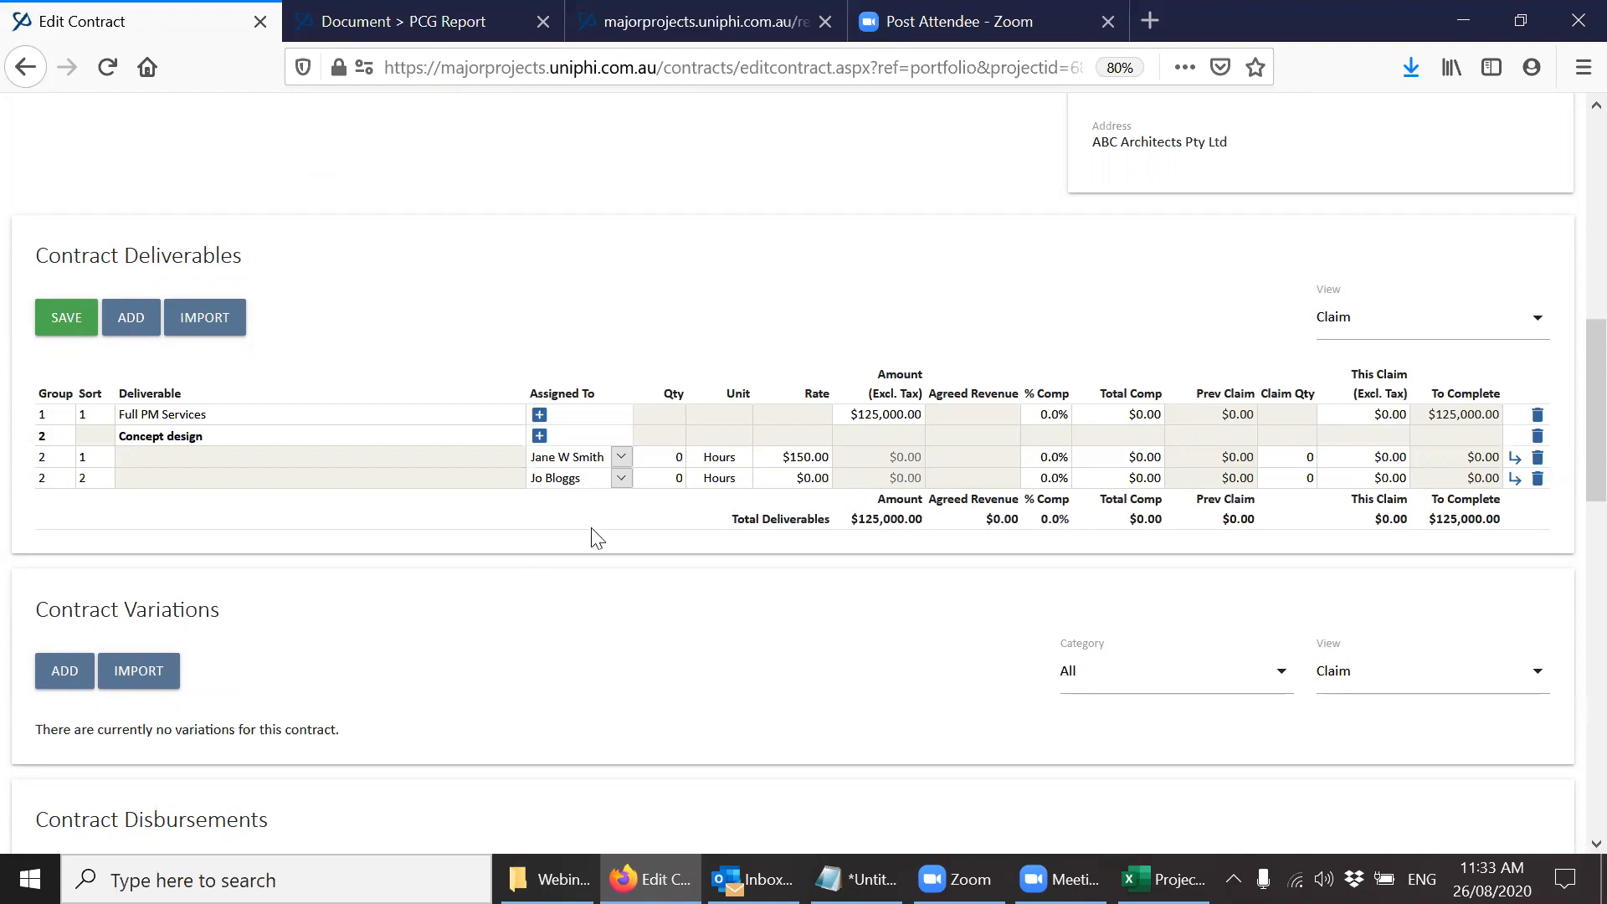
click(677, 457)
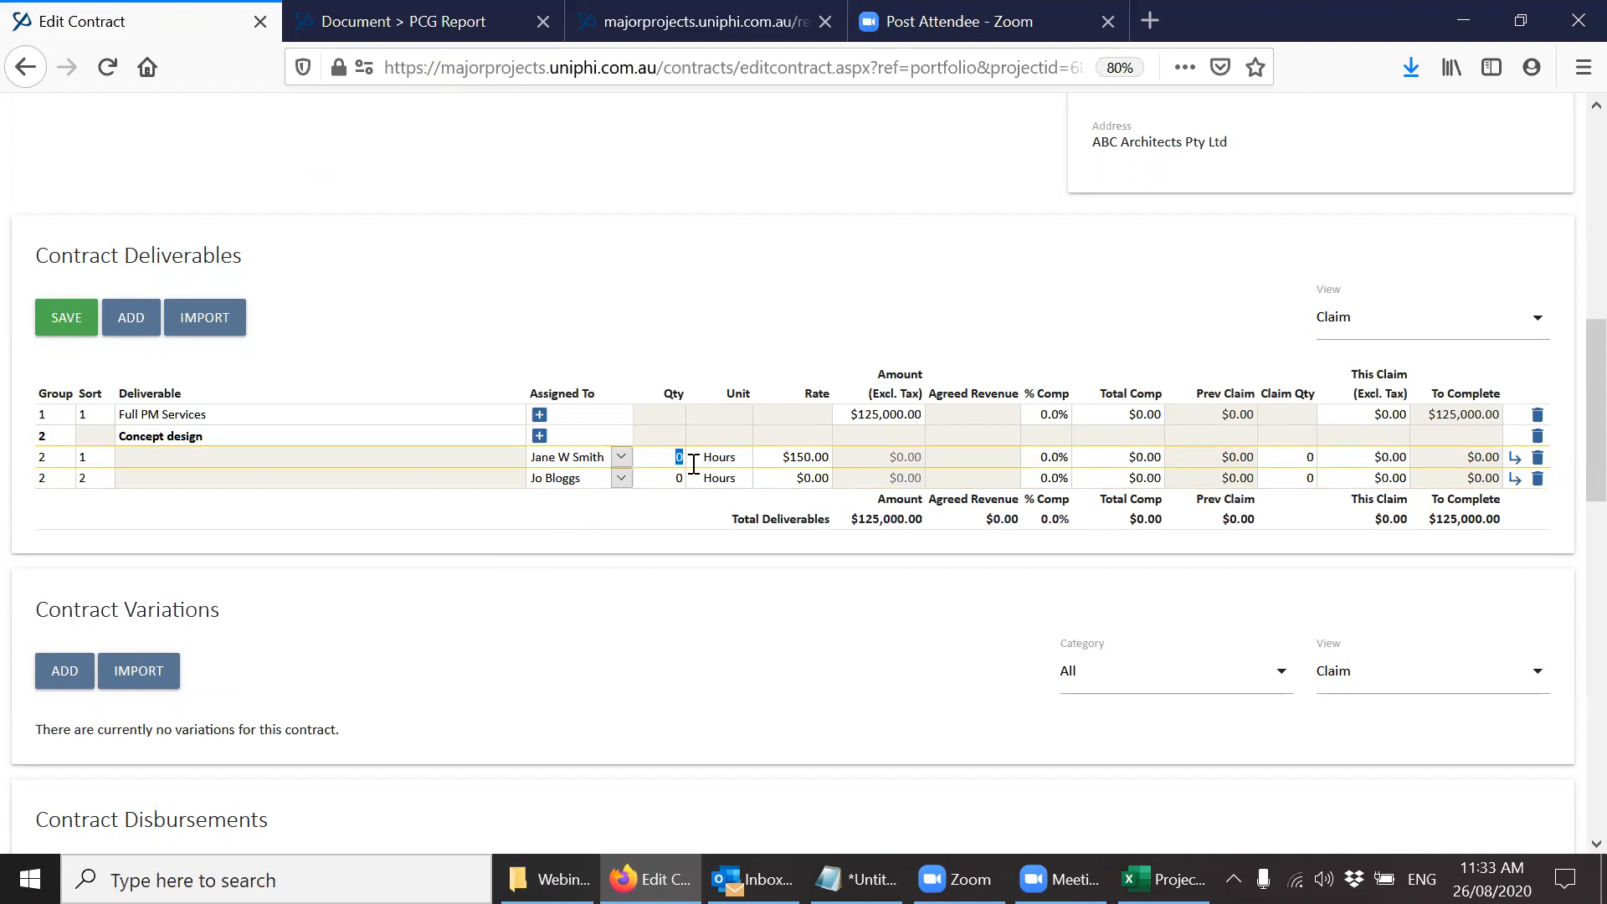
text(40)
key(Tab)
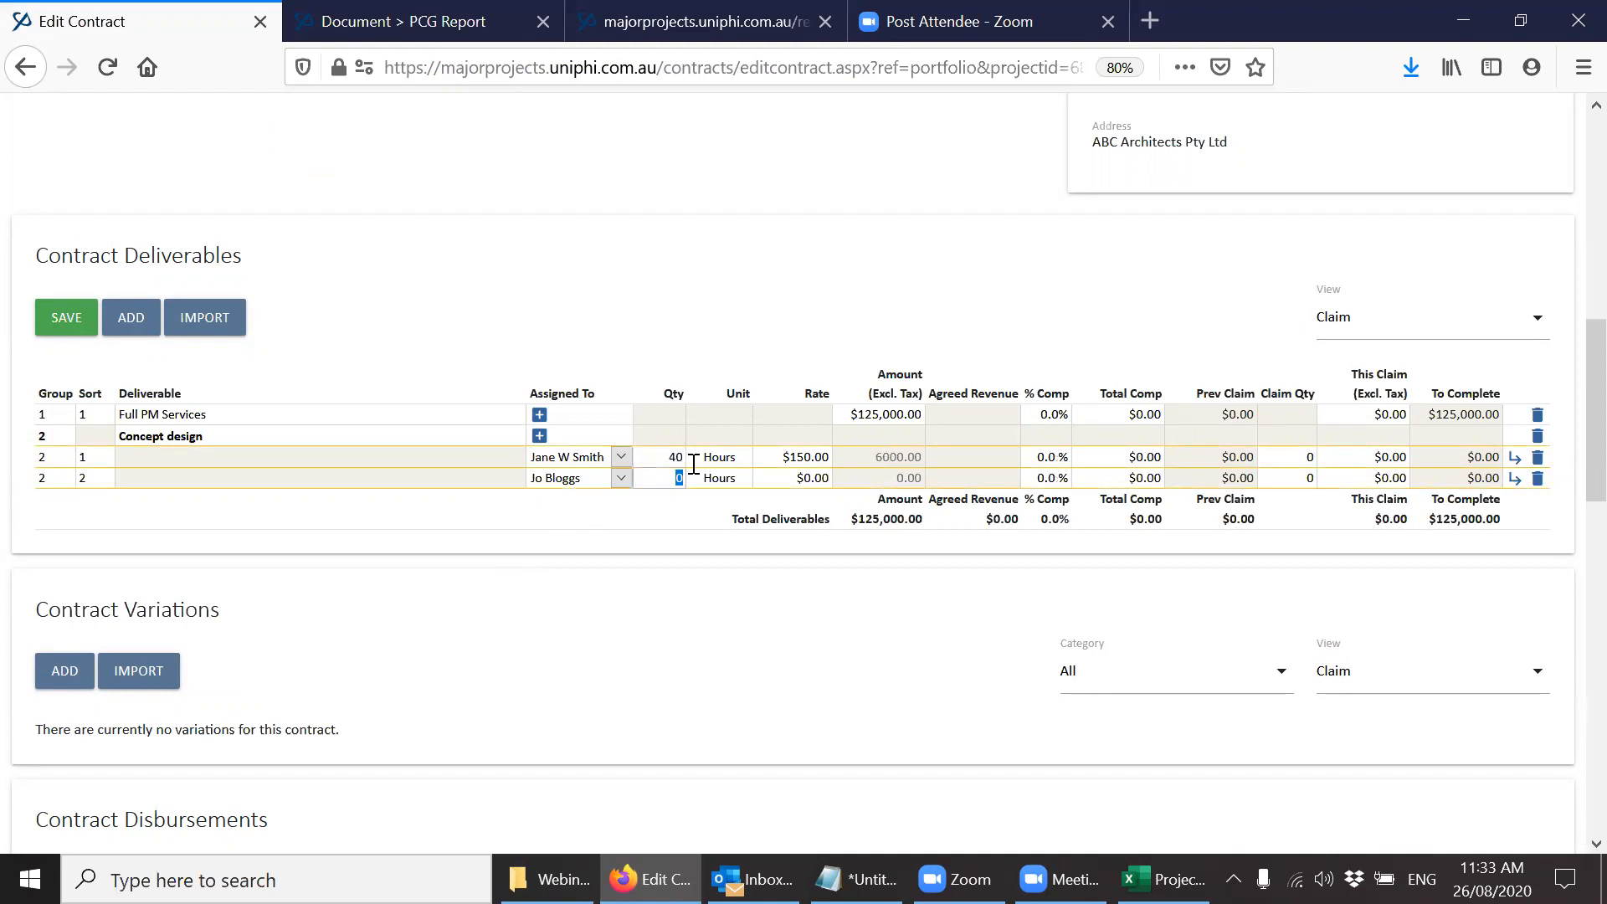
click(66, 317)
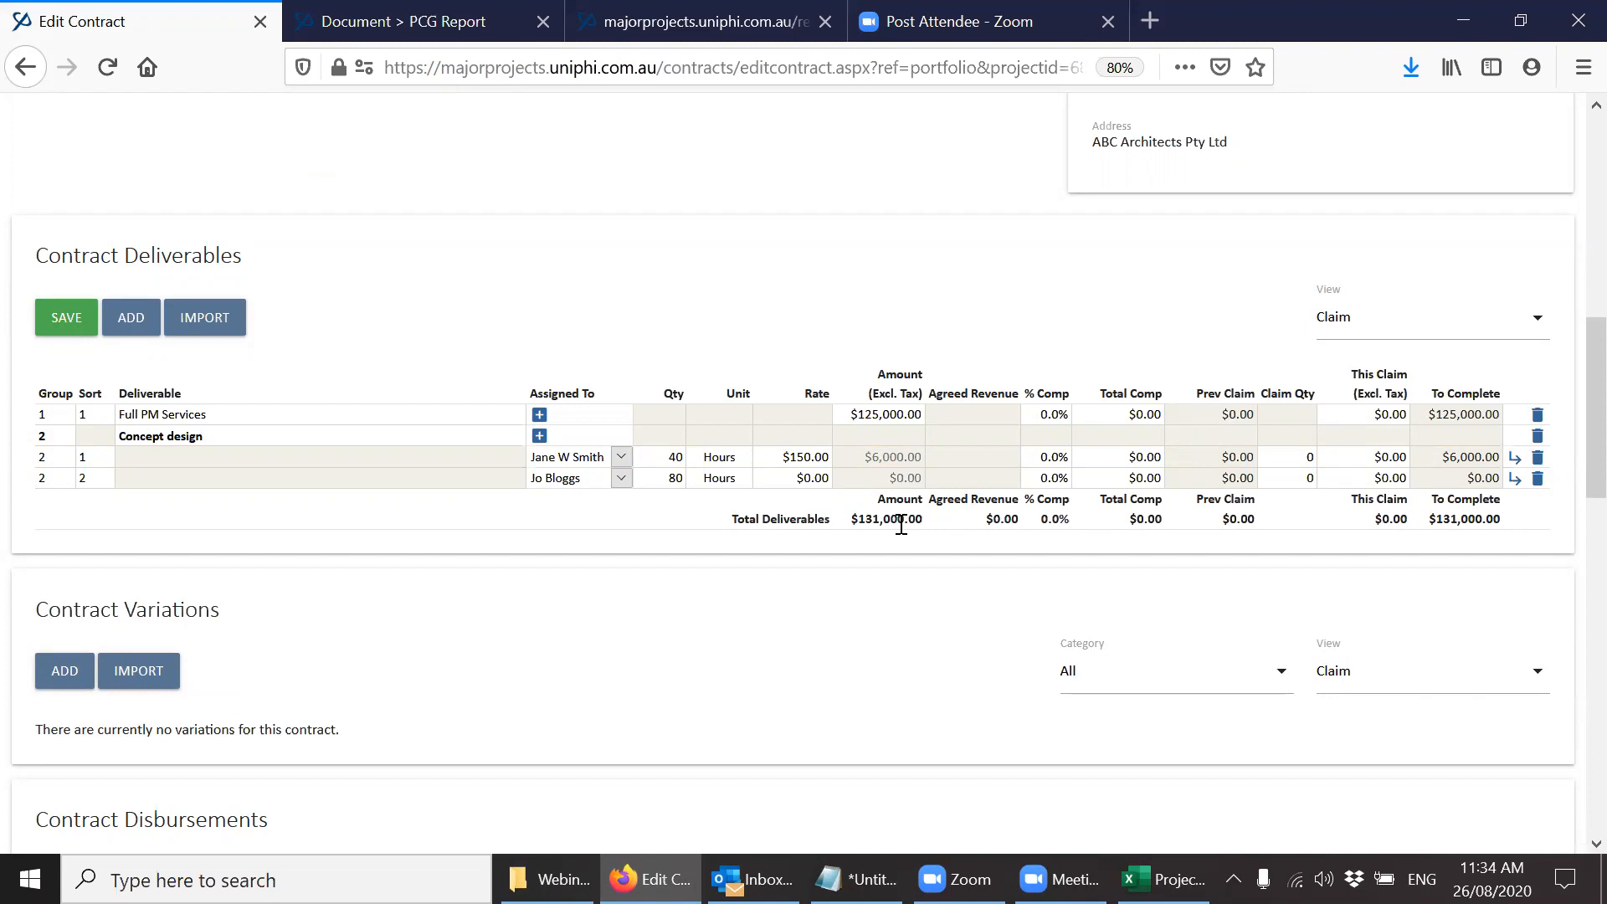
drag(1573, 489, 1573, 231)
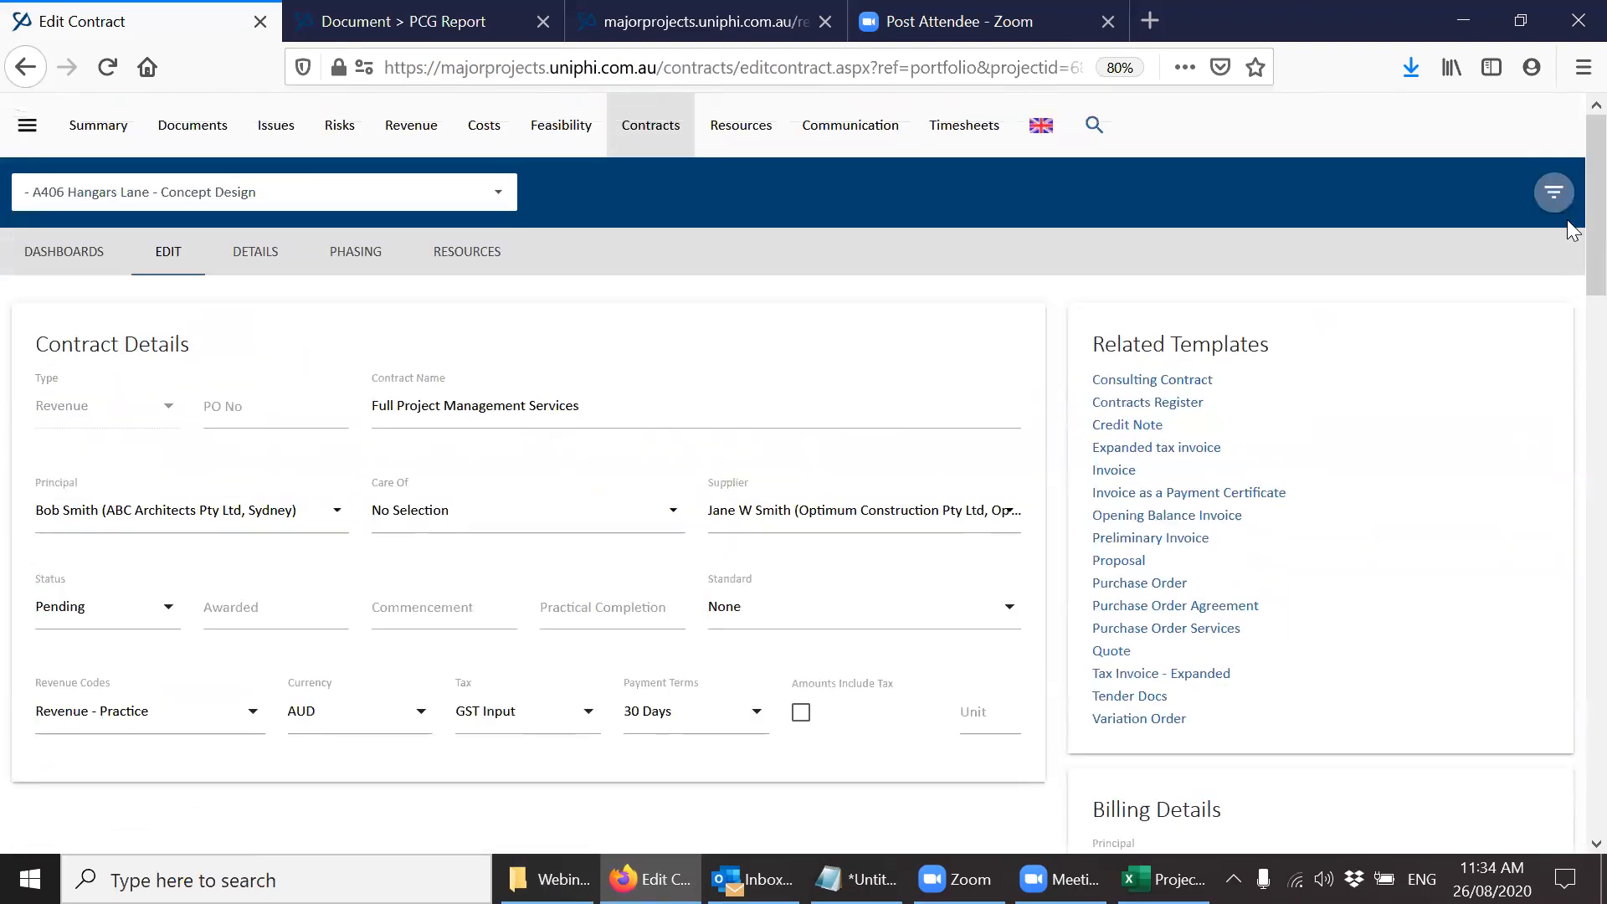
click(982, 143)
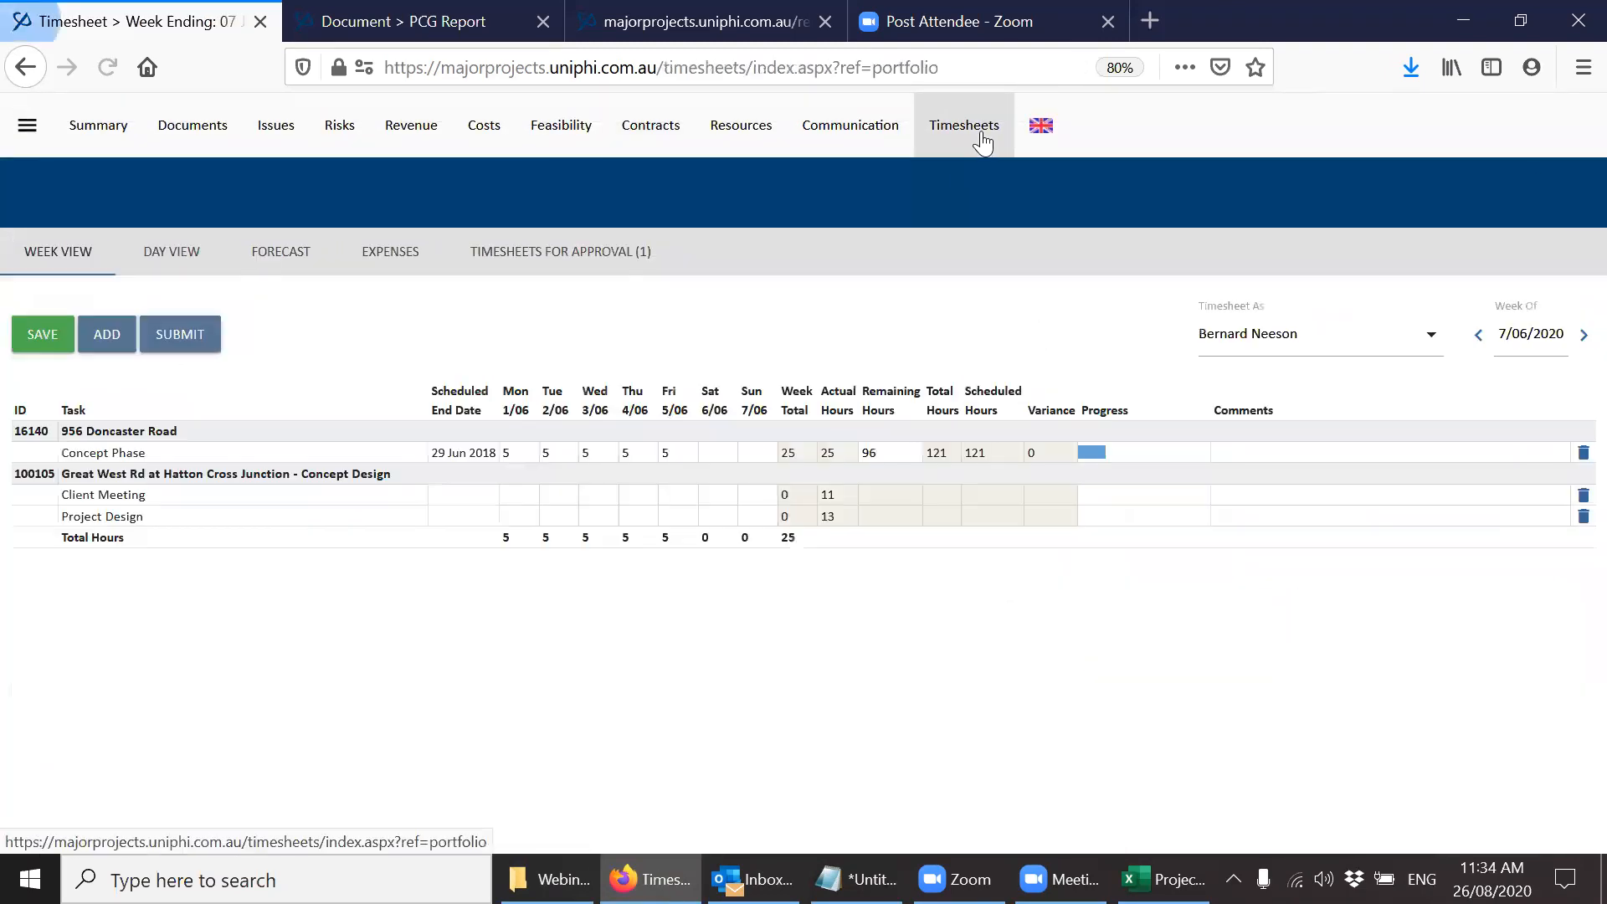
click(1239, 362)
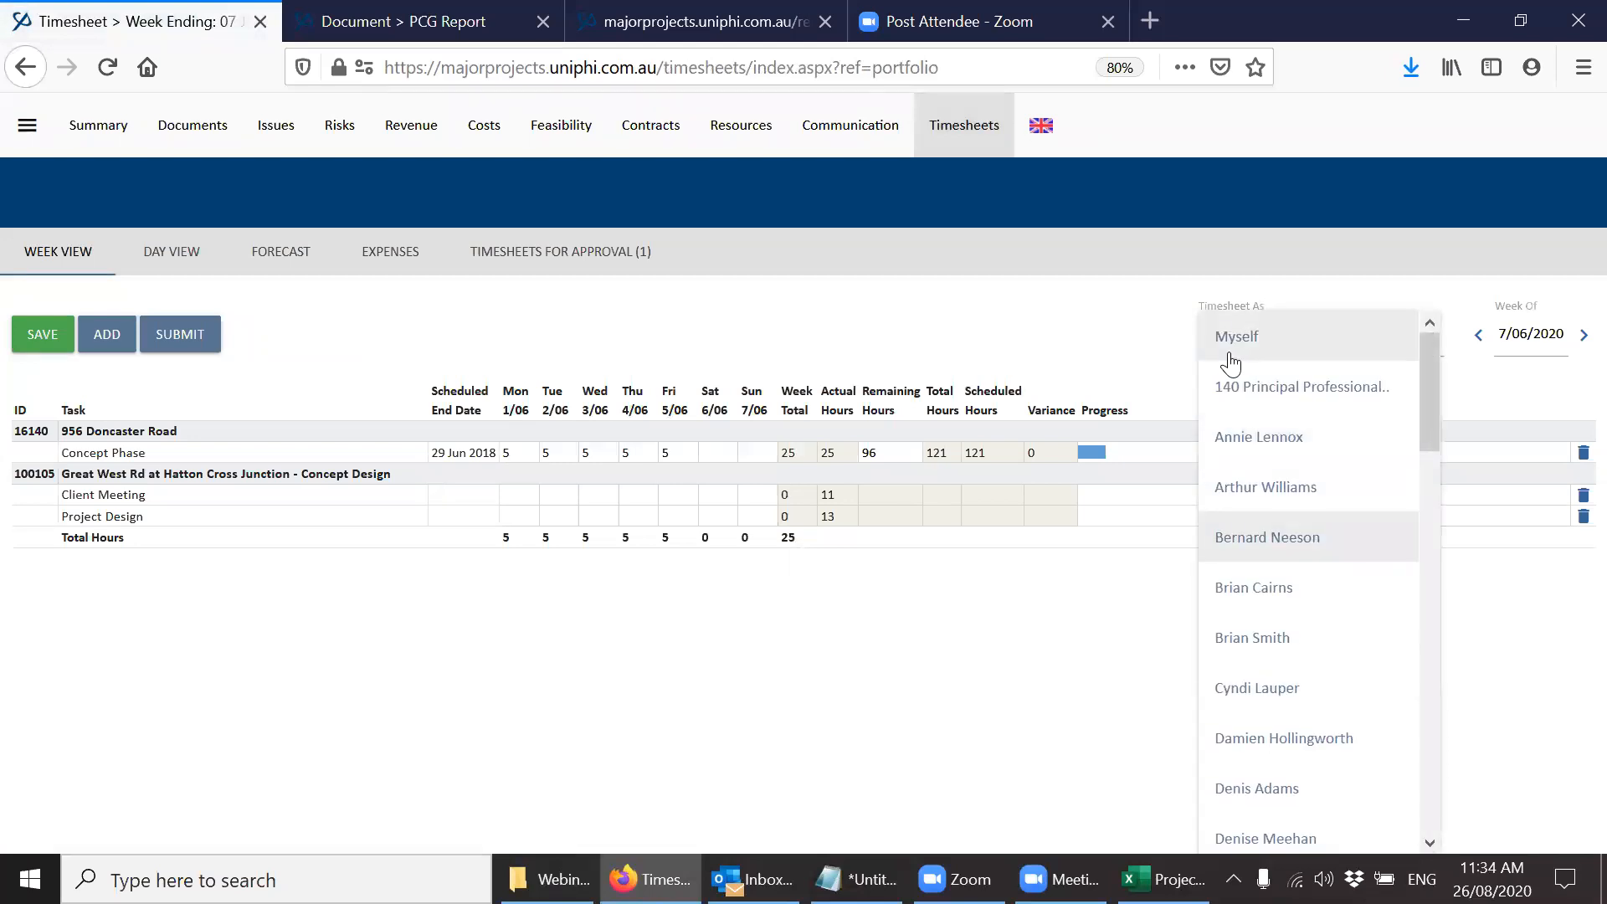
click(1008, 285)
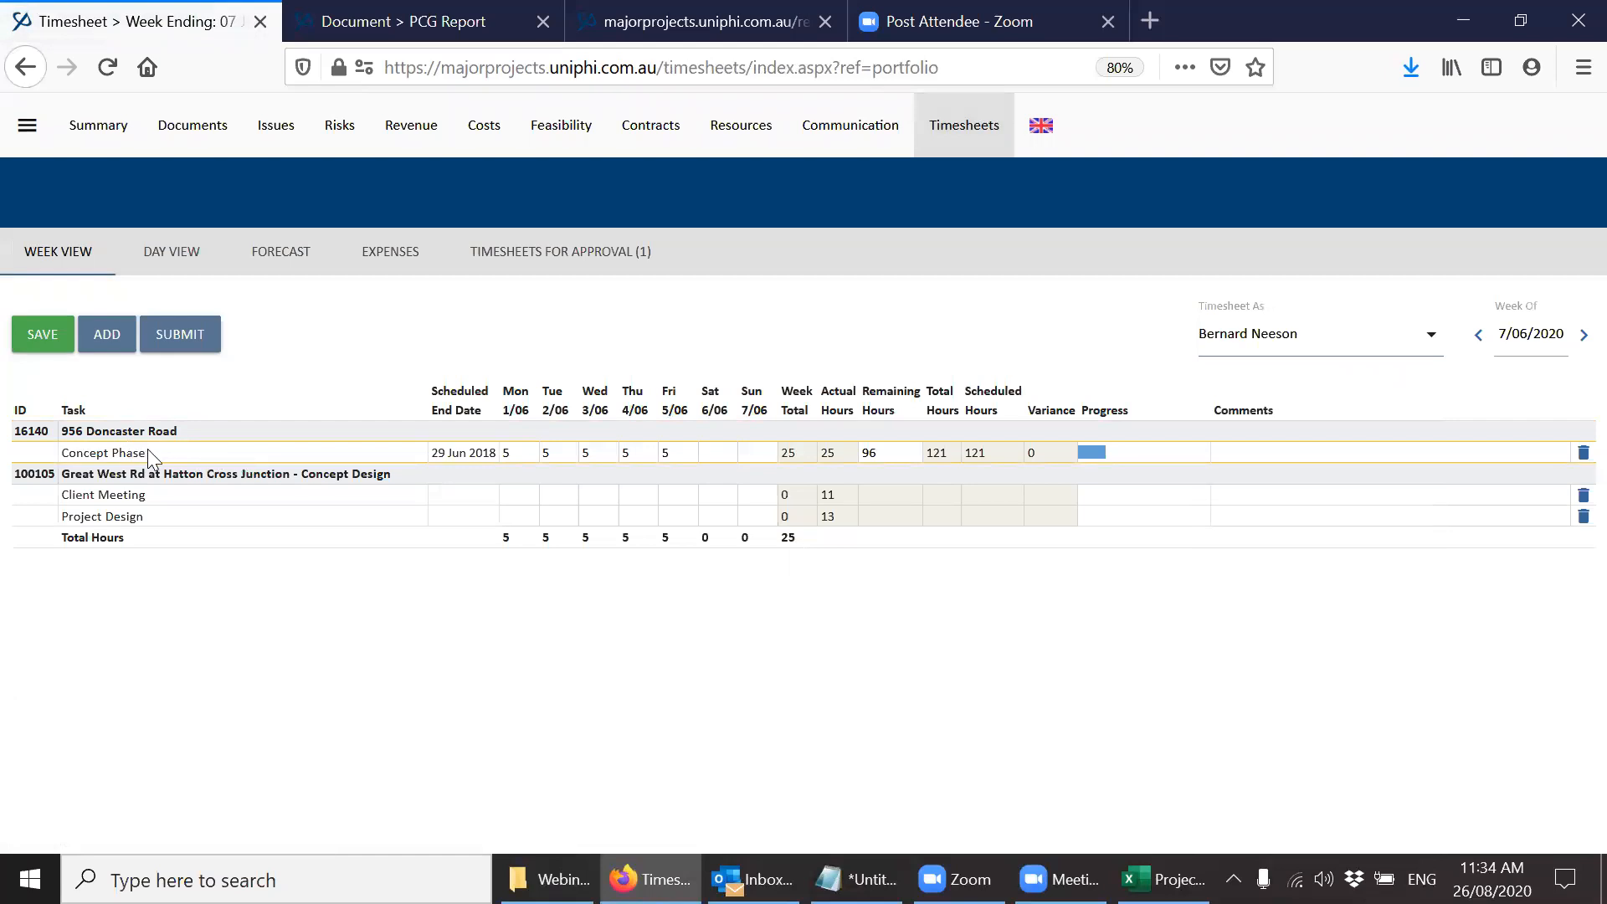
click(124, 339)
click(179, 416)
text(han)
key(BackSpace)
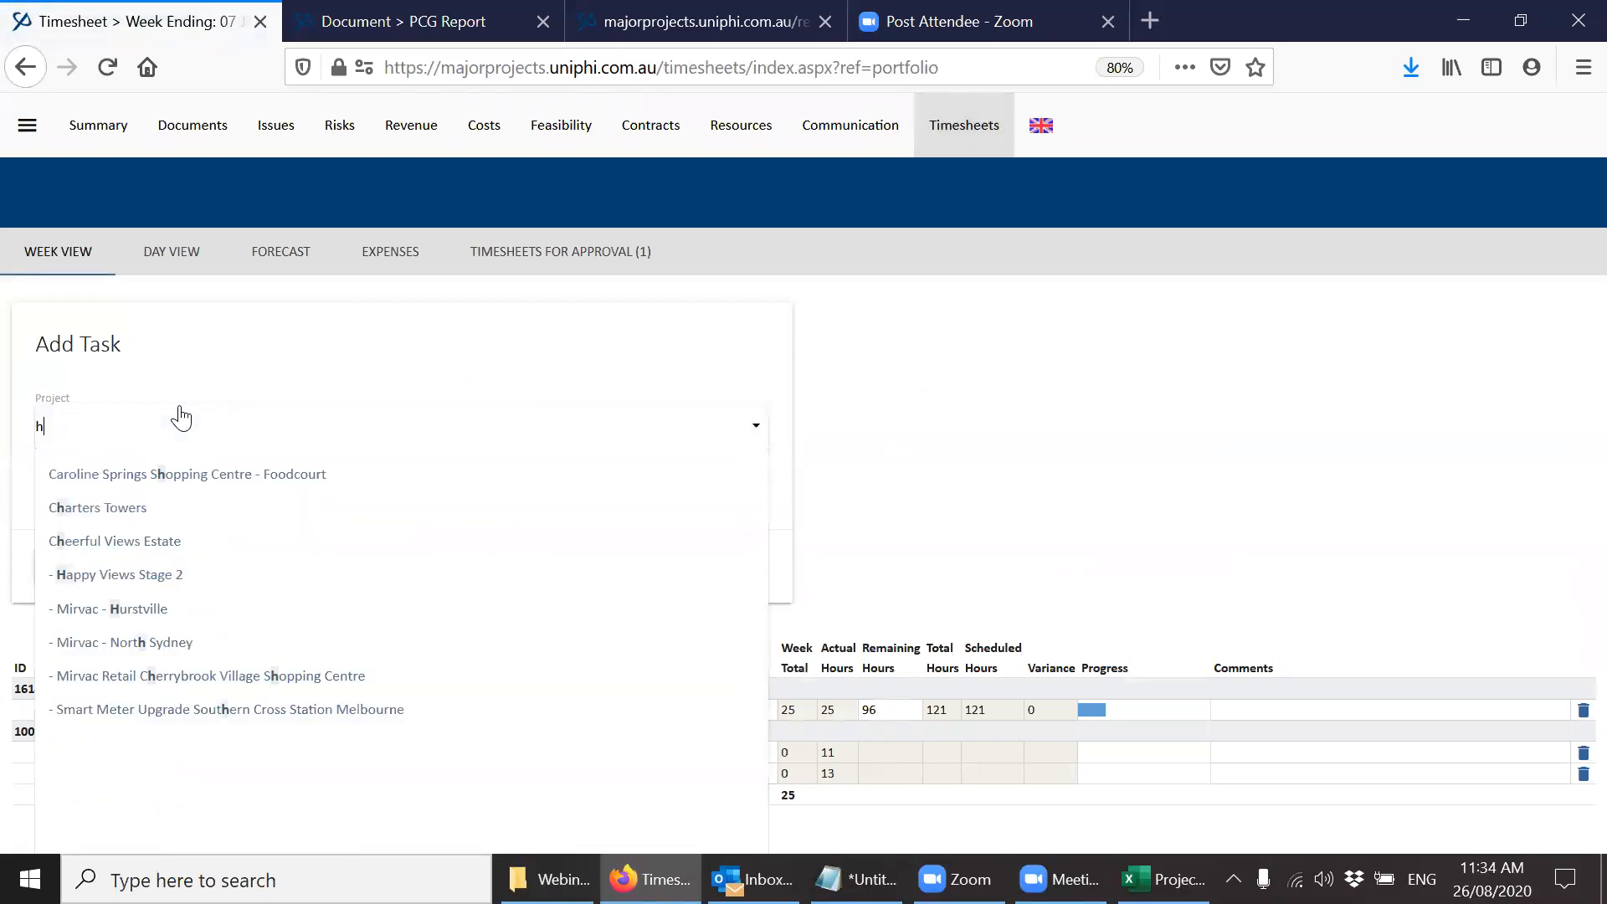
key(Down)
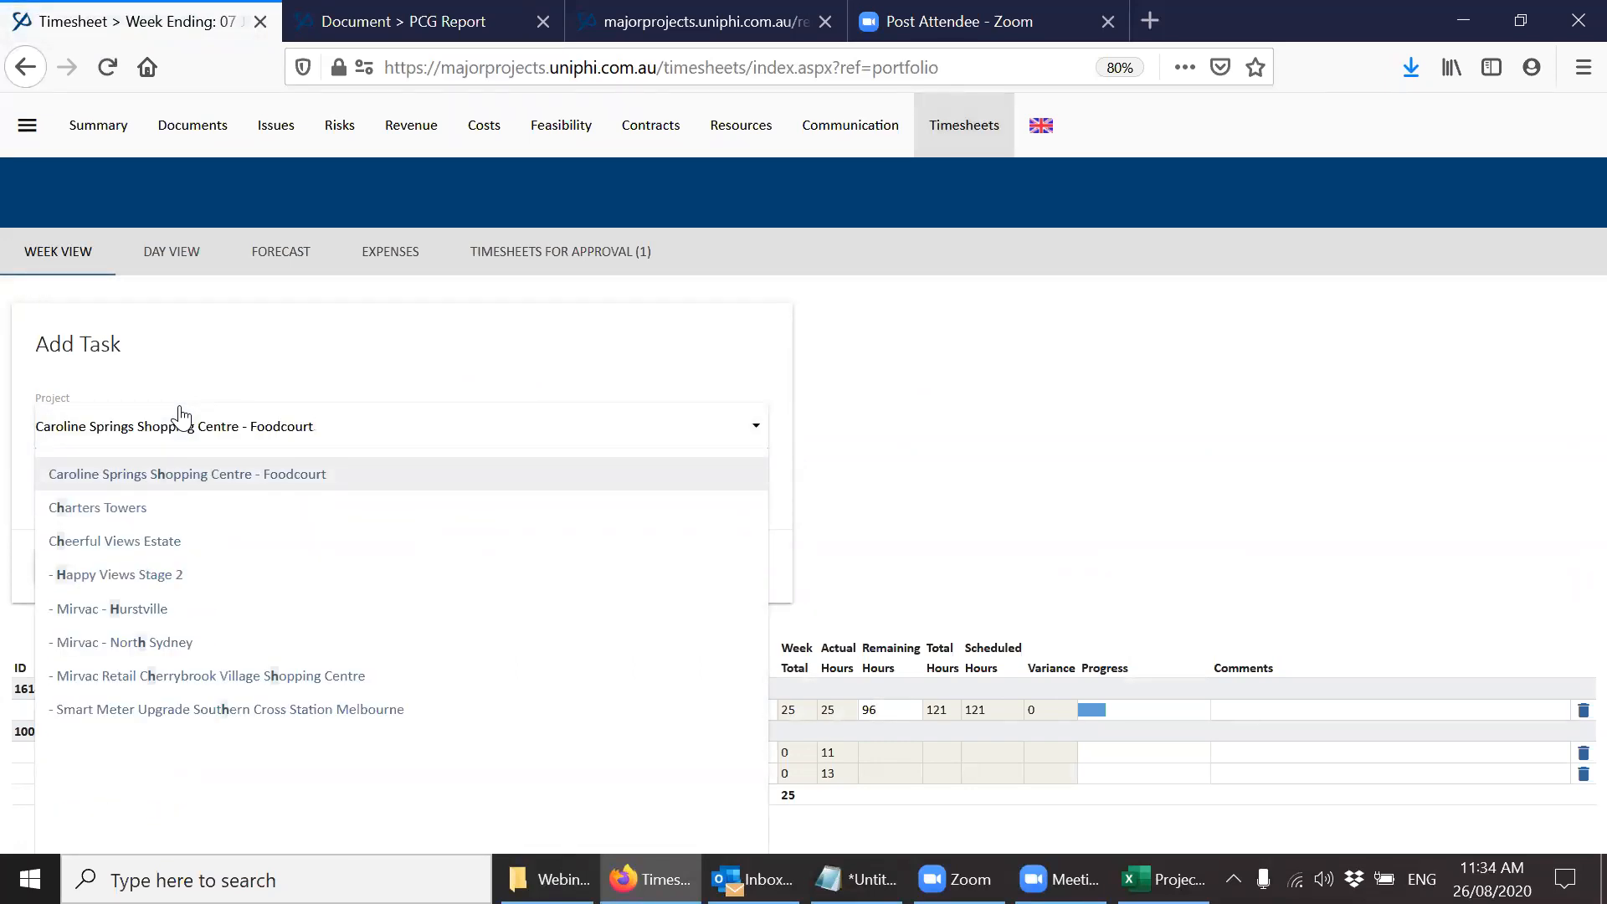
key(Return)
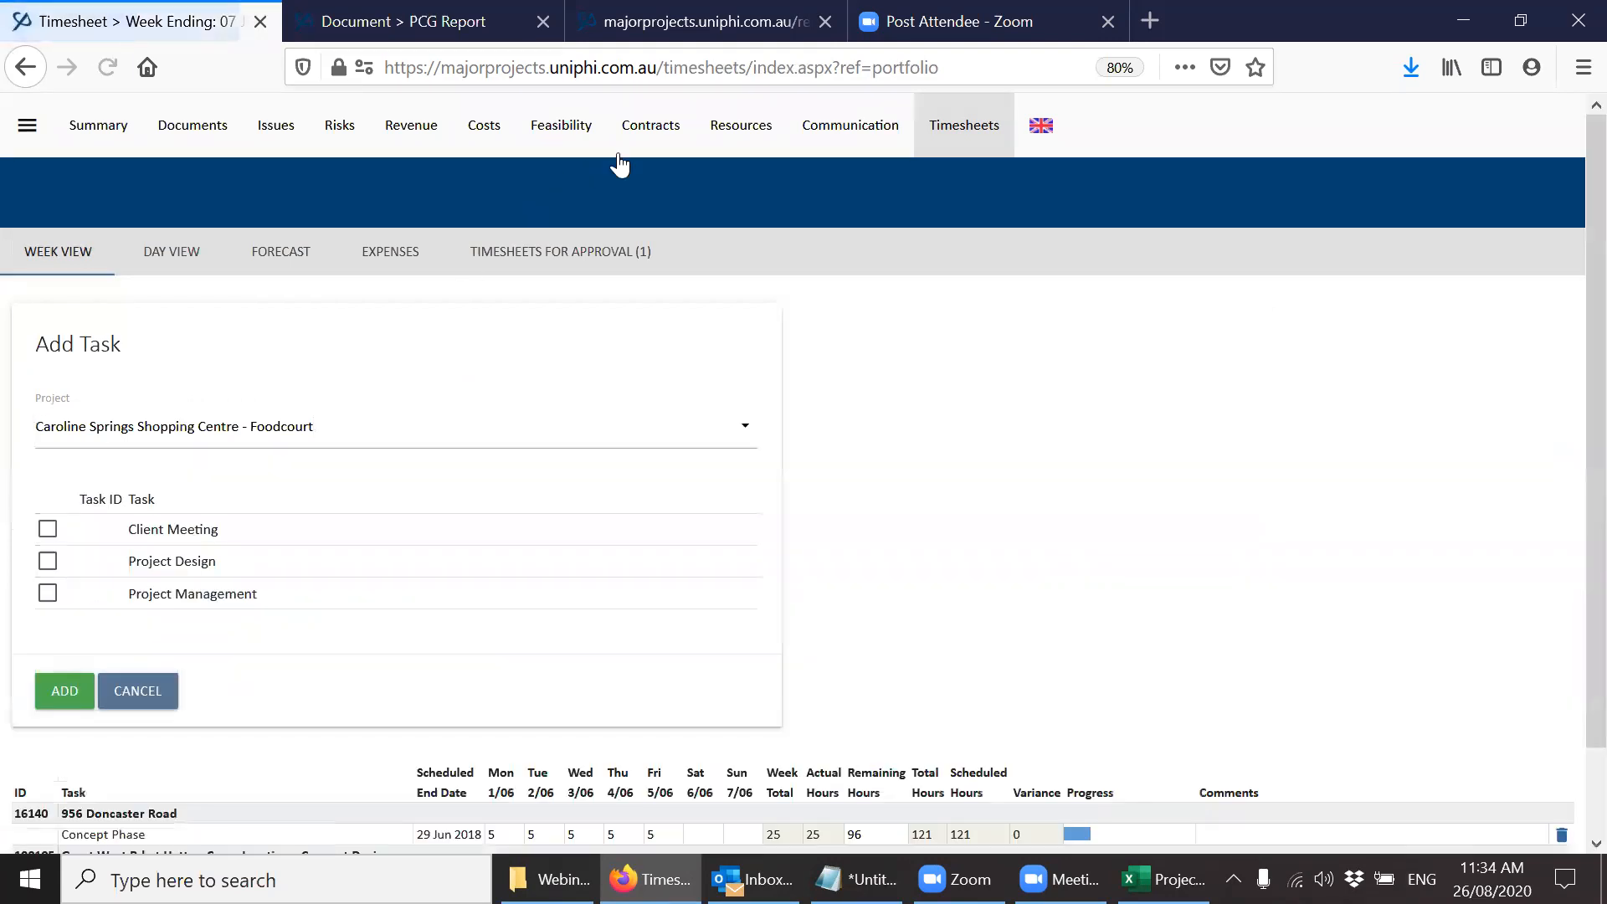
Open the Full Project Management Services contract of A406 Hangars Lane - Concept Design and check who its deliverables are assigned to.
click(637, 134)
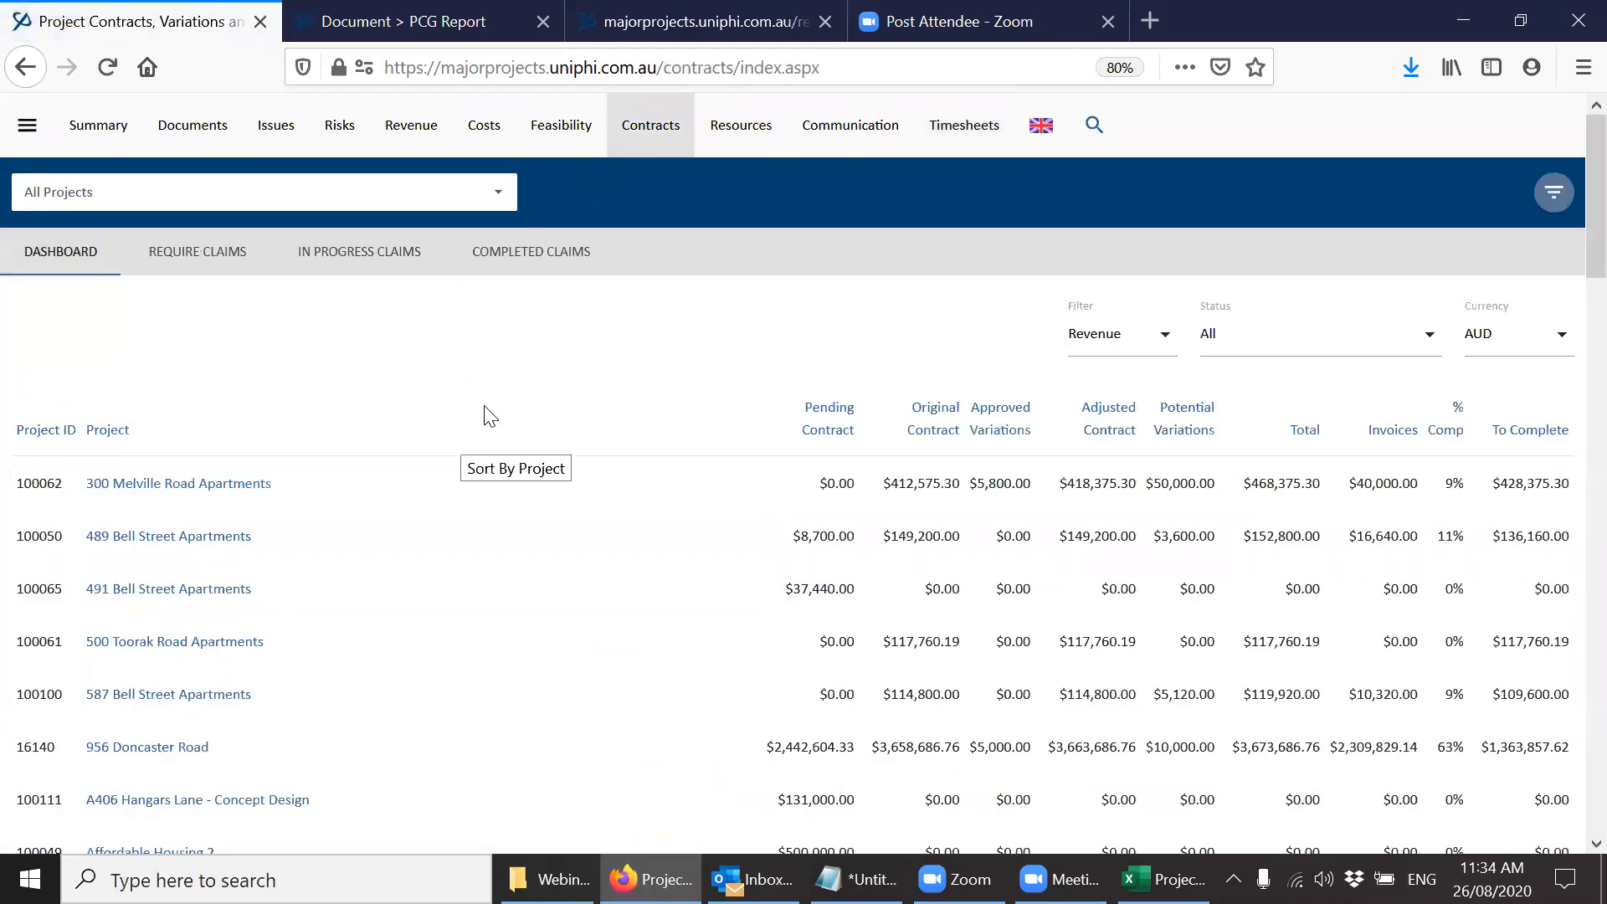
click(456, 198)
text(han)
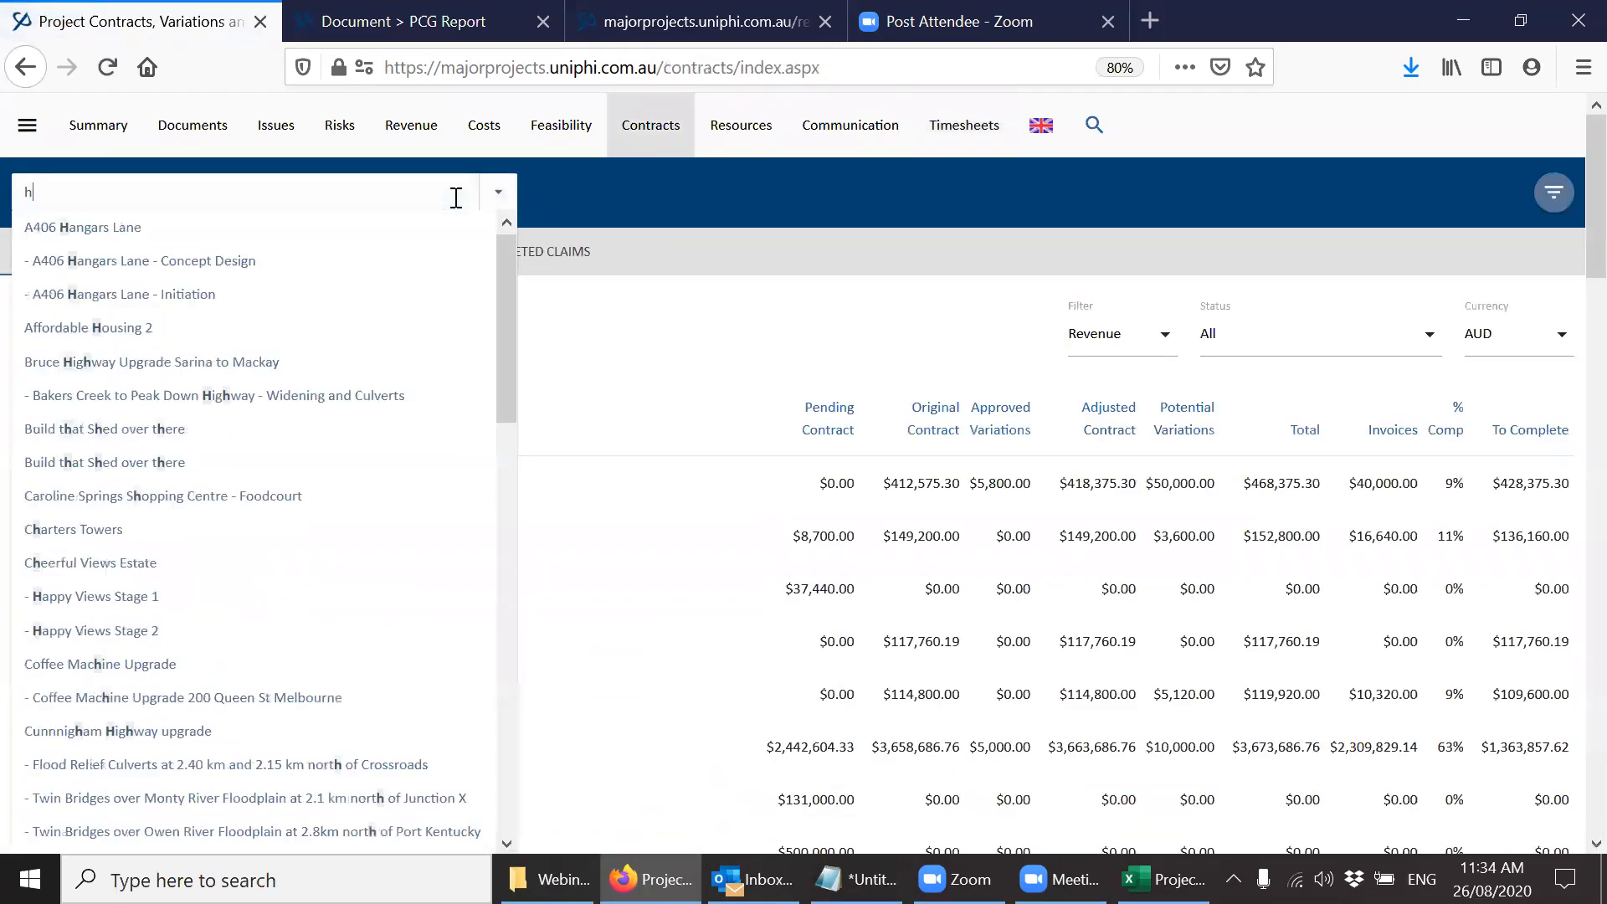
key(Down)
key(Down)
key(Return)
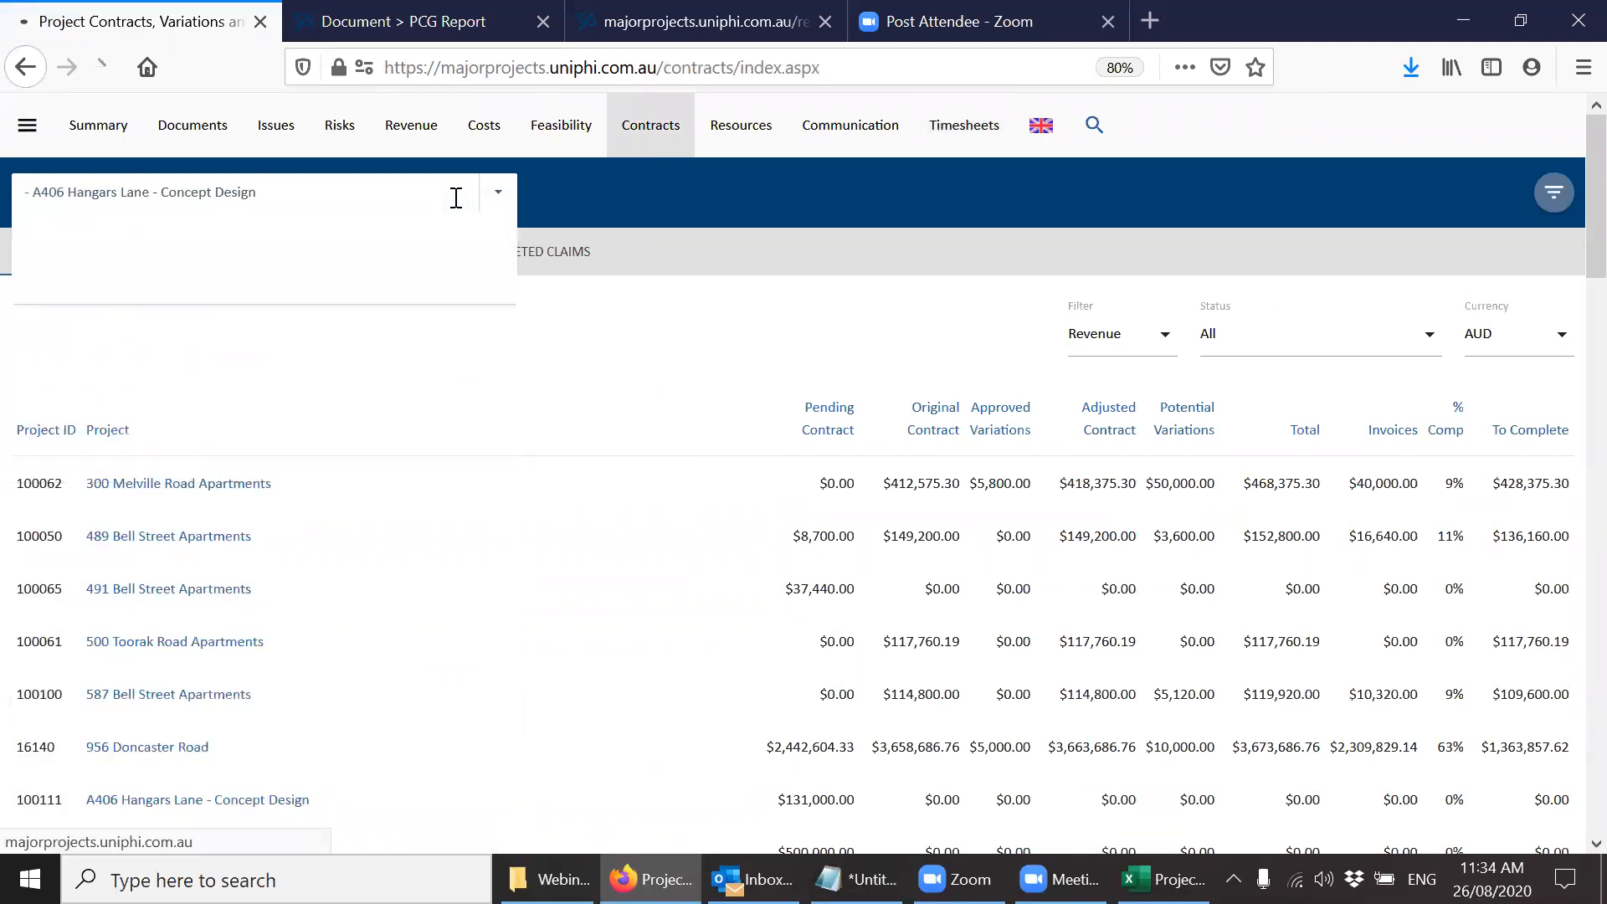
click(194, 488)
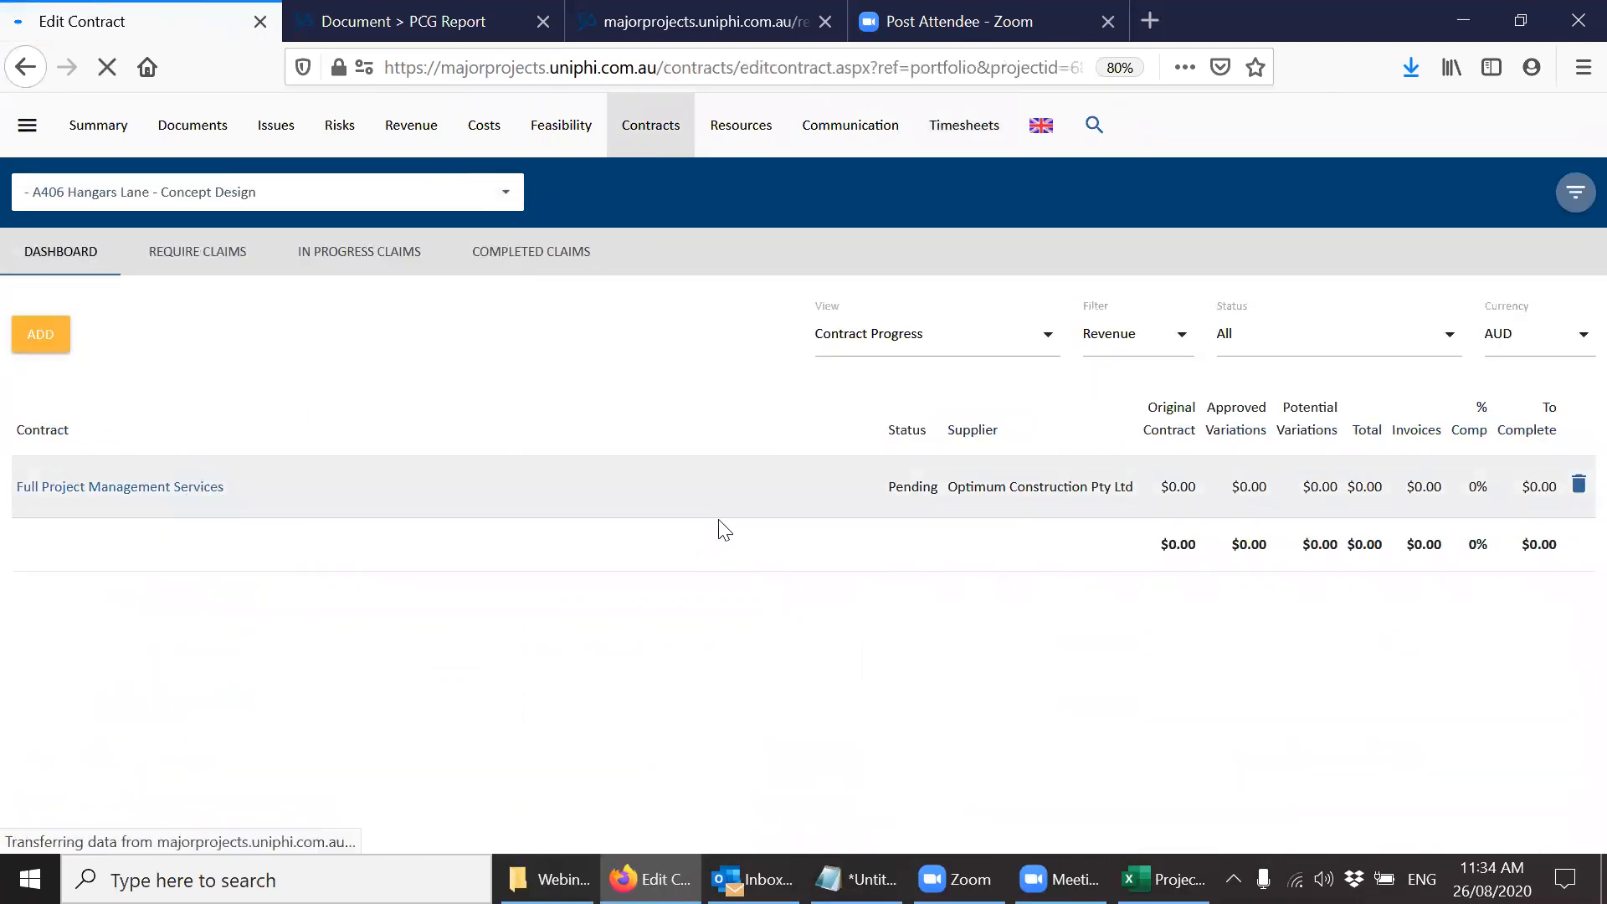
scroll(1572, 663, down, 7)
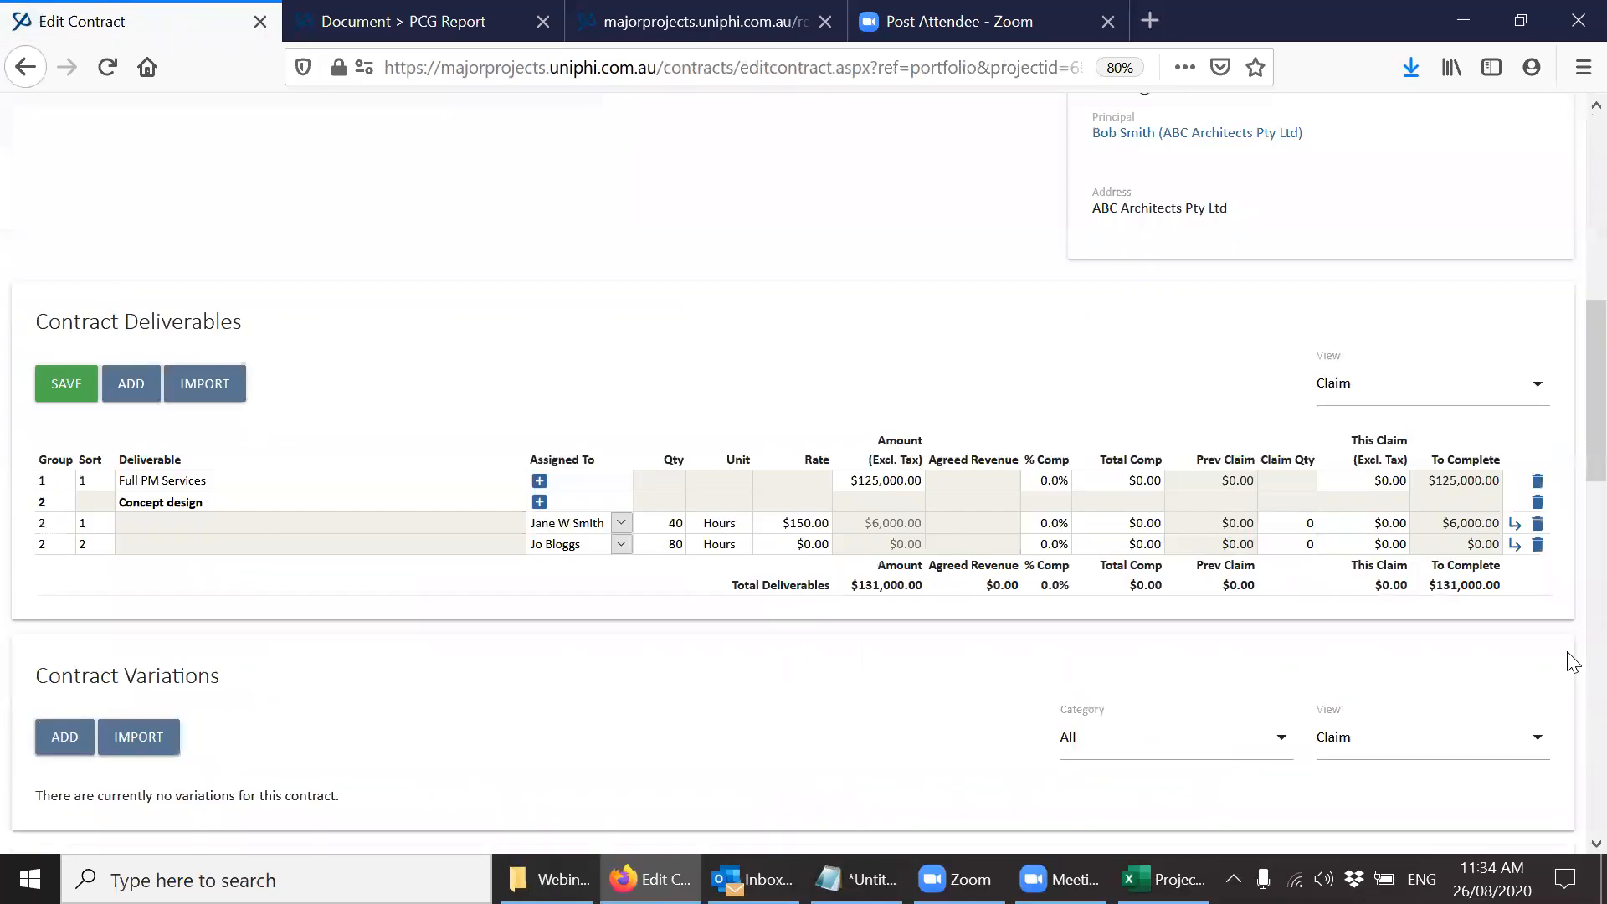
scroll(1572, 352, up, 4)
scroll(1572, 247, up, 3)
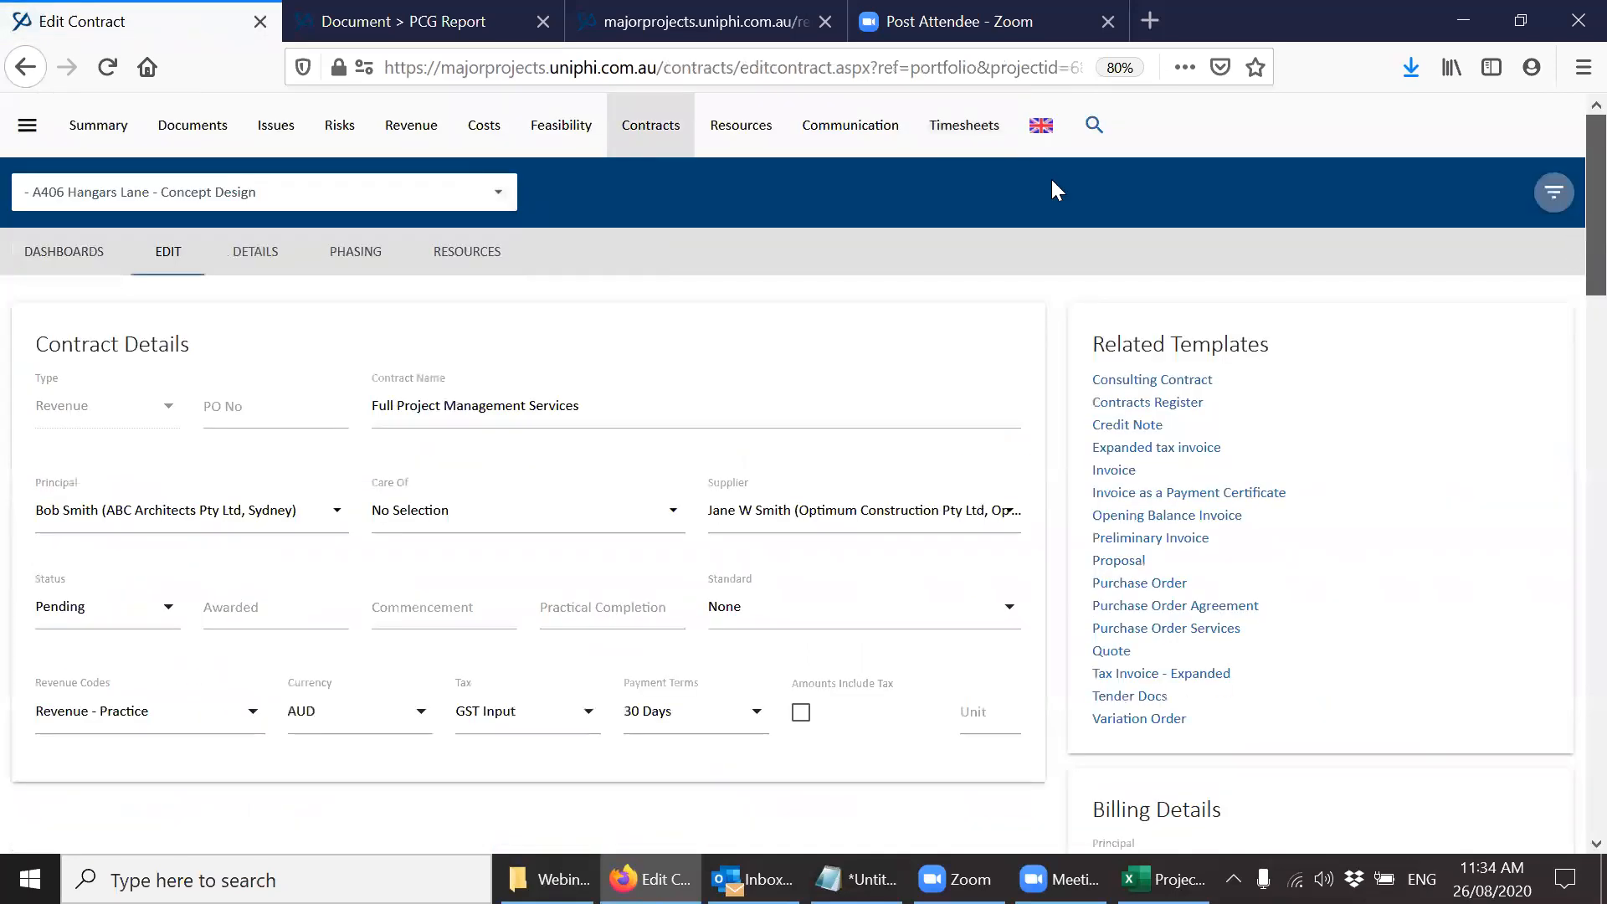
Open the weekly timesheet on behalf of the first person assigned to the Concept design deliverable.
click(928, 150)
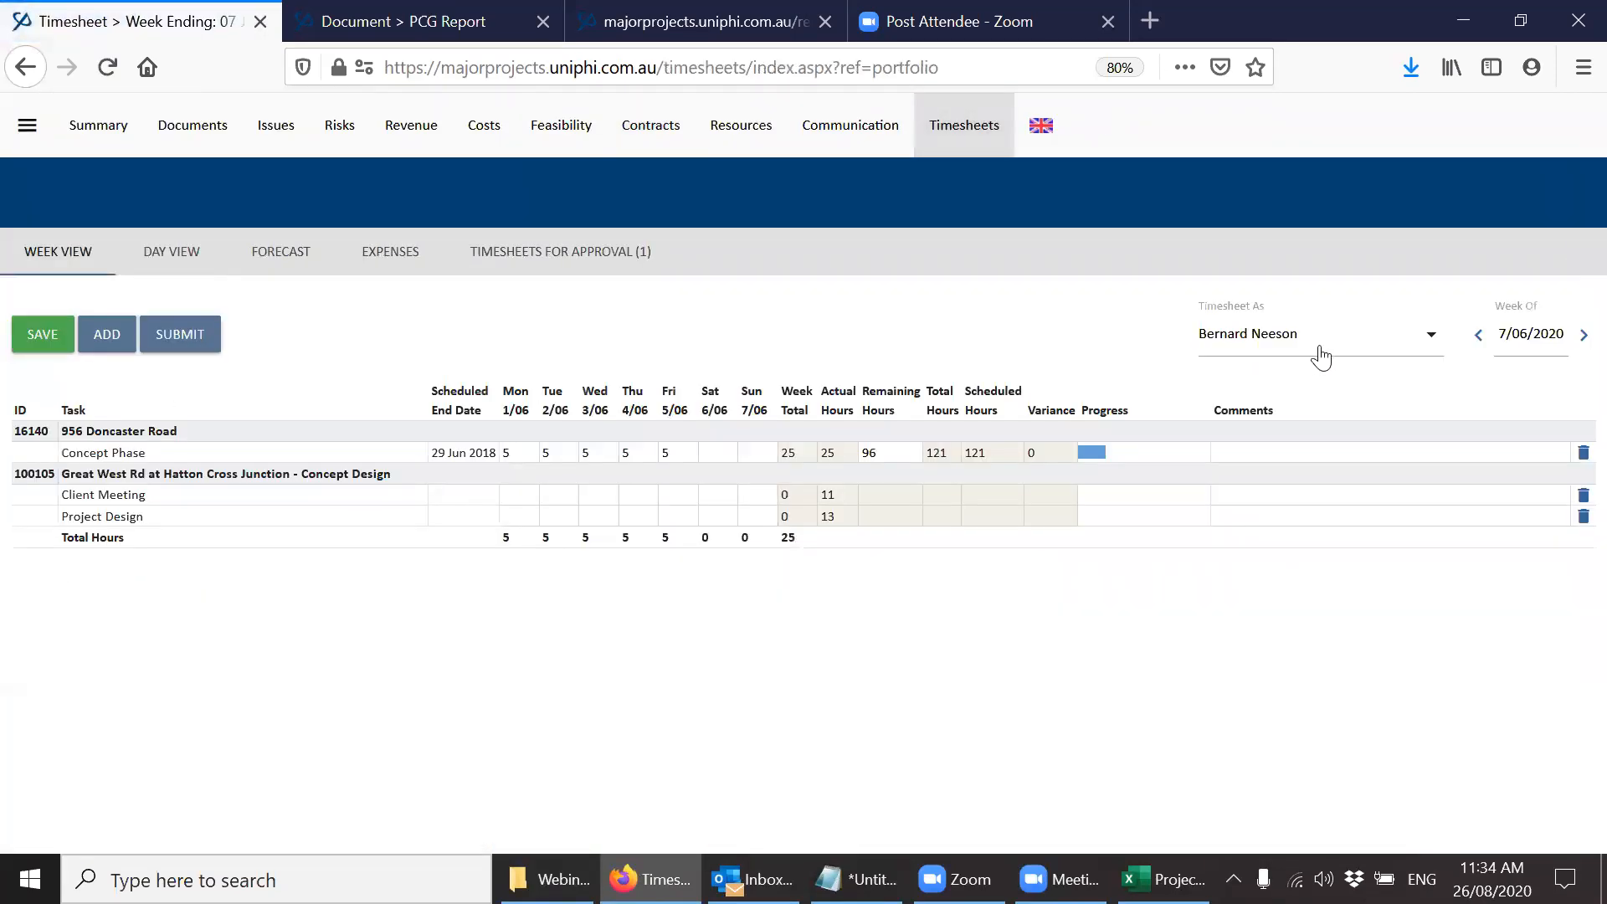
click(1321, 354)
scroll(1320, 356, down, 5)
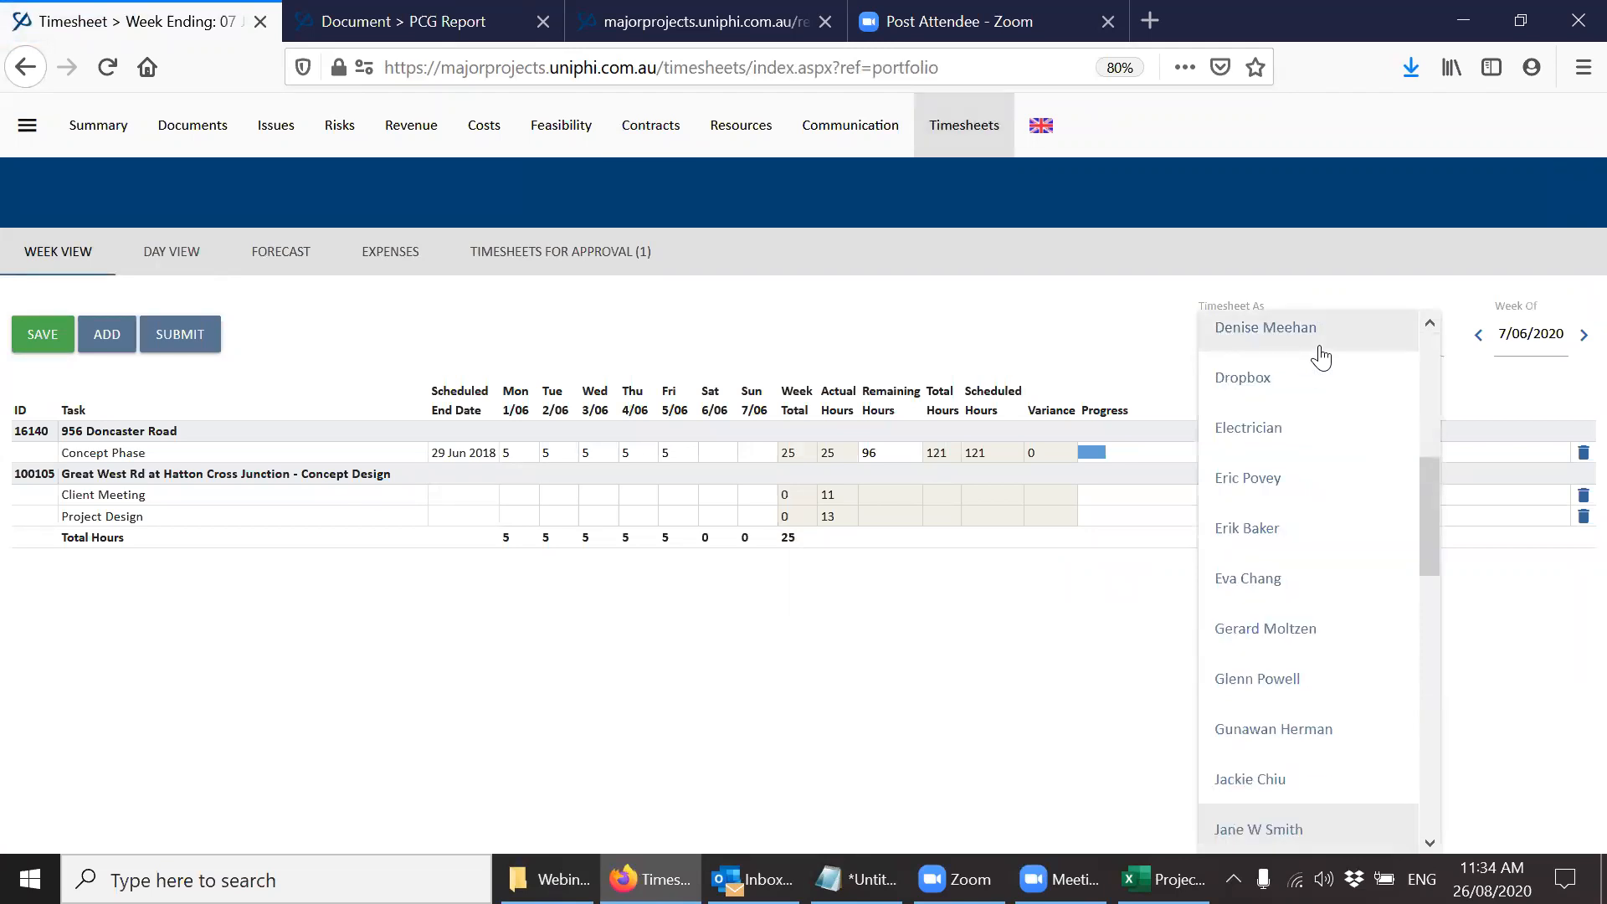
click(1260, 833)
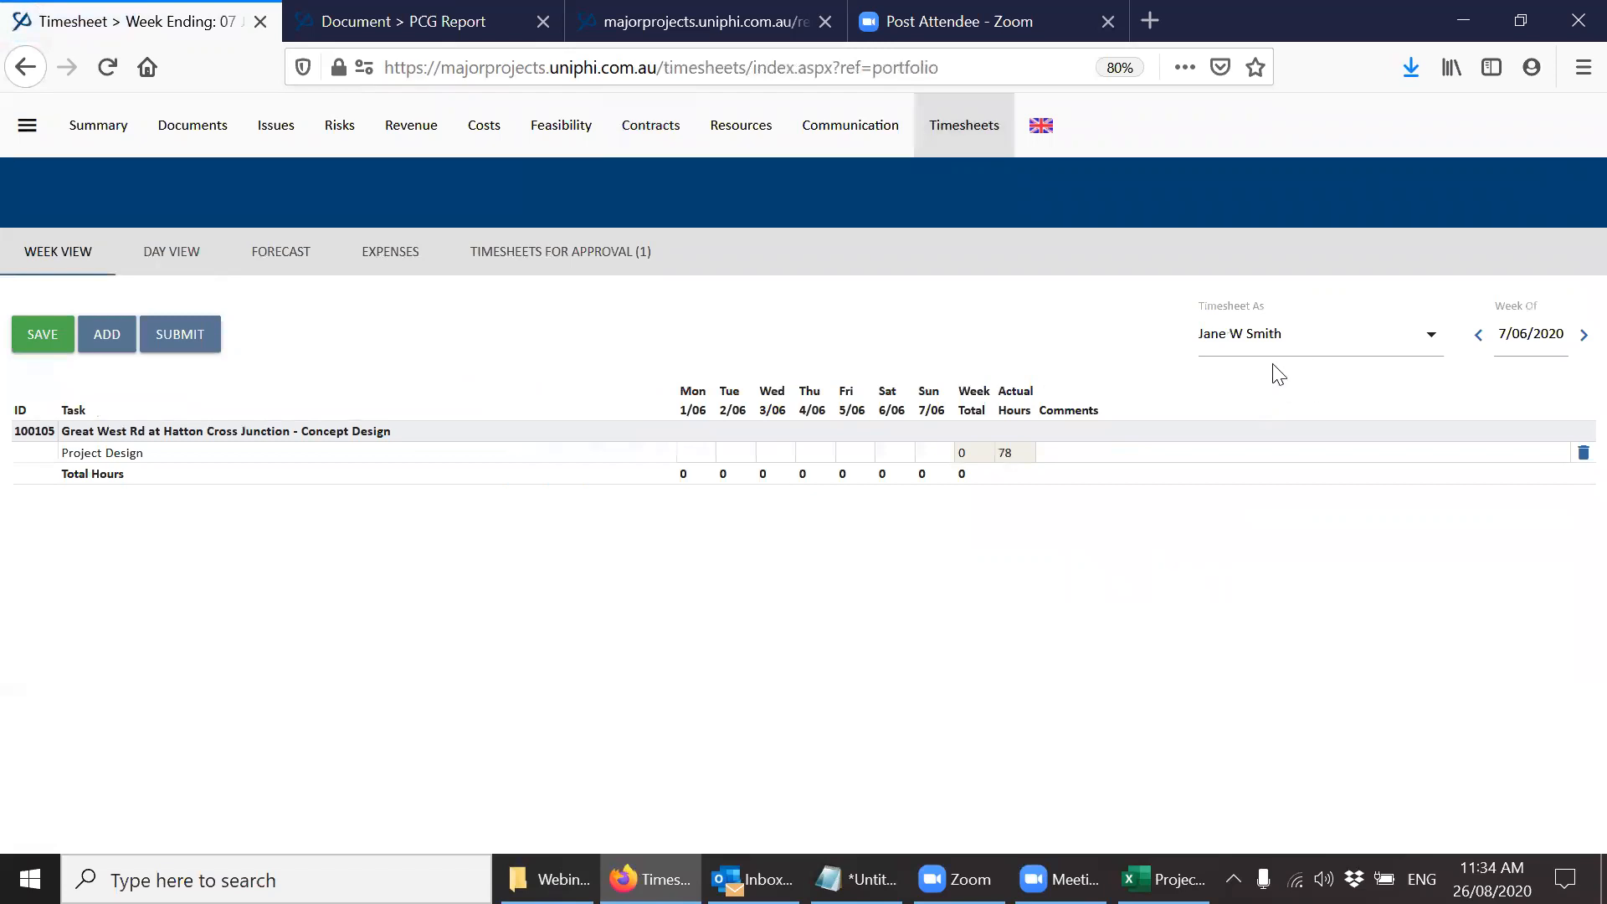
Add the Concept design task of project A406 Hangars Lane - Concept Design to this person's timesheet.
click(107, 336)
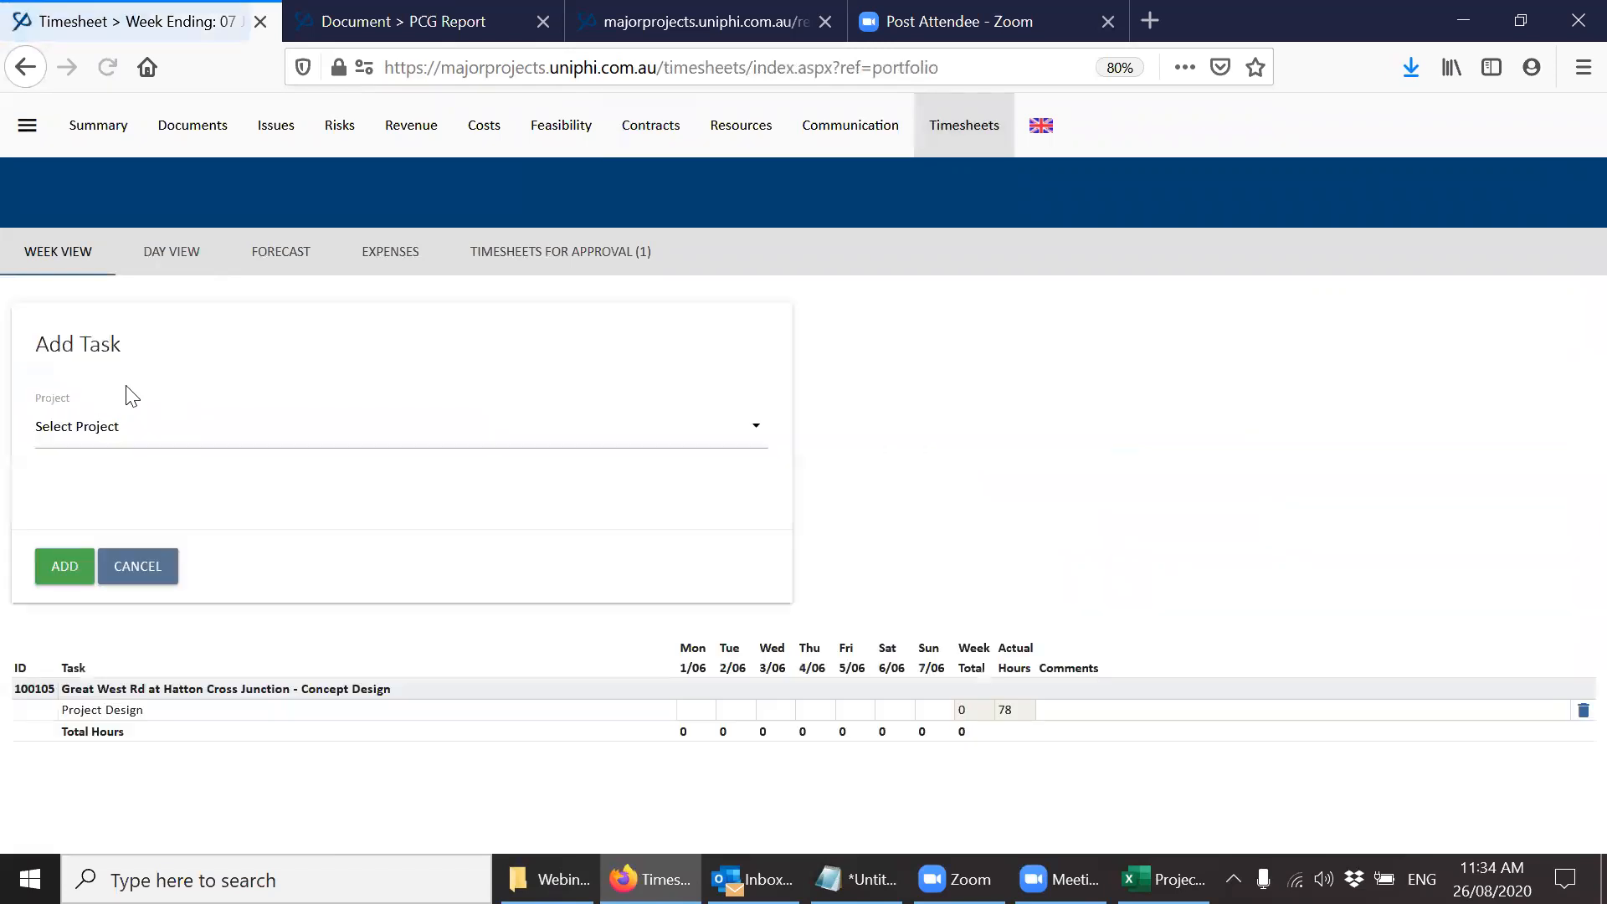
click(145, 431)
text(hang)
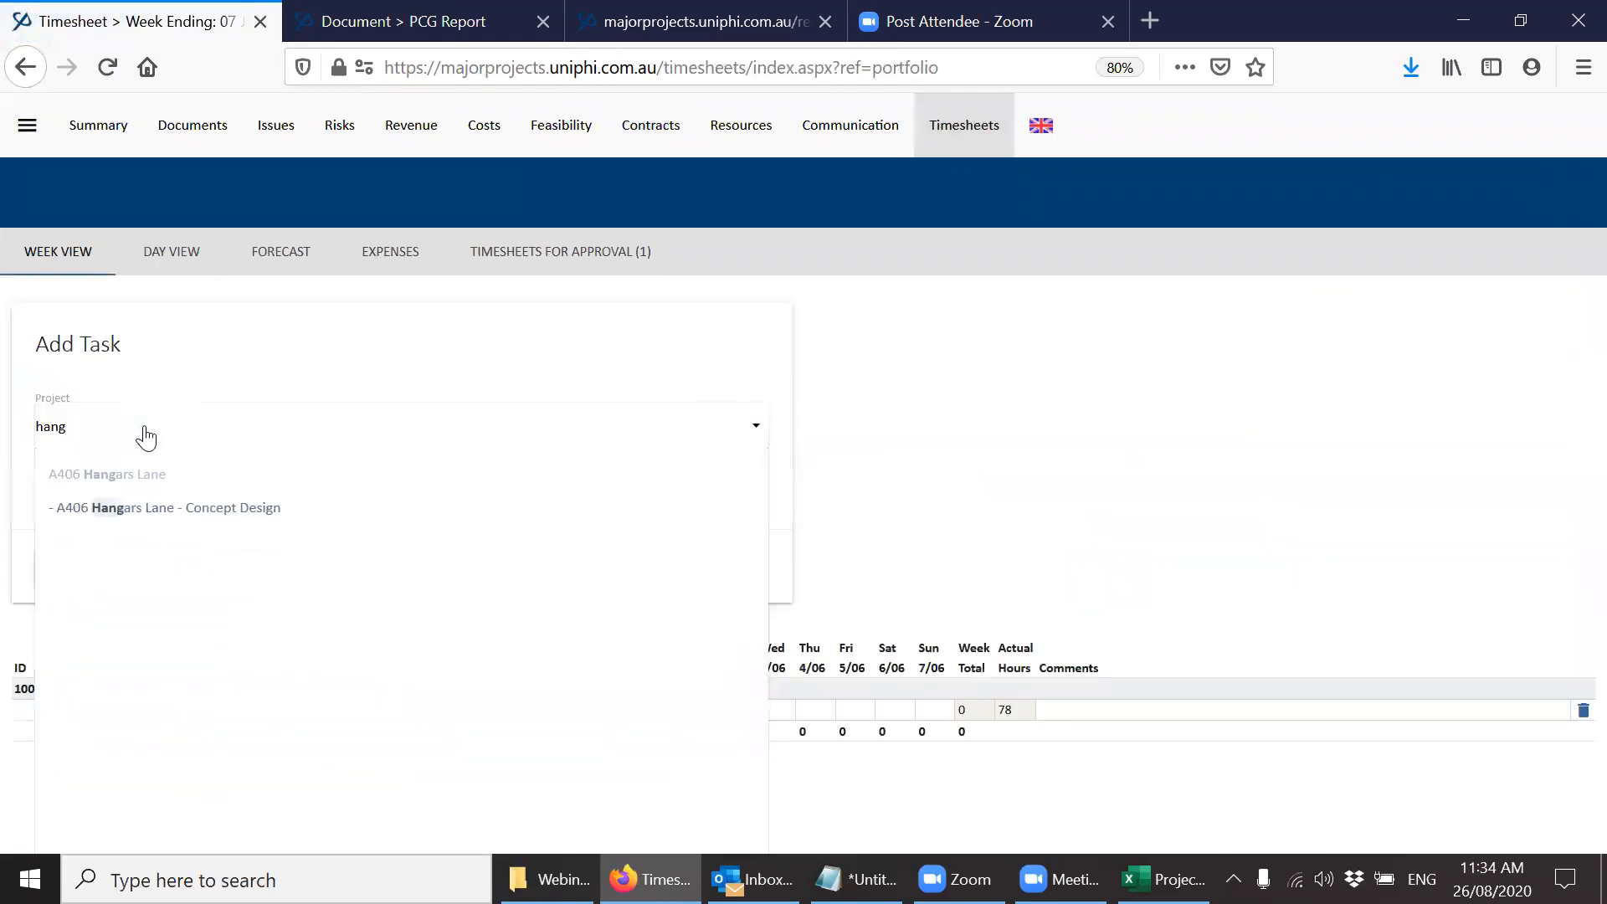
click(126, 508)
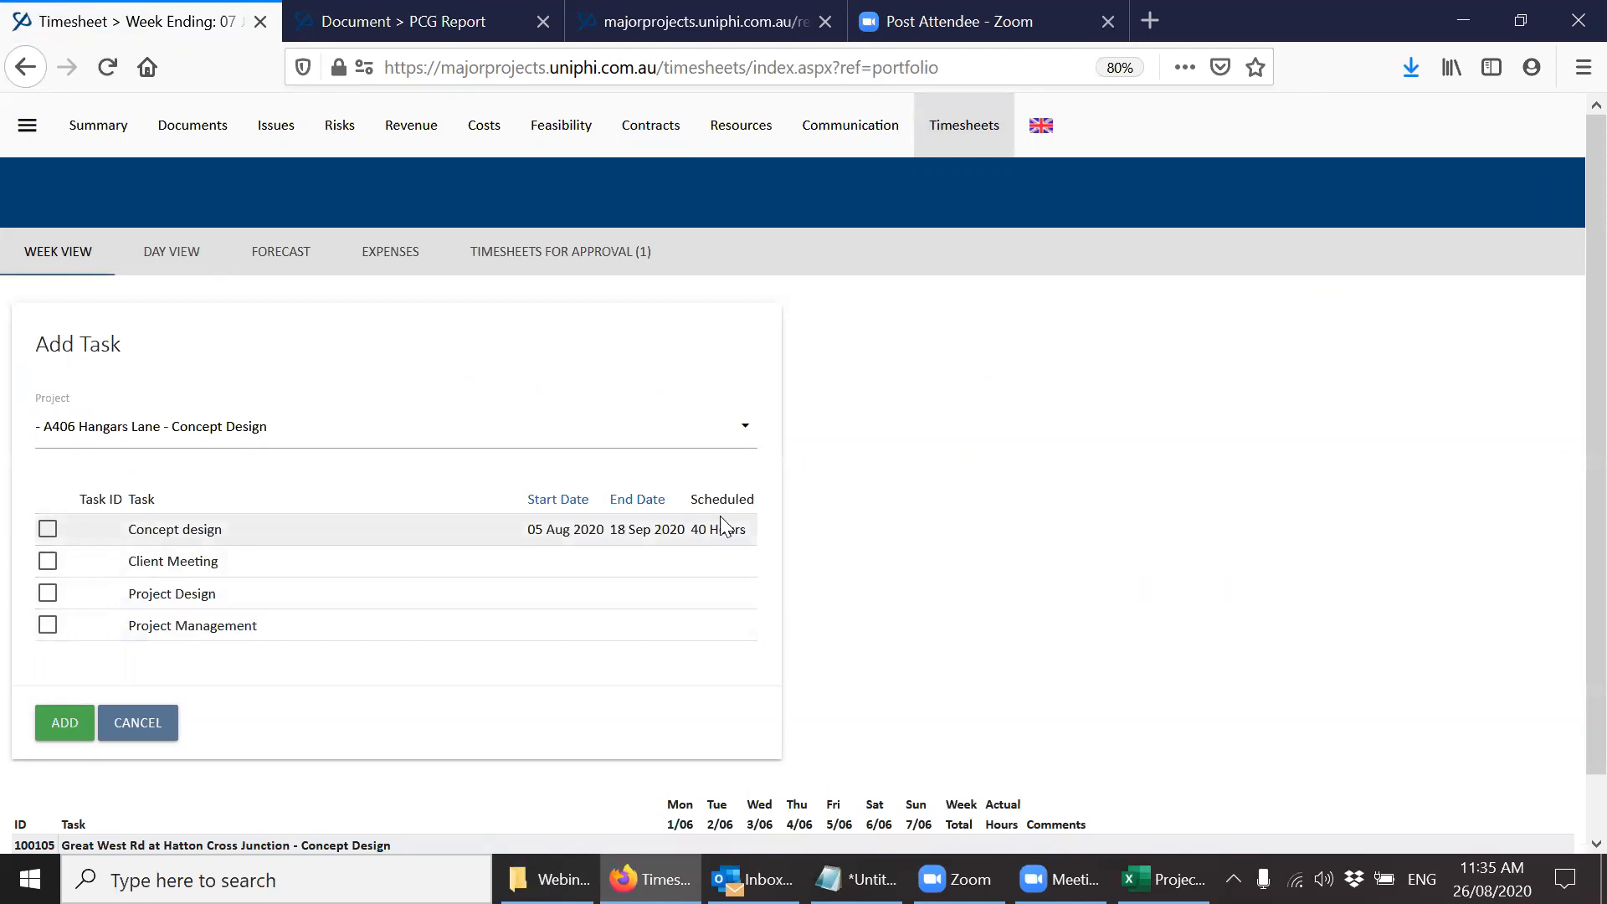
click(52, 530)
click(59, 721)
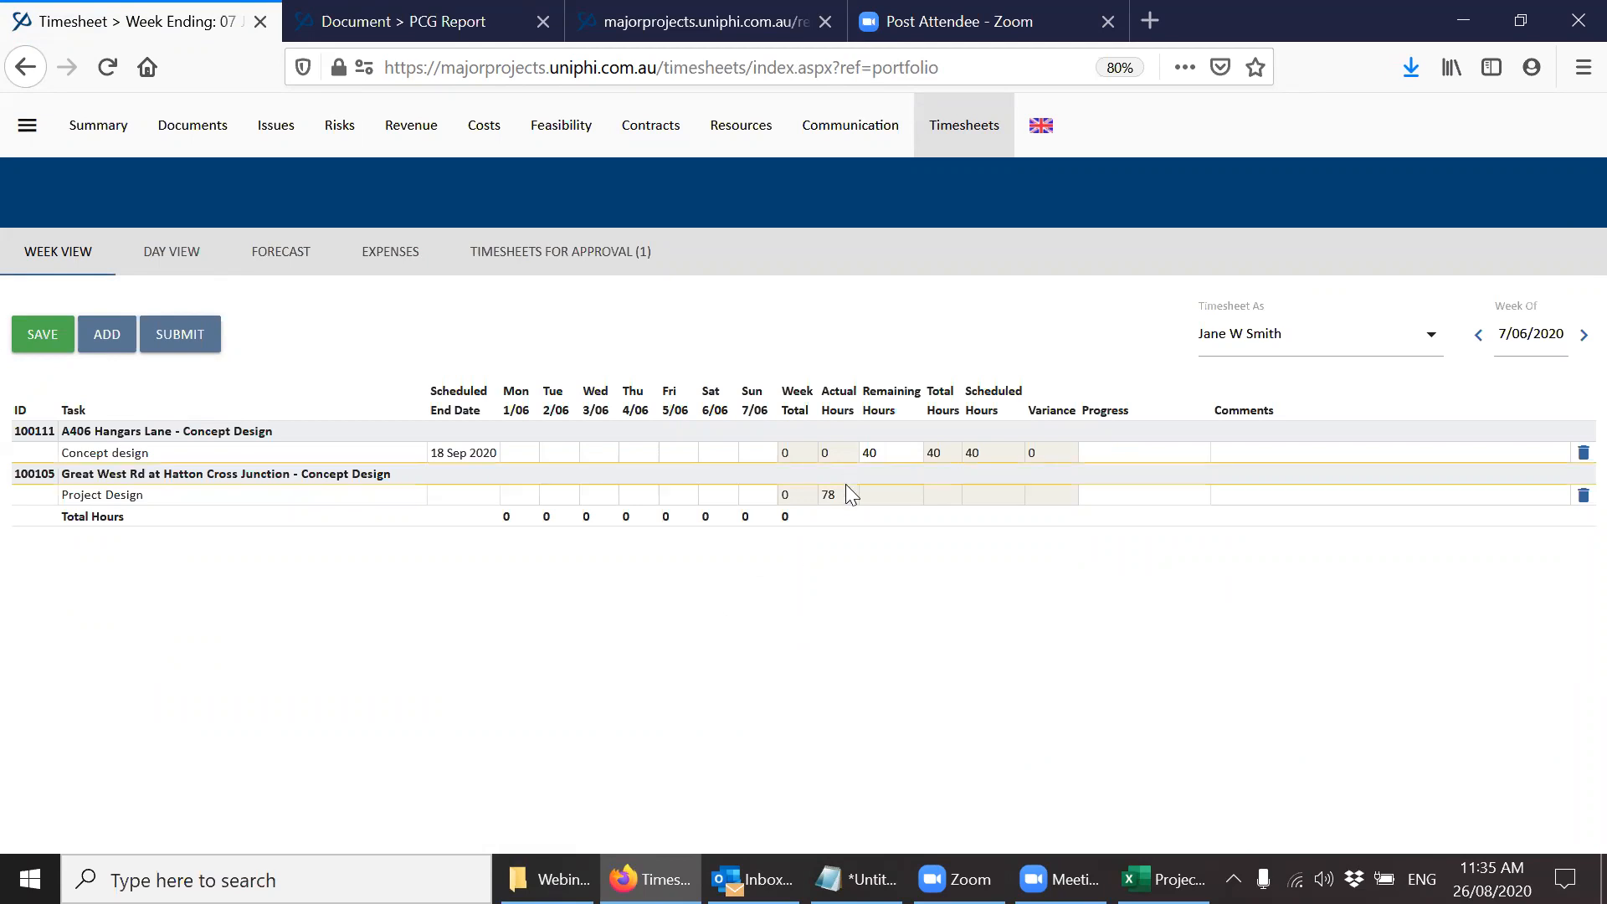
Add the Concept design task of A406 Hangars Lane - Concept Design to the person's forecast for the week of 14/06/2020.
click(305, 266)
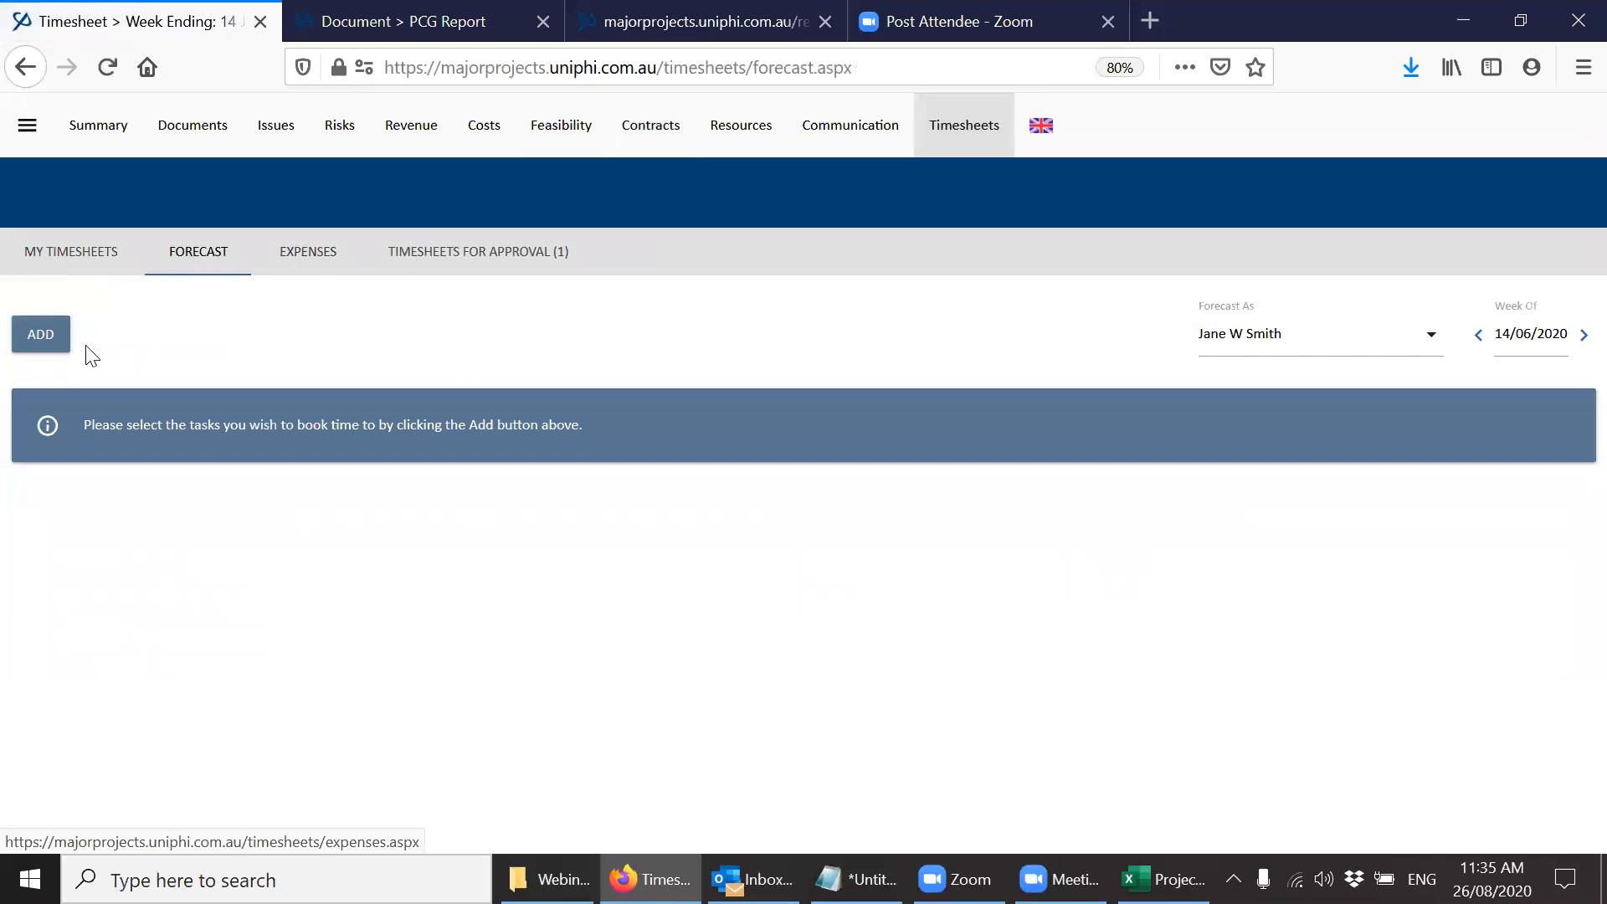
click(46, 337)
click(97, 429)
text(hang)
key(Down)
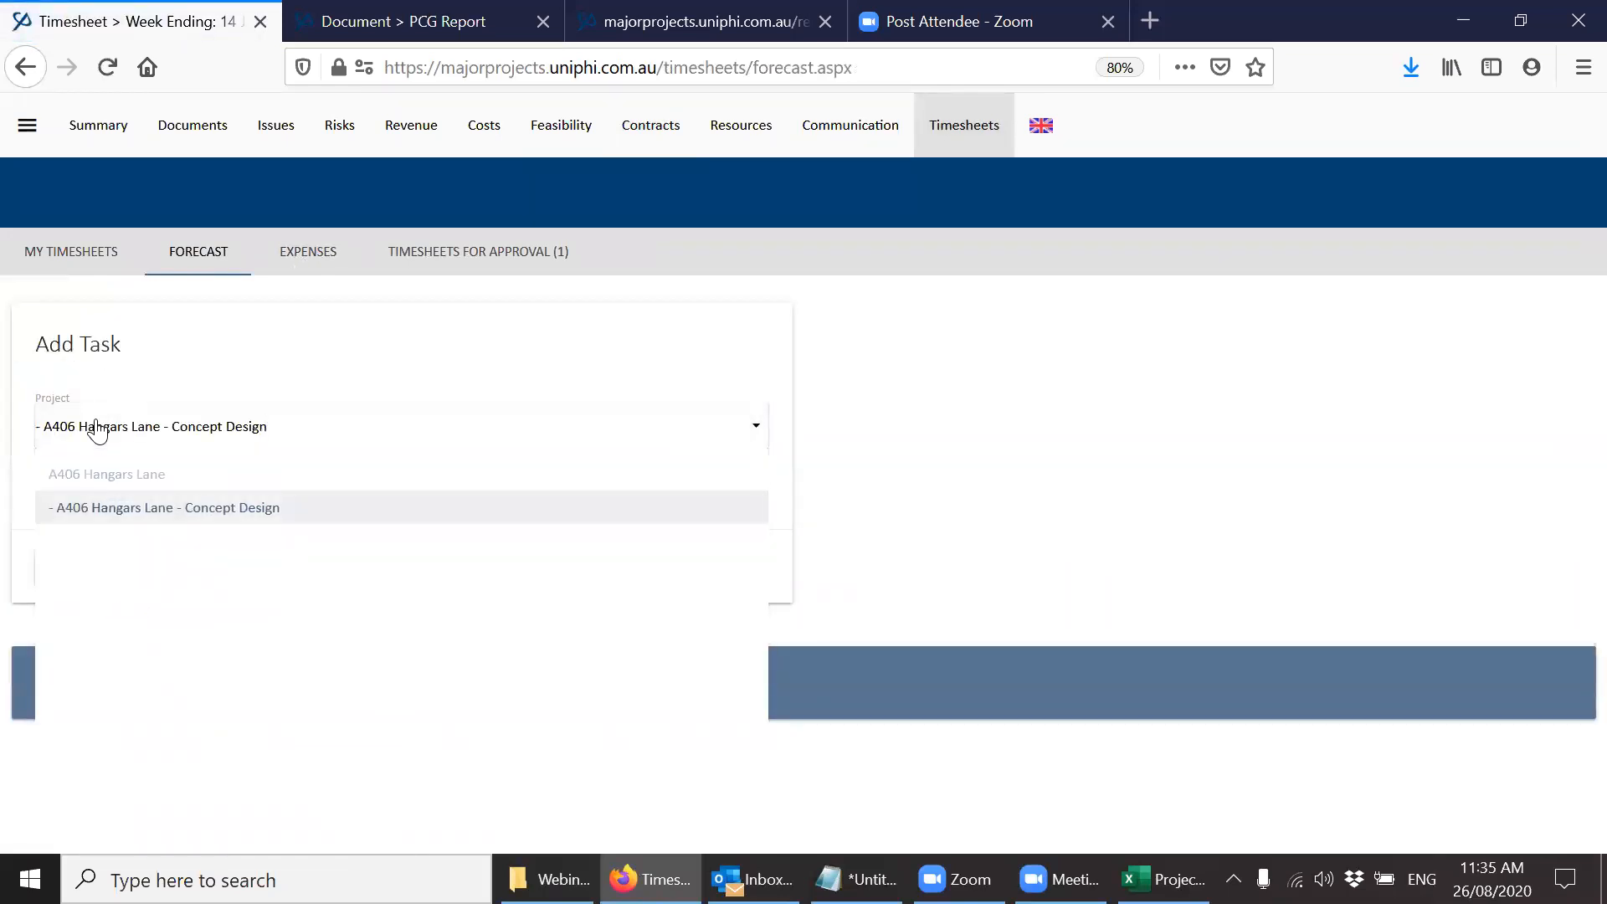
key(Return)
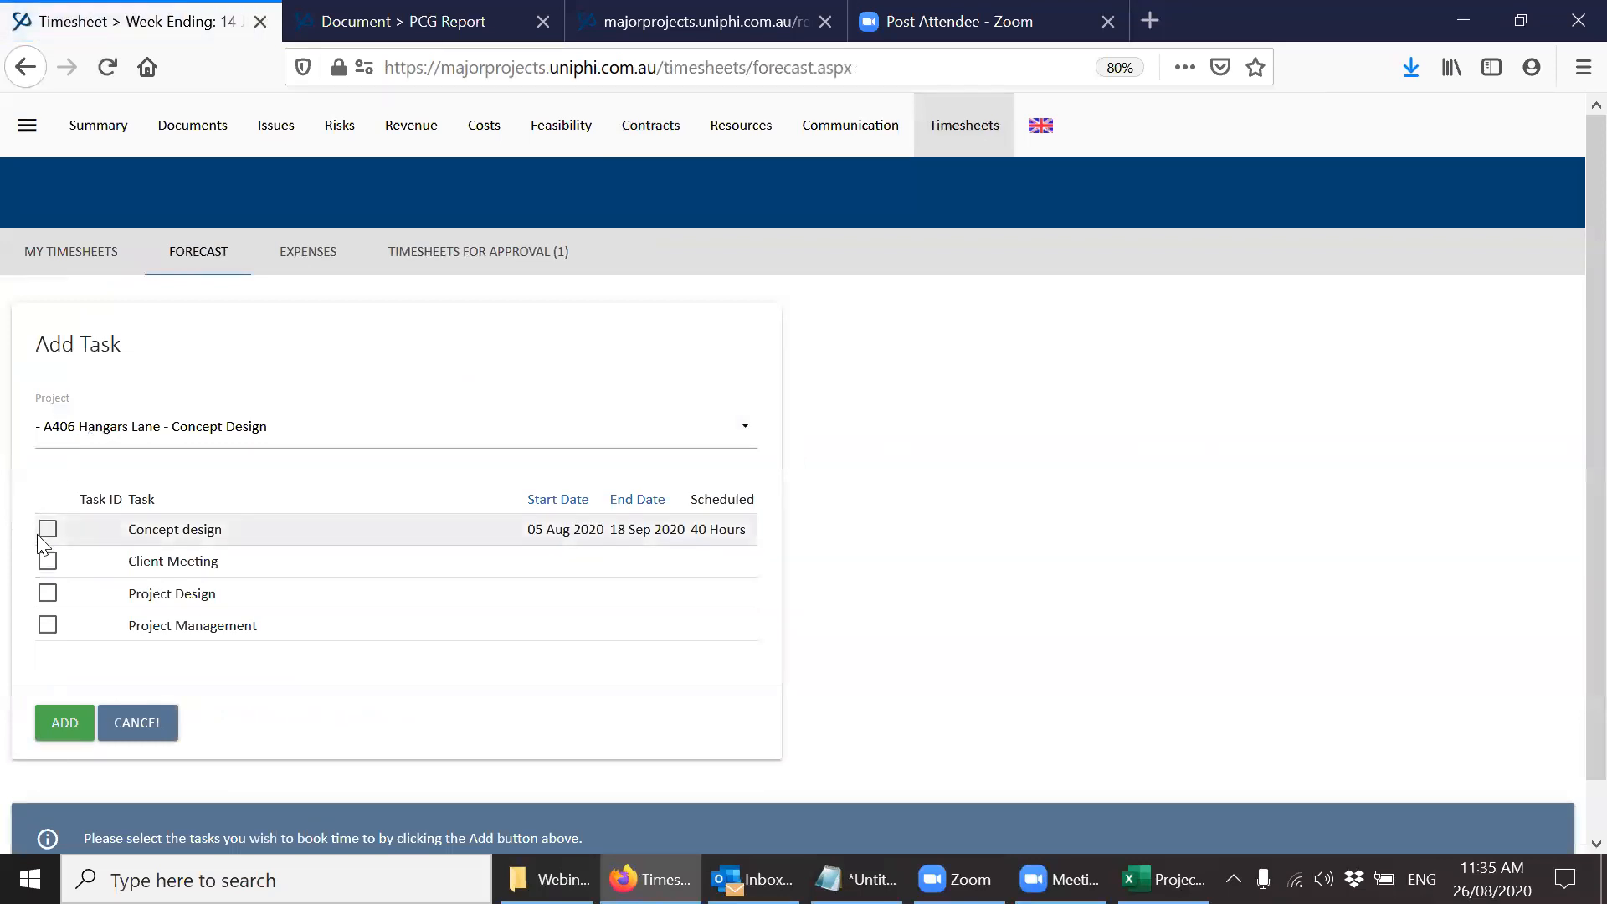
click(47, 534)
click(47, 722)
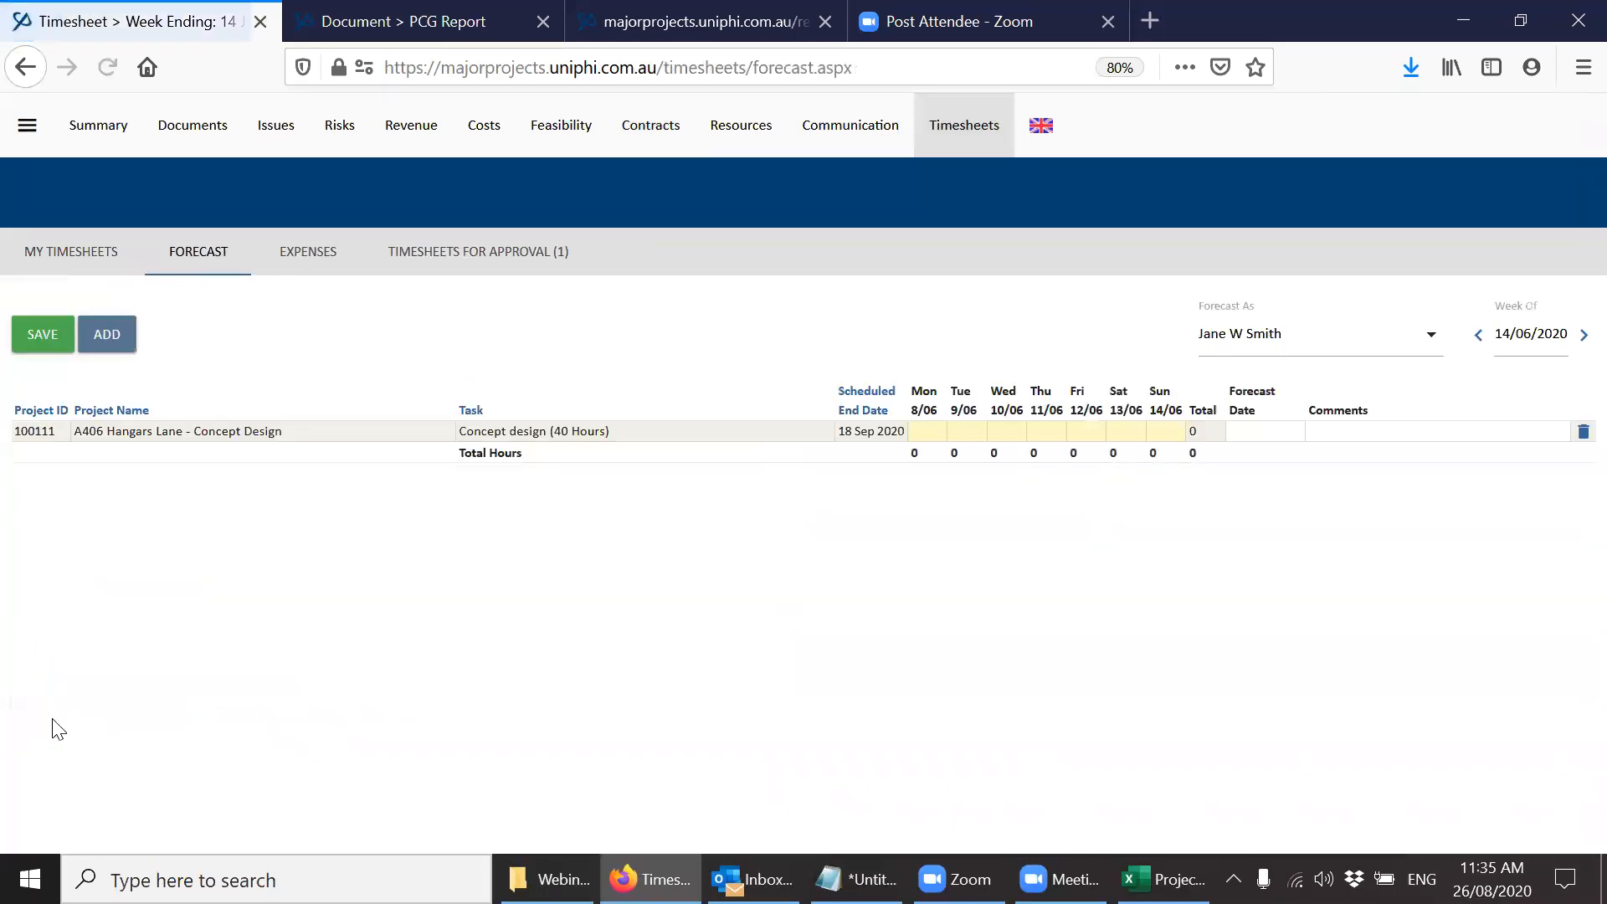
Advance the forecast to the week of 9/08/2020 and add the A406 Hangars Lane Concept design task there.
click(1582, 336)
click(1582, 337)
click(1581, 336)
click(1581, 336)
click(1582, 336)
click(1581, 336)
click(1581, 336)
click(1582, 336)
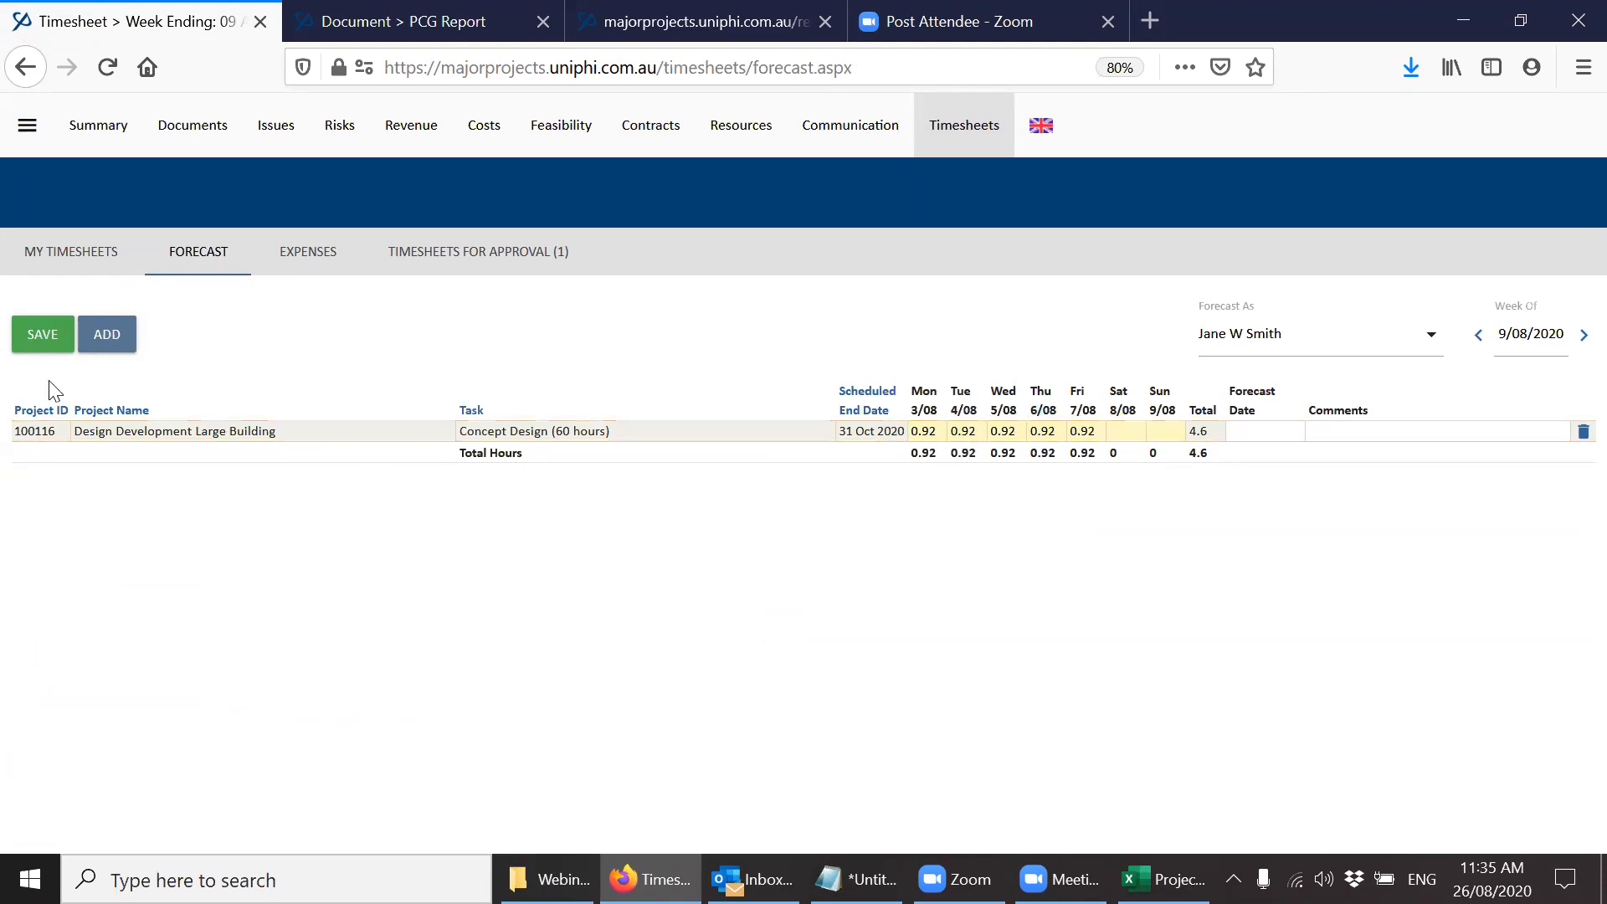
click(119, 343)
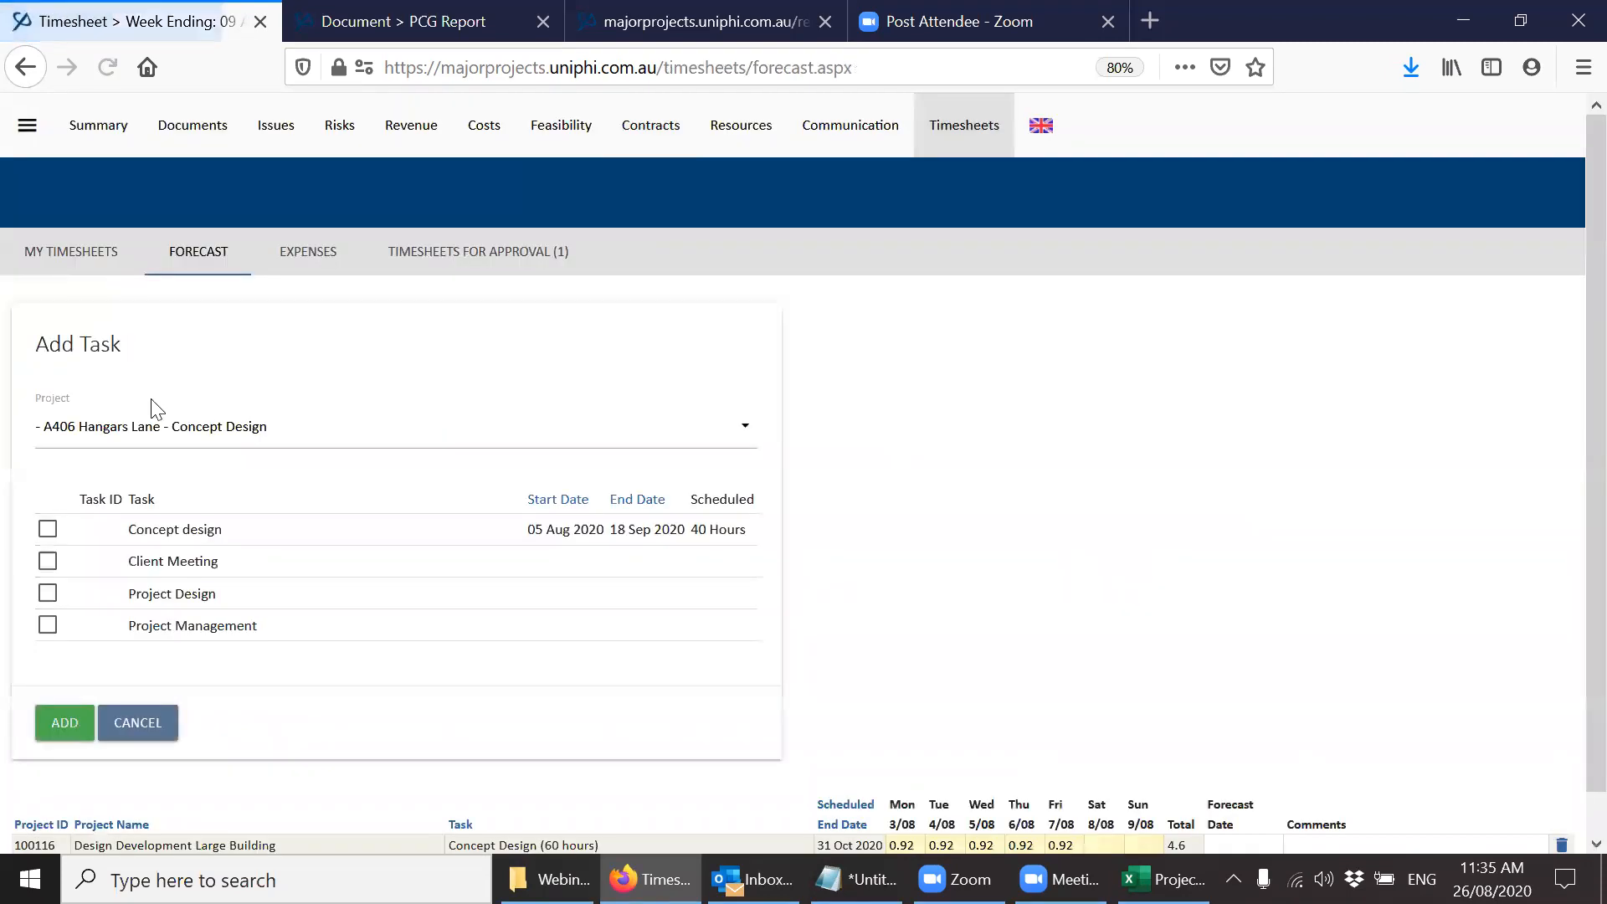
click(48, 531)
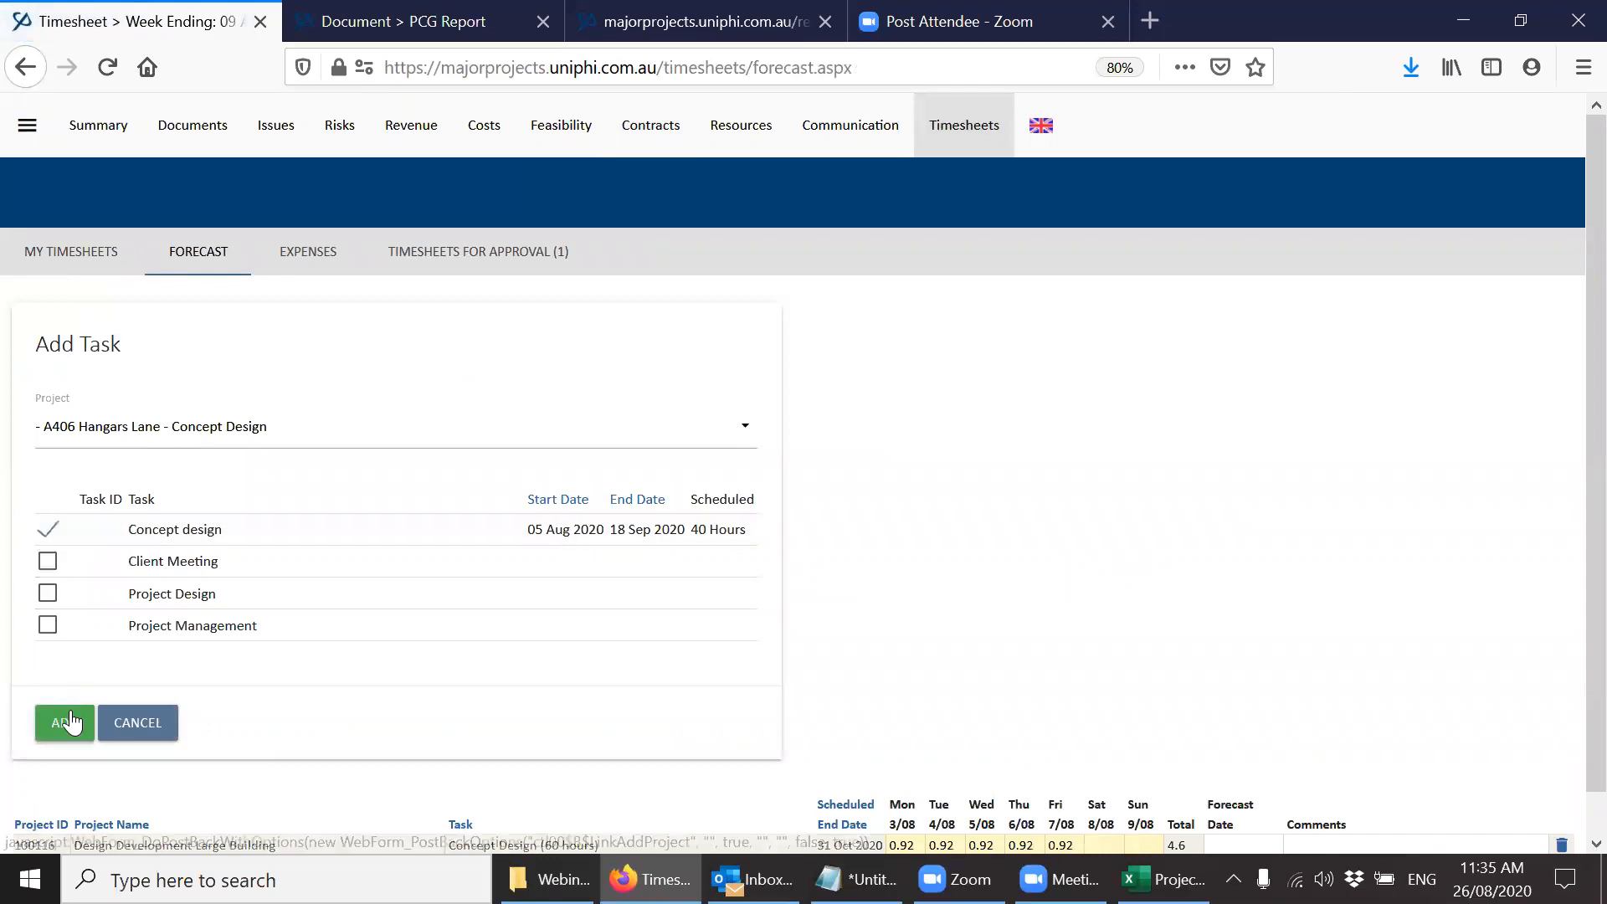
click(67, 721)
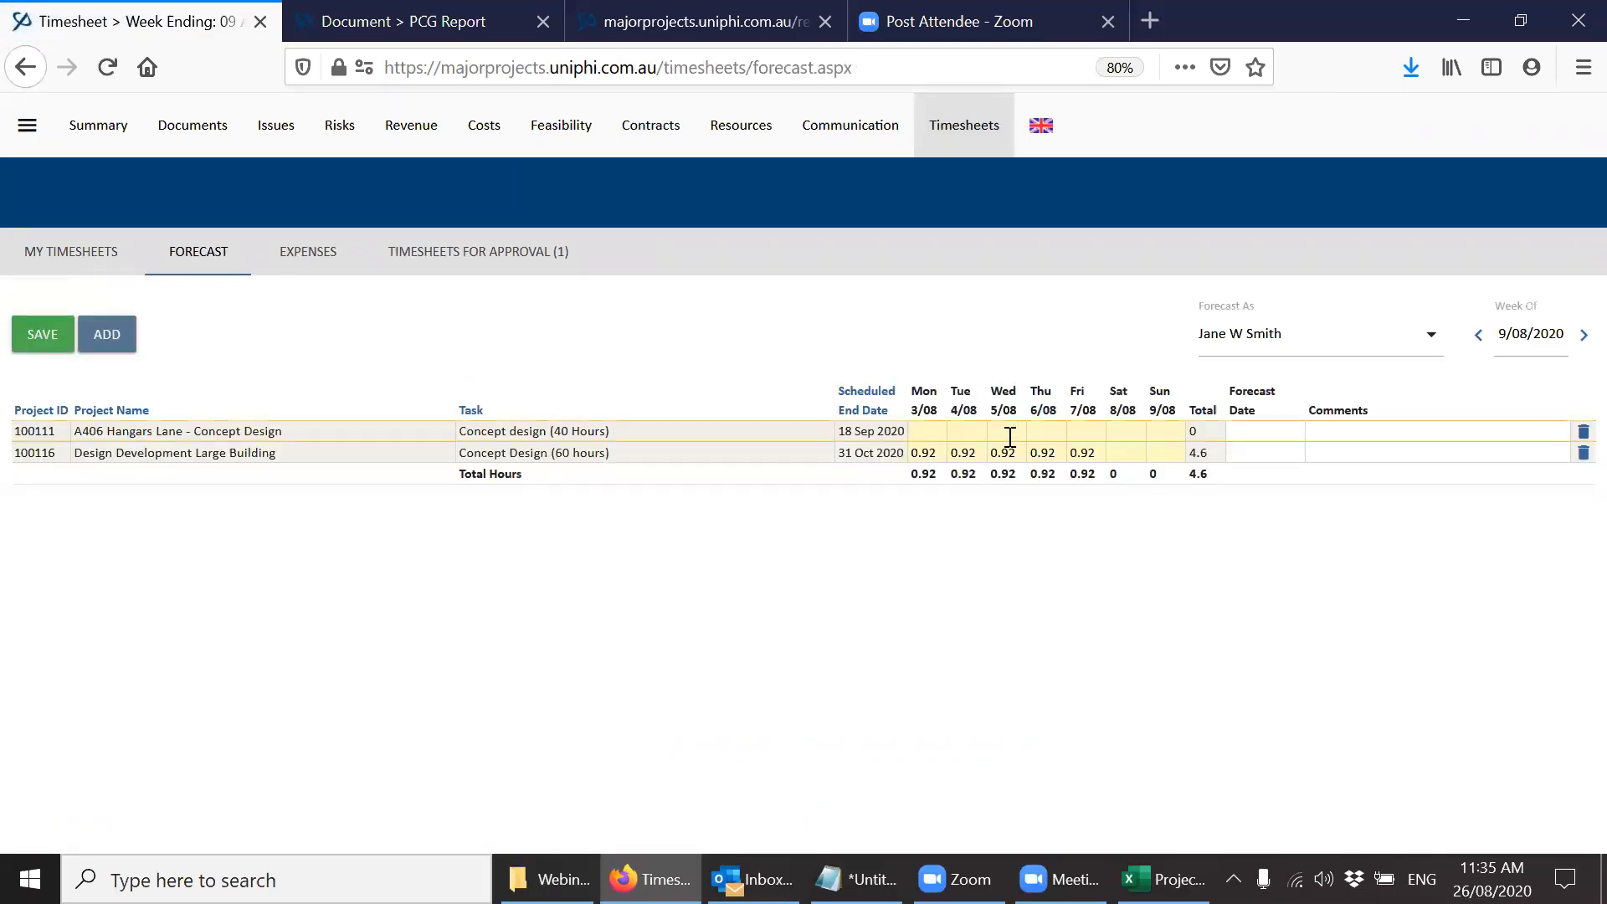
Clear the Monday to Friday forecast hours of Design Development Large Building in the week of 16/08/2020.
click(1582, 336)
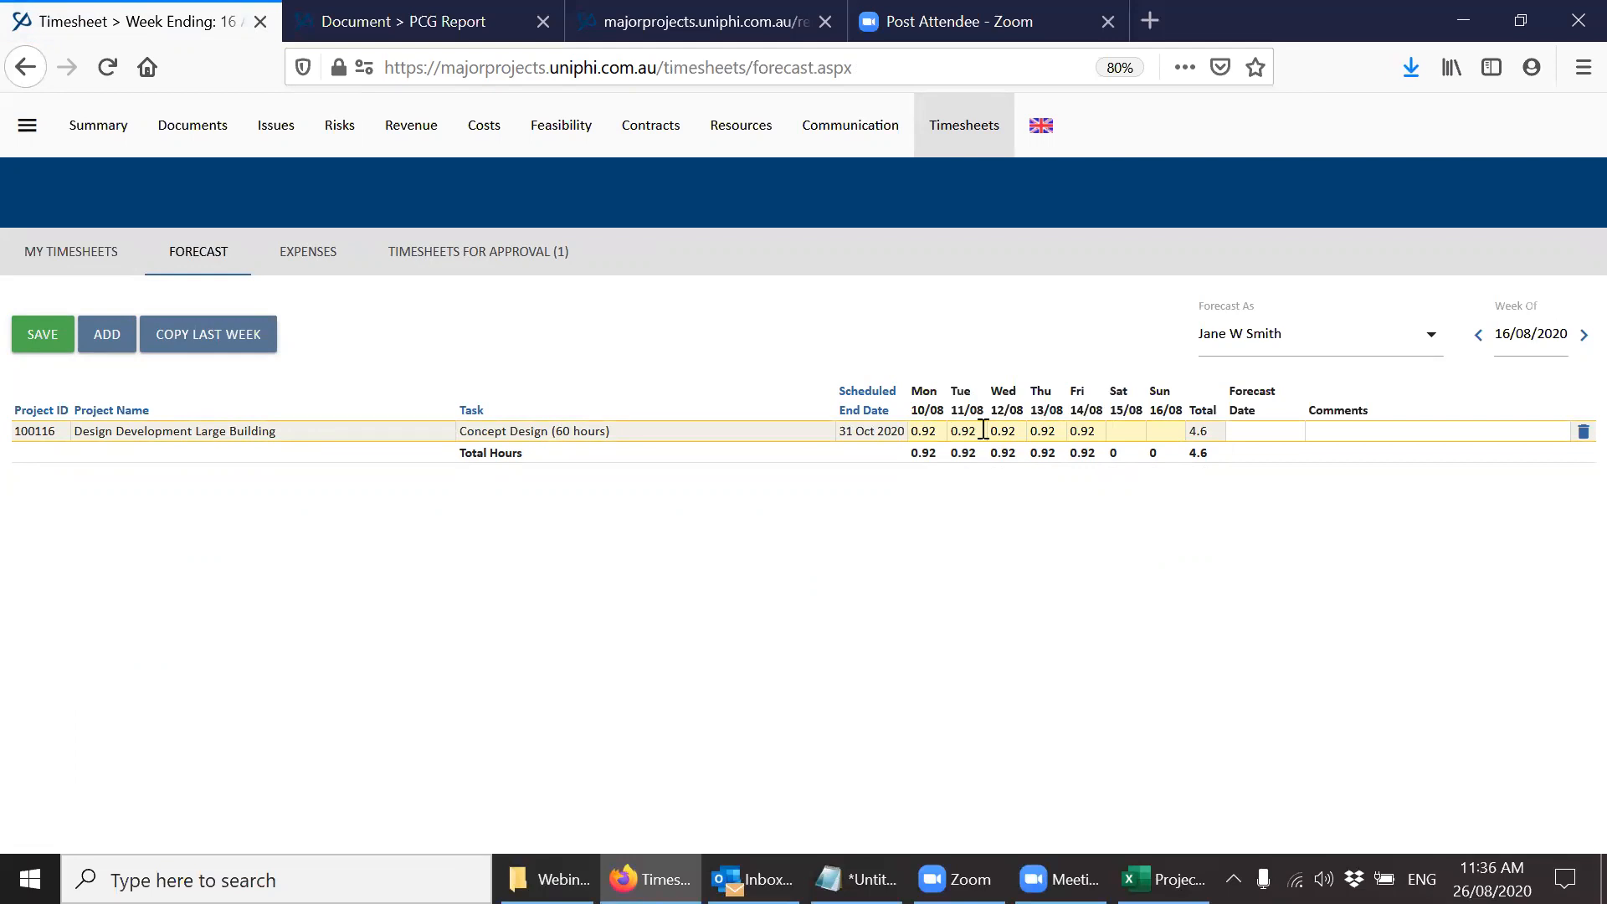
drag(938, 435, 893, 434)
key(BackSpace)
key(Tab)
key(BackSpace)
key(Tab)
key(BackSpace)
key(Tab)
key(BackSpace)
key(Tab)
key(BackSpace)
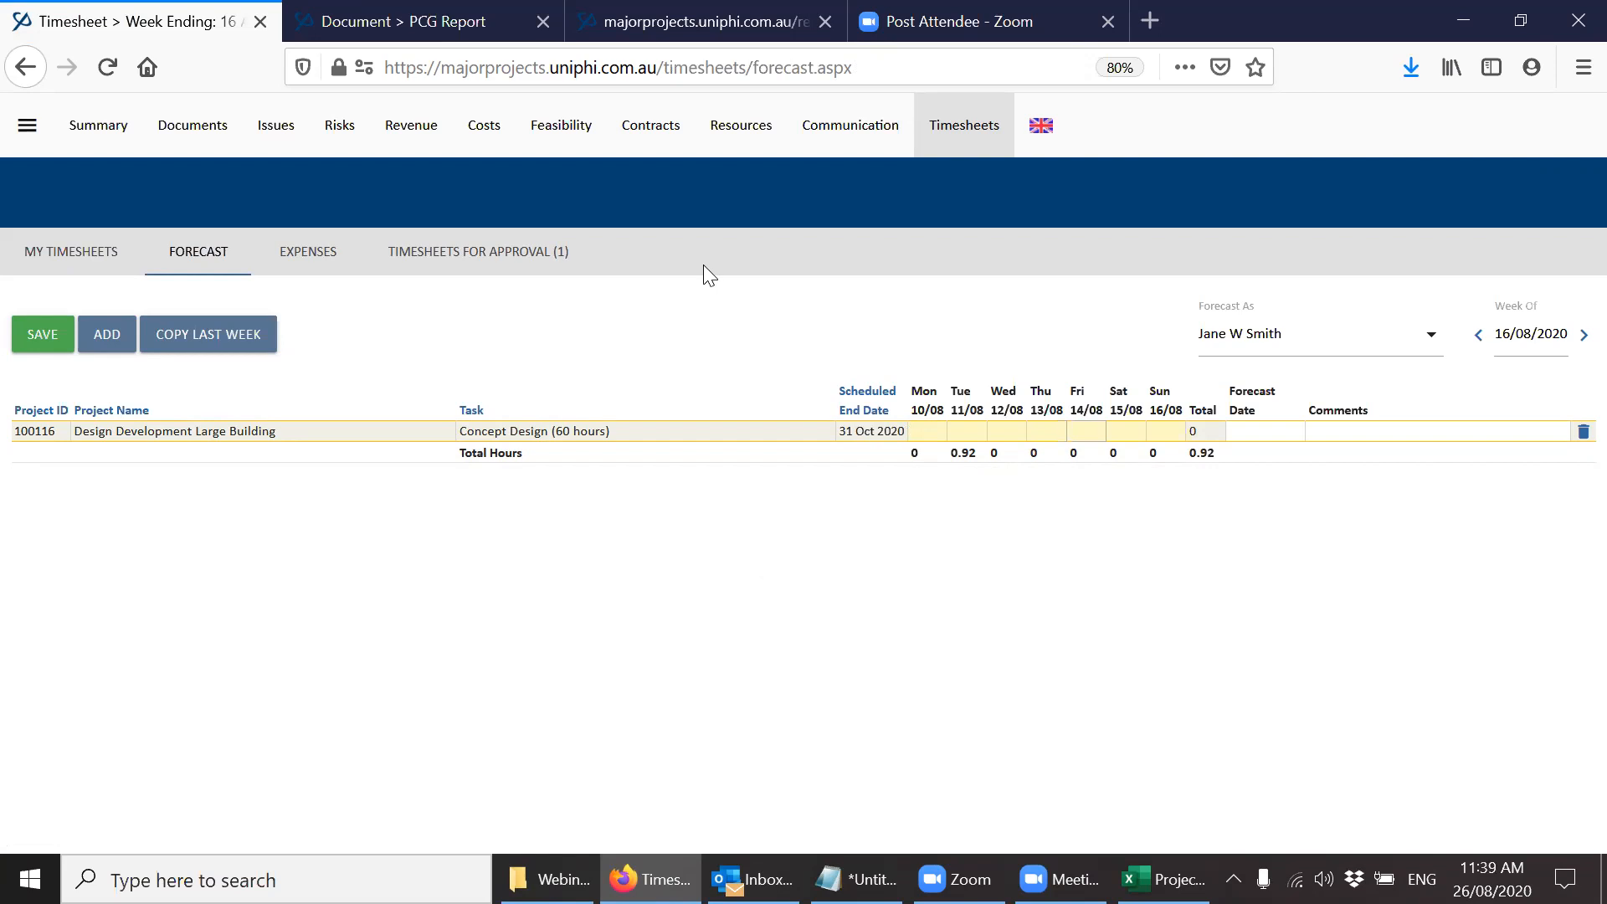
Open the logged-in user's own resource profile, leaving the forecast page without saving its changes.
click(29, 133)
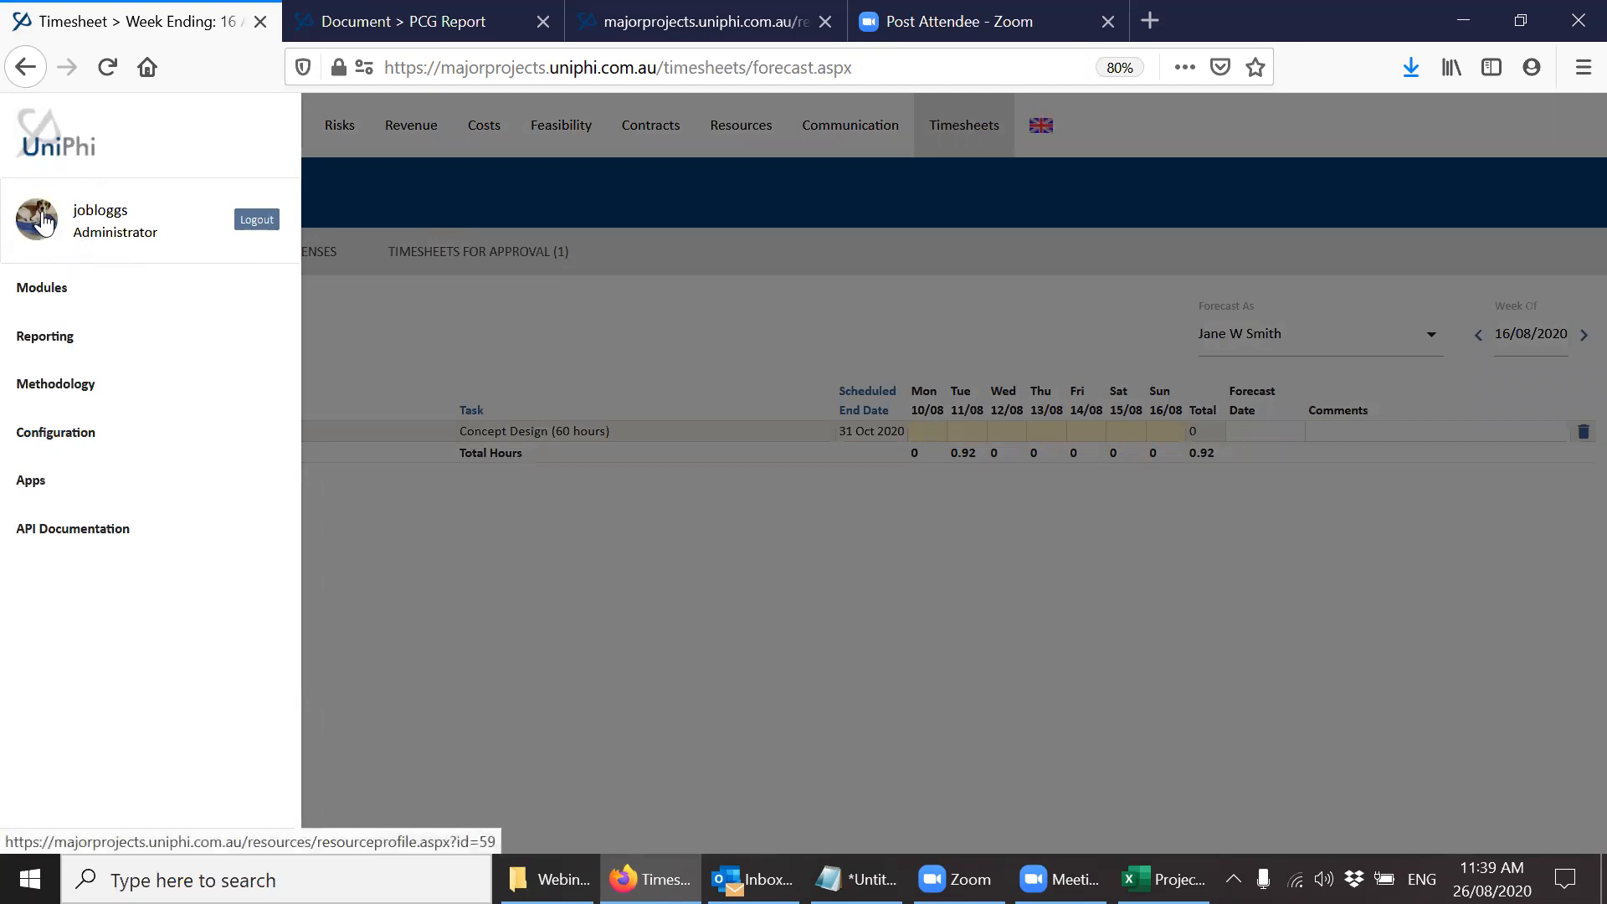
click(46, 236)
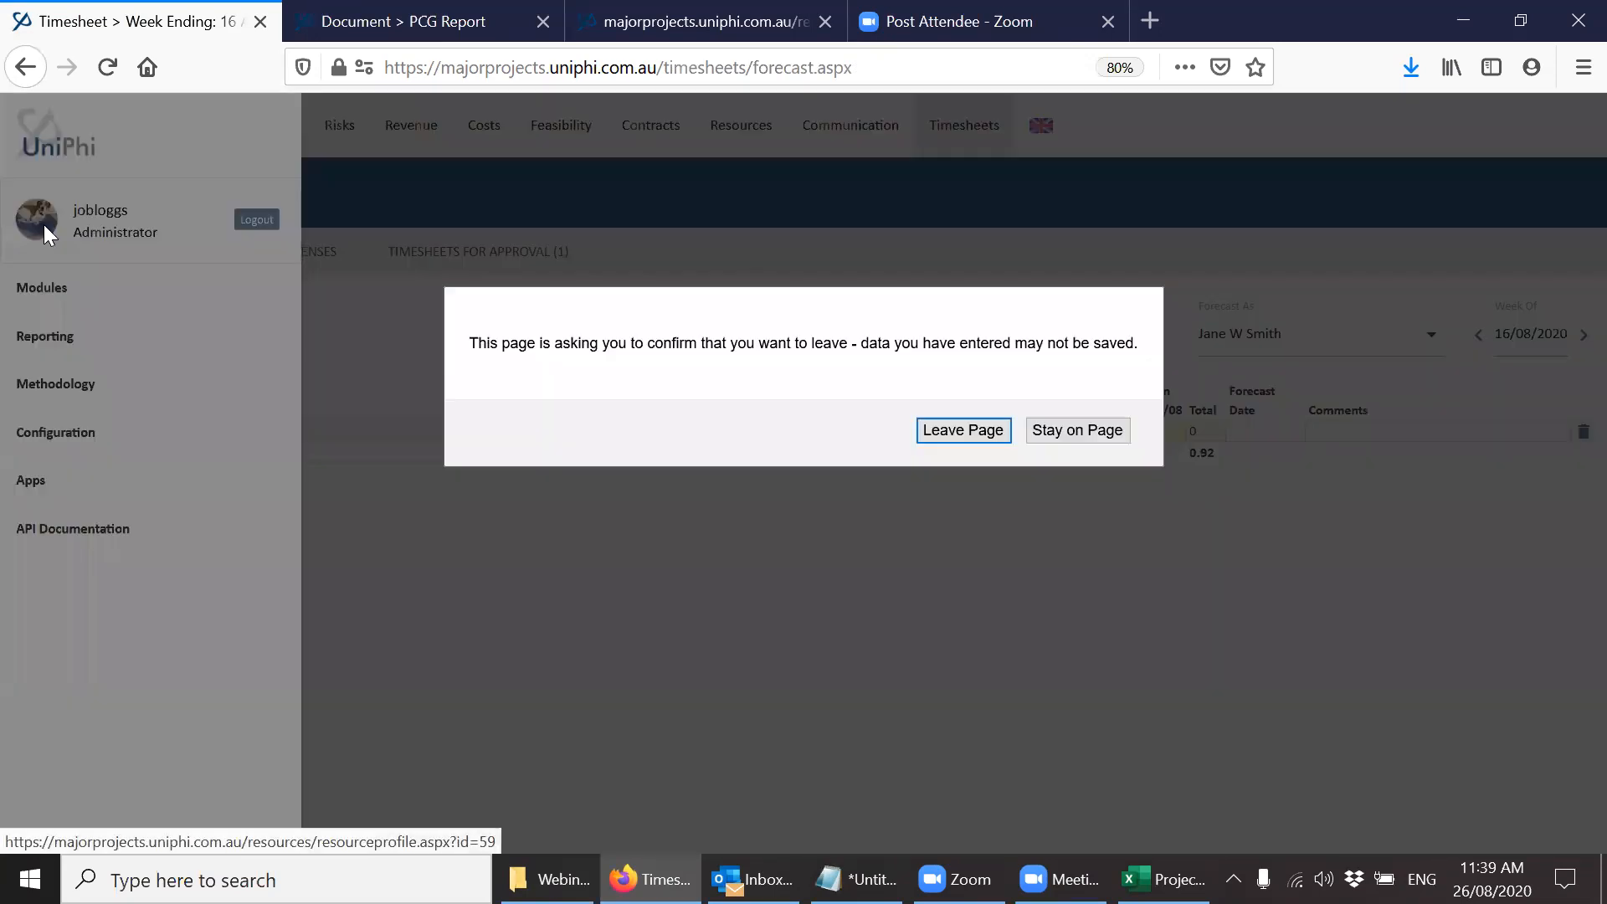
click(962, 430)
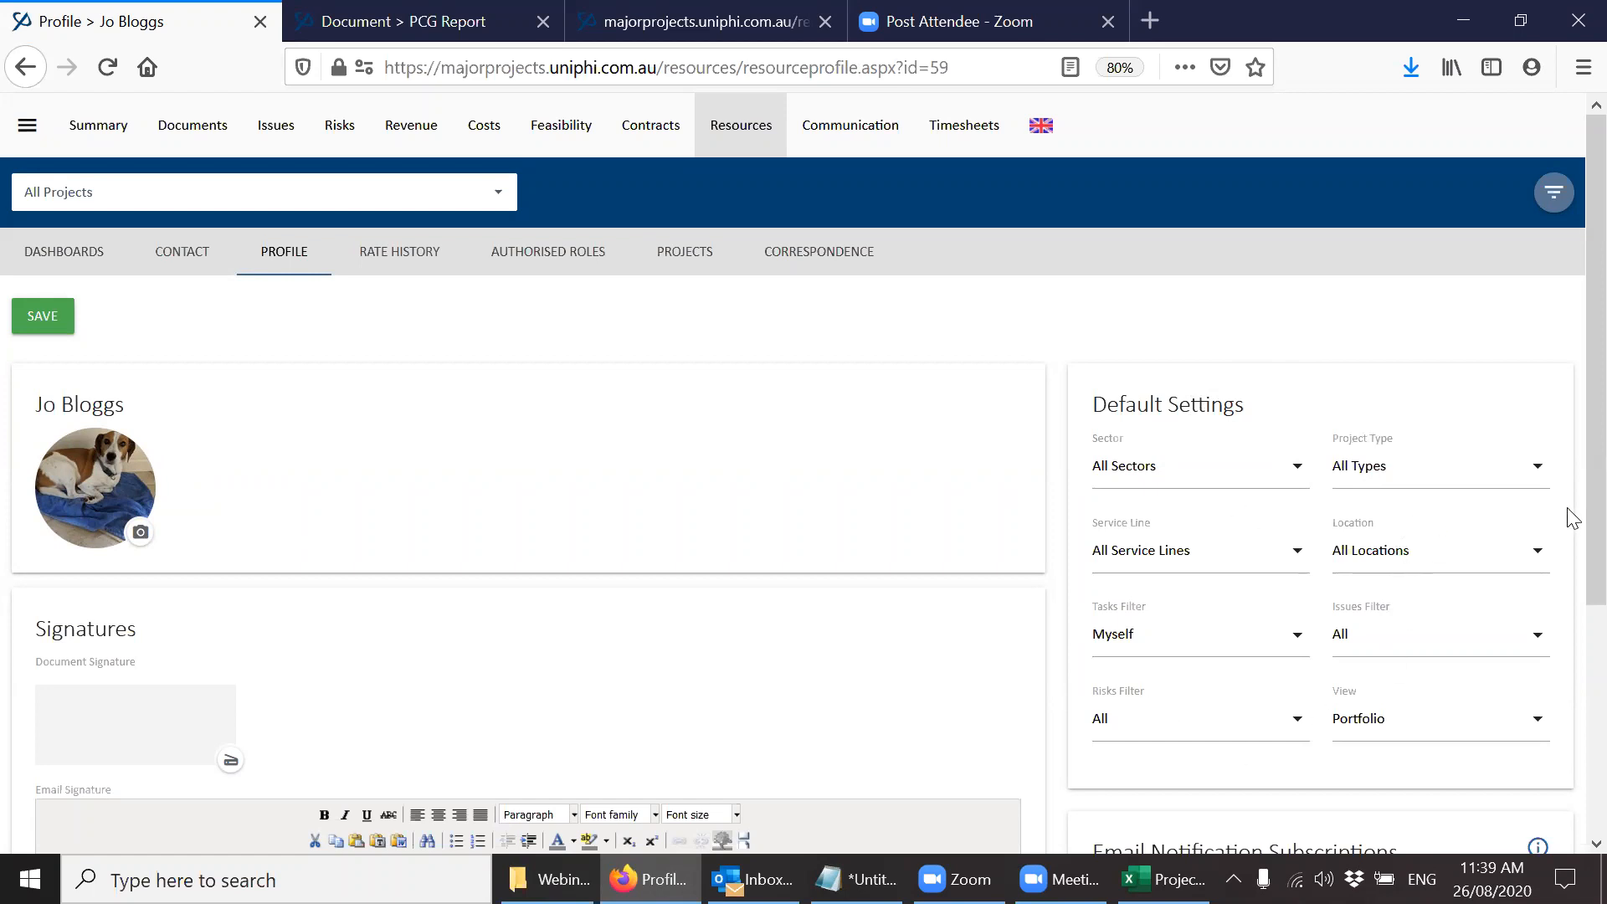
Examine the profile's default settings, including the Tasks Filter, View and Issues Filter options, and the email notification subscriptions.
scroll(1571, 536, down, 2)
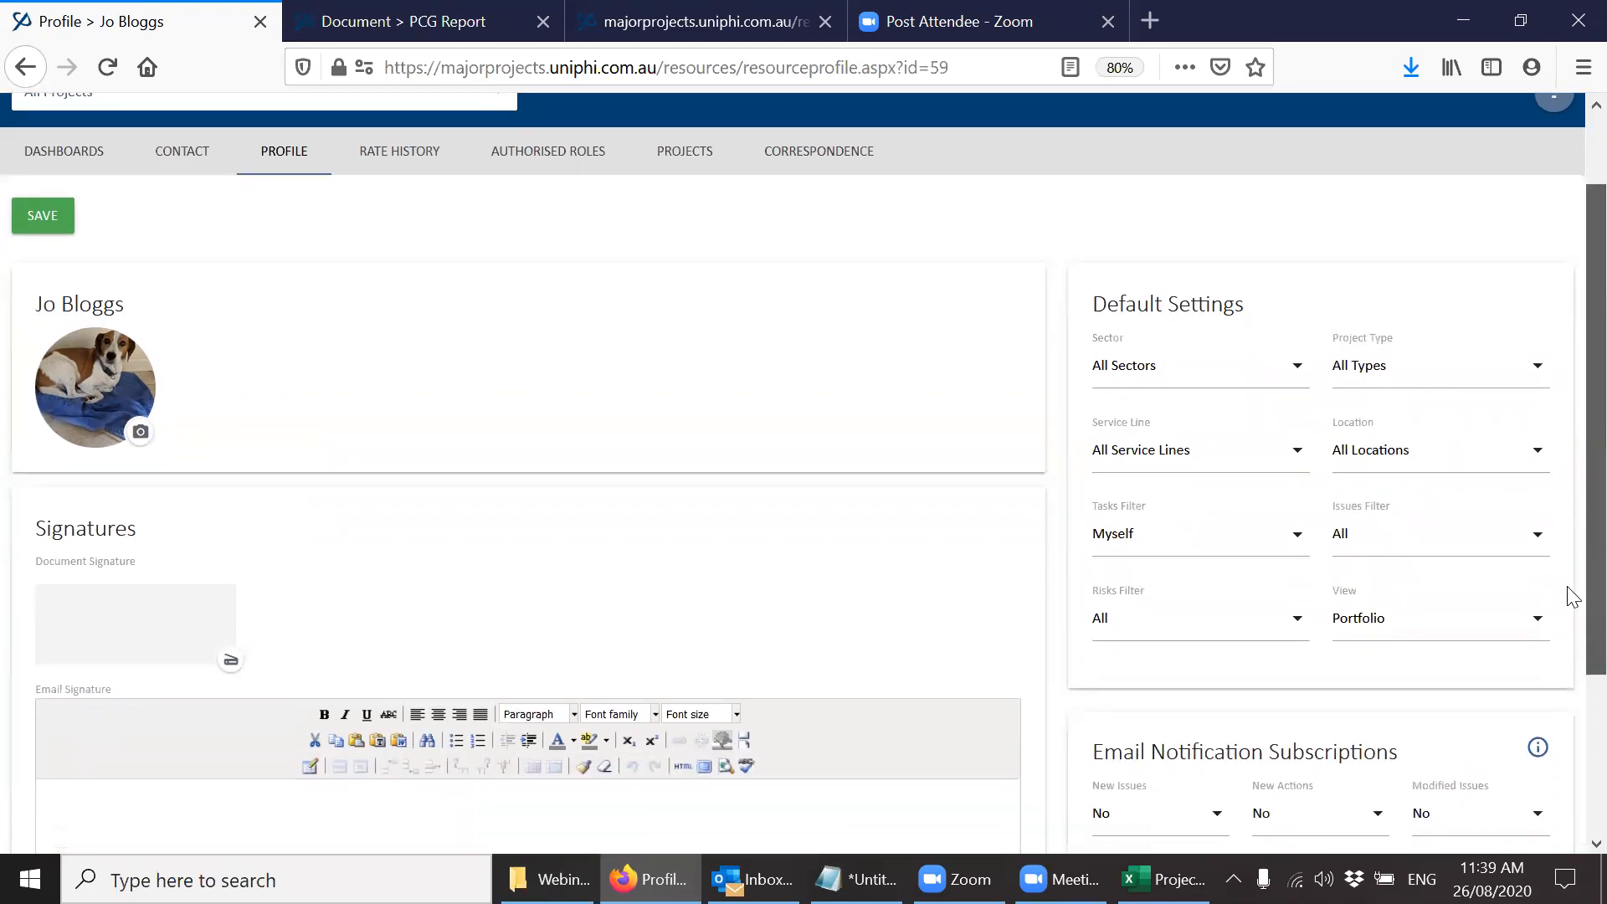
scroll(1571, 603, down, 1)
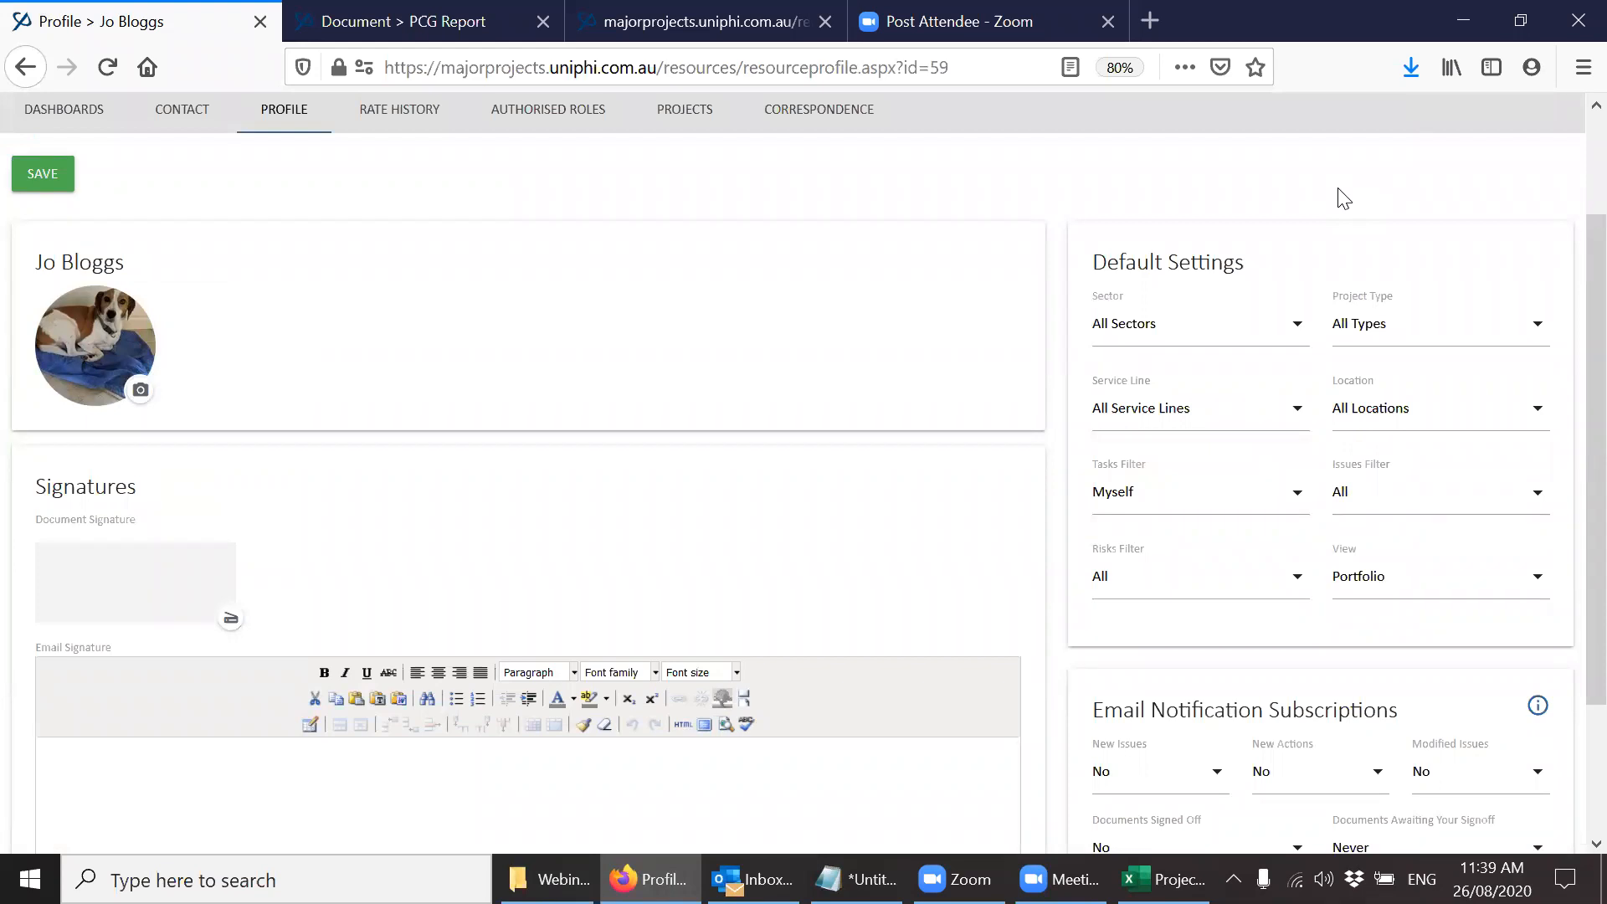
click(1165, 501)
click(951, 390)
click(1387, 591)
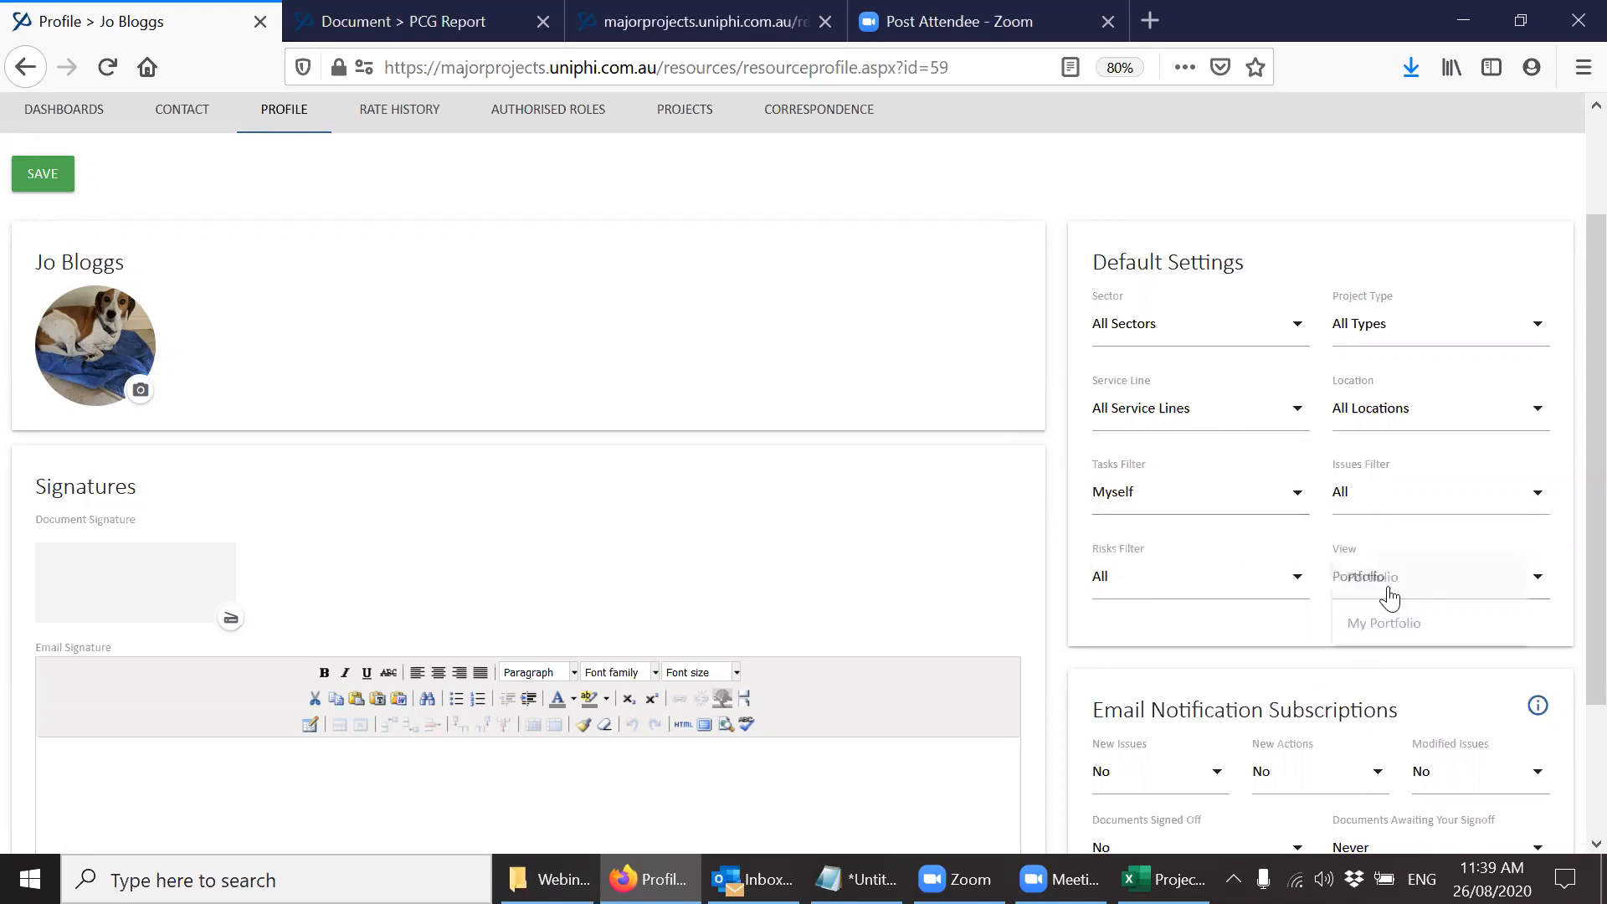
click(935, 529)
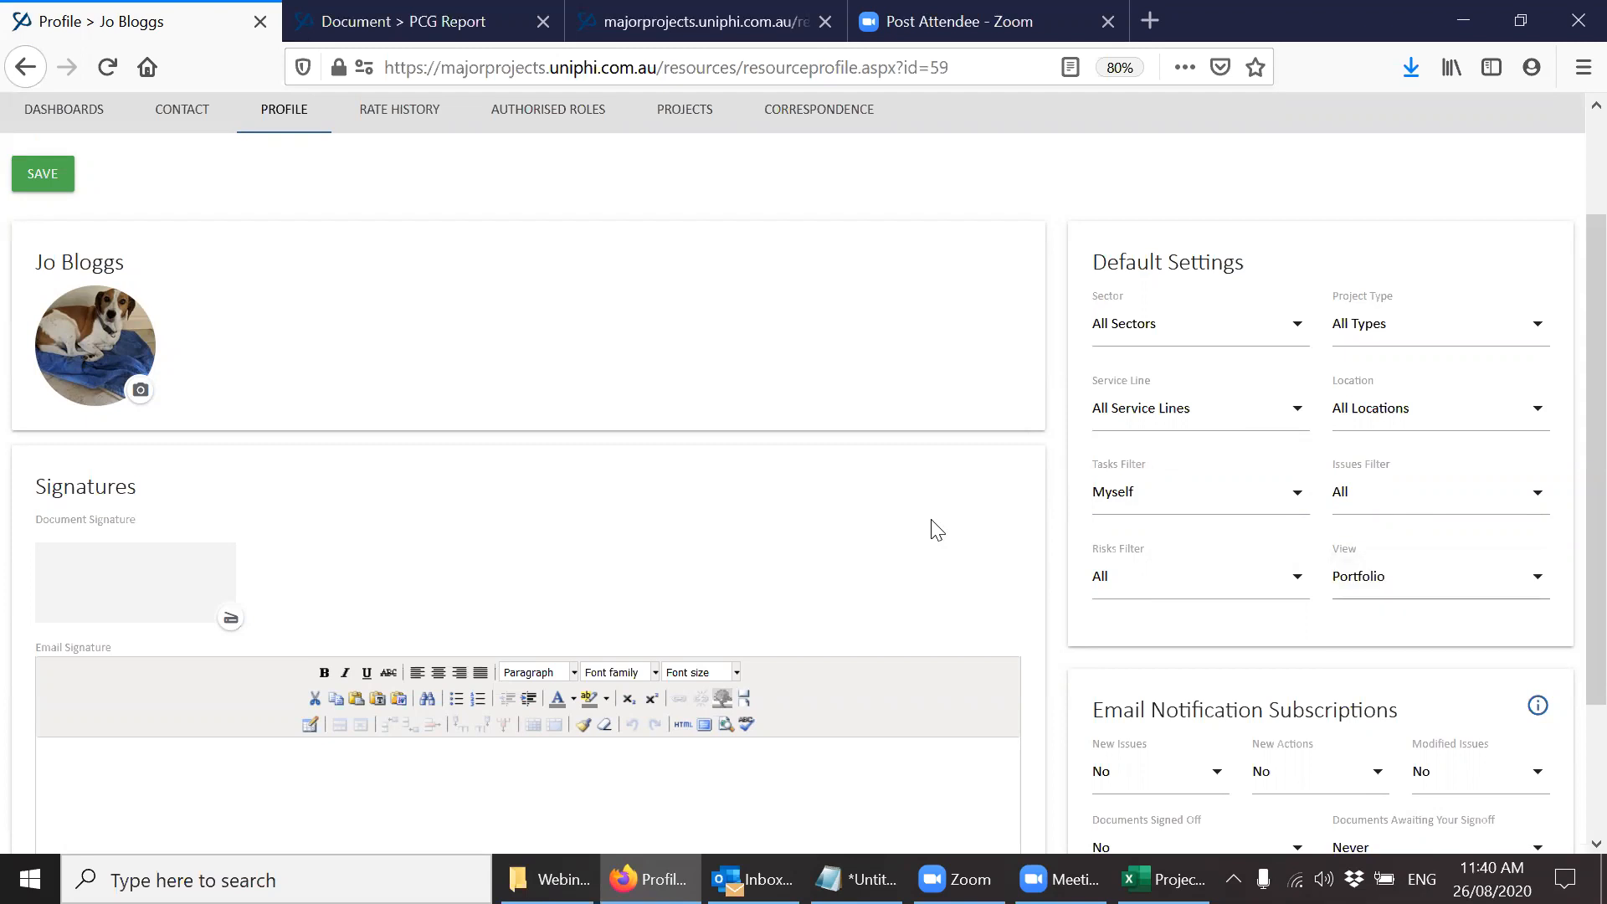
click(1355, 499)
click(889, 588)
scroll(1571, 477, down, 3)
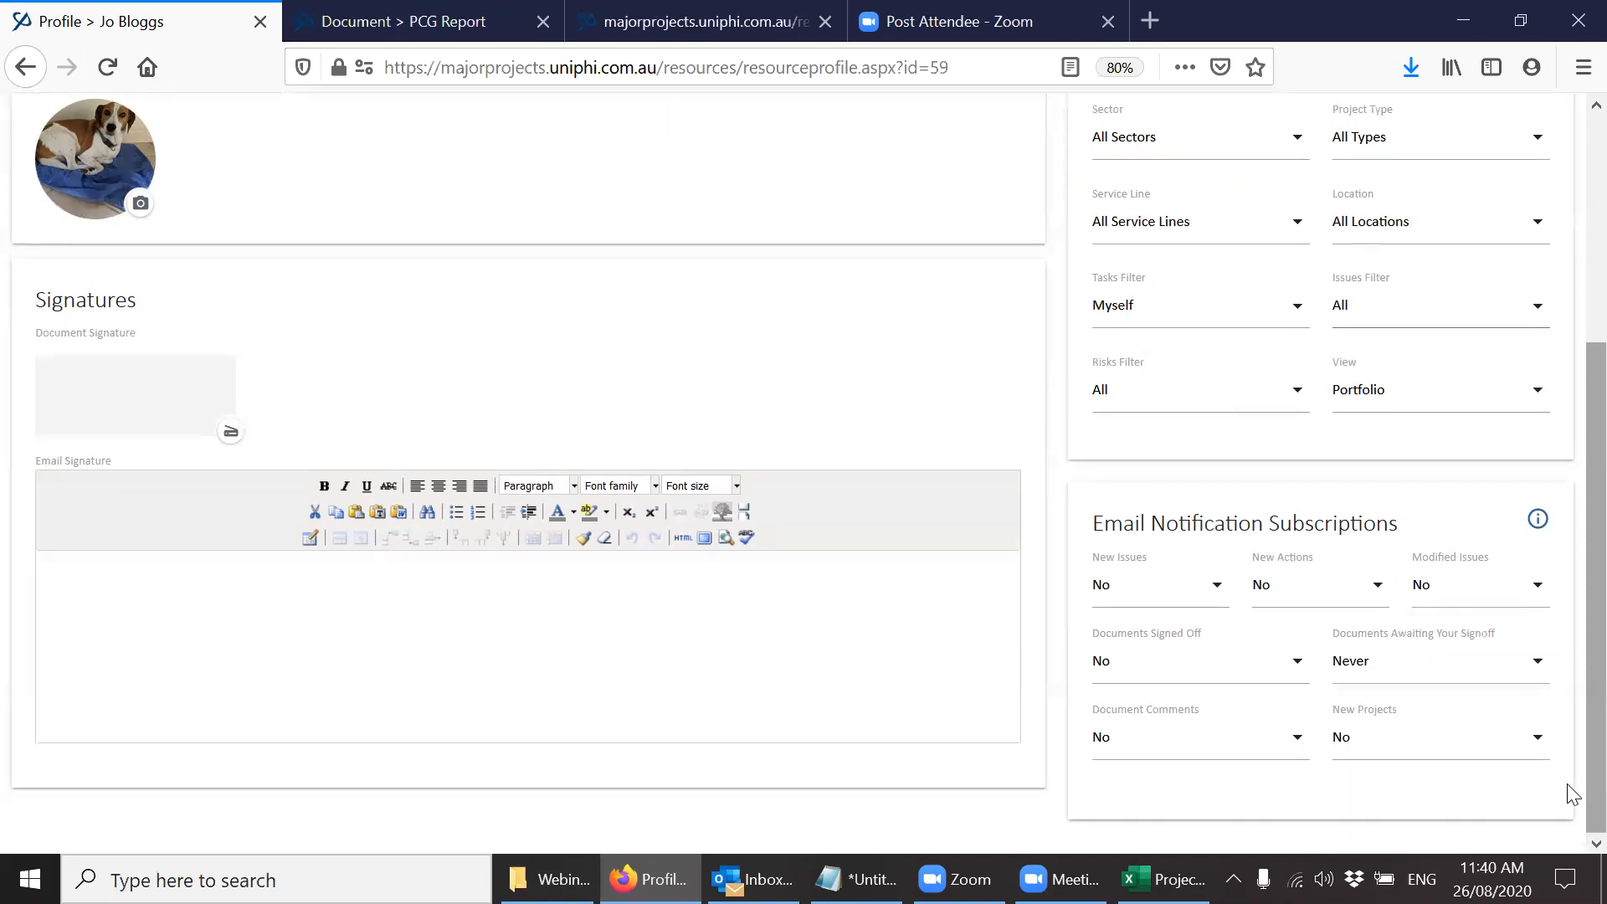
mouse_move(1542, 532)
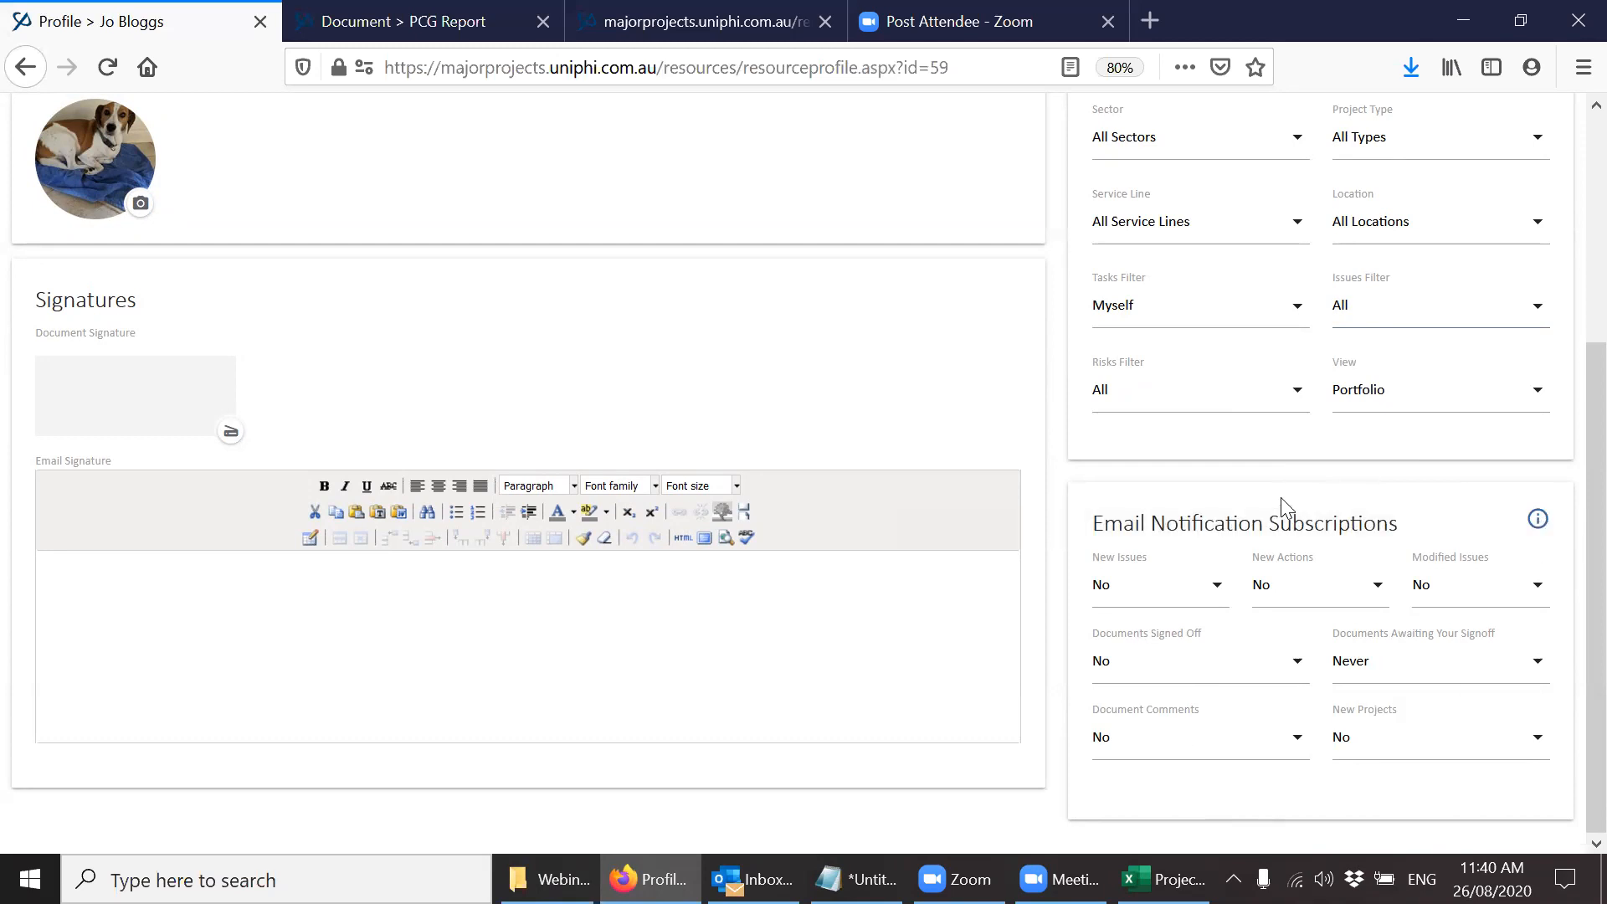
Replace the profile avatar with the dog photo, slightly enlarged and repositioned so the crop closely frames the dog's face.
scroll(1571, 457, up, 3)
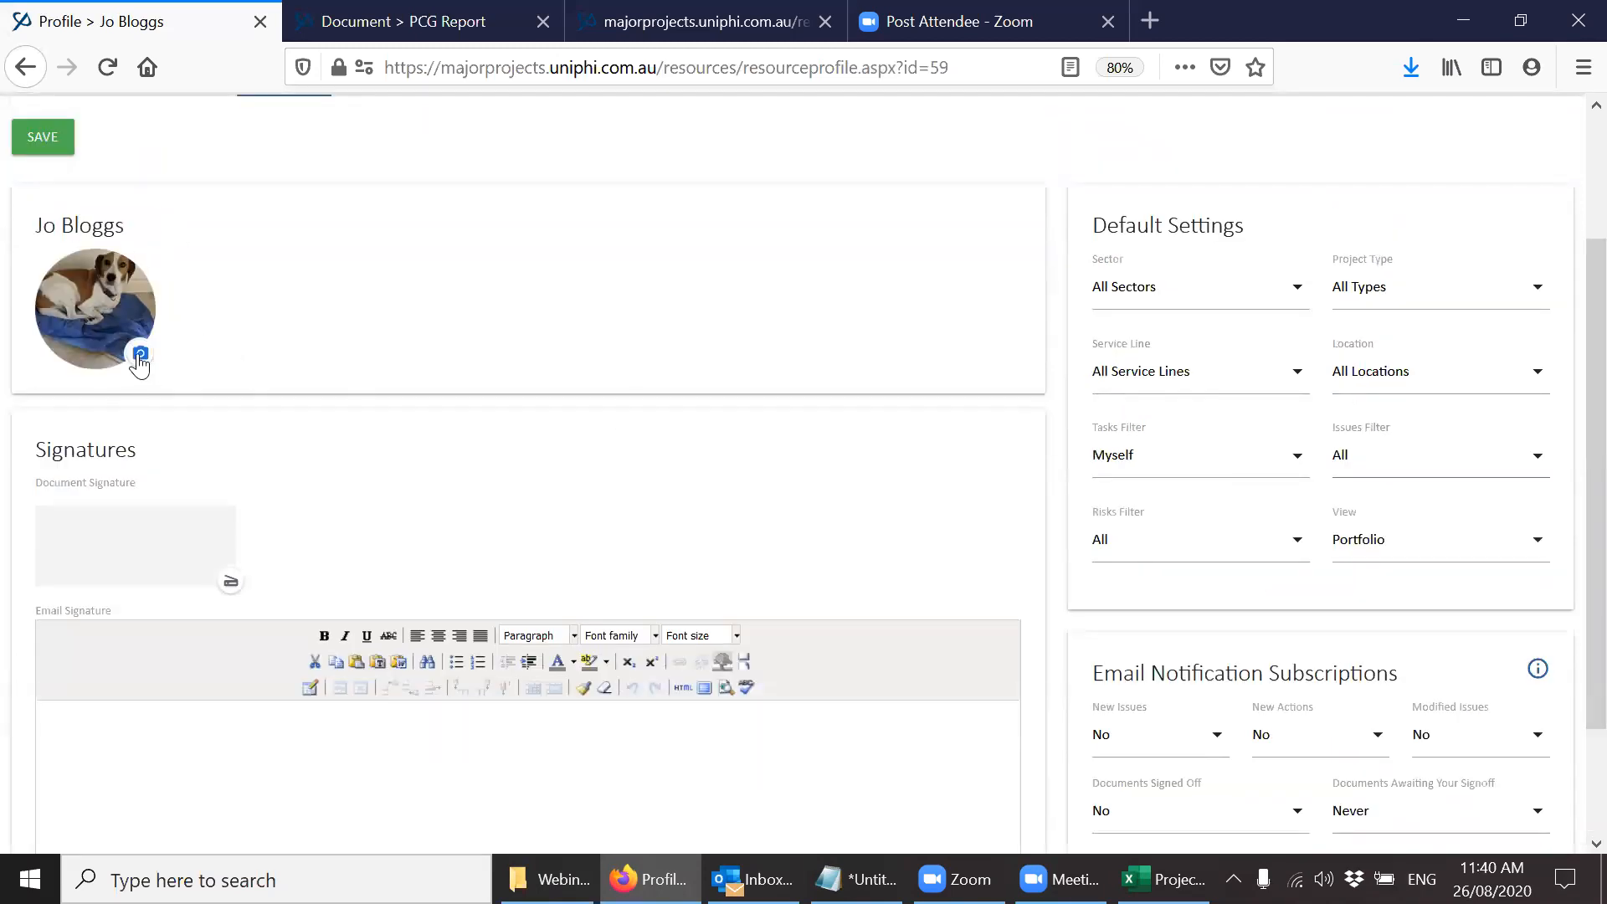
click(140, 358)
click(424, 217)
double_click(427, 225)
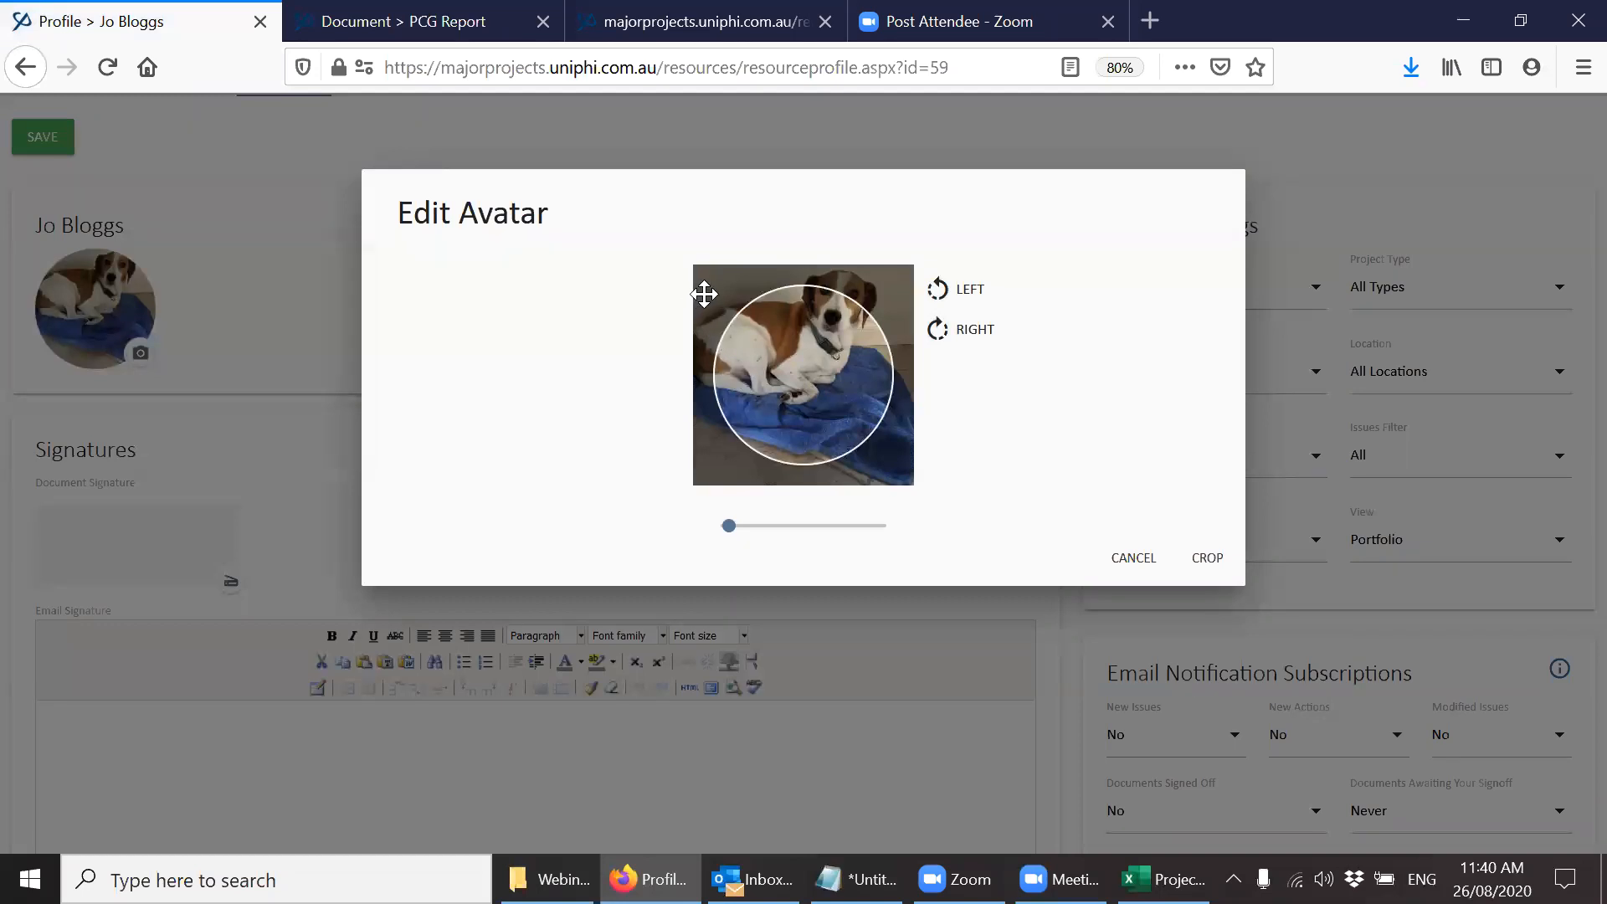
drag(703, 294, 677, 359)
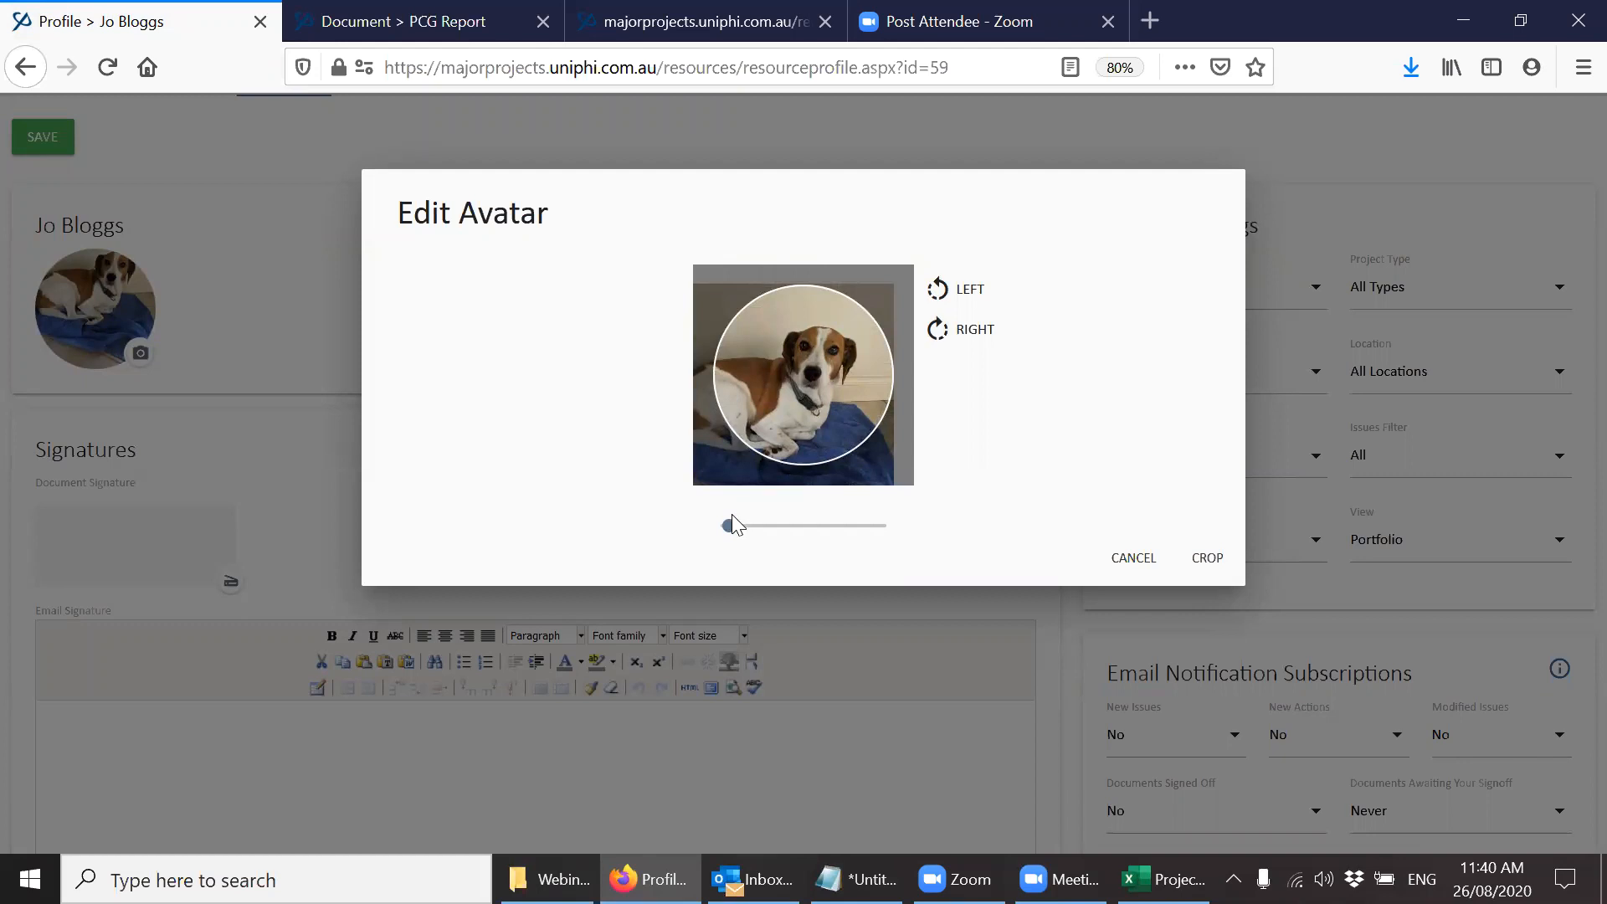
drag(727, 526, 735, 527)
drag(832, 362, 808, 445)
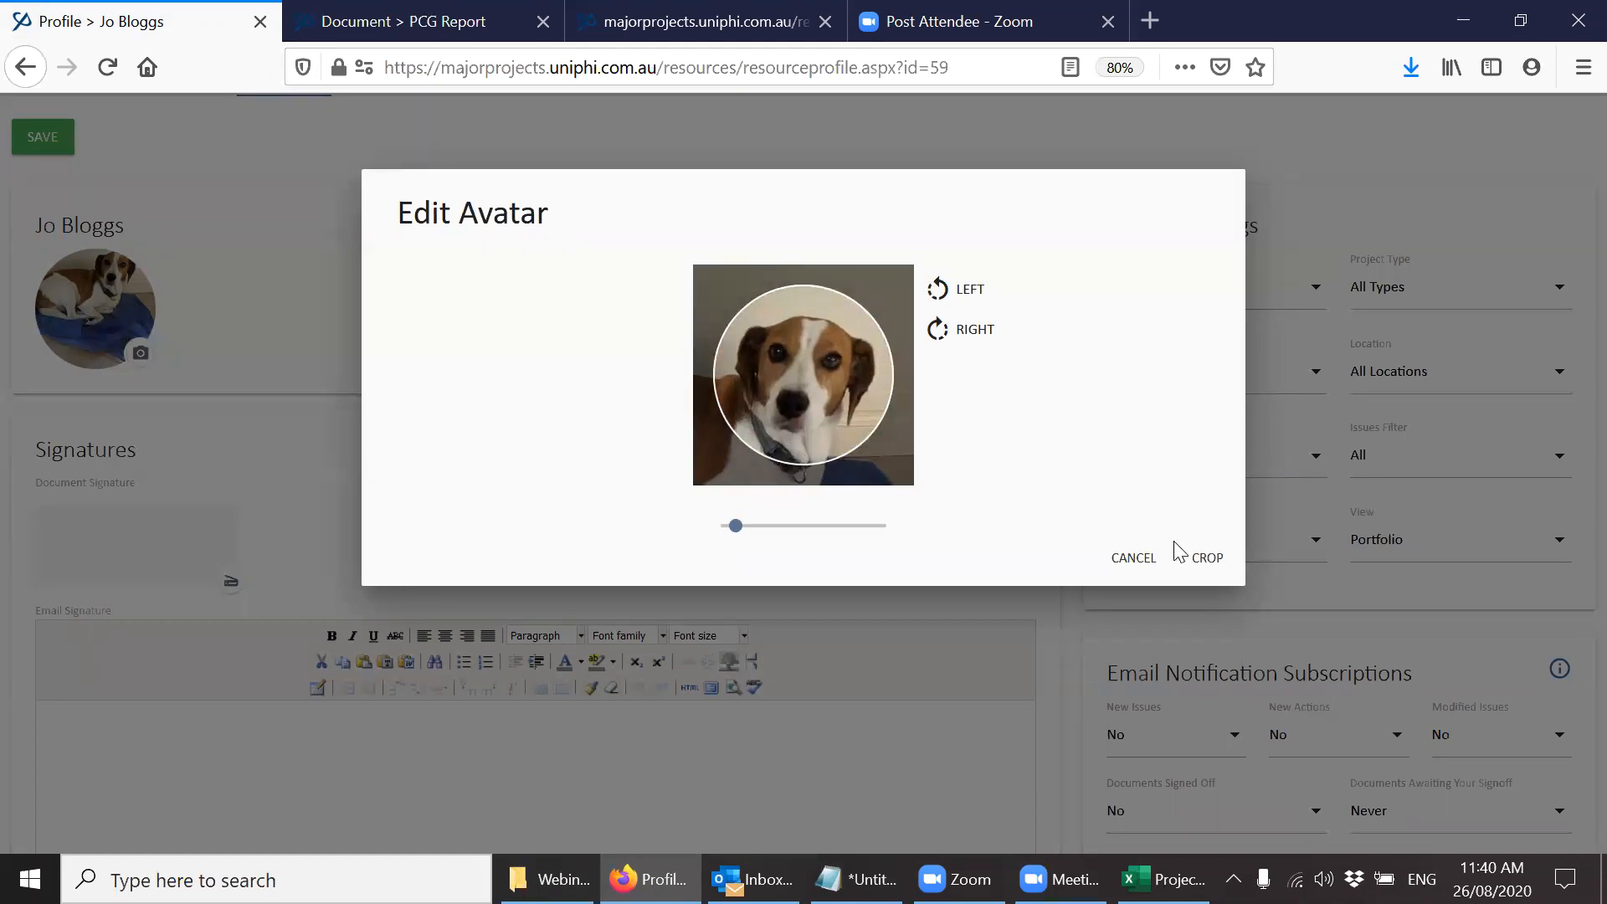
click(1206, 557)
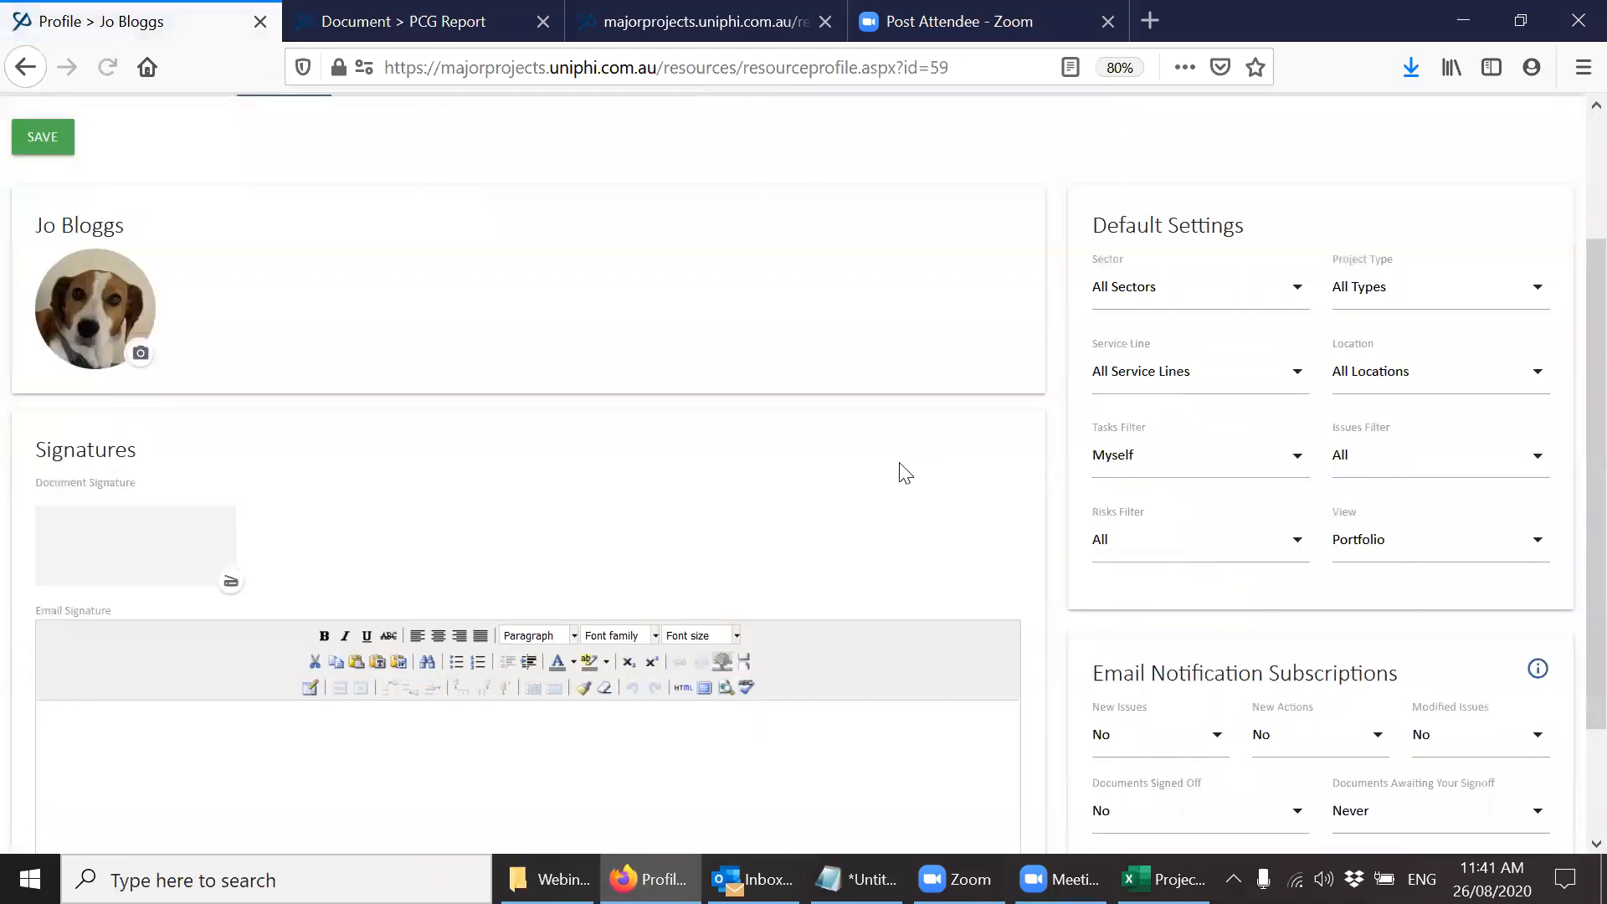